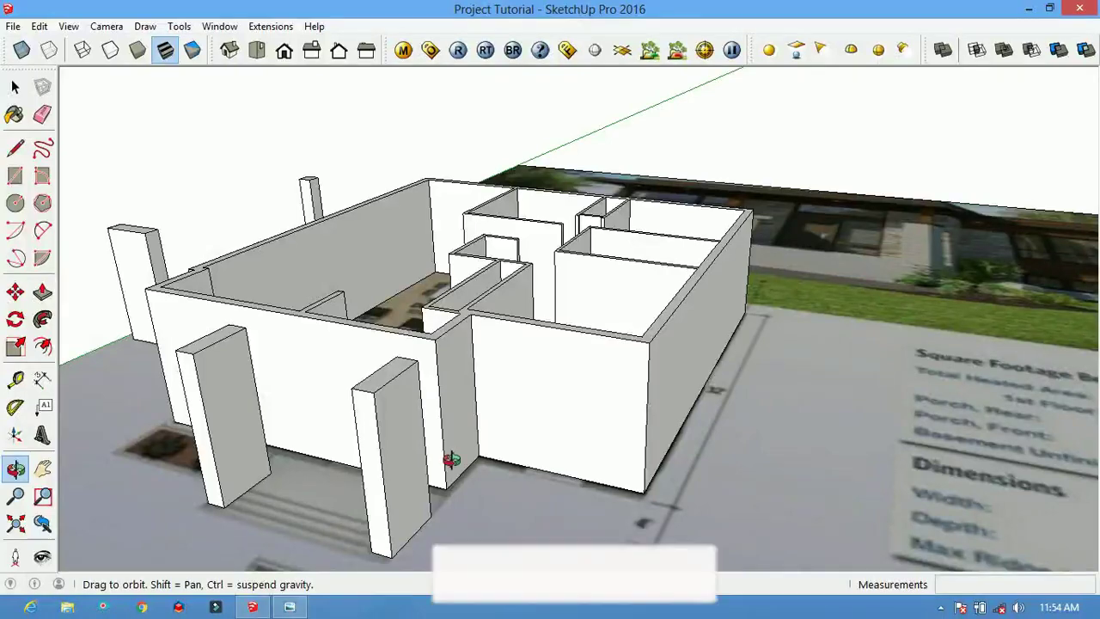
# Draw a roof rectangle covering all the wall tops of the house
pyautogui.moveTo(596, 436)
pyautogui.mouseDown()
pyautogui.moveTo(687, 373)
pyautogui.moveTo(617, 427)
pyautogui.moveTo(545, 445)
pyautogui.moveTo(418, 373)
pyautogui.moveTo(577, 482)
pyautogui.mouseUp()
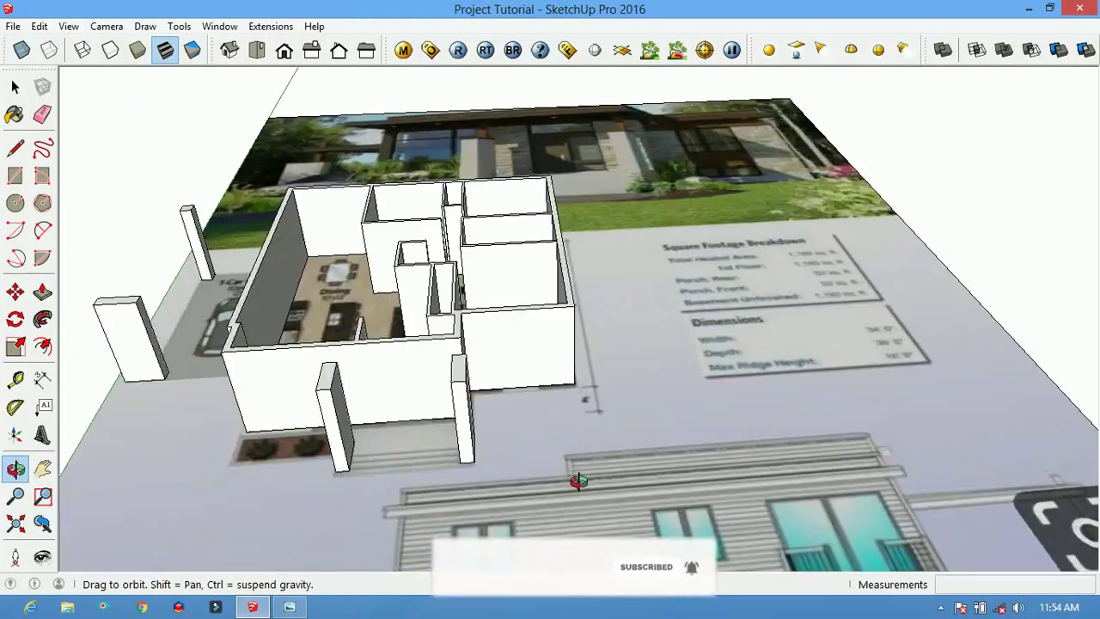
pyautogui.press('space')
pyautogui.click(507, 330)
pyautogui.scroll(2, 470, 279)
pyautogui.moveTo(675, 380)
pyautogui.mouseDown(button='middle')
pyautogui.moveTo(490, 287)
pyautogui.moveTo(515, 375)
pyautogui.mouseUp(button='middle')
pyautogui.scroll(2, 486, 315)
pyautogui.scroll(3, 400, 249)
pyautogui.click(405, 184)
pyautogui.scroll(-2, 565, 253)
pyautogui.scroll(2, 754, 392)
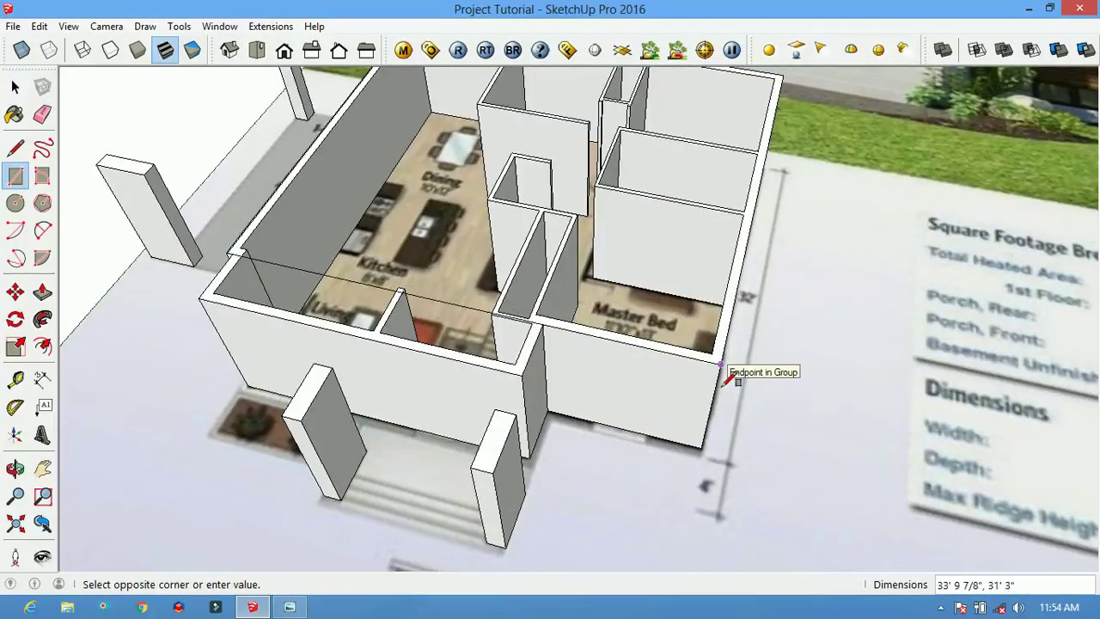
pyautogui.click(720, 365)
pyautogui.press('space')
# Push/Pull the roof rectangle up into a 10" thick slab
pyautogui.scroll(-3, 651, 305)
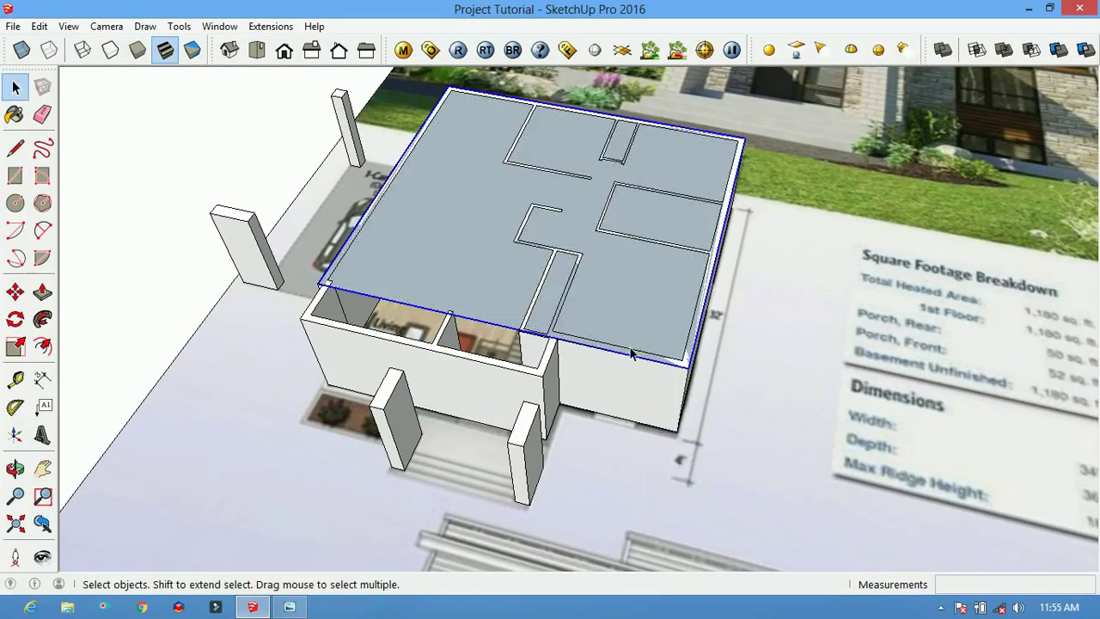
pyautogui.scroll(3, 638, 329)
pyautogui.moveTo(638, 329)
pyautogui.mouseDown(button='middle')
pyautogui.moveTo(560, 234)
pyautogui.moveTo(655, 291)
pyautogui.mouseUp(button='middle')
pyautogui.press('p')
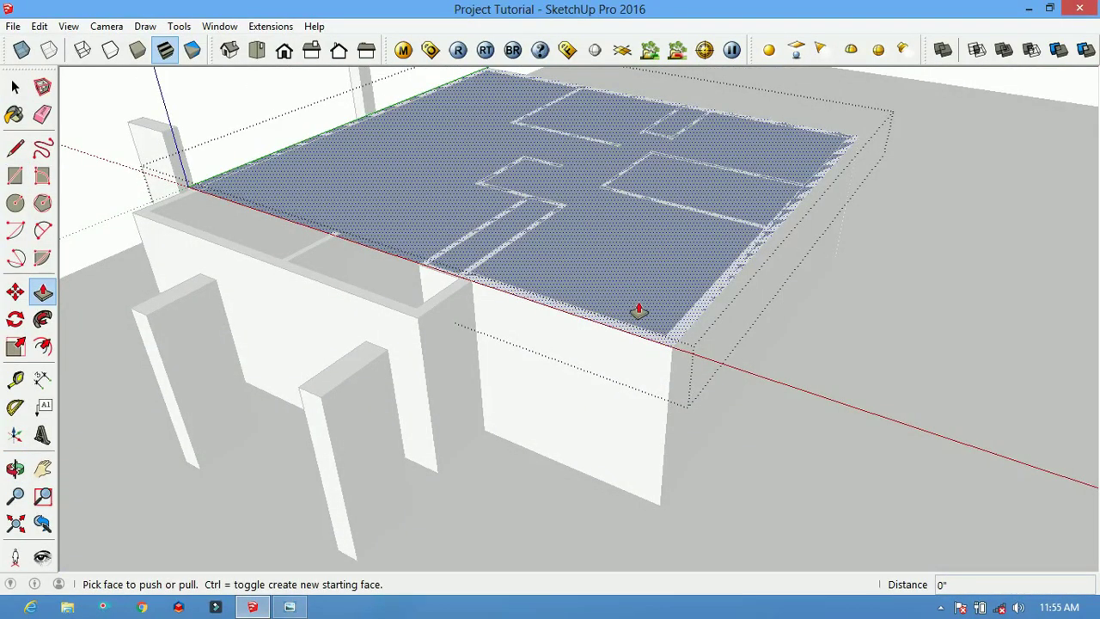
pyautogui.click(639, 311)
pyautogui.write('10')
pyautogui.press('Return')
pyautogui.scroll(-1, 654, 292)
pyautogui.press('space')
# Mark a point on the slab's front edge and start pulling the front face outward
pyautogui.moveTo(651, 300)
pyautogui.mouseDown(button='middle')
pyautogui.moveTo(589, 333)
pyautogui.moveTo(614, 278)
pyautogui.moveTo(695, 248)
pyautogui.moveTo(460, 316)
pyautogui.moveTo(830, 428)
pyautogui.mouseUp(button='middle')
pyautogui.scroll(3, 619, 277)
pyautogui.press('l')
pyautogui.click(608, 245)
pyautogui.press('p')
pyautogui.click(593, 296)
pyautogui.scroll(-3, 599, 308)
# Commit the one-foot front overhang on the roof slab
pyautogui.press('Return')
pyautogui.scroll(-3, 760, 424)
pyautogui.moveTo(760, 424)
pyautogui.mouseDown(button='middle')
pyautogui.moveTo(591, 312)
pyautogui.moveTo(591, 391)
pyautogui.moveTo(762, 381)
pyautogui.moveTo(321, 220)
pyautogui.moveTo(597, 294)
pyautogui.mouseUp(button='middle')
pyautogui.scroll(-3, 599, 394)
pyautogui.scroll(5, 782, 340)
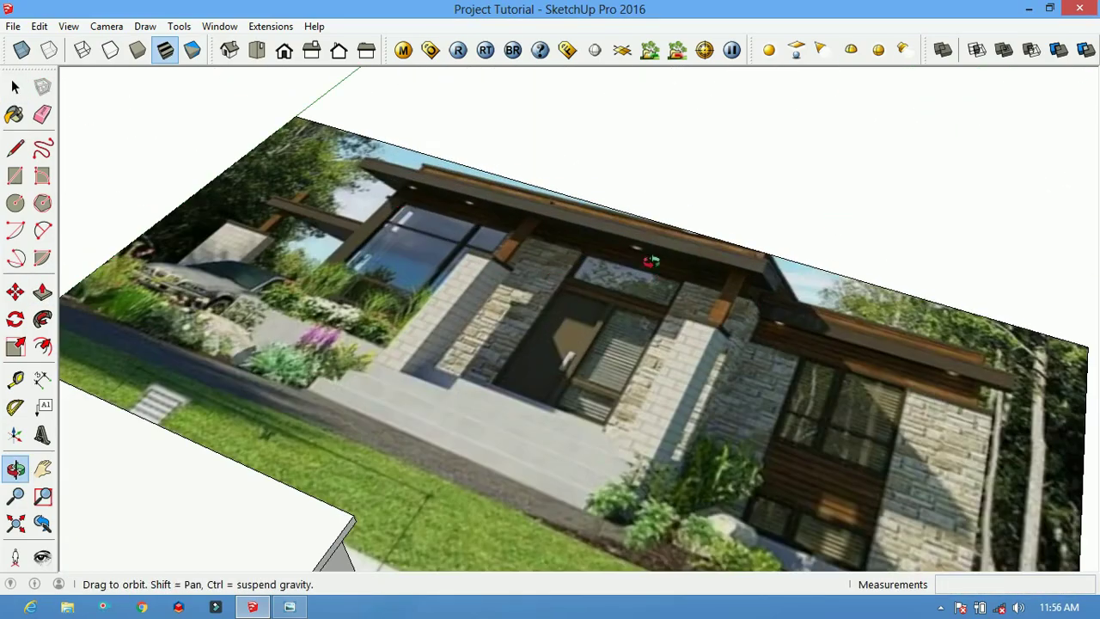
pyautogui.scroll(-5, 688, 278)
pyautogui.scroll(1, 572, 447)
# Zoom in on the front porch columns to prepare the porch roof
pyautogui.press('r')
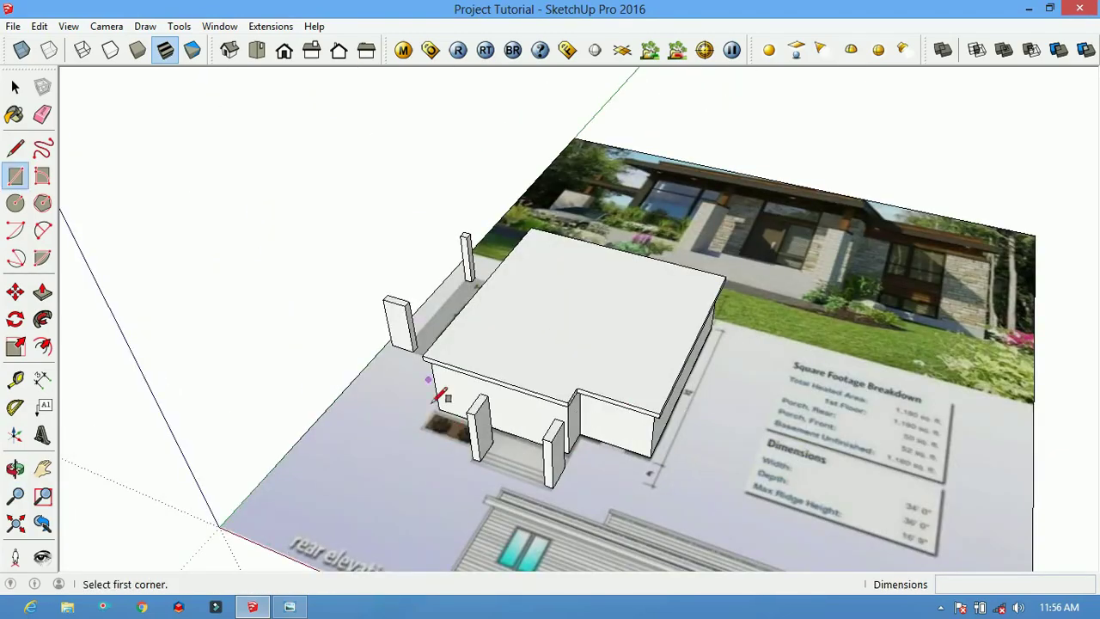
pyautogui.scroll(2, 436, 393)
pyautogui.scroll(-2, 574, 388)
pyautogui.scroll(3, 643, 442)
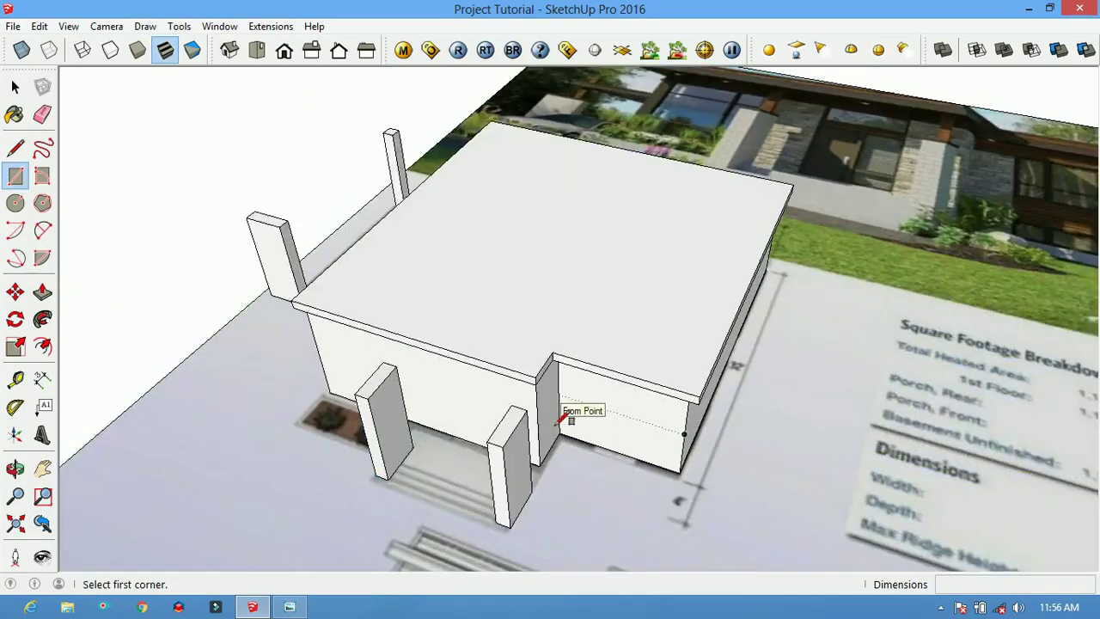
pyautogui.scroll(3, 567, 417)
pyautogui.press('space')
pyautogui.press('p')
pyautogui.press('e')
pyautogui.scroll(-3, 614, 365)
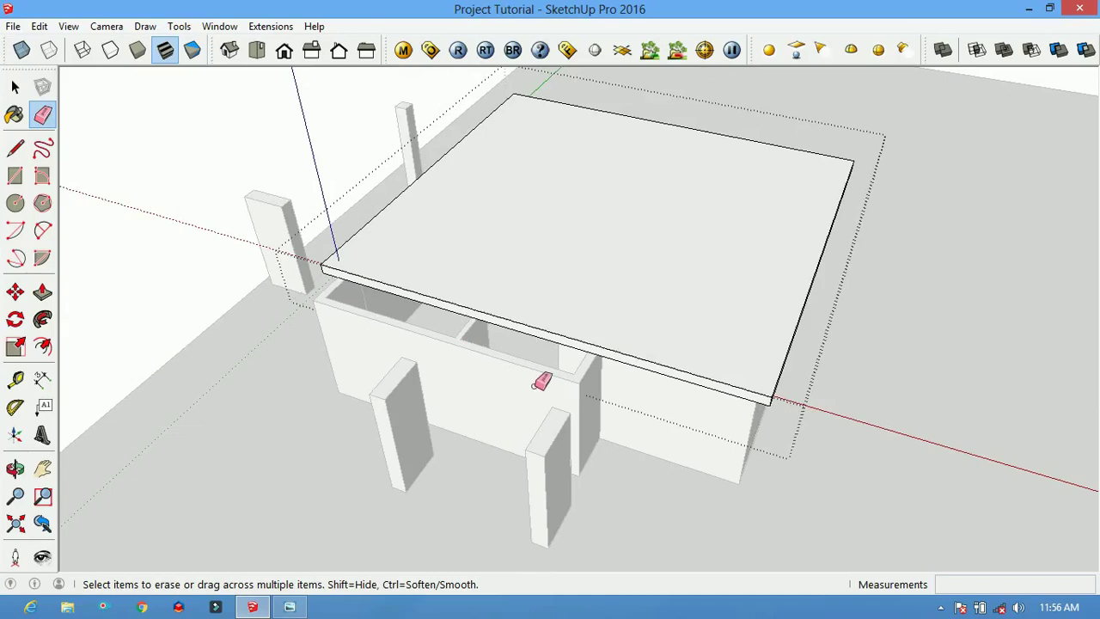
pyautogui.scroll(2, 542, 383)
pyautogui.press('space')
pyautogui.scroll(-3, 166, 246)
pyautogui.press('r')
pyautogui.scroll(3, 542, 395)
# Draw a rectangle over the porch columns and make it a group
pyautogui.click(538, 400)
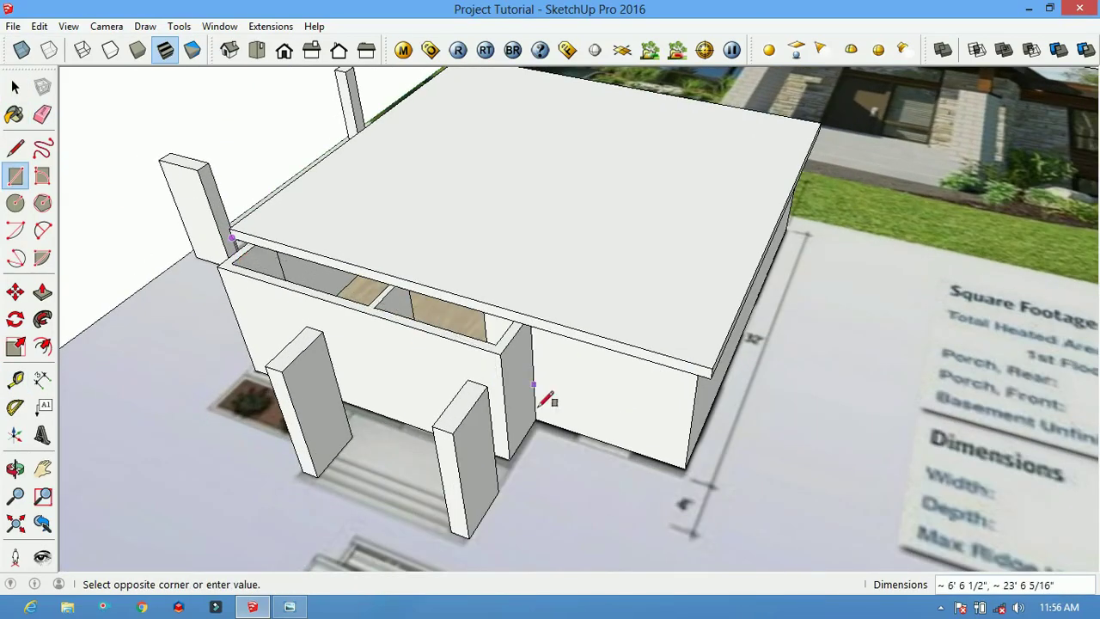
pyautogui.scroll(-2, 491, 415)
pyautogui.click(472, 442)
pyautogui.rightClick(481, 135)
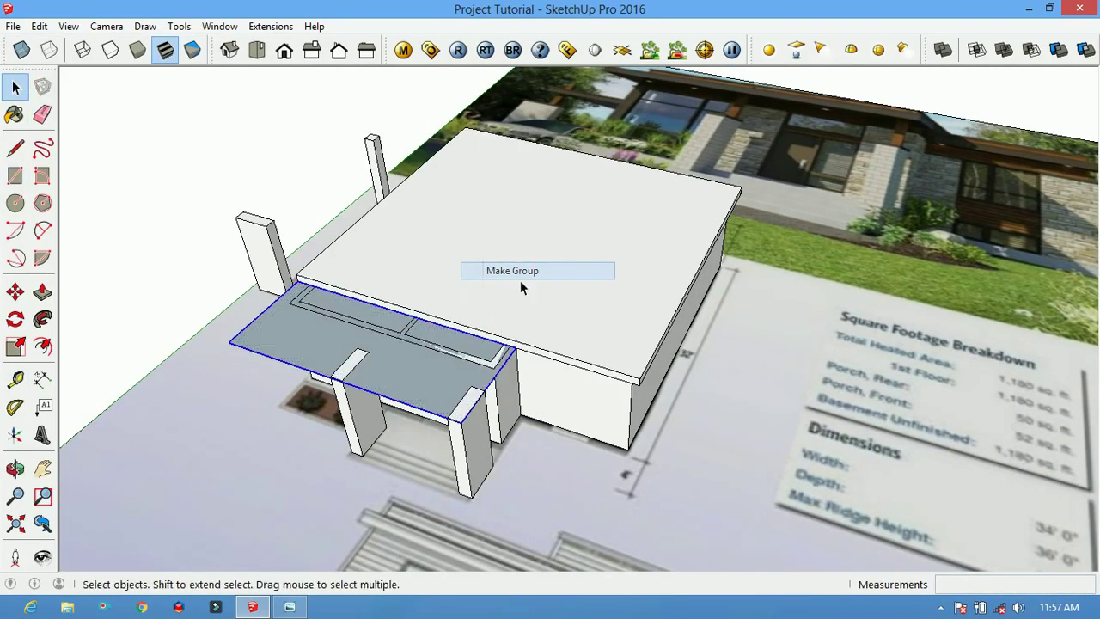
pyautogui.click(504, 270)
# Push/Pull the grouped porch rectangle into a 12" thick roof slab
pyautogui.press('p')
pyautogui.moveTo(442, 383); pyautogui.dragTo(417, 417)
pyautogui.moveTo(418, 418); pyautogui.dragTo(529, 454, button='middle')
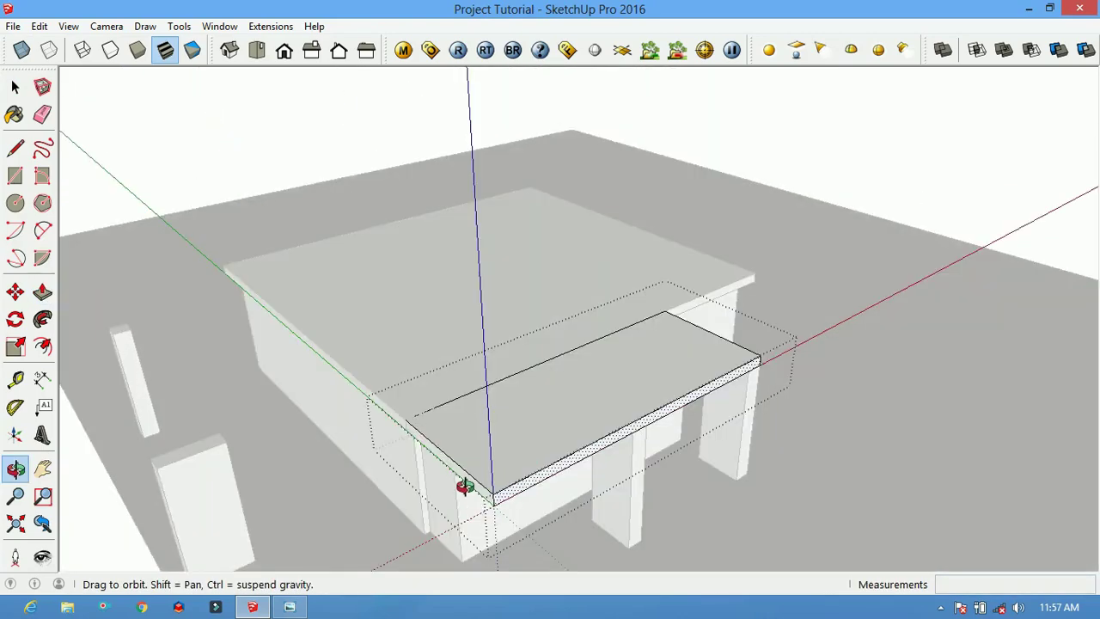
pyautogui.moveTo(461, 479)
pyautogui.mouseDown(button='middle')
pyautogui.moveTo(535, 415)
pyautogui.moveTo(381, 405)
pyautogui.moveTo(665, 359)
pyautogui.moveTo(525, 378)
pyautogui.moveTo(447, 358)
pyautogui.moveTo(523, 472)
pyautogui.moveTo(663, 381)
pyautogui.moveTo(336, 315)
pyautogui.mouseUp(button='middle')
pyautogui.press('Return')
pyautogui.press('space')
pyautogui.click(219, 25)
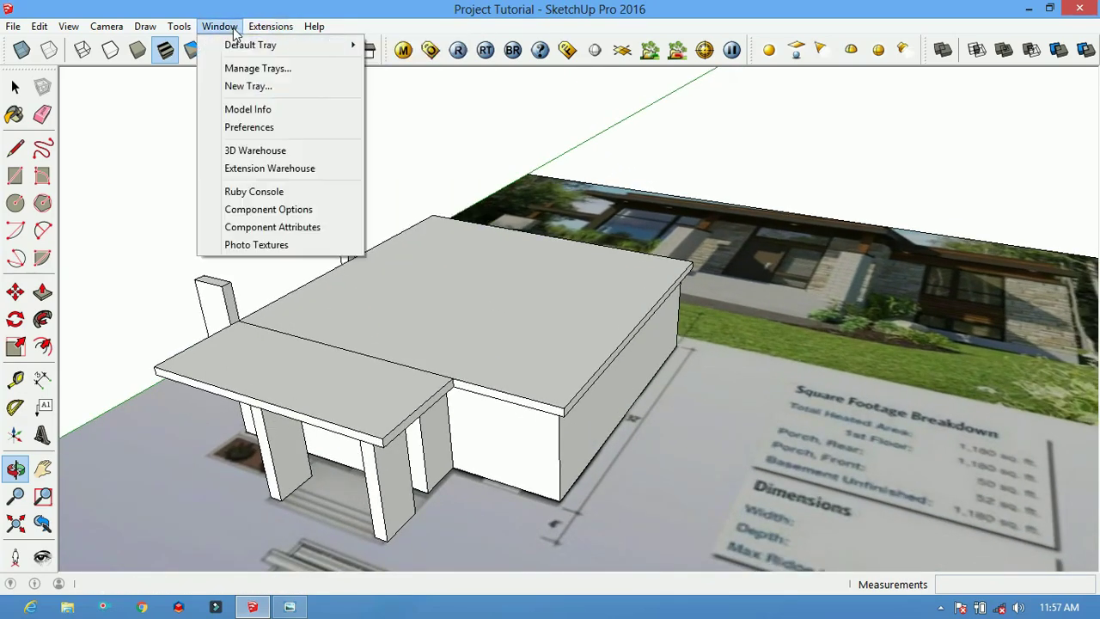
# Show the Default Tray with the Layers panel expanded
pyautogui.click(393, 42)
pyautogui.click(891, 118)
pyautogui.click(905, 426)
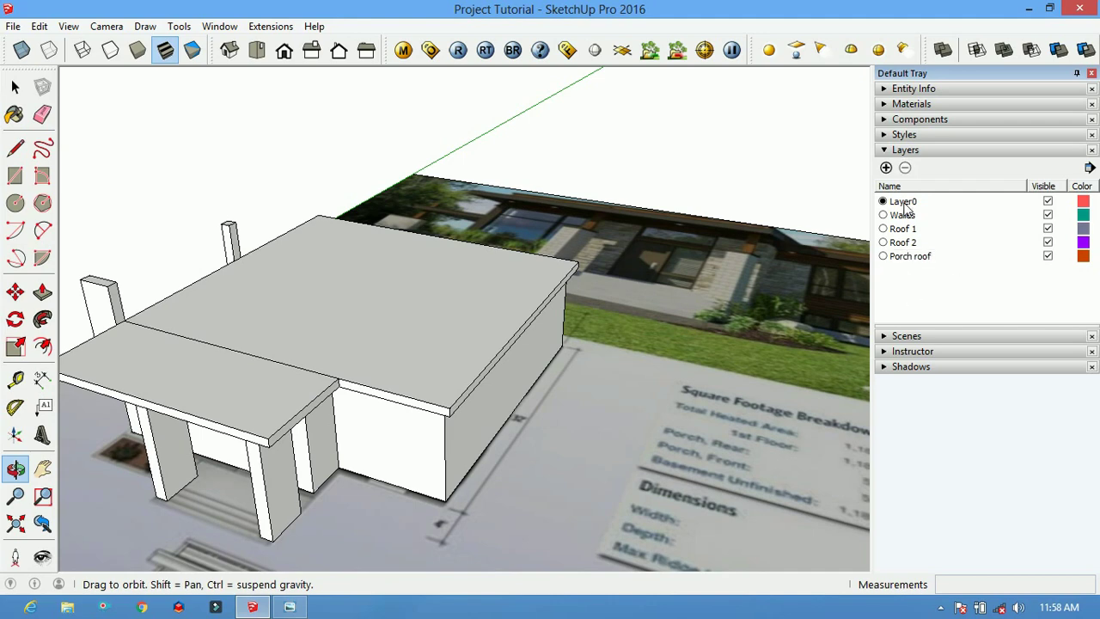
# Select the roof group and hide the Roof 1 layer
pyautogui.moveTo(858, 194); pyautogui.dragTo(600, 276)
pyautogui.press('space')
pyautogui.click(584, 275)
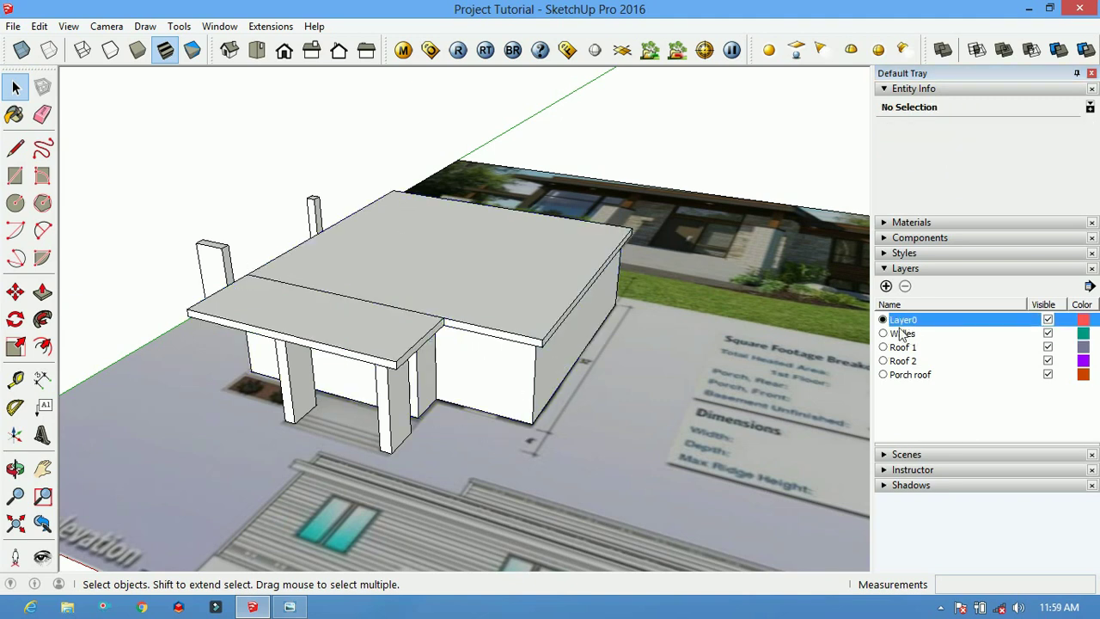
pyautogui.click(1048, 347)
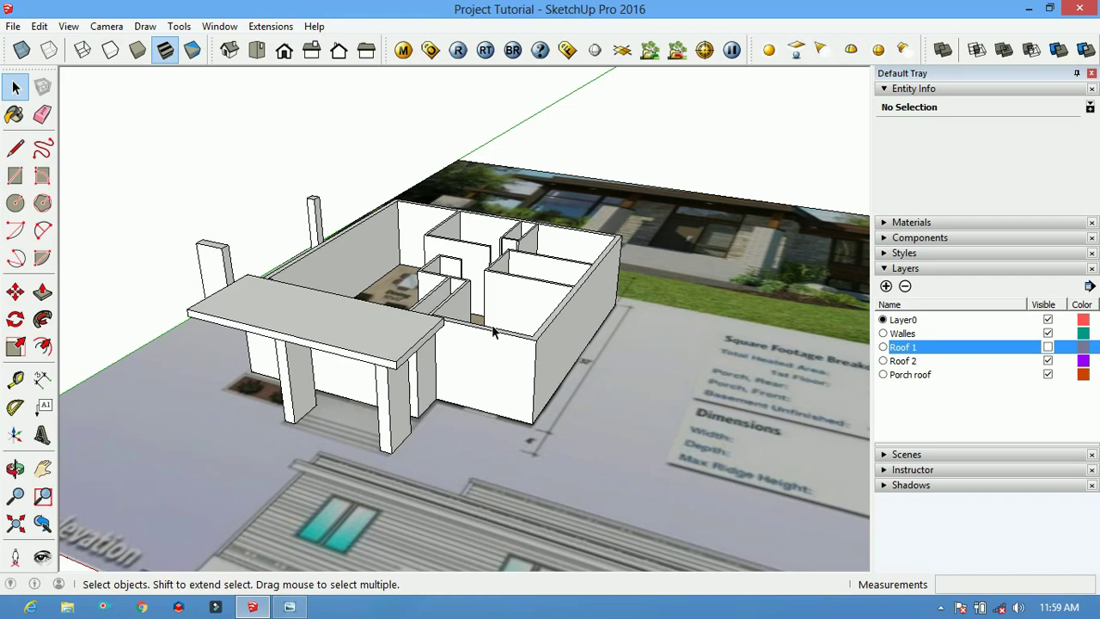
# Select the Walles group and lift it 4' up the blue axis
pyautogui.scroll(1, 433, 319)
pyautogui.click(438, 321)
pyautogui.moveTo(438, 321); pyautogui.dragTo(393, 468, button='middle')
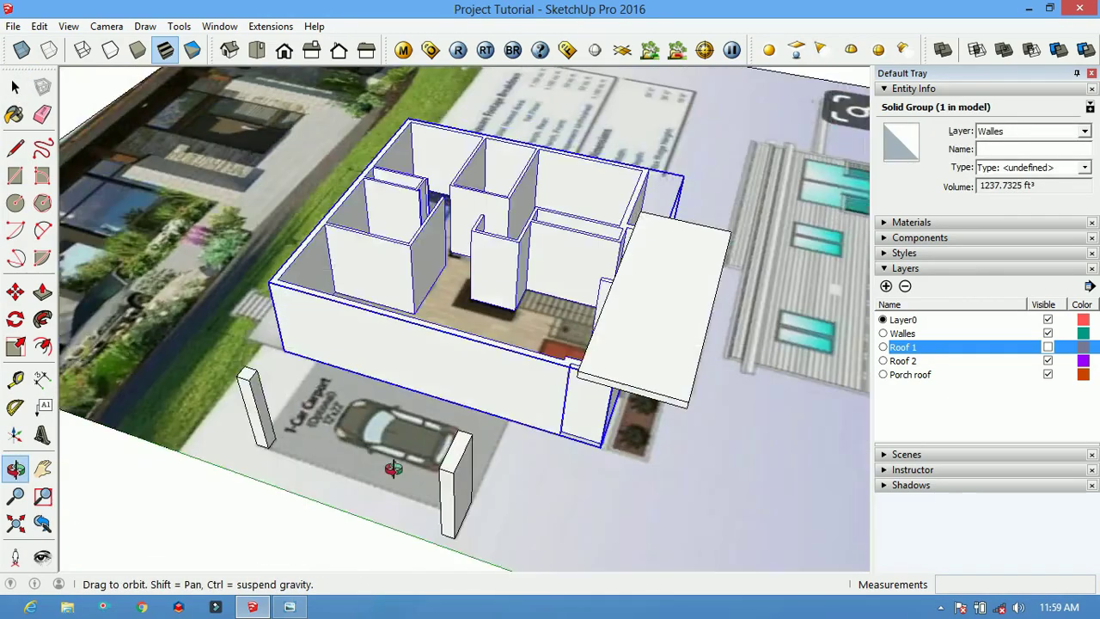
pyautogui.click(256, 50)
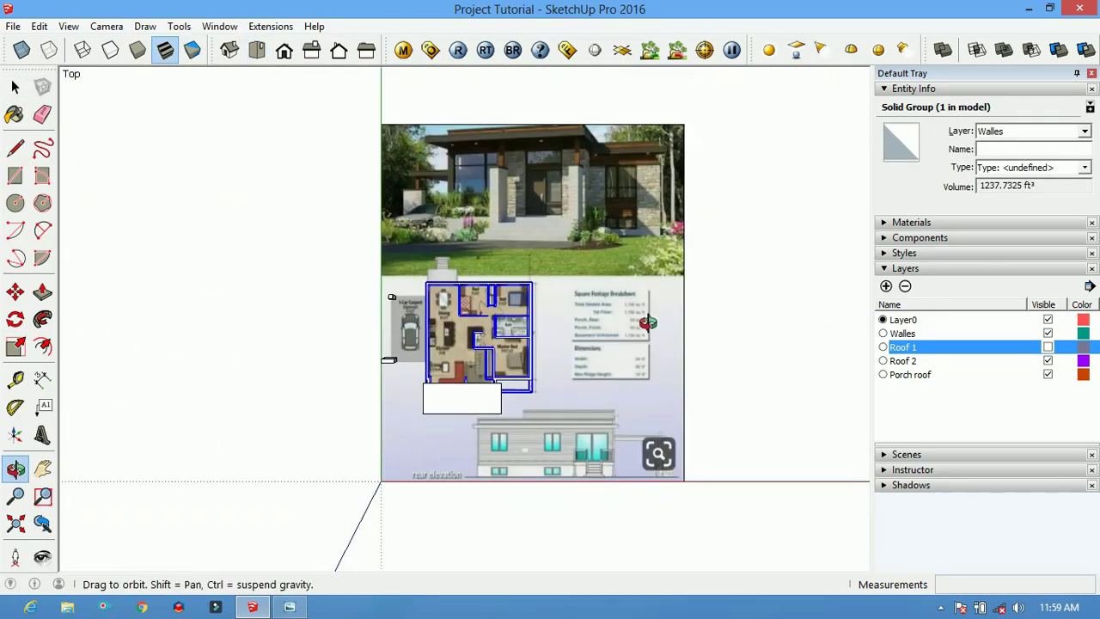
pyautogui.scroll(3, 514, 191)
pyautogui.scroll(-1, 624, 331)
pyautogui.scroll(5, 521, 294)
pyautogui.scroll(-1, 533, 283)
pyautogui.scroll(-4, 561, 316)
pyautogui.moveTo(561, 316); pyautogui.dragTo(578, 337, button='middle')
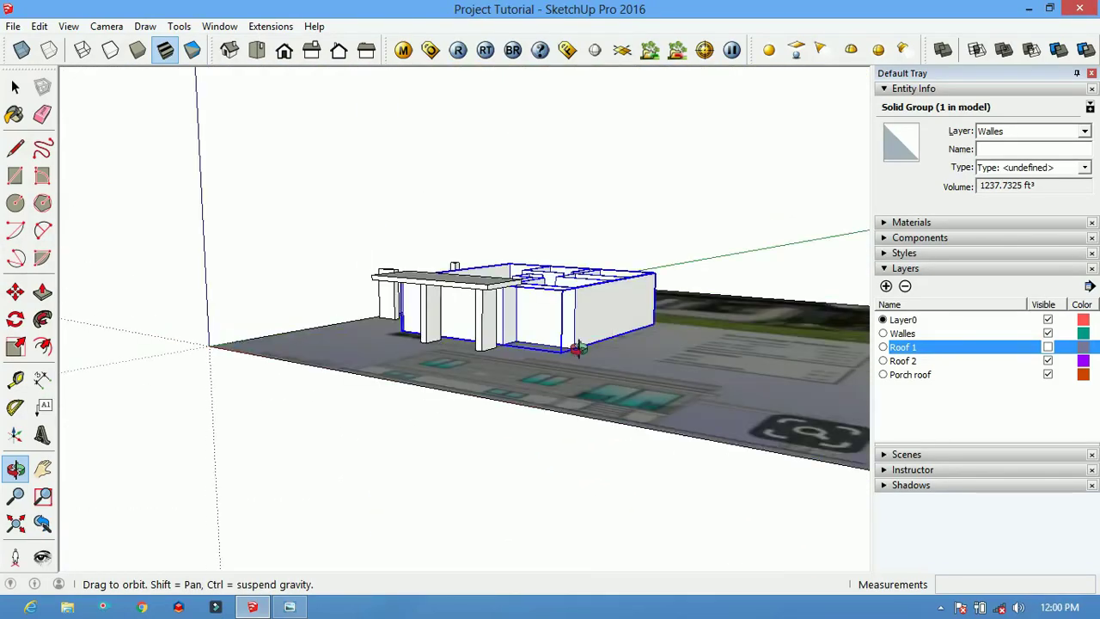
pyautogui.click(569, 386)
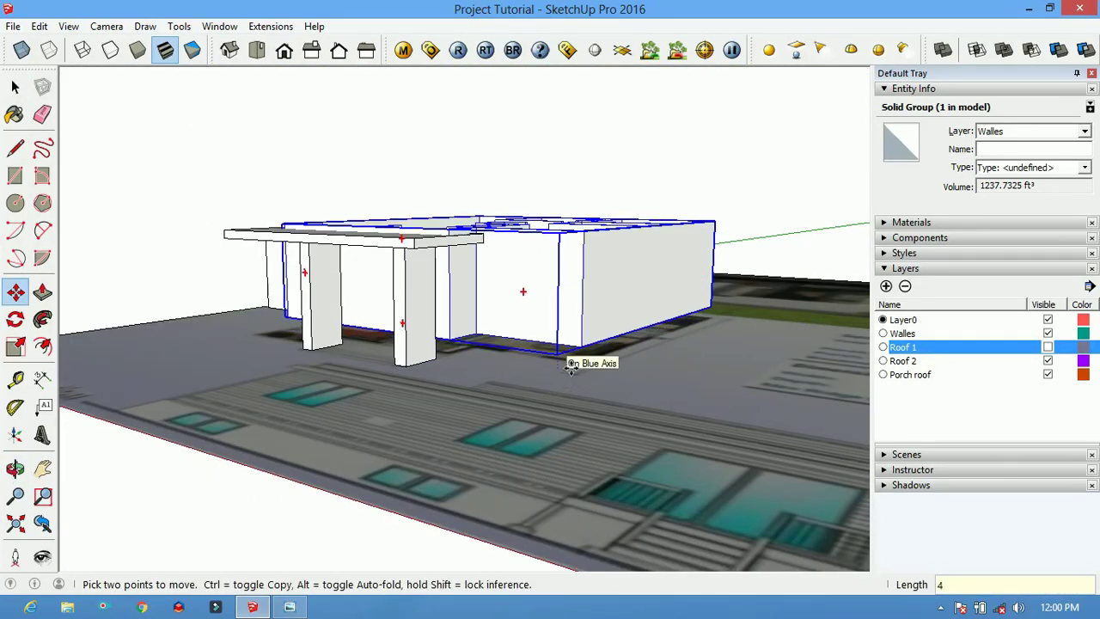
pyautogui.press('Return')
# Pull the underside face of the raised walls downward
pyautogui.moveTo(570, 368); pyautogui.dragTo(555, 307, button='middle')
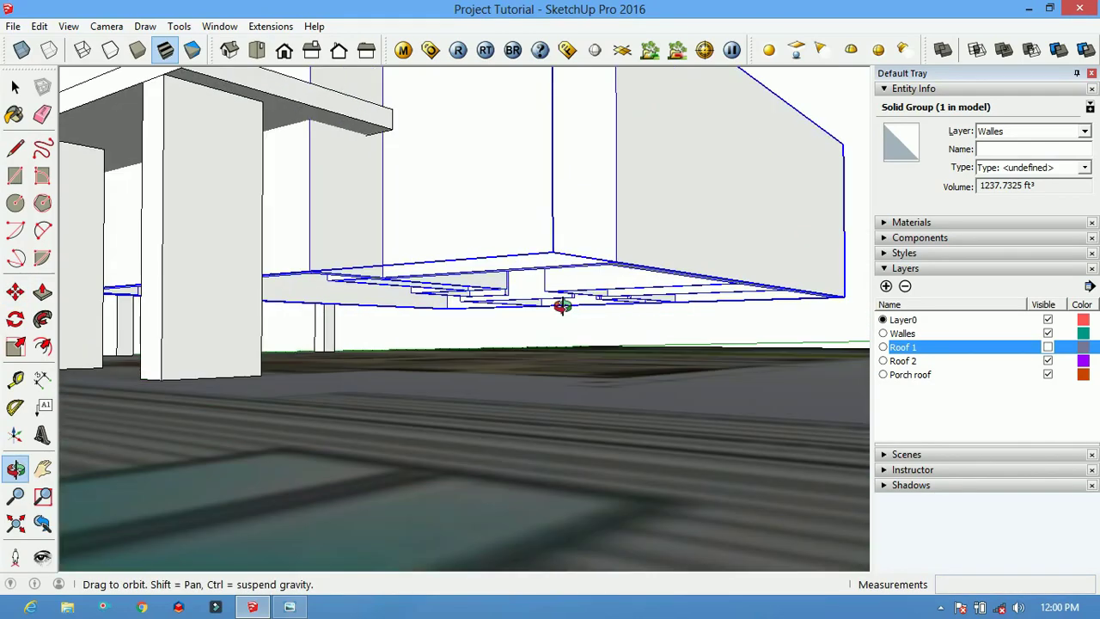
pyautogui.scroll(3, 556, 307)
pyautogui.press('space')
pyautogui.moveTo(654, 231); pyautogui.dragTo(653, 256)
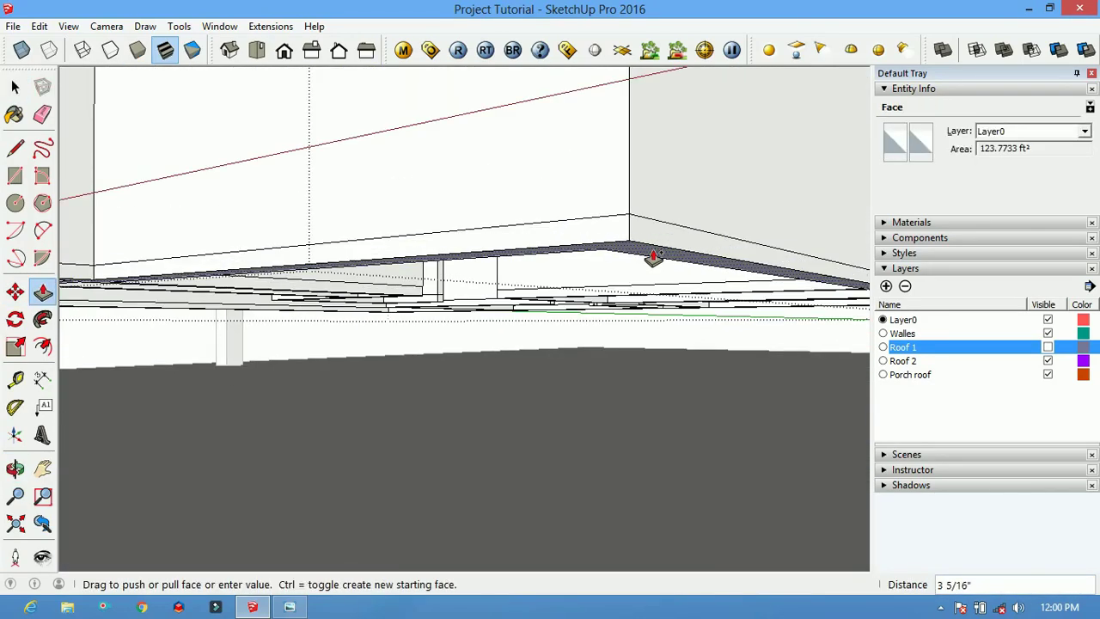
pyautogui.scroll(-3, 653, 256)
pyautogui.scroll(-3, 557, 287)
# Draw a line that closes the floor face inside the walls
pyautogui.moveTo(554, 230); pyautogui.dragTo(631, 418, button='middle')
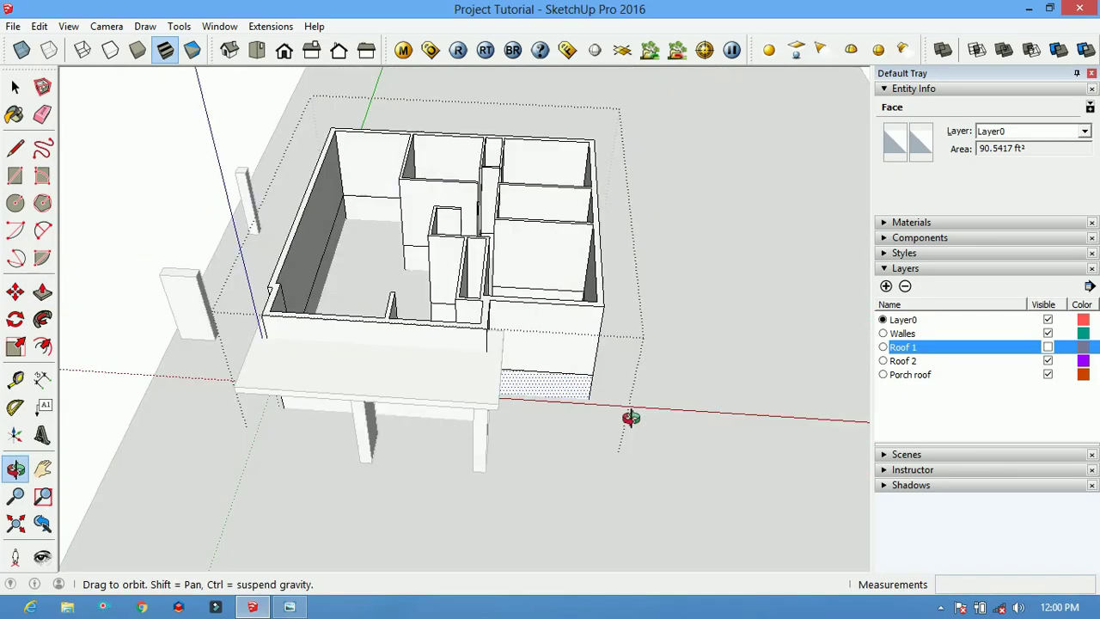
pyautogui.moveTo(631, 418); pyautogui.dragTo(875, 462)
pyautogui.scroll(5, 679, 239)
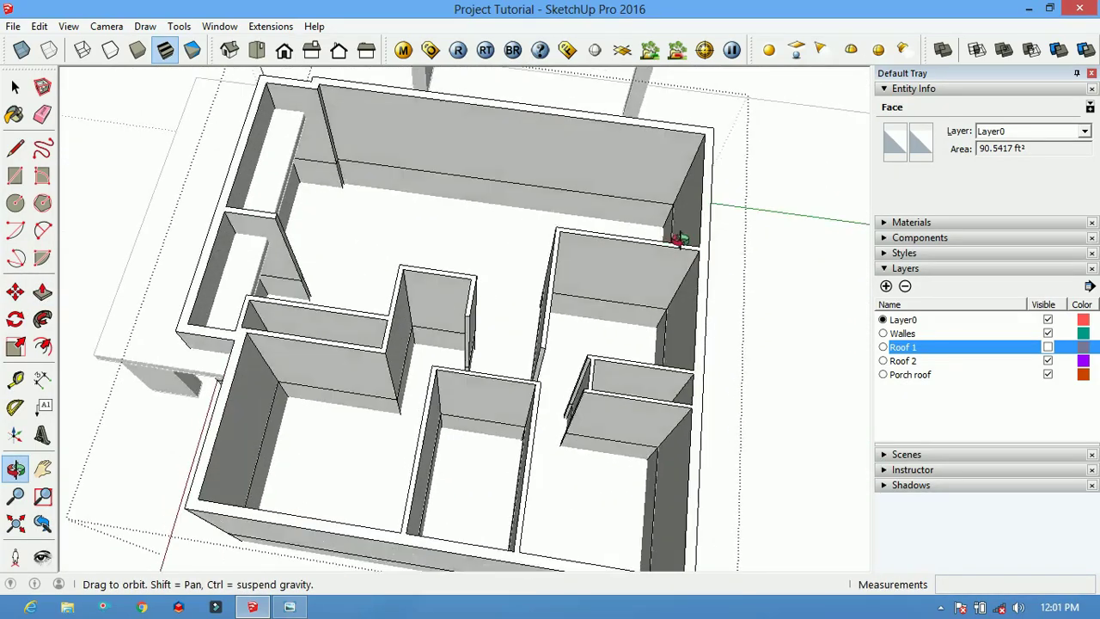
pyautogui.moveTo(344, 472); pyautogui.dragTo(194, 416, button='middle')
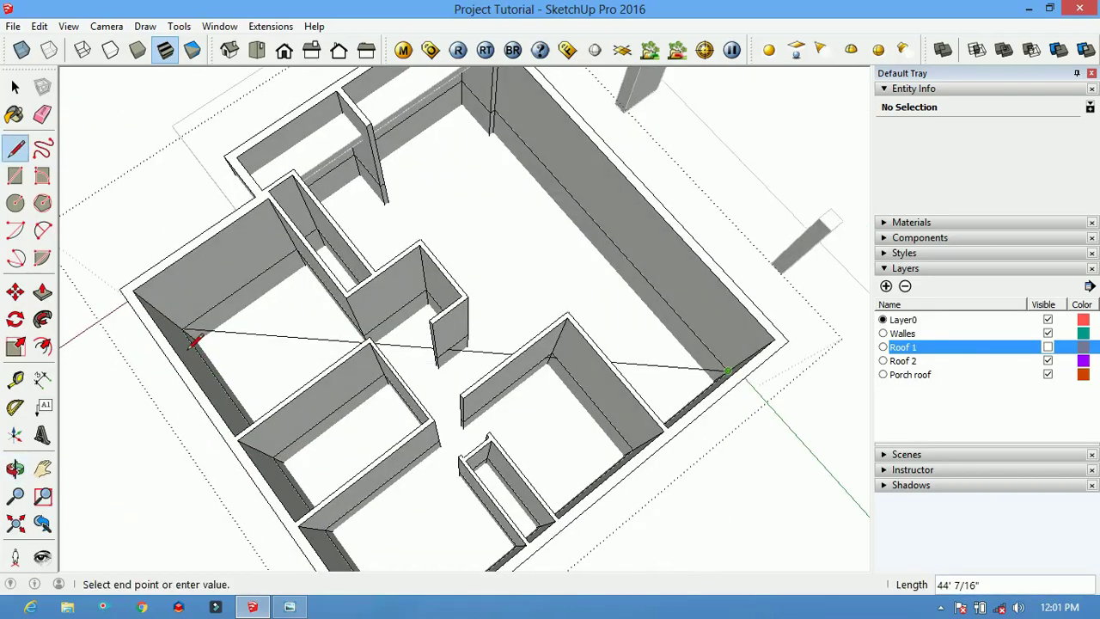
pyautogui.click(193, 341)
# Erase stray edges and Push/Pull the new floor face
pyautogui.press('e')
pyautogui.scroll(5, 430, 356)
pyautogui.moveTo(568, 317)
pyautogui.mouseDown(button='middle')
pyautogui.moveTo(285, 362)
pyautogui.moveTo(442, 444)
pyautogui.moveTo(560, 324)
pyautogui.moveTo(604, 304)
pyautogui.moveTo(481, 388)
pyautogui.moveTo(497, 306)
pyautogui.mouseUp(button='middle')
pyautogui.scroll(3, 442, 444)
pyautogui.press('p')
pyautogui.click(454, 459)
pyautogui.press('space')
pyautogui.scroll(-5, 469, 444)
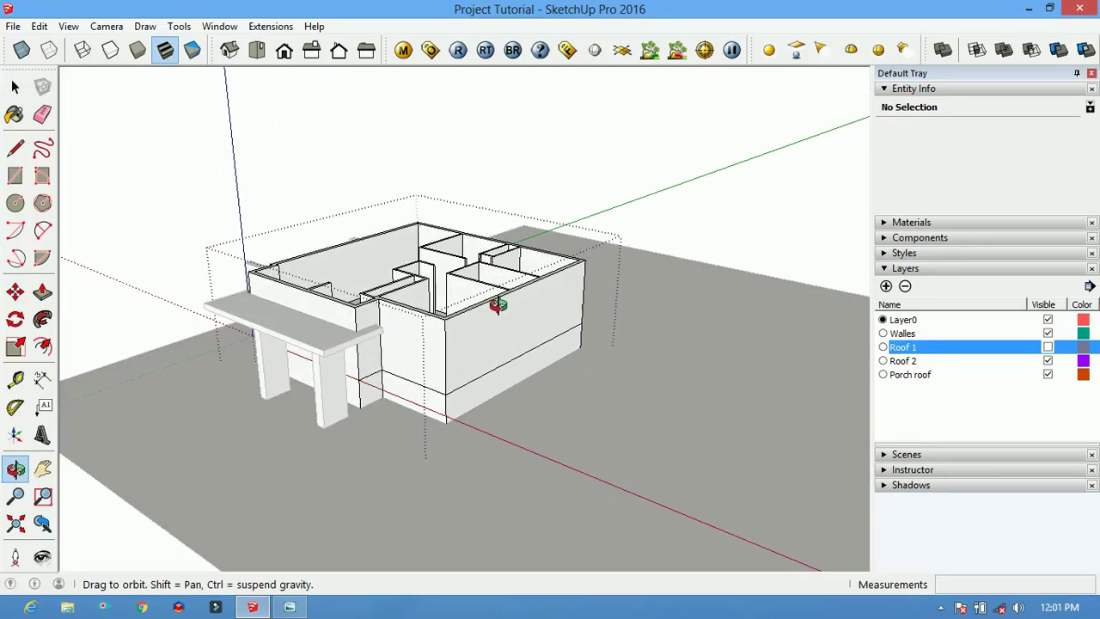
pyautogui.scroll(3, 518, 439)
pyautogui.moveTo(401, 391)
pyautogui.mouseDown(button='middle')
pyautogui.moveTo(470, 305)
pyautogui.moveTo(690, 203)
pyautogui.moveTo(695, 159)
pyautogui.moveTo(445, 172)
pyautogui.moveTo(504, 305)
pyautogui.moveTo(468, 327)
pyautogui.mouseUp(button='middle')
# Finish the rectangle at the snapped corner and raise the selected group 4'
pyautogui.click(713, 244)
pyautogui.moveTo(720, 239)
pyautogui.mouseDown(button='middle')
pyautogui.moveTo(441, 395)
pyautogui.moveTo(481, 386)
pyautogui.moveTo(504, 438)
pyautogui.moveTo(519, 414)
pyautogui.moveTo(467, 389)
pyautogui.mouseUp(button='middle')
pyautogui.click(519, 413)
pyautogui.press('m')
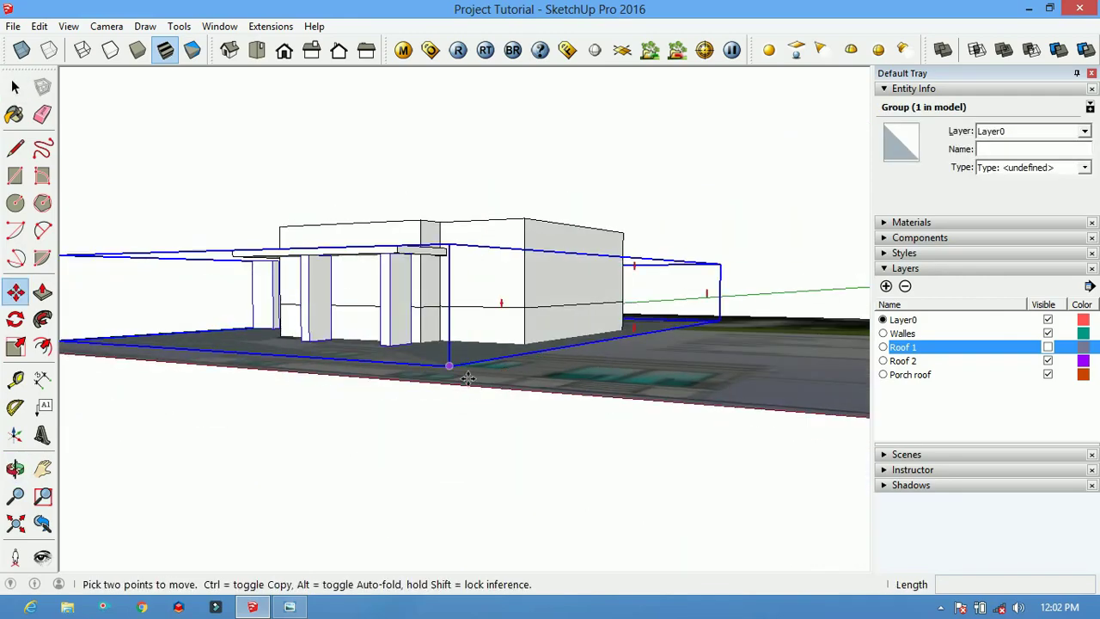
pyautogui.click(464, 378)
pyautogui.press('Return')
# Draw a line to the wall endpoint and push the resulting face slightly inward
pyautogui.moveTo(467, 356)
pyautogui.mouseDown(button='middle')
pyautogui.moveTo(447, 318)
pyautogui.moveTo(521, 369)
pyautogui.moveTo(266, 123)
pyautogui.mouseUp(button='middle')
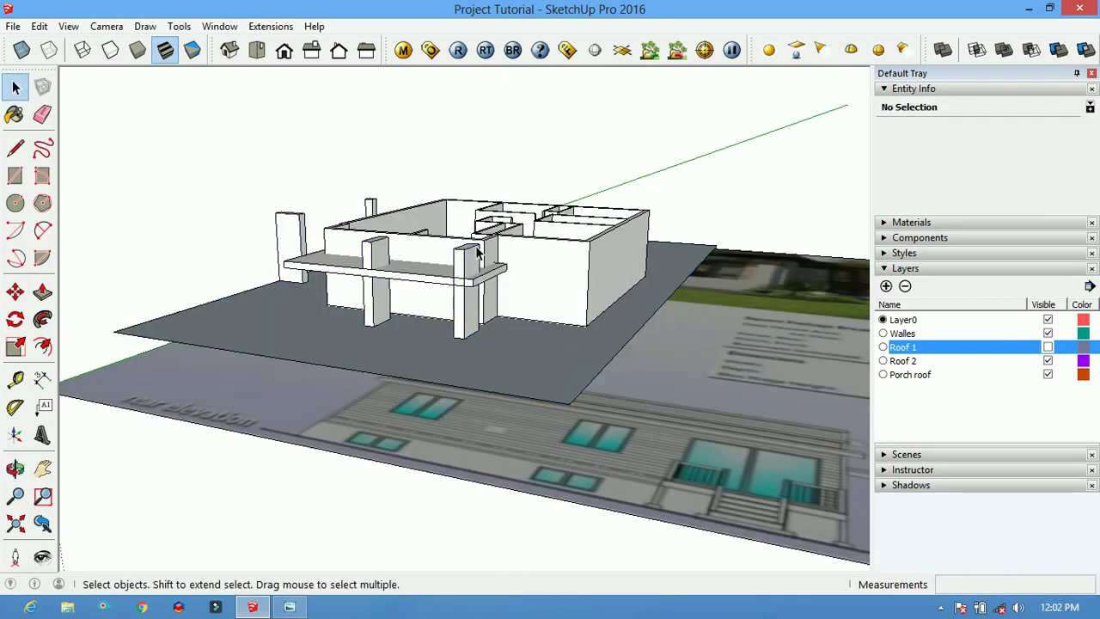
pyautogui.moveTo(477, 251); pyautogui.dragTo(467, 294, button='middle')
pyautogui.scroll(3, 466, 294)
pyautogui.scroll(2, 537, 296)
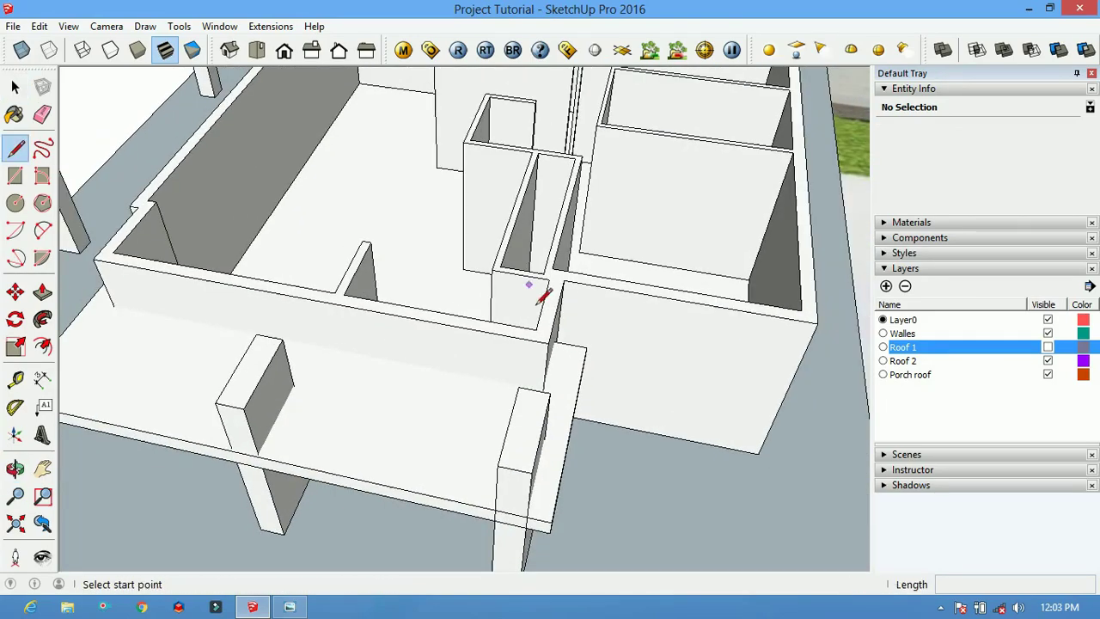
pyautogui.hotkey('ctrl', 'a')
pyautogui.scroll(2, 561, 297)
pyautogui.click(569, 292)
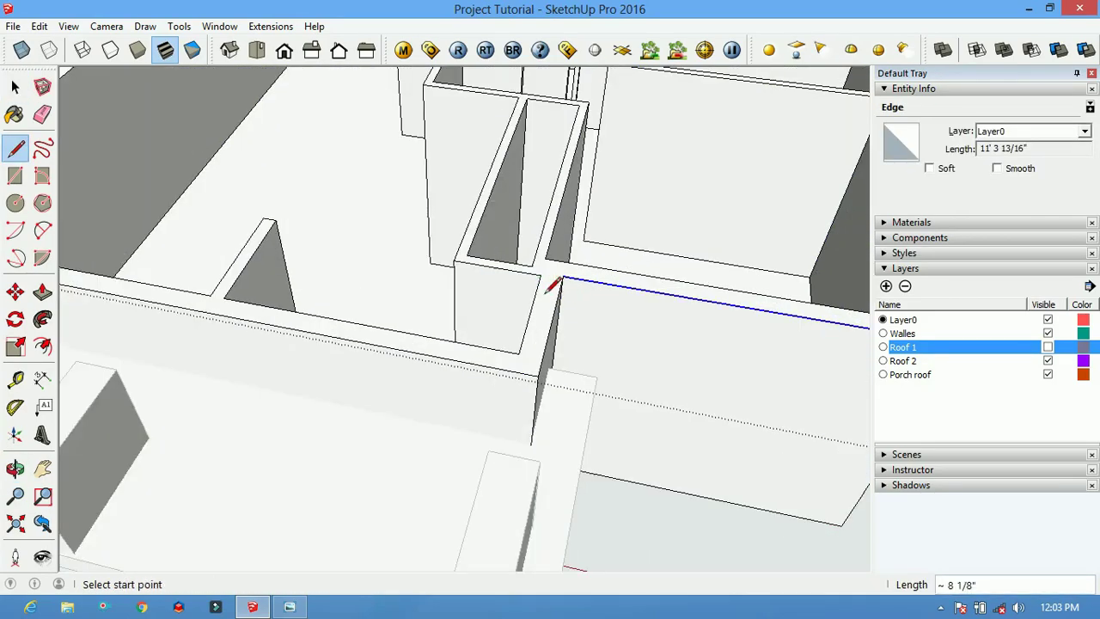
pyautogui.press('p')
pyautogui.moveTo(567, 276)
pyautogui.mouseDown(button='middle')
pyautogui.moveTo(447, 314)
pyautogui.moveTo(410, 376)
pyautogui.mouseUp(button='middle')
pyautogui.click(447, 315)
pyautogui.click(507, 366)
# Draw a closing line along the front wall edge beside the porch
pyautogui.press('l')
pyautogui.scroll(-3, 507, 366)
pyautogui.scroll(-2, 307, 204)
pyautogui.scroll(2, 307, 207)
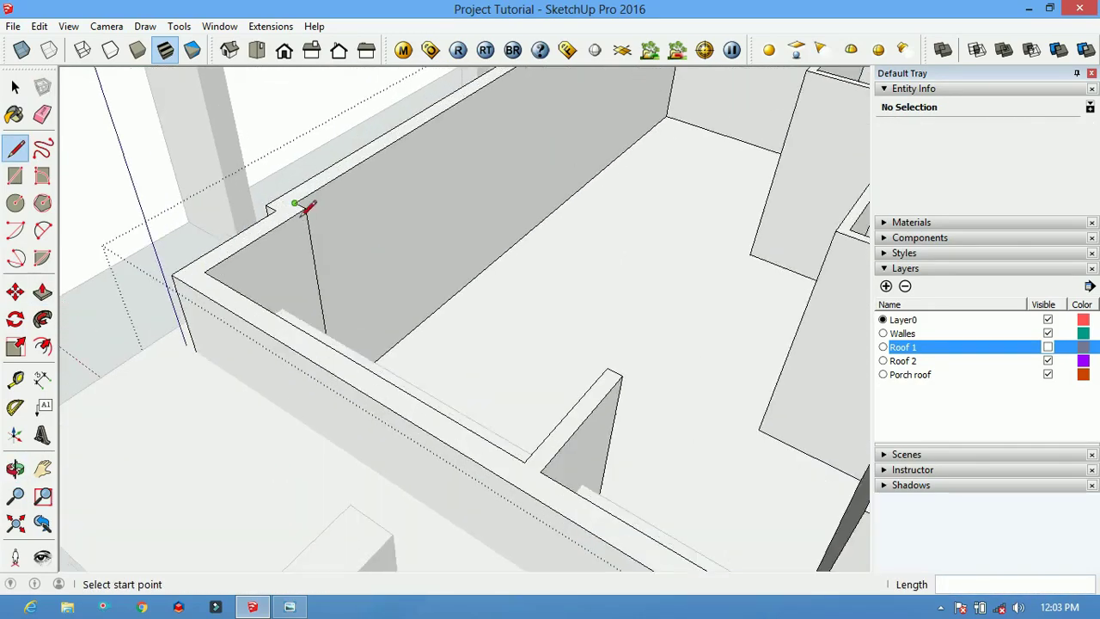
pyautogui.scroll(2, 309, 208)
pyautogui.press('p')
pyautogui.scroll(-3, 322, 216)
pyautogui.click(373, 343)
pyautogui.moveTo(373, 343); pyautogui.dragTo(250, 286, button='middle')
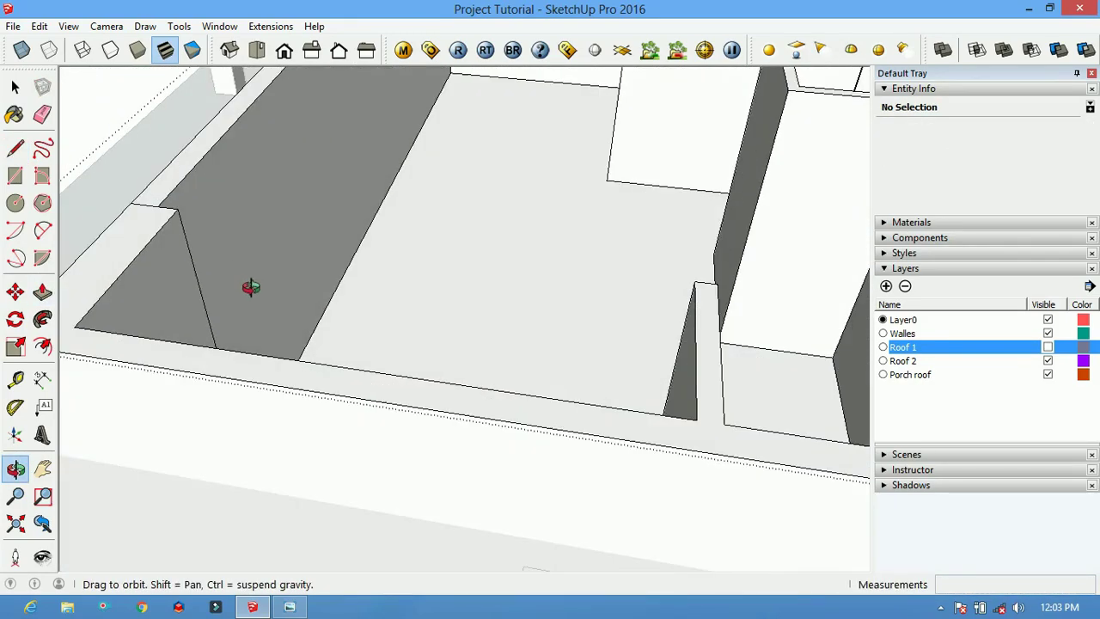
pyautogui.press('e')
pyautogui.scroll(-3, 177, 221)
pyautogui.moveTo(177, 221); pyautogui.dragTo(372, 299, button='middle')
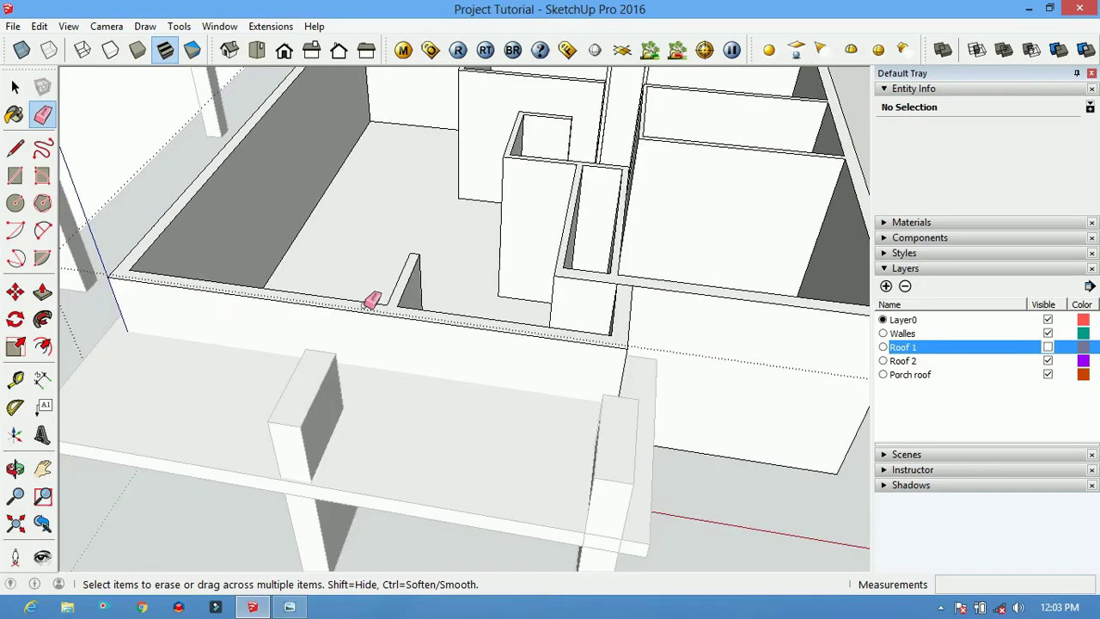
pyautogui.click(156, 227)
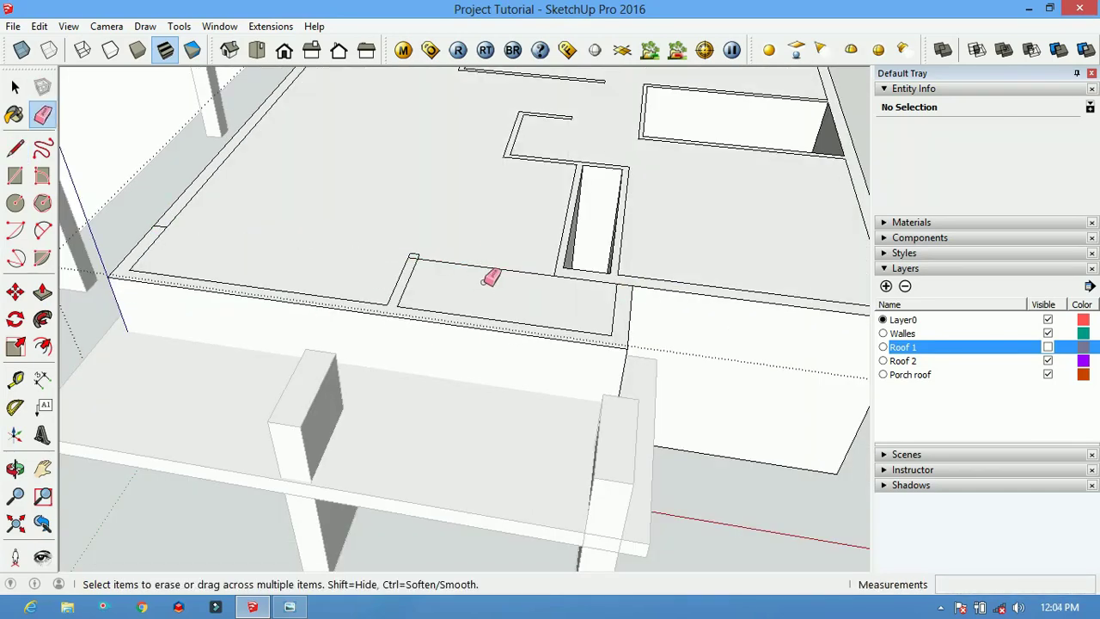
# Pull the front wall's top face up about 1' 1/4" to full height
pyautogui.scroll(3, 356, 263)
pyautogui.scroll(-3, 355, 263)
pyautogui.moveTo(355, 263); pyautogui.dragTo(473, 313, button='middle')
pyautogui.press('space')
pyautogui.click(569, 326)
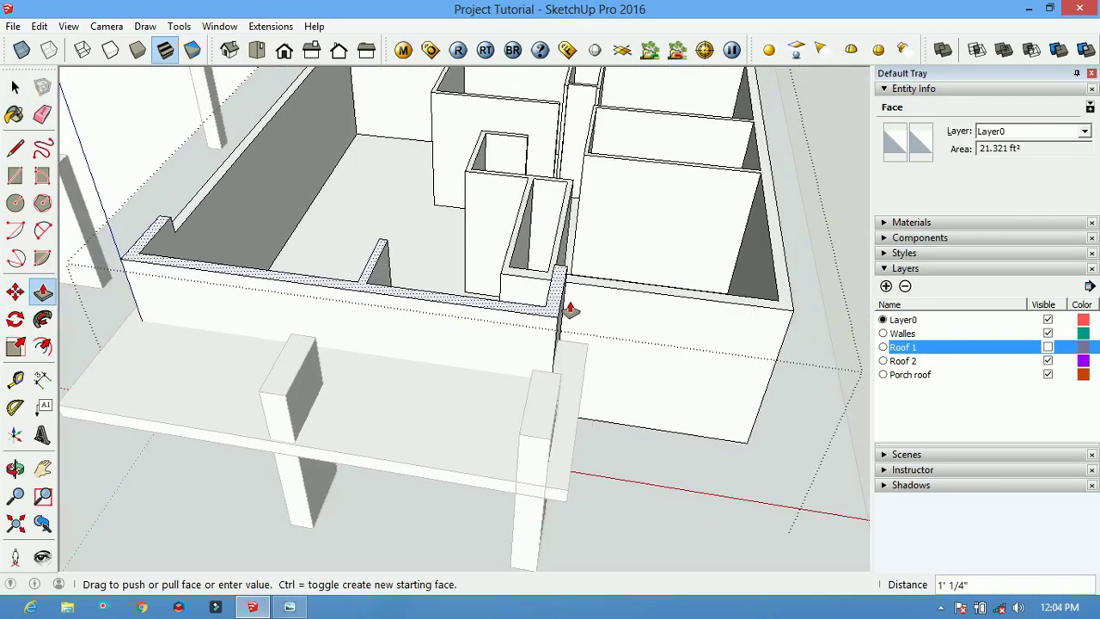
pyautogui.moveTo(565, 314); pyautogui.dragTo(502, 357, button='middle')
pyautogui.press('space')
pyautogui.click(503, 356)
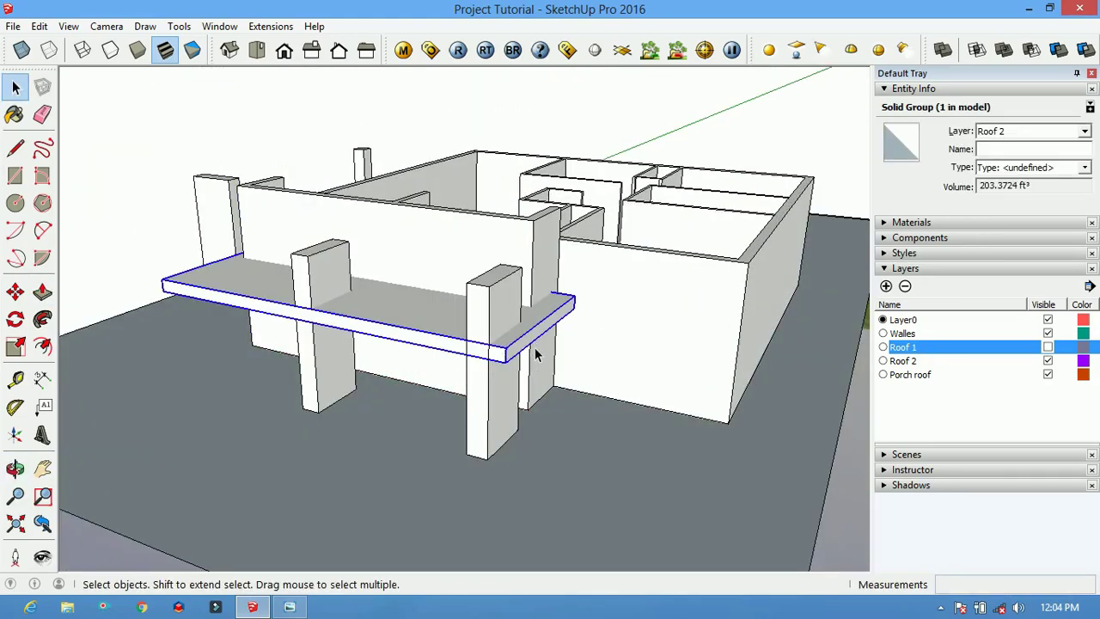
# Move the porch roof slab up to sit higher above the house
pyautogui.press('m')
pyautogui.click(535, 354)
pyautogui.click(516, 233)
pyautogui.moveTo(516, 233)
pyautogui.mouseDown(button='middle')
pyautogui.moveTo(510, 221)
pyautogui.moveTo(558, 228)
pyautogui.mouseUp(button='middle')
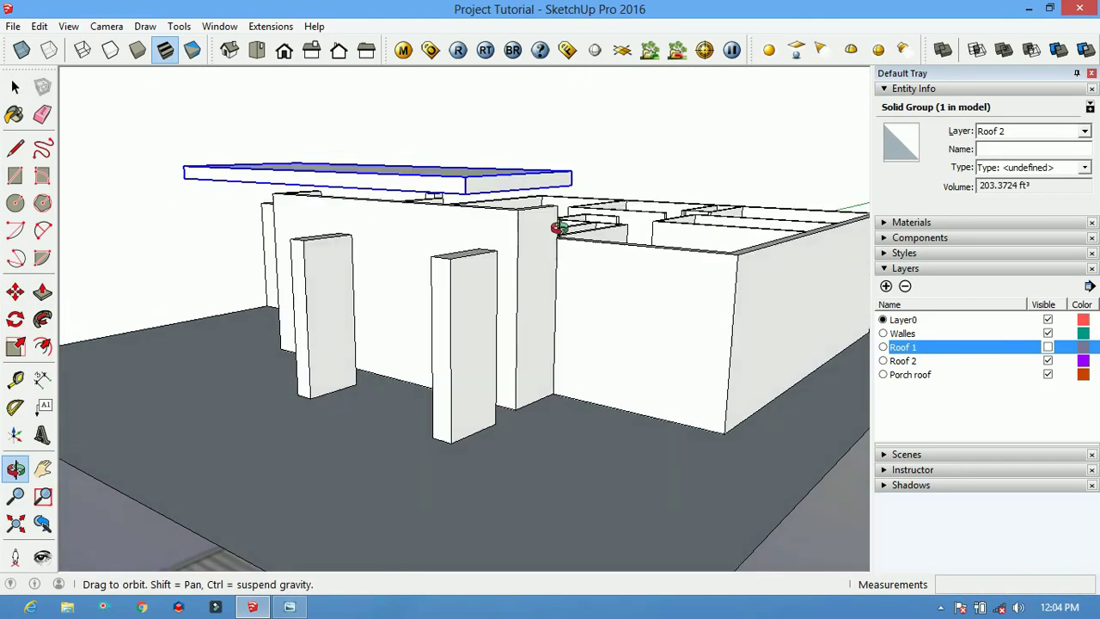
pyautogui.scroll(3, 559, 228)
pyautogui.scroll(-3, 578, 299)
pyautogui.moveTo(601, 298)
pyautogui.mouseDown(button='middle')
pyautogui.moveTo(356, 294)
pyautogui.moveTo(620, 256)
pyautogui.moveTo(573, 232)
pyautogui.moveTo(240, 197)
pyautogui.moveTo(685, 287)
pyautogui.moveTo(501, 174)
pyautogui.moveTo(513, 322)
pyautogui.moveTo(482, 491)
pyautogui.mouseUp(button='middle')
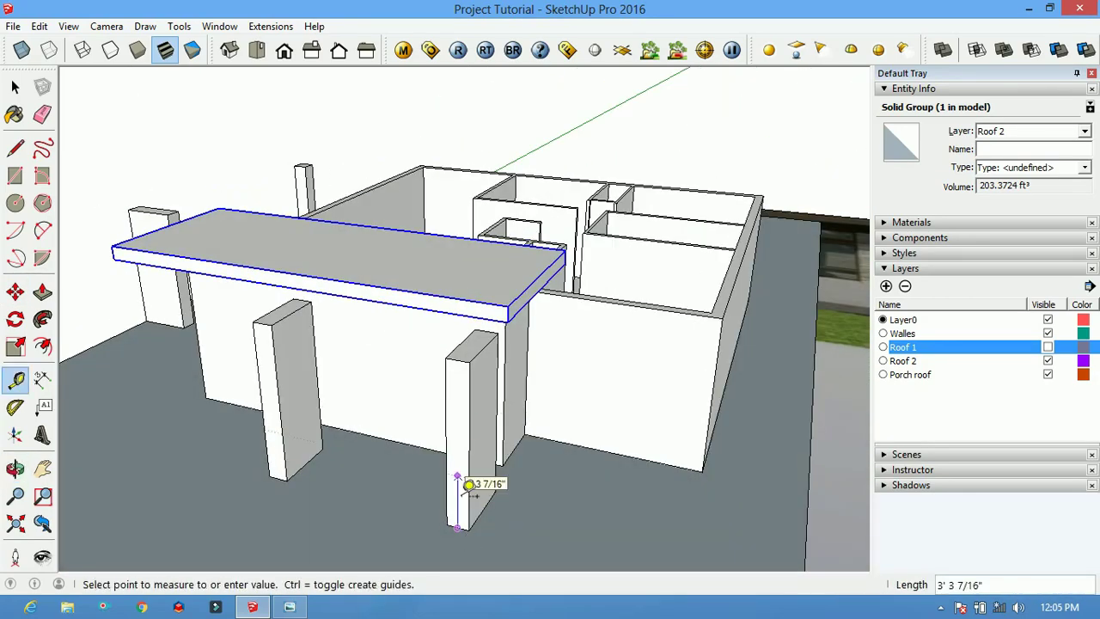
# Push the porch pillar tops down to shorten the pillars
pyautogui.press('p')
pyautogui.press('space')
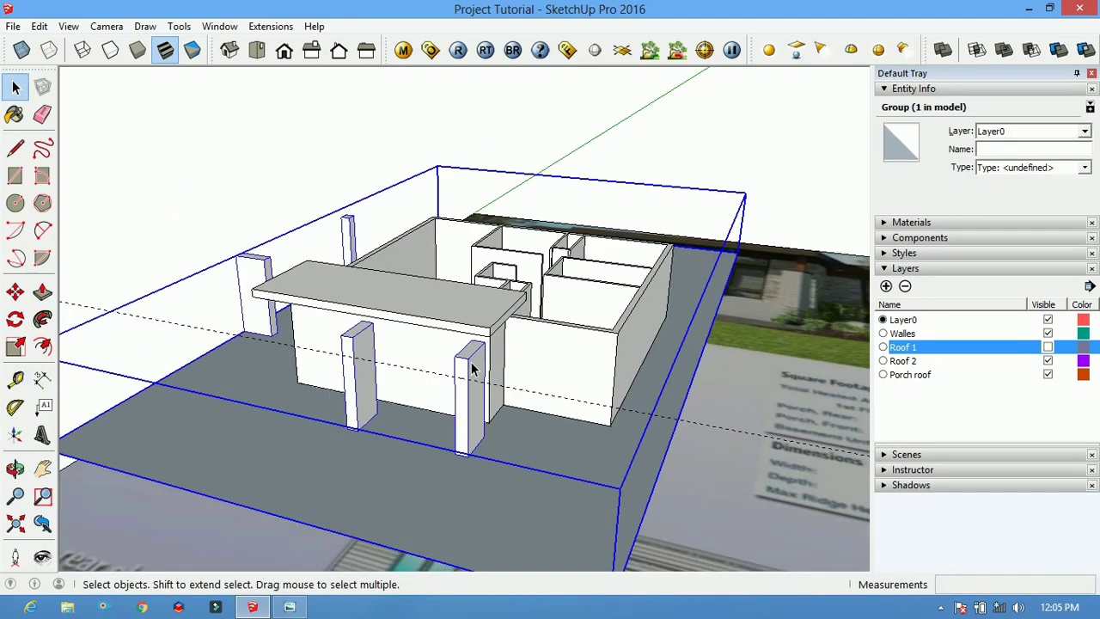
pyautogui.scroll(2, 471, 367)
pyautogui.click(465, 360)
pyautogui.press('p')
pyautogui.moveTo(445, 357); pyautogui.dragTo(442, 397)
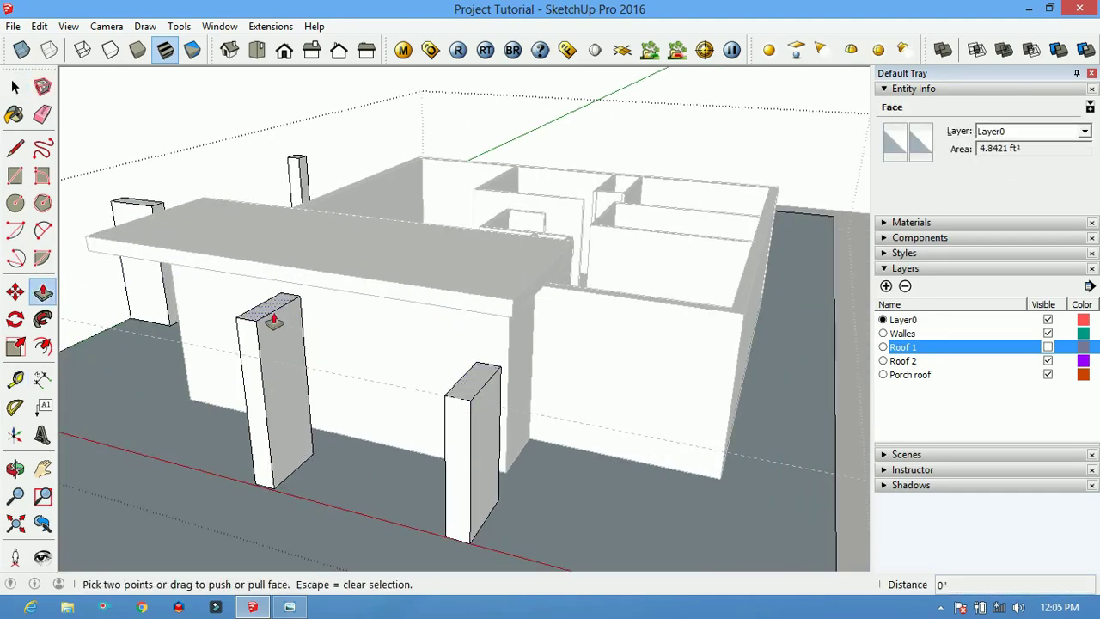
pyautogui.moveTo(481, 403); pyautogui.dragTo(467, 454, button='middle')
pyautogui.scroll(3, 490, 384)
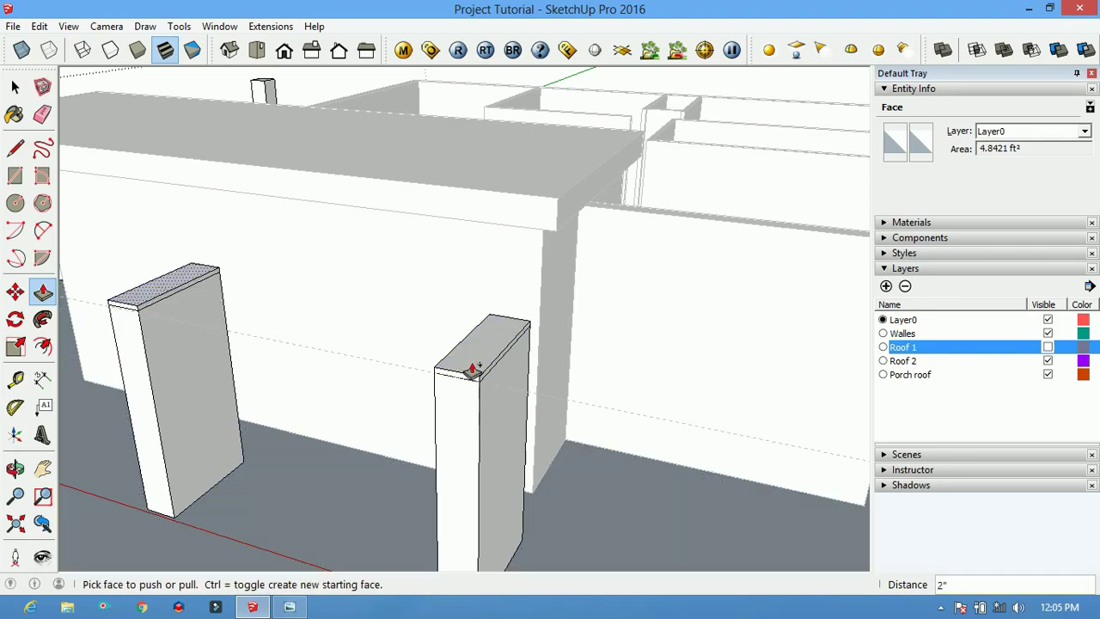
pyautogui.scroll(-4, 484, 391)
pyautogui.moveTo(364, 361); pyautogui.dragTo(439, 216, button='middle')
pyautogui.moveTo(439, 216)
pyautogui.mouseDown()
pyautogui.moveTo(503, 327)
pyautogui.moveTo(452, 324)
pyautogui.moveTo(521, 349)
pyautogui.moveTo(555, 412)
pyautogui.moveTo(516, 344)
pyautogui.moveTo(523, 457)
pyautogui.mouseUp()
# Pull the ground rectangle up 4' into a raised base slab beneath the house
pyautogui.press('space')
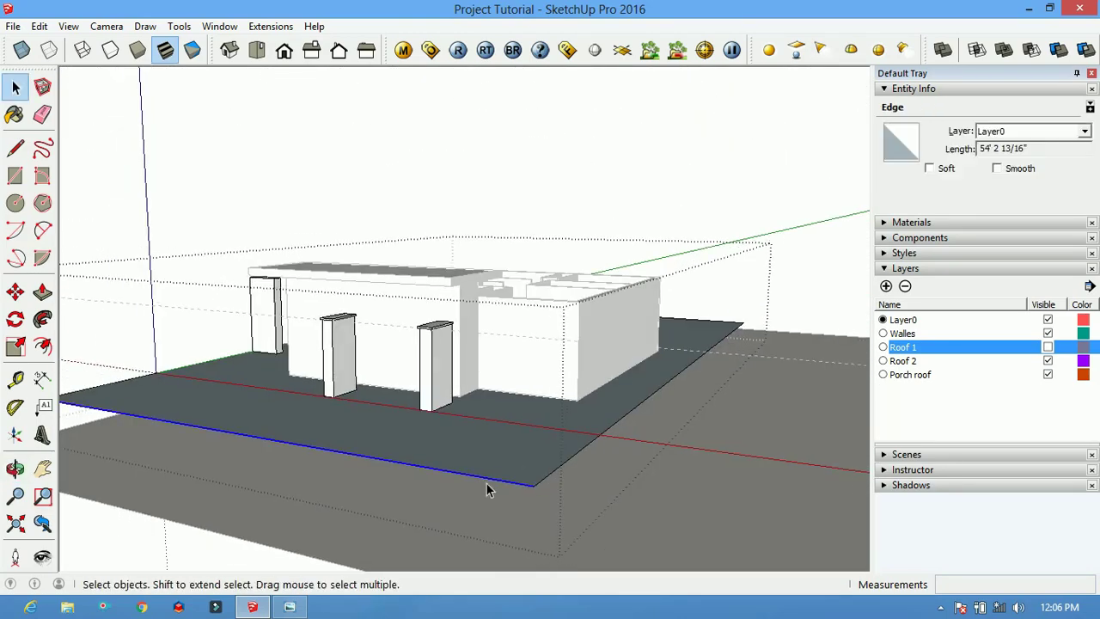
pyautogui.moveTo(533, 477); pyautogui.dragTo(553, 412, button='middle')
pyautogui.press('p')
pyautogui.moveTo(553, 412); pyautogui.dragTo(581, 434)
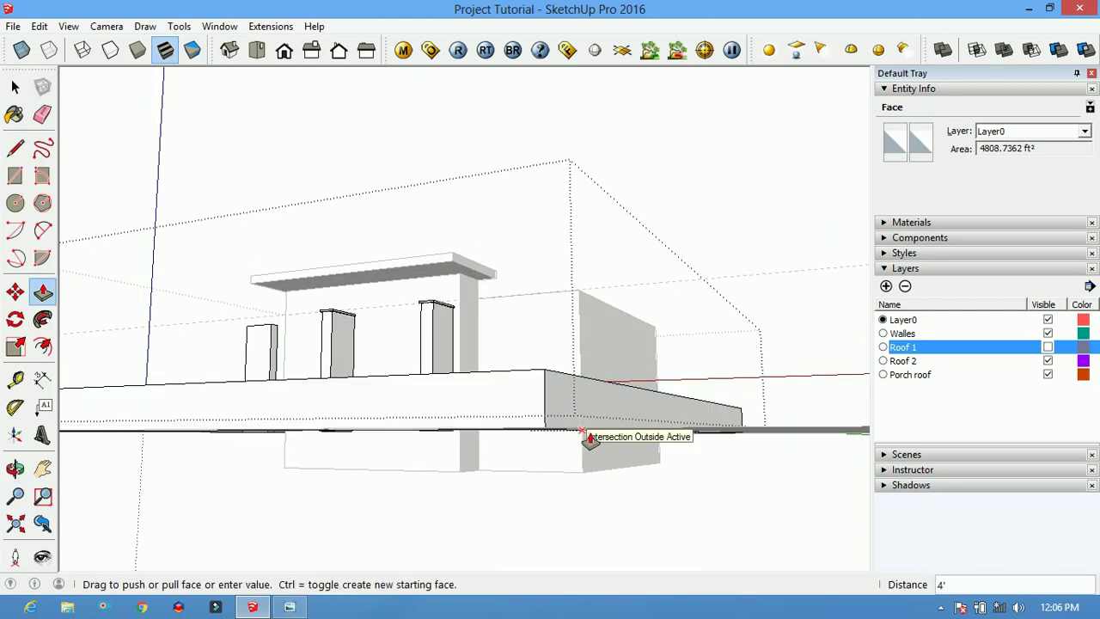
pyautogui.moveTo(580, 434); pyautogui.dragTo(561, 437, button='middle')
pyautogui.moveTo(560, 438); pyautogui.dragTo(562, 481)
pyautogui.scroll(5, 562, 482)
pyautogui.moveTo(481, 449)
pyautogui.mouseDown(button='middle')
pyautogui.moveTo(464, 419)
pyautogui.moveTo(459, 435)
pyautogui.moveTo(479, 413)
pyautogui.moveTo(644, 381)
pyautogui.moveTo(236, 417)
pyautogui.mouseUp(button='middle')
# With the Eraser active, zoom in on the right pillar's top
pyautogui.press('e')
pyautogui.scroll(-5, 454, 391)
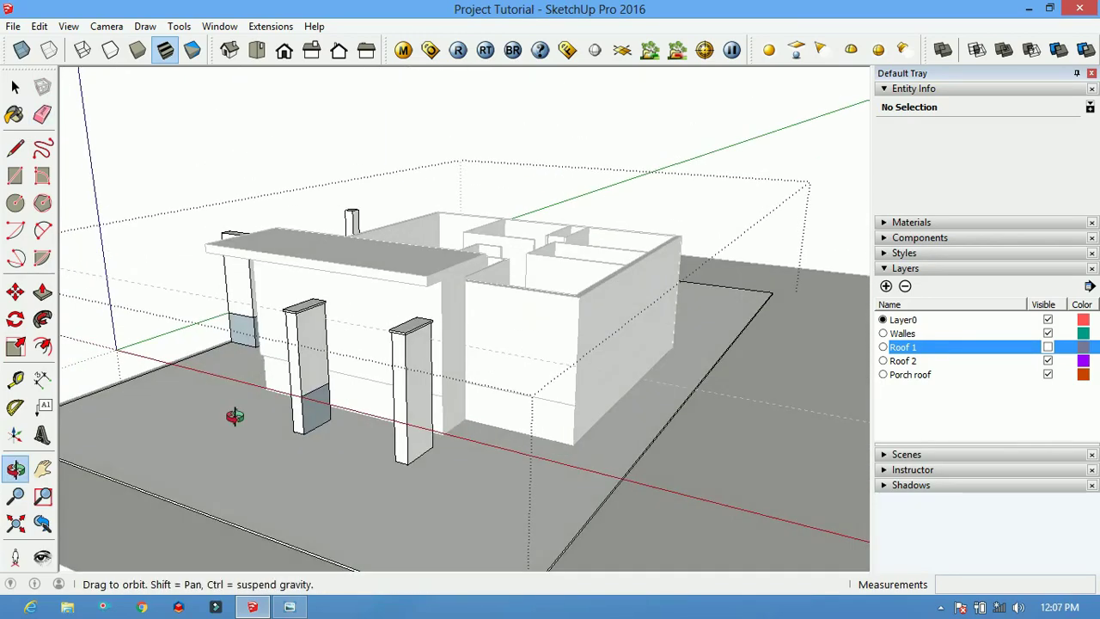
pyautogui.scroll(5, 357, 391)
pyautogui.moveTo(357, 391); pyautogui.dragTo(319, 442, button='middle')
pyautogui.scroll(3, 524, 375)
pyautogui.scroll(3, 522, 373)
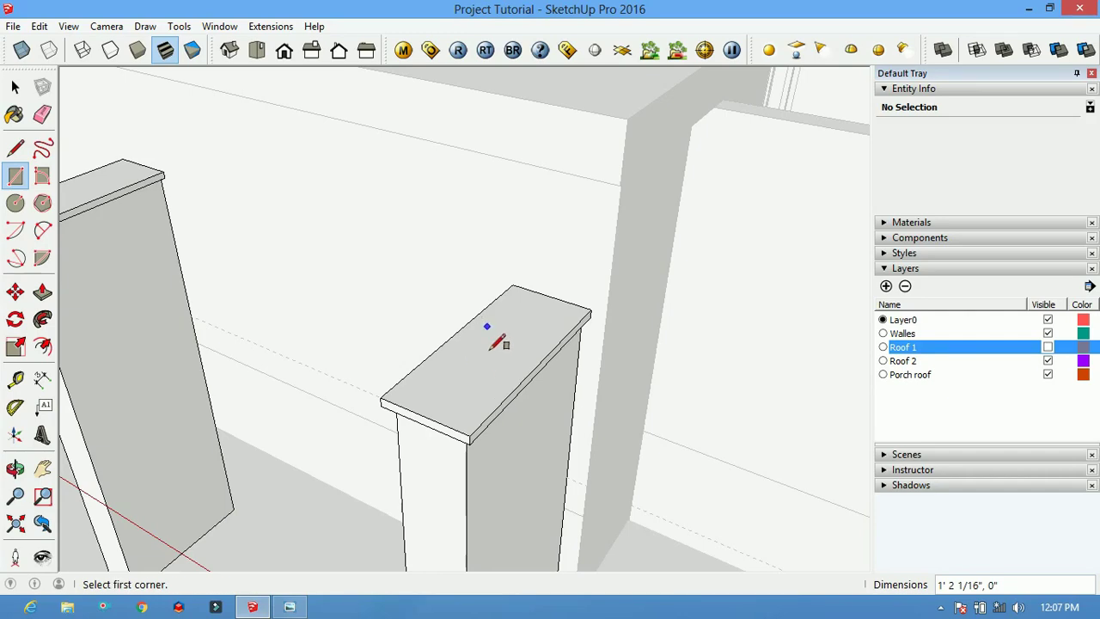
# Draw a rectangle on the right pillar top and copy it onto the left pillar top
pyautogui.click(504, 402)
pyautogui.moveTo(504, 401); pyautogui.dragTo(557, 371, button='middle')
pyautogui.press('m')
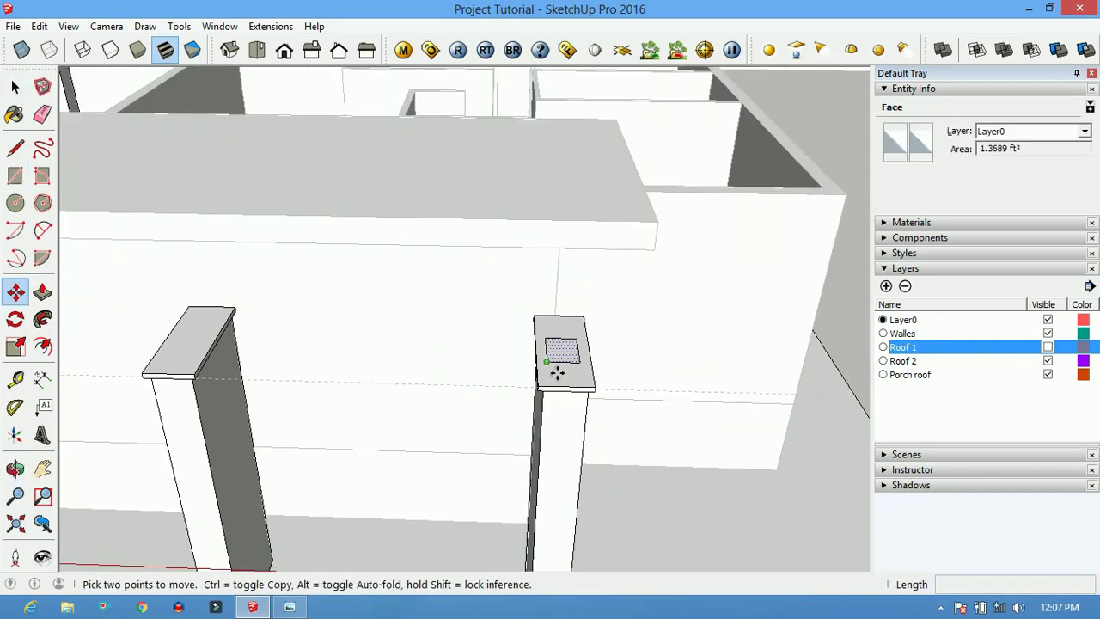
pyautogui.scroll(2, 186, 362)
pyautogui.click(180, 363)
pyautogui.scroll(-2, 179, 364)
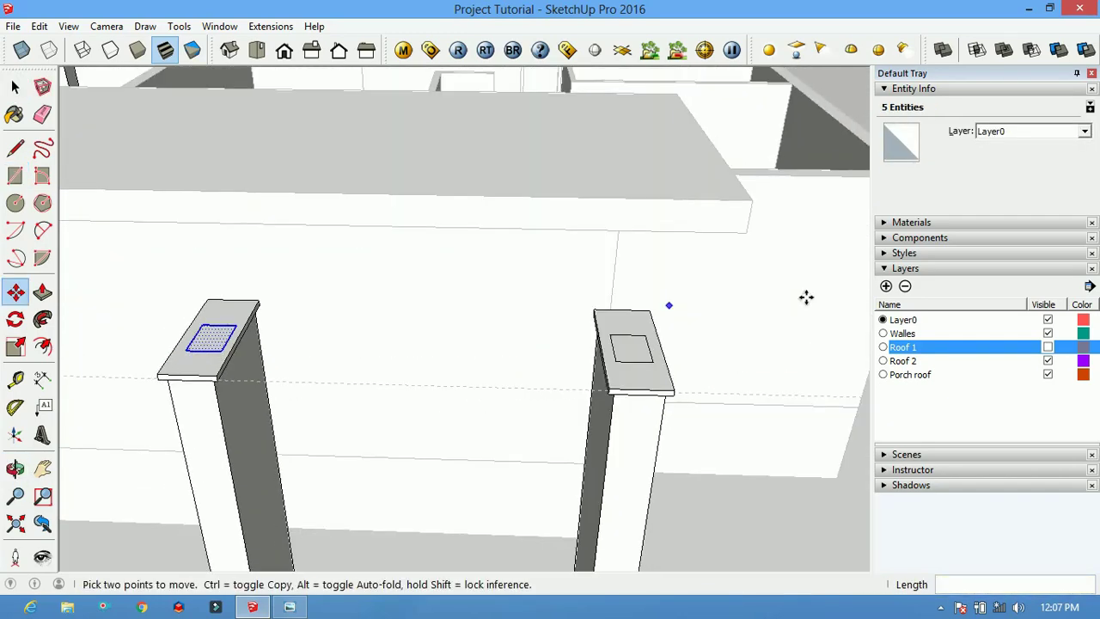
# Paint both rectangles Wood Cherry Original and pull them up into posts reaching the slab
pyautogui.press('b')
pyautogui.click(232, 352)
pyautogui.moveTo(233, 353); pyautogui.dragTo(611, 416, button='middle')
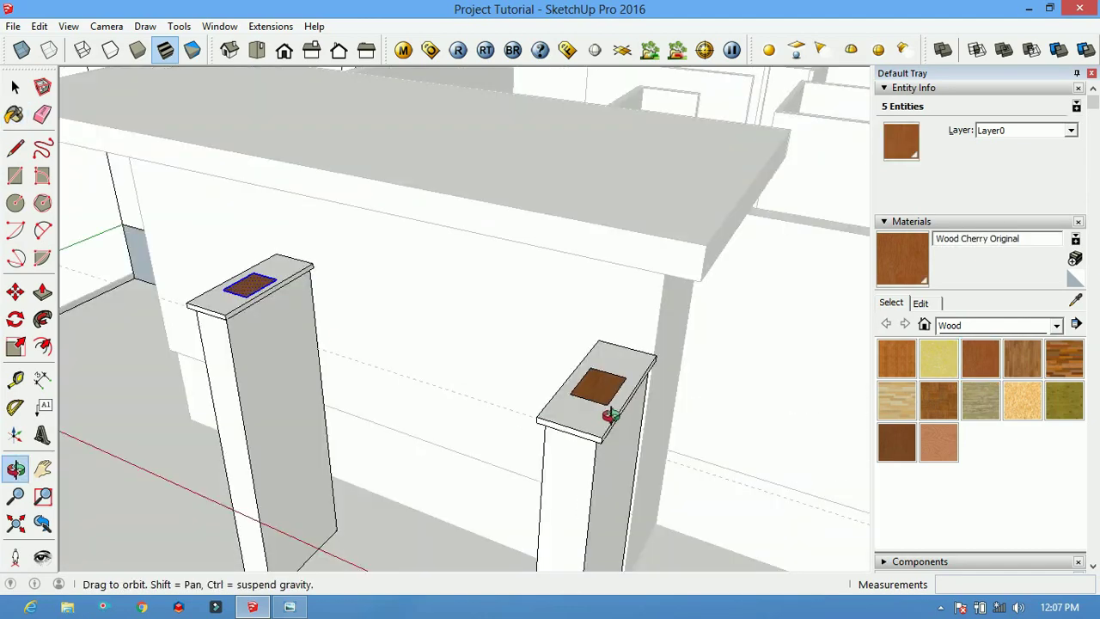
pyautogui.moveTo(604, 404); pyautogui.dragTo(601, 275)
pyautogui.moveTo(249, 283); pyautogui.dragTo(278, 290)
pyautogui.scroll(-3, 278, 290)
# Open the porch roof slab group for editing
pyautogui.press('space')
pyautogui.moveTo(430, 326)
pyautogui.mouseDown(button='middle')
pyautogui.moveTo(495, 343)
pyautogui.moveTo(550, 327)
pyautogui.mouseUp(button='middle')
pyautogui.doubleClick(495, 343)
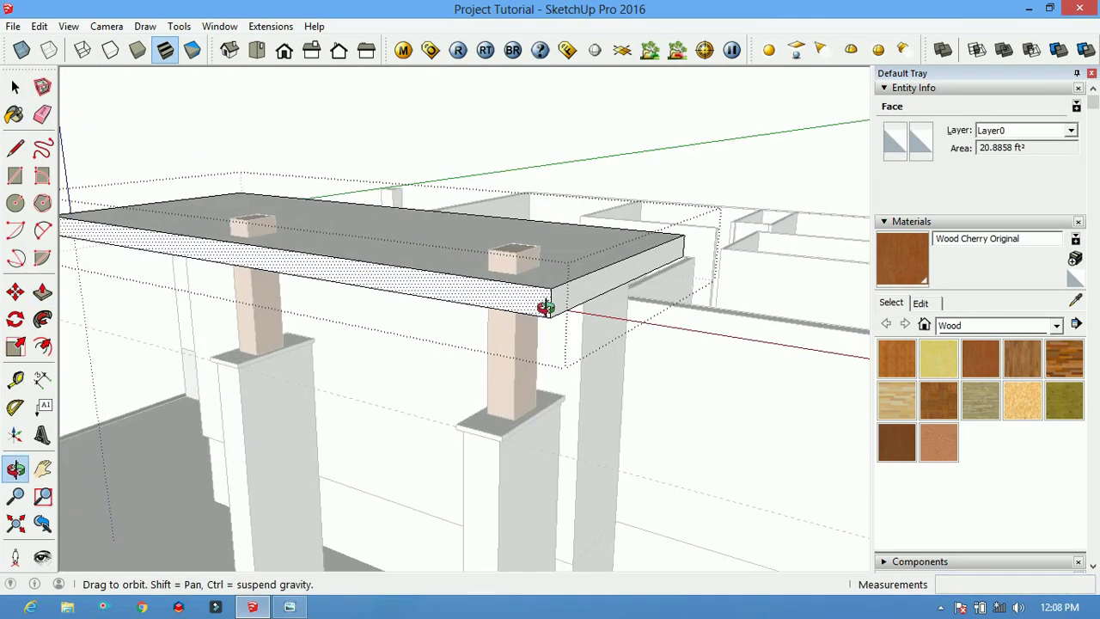
# Frame a perspective view looking down on the porch slab's top
pyautogui.press('space')
pyautogui.scroll(5, 166, 163)
pyautogui.scroll(-5, 166, 164)
pyautogui.moveTo(387, 336); pyautogui.dragTo(533, 310, button='middle')
pyautogui.scroll(5, 533, 310)
pyautogui.scroll(3, 488, 222)
pyautogui.scroll(1, 489, 222)
pyautogui.press('p')
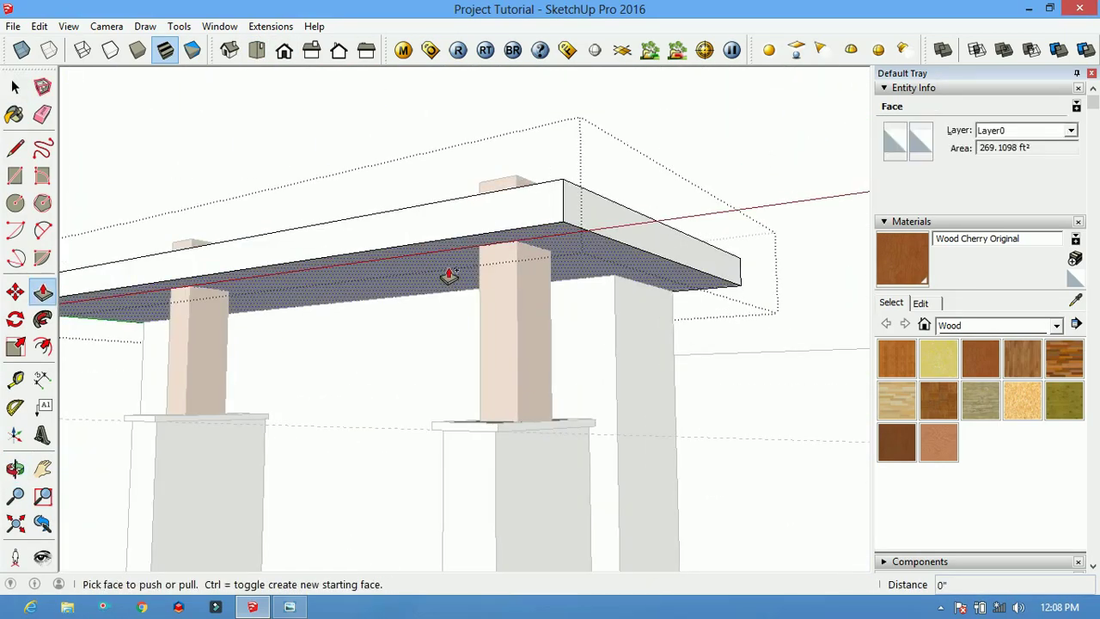
pyautogui.moveTo(447, 277)
pyautogui.mouseDown(button='middle')
pyautogui.moveTo(484, 300)
pyautogui.moveTo(541, 309)
pyautogui.mouseUp(button='middle')
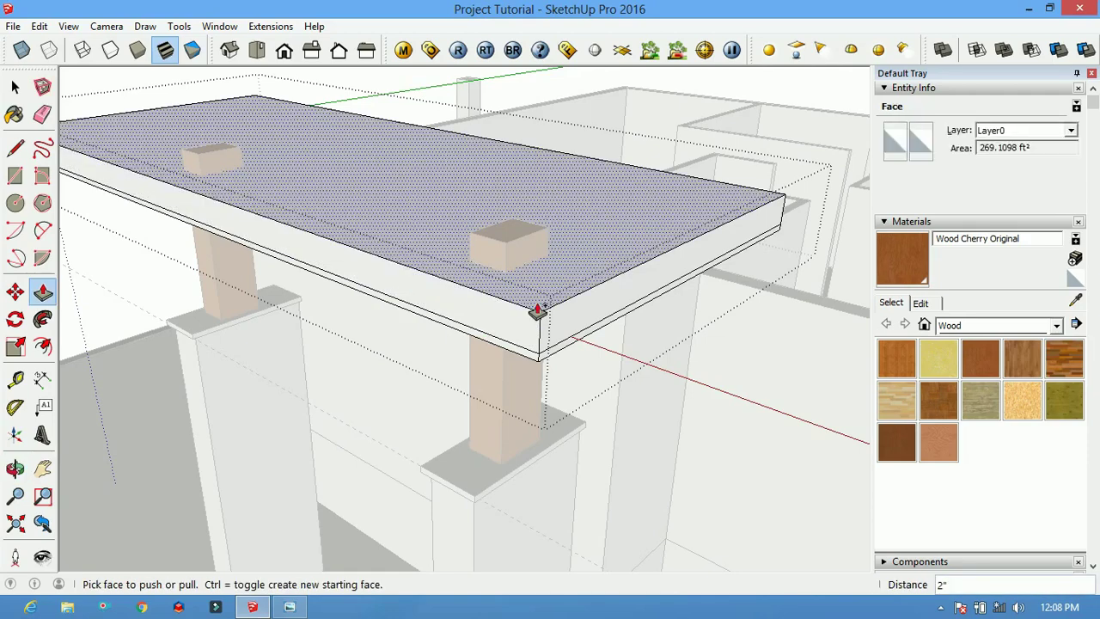
# Paint the porch slab top with Colors-Named 0135_DarkGray
pyautogui.press('b')
pyautogui.click(980, 326)
pyautogui.click(976, 395)
pyautogui.click(980, 412)
pyautogui.click(587, 342)
# Check the slab's front edge and the whole porch slab's thin dark underside
pyautogui.scroll(1, 583, 325)
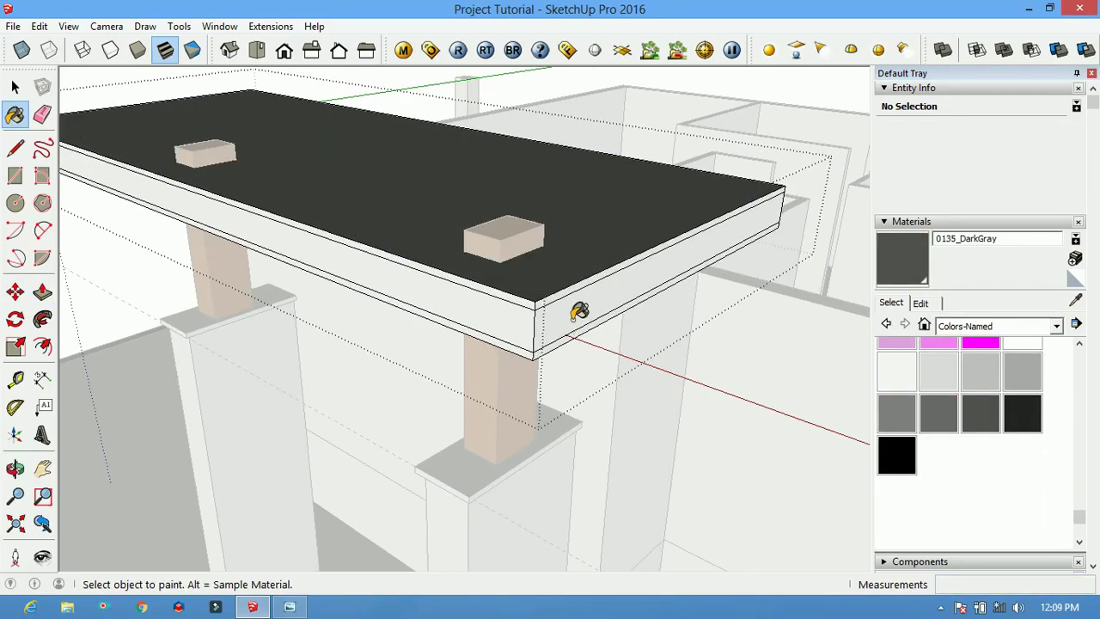
pyautogui.moveTo(533, 364)
pyautogui.mouseDown(button='middle')
pyautogui.moveTo(452, 287)
pyautogui.moveTo(453, 342)
pyautogui.mouseUp(button='middle')
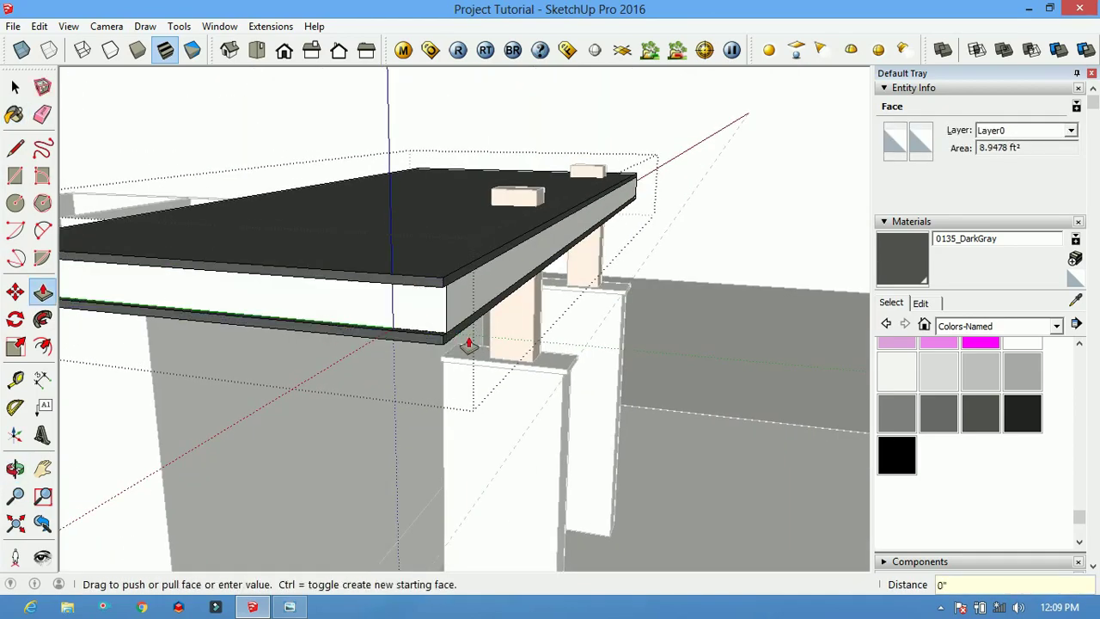
pyautogui.moveTo(588, 256)
pyautogui.mouseDown(button='middle')
pyautogui.moveTo(636, 326)
pyautogui.moveTo(476, 321)
pyautogui.mouseUp(button='middle')
pyautogui.press('p')
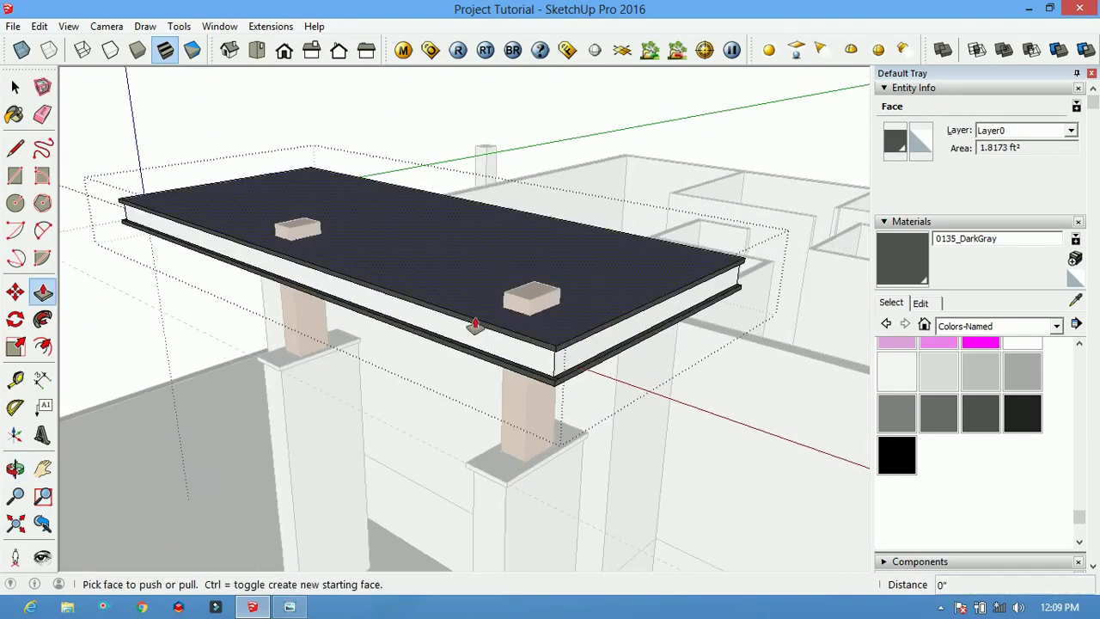
pyautogui.scroll(-3, 481, 292)
pyautogui.press('space')
pyautogui.scroll(-2, 492, 270)
pyautogui.scroll(-3, 904, 269)
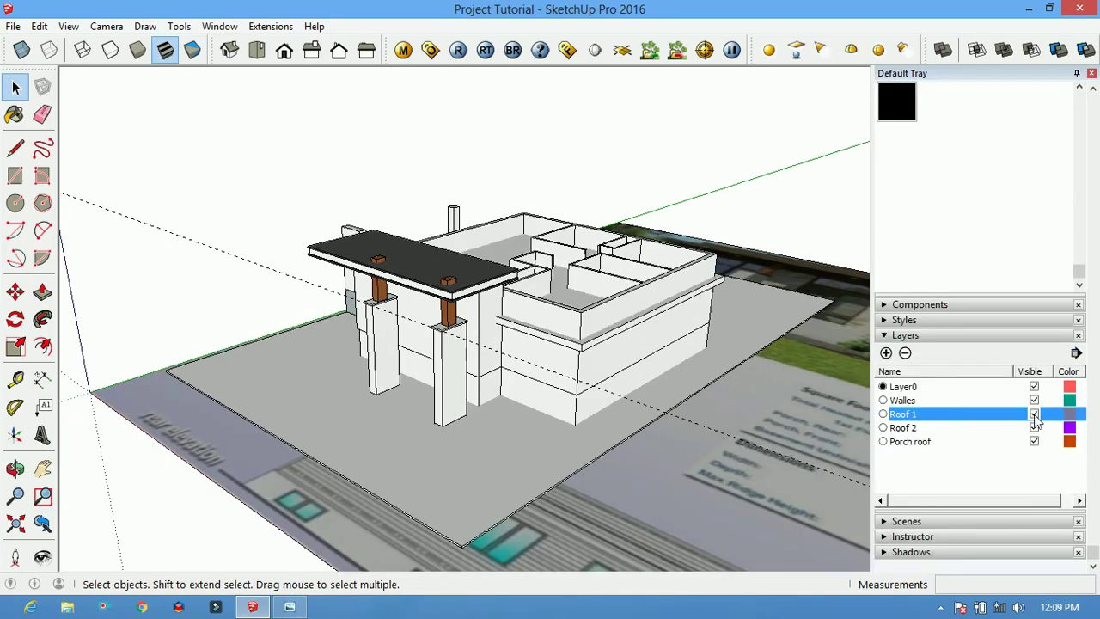
# Move the Roof 1 slab up onto the wall tops
pyautogui.scroll(5, 590, 373)
pyautogui.press('m')
pyautogui.click(592, 361)
pyautogui.scroll(3, 609, 277)
pyautogui.moveTo(609, 277)
pyautogui.mouseDown(button='middle')
pyautogui.moveTo(590, 184)
pyautogui.moveTo(523, 226)
pyautogui.mouseUp(button='middle')
pyautogui.scroll(-2, 561, 185)
pyautogui.scroll(3, 523, 226)
# Push/Pull the main roof slab's top face to a new thickness
pyautogui.press('p')
pyautogui.click(491, 231)
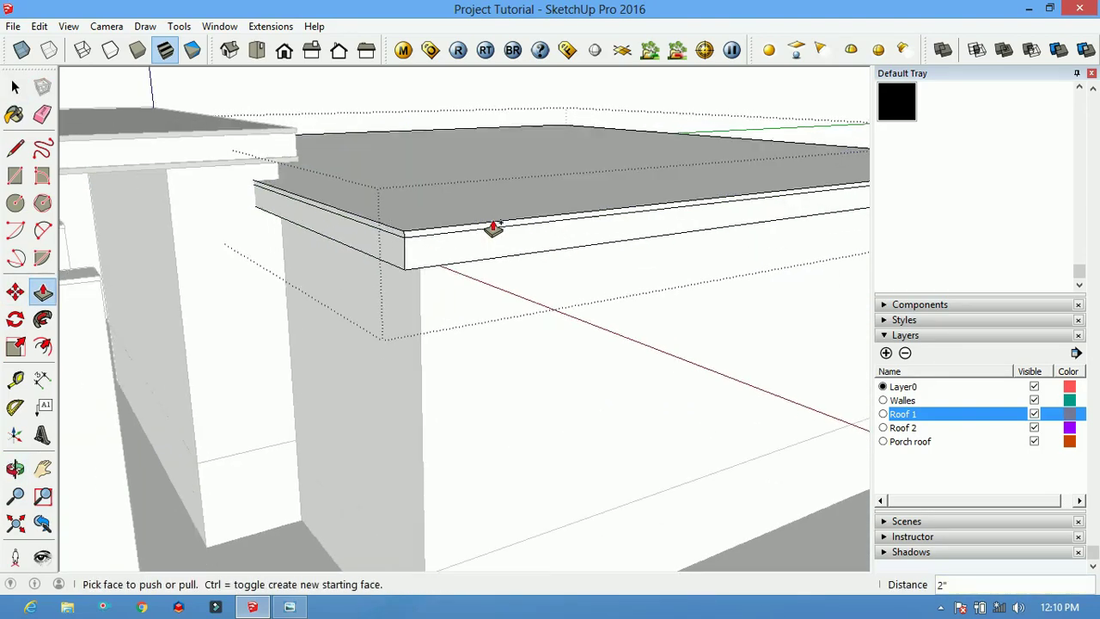
pyautogui.press('b')
pyautogui.click(464, 219)
# Extrude the eave underside down and paint it 0135_DarkGray
pyautogui.moveTo(413, 238); pyautogui.dragTo(449, 216, button='middle')
pyautogui.press('space')
pyautogui.click(429, 231)
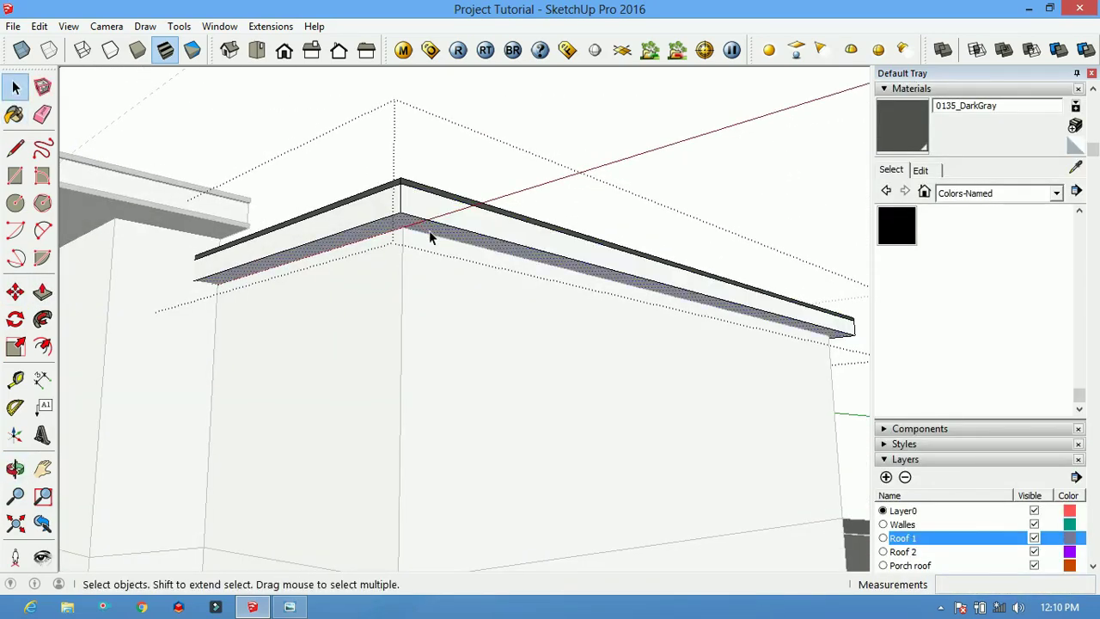
pyautogui.scroll(2, 428, 230)
pyautogui.press('p')
pyautogui.click(432, 235)
pyautogui.click(434, 241)
pyautogui.press('b')
pyautogui.click(412, 235)
# Raise the dark roof face by 3"
pyautogui.moveTo(412, 236)
pyautogui.mouseDown(button='middle')
pyautogui.moveTo(607, 263)
pyautogui.moveTo(580, 305)
pyautogui.mouseUp(button='middle')
pyautogui.moveTo(522, 284)
pyautogui.mouseDown(button='middle')
pyautogui.moveTo(459, 260)
pyautogui.moveTo(233, 381)
pyautogui.mouseUp(button='middle')
pyautogui.click(211, 355)
pyautogui.click(197, 413)
pyautogui.click(197, 410)
pyautogui.scroll(-3, 233, 418)
# Check the finished roofs from another side and in Top view
pyautogui.moveTo(232, 418)
pyautogui.mouseDown(button='middle')
pyautogui.moveTo(353, 361)
pyautogui.moveTo(344, 349)
pyautogui.moveTo(539, 386)
pyautogui.mouseUp(button='middle')
pyautogui.scroll(3, 319, 378)
pyautogui.scroll(-3, 343, 386)
pyautogui.click(256, 49)
pyautogui.press('space')
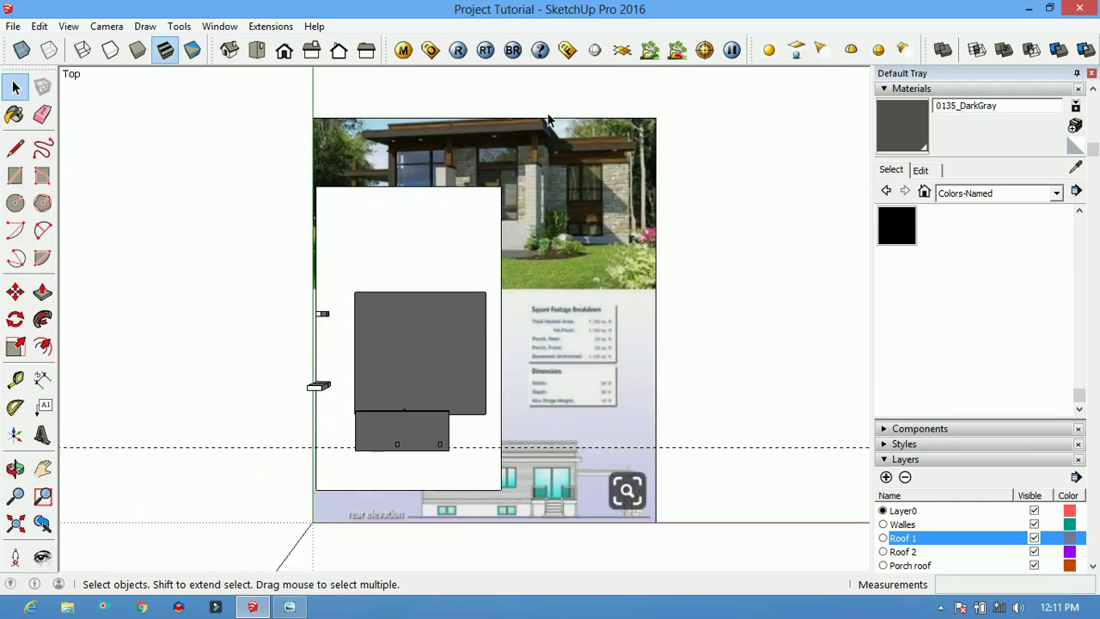
pyautogui.scroll(5, 663, 247)
pyautogui.scroll(-1, 518, 241)
pyautogui.scroll(3, 518, 245)
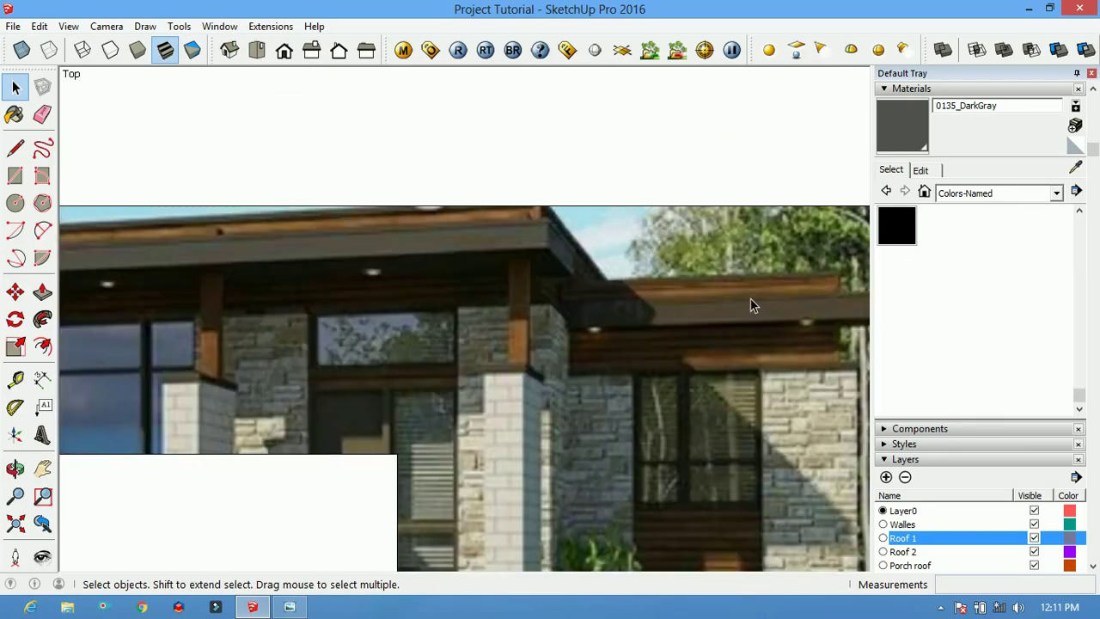
pyautogui.scroll(-2, 746, 303)
pyautogui.scroll(-3, 238, 356)
pyautogui.moveTo(238, 356)
pyautogui.mouseDown(button='middle')
pyautogui.moveTo(307, 385)
pyautogui.moveTo(403, 365)
pyautogui.mouseUp(button='middle')
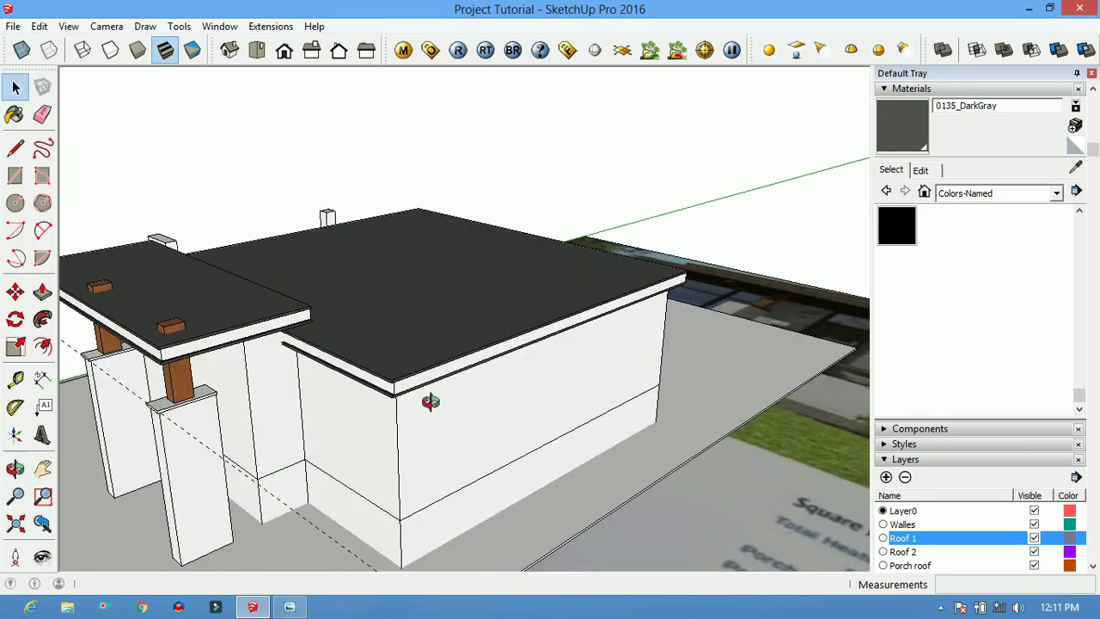
pyautogui.scroll(-3, 946, 421)
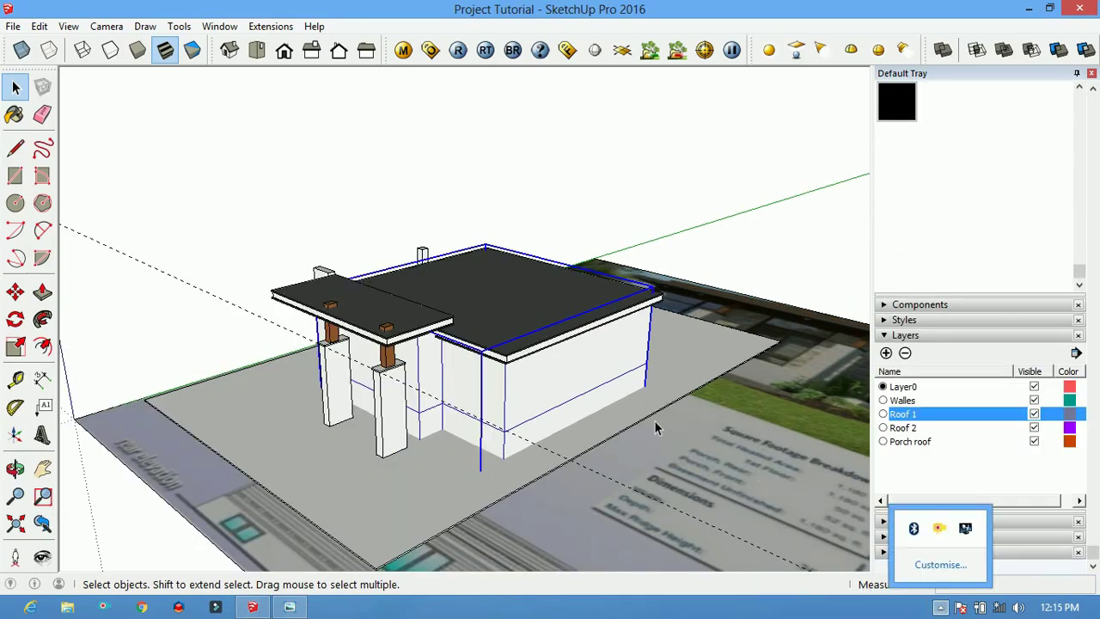
# Hide the Roof 1 and Roof 2 layers and push the outer wall top up 24"
pyautogui.click(1034, 413)
pyautogui.click(1035, 428)
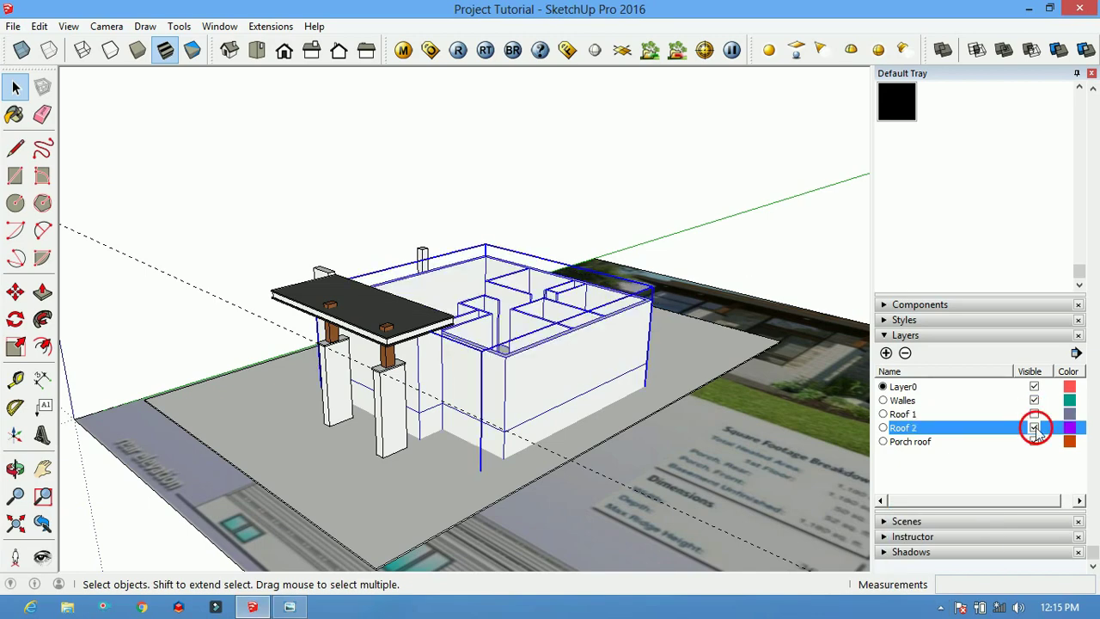
pyautogui.moveTo(544, 338); pyautogui.dragTo(508, 391, button='middle')
pyautogui.scroll(5, 508, 391)
pyautogui.press('space')
pyautogui.click(508, 391)
pyautogui.press('p')
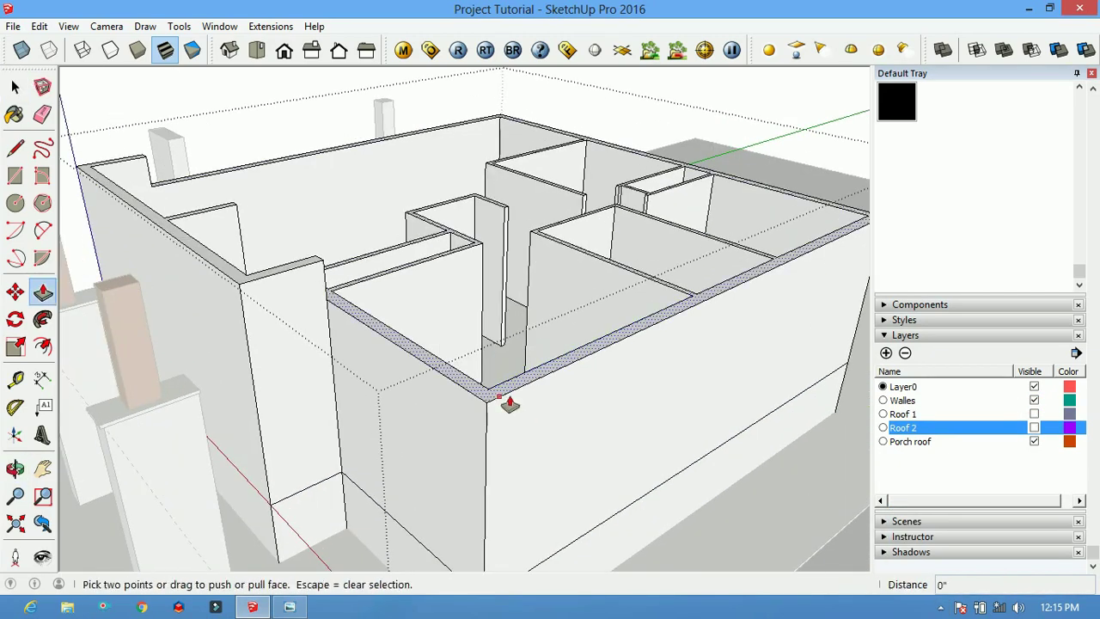
pyautogui.click(508, 395)
# Raise the next wall-top face by the same 24"
pyautogui.scroll(-3, 351, 266)
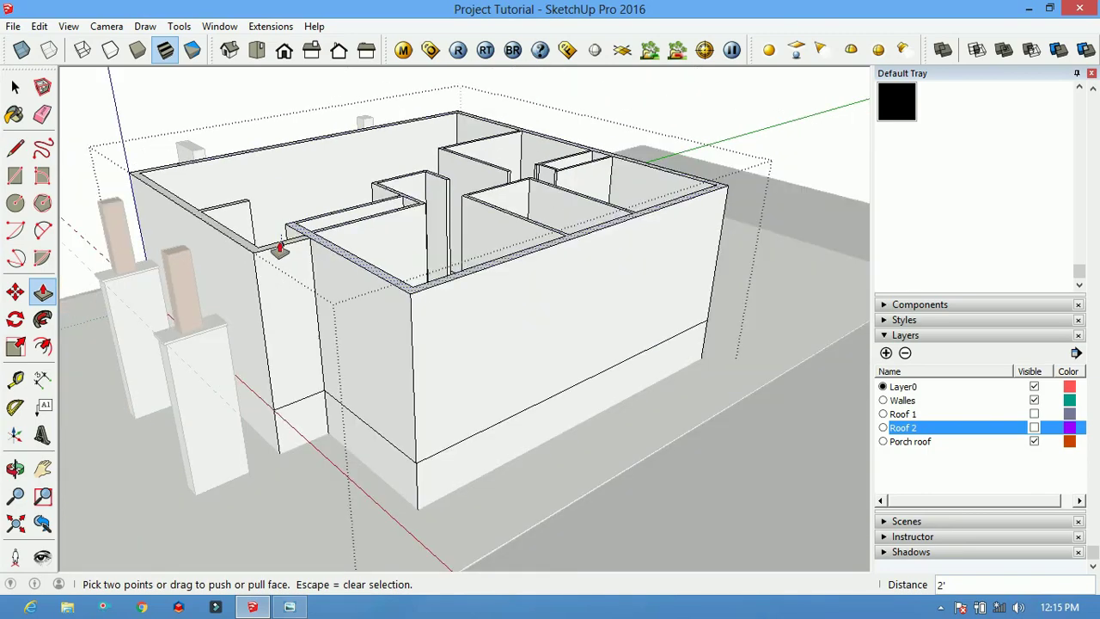
pyautogui.scroll(5, 270, 266)
pyautogui.press('space')
pyautogui.press('p')
pyautogui.click(270, 265)
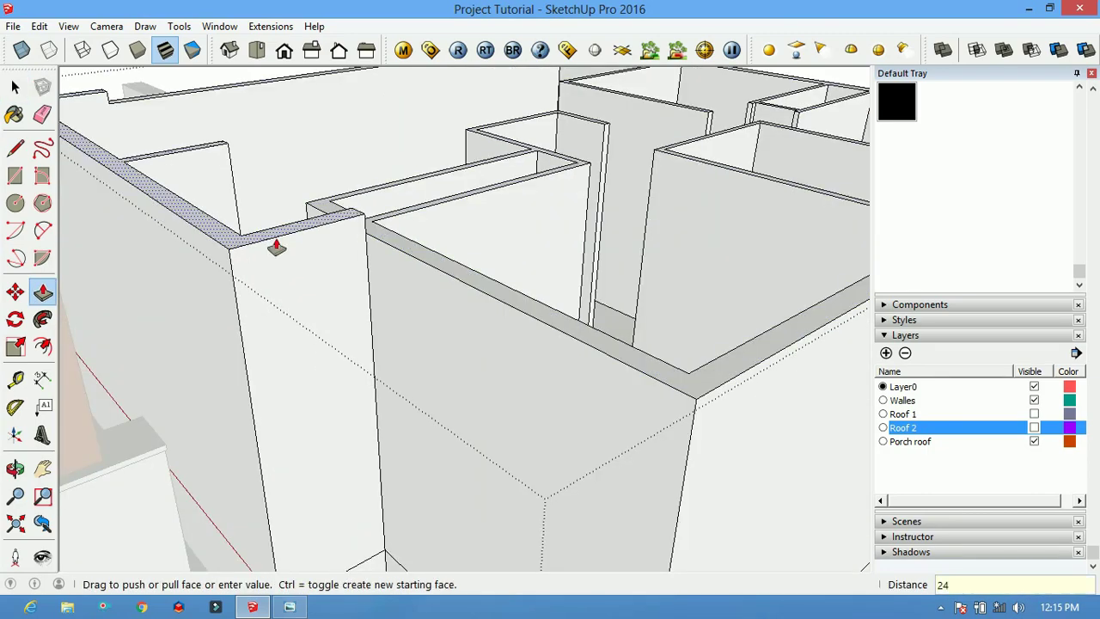
pyautogui.press('Return')
pyautogui.scroll(-5, 405, 381)
pyautogui.press('space')
# Turn the Roof 1 and Roof 2 layers back on
pyautogui.click(1034, 427)
pyautogui.click(1034, 414)
pyautogui.moveTo(623, 420)
pyautogui.mouseDown(button='middle')
pyautogui.moveTo(474, 212)
pyautogui.moveTo(528, 259)
pyautogui.mouseUp(button='middle')
pyautogui.scroll(5, 392, 386)
pyautogui.scroll(3, 255, 275)
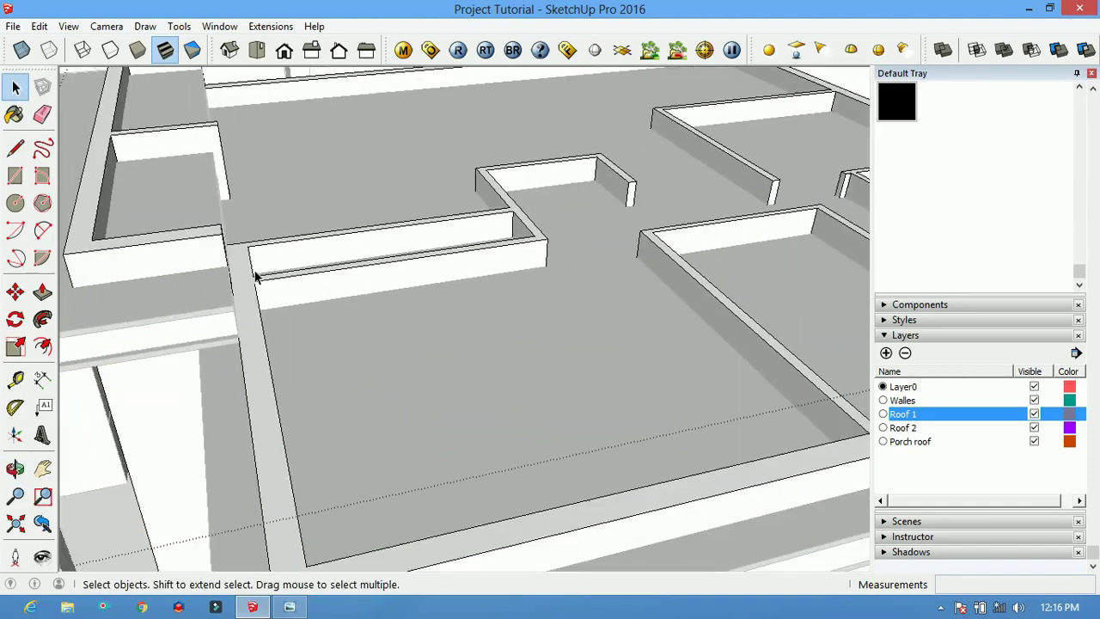
# Draw a closing line across the wall top and pull up the new face
pyautogui.click(255, 258)
pyautogui.press('p')
pyautogui.click(467, 277)
pyautogui.click(582, 246)
pyautogui.press('Escape')
pyautogui.scroll(-5, 516, 284)
pyautogui.moveTo(516, 284); pyautogui.dragTo(720, 209, button='middle')
pyautogui.scroll(3, 596, 344)
# Push the small wall face at the parapet corner
pyautogui.press('l')
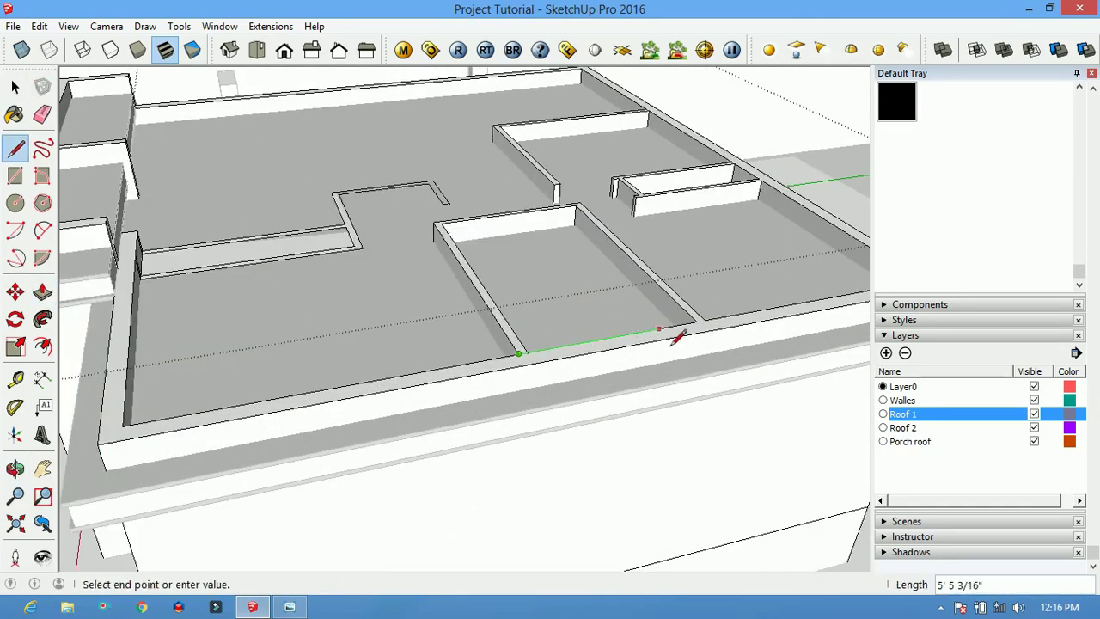
pyautogui.moveTo(578, 221); pyautogui.dragTo(668, 260, button='middle')
pyautogui.press('p')
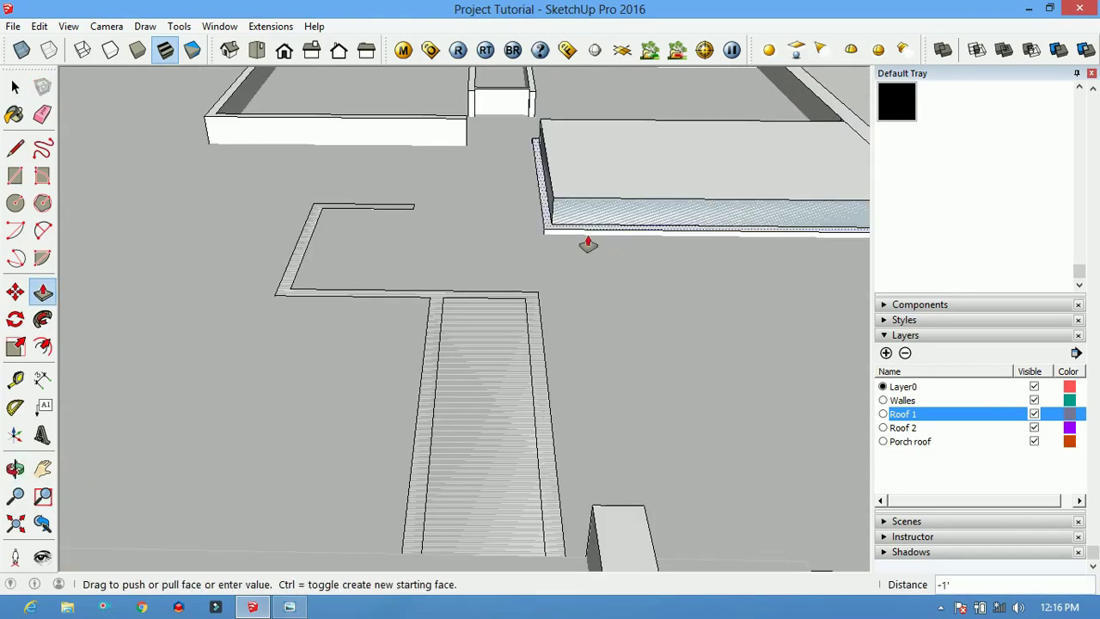
pyautogui.scroll(-5, 369, 312)
pyautogui.moveTo(370, 311); pyautogui.dragTo(449, 180, button='middle')
pyautogui.scroll(5, 275, 187)
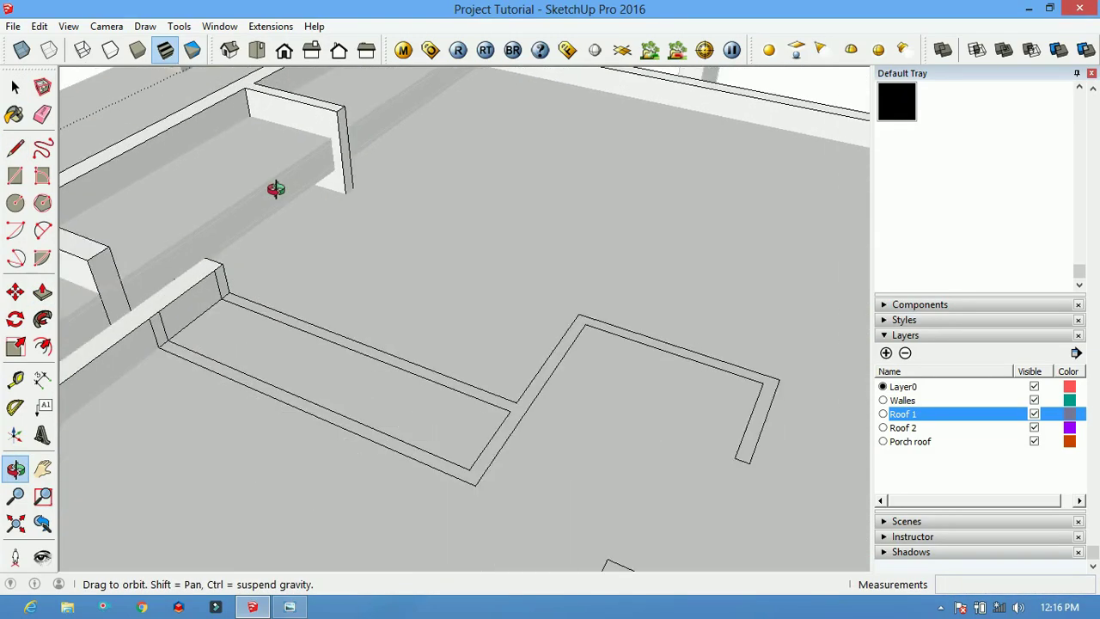
pyautogui.press('l')
pyautogui.press('p')
pyautogui.click(381, 278)
# Draw edges closing the taller wall face by the porch and pull it up
pyautogui.click(393, 295)
pyautogui.scroll(-5, 749, 430)
pyautogui.press('l')
pyautogui.click(608, 465)
pyautogui.click(636, 410)
pyautogui.scroll(2, 679, 348)
pyautogui.press('p')
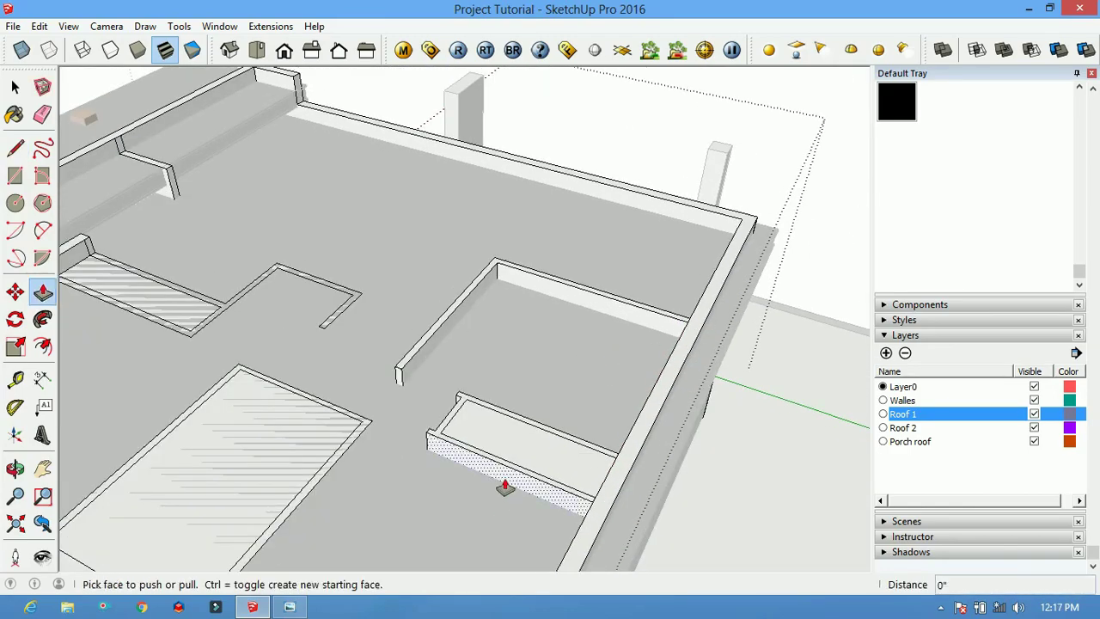
pyautogui.scroll(-5, 416, 415)
pyautogui.moveTo(416, 415); pyautogui.dragTo(560, 347, button='middle')
pyautogui.scroll(4, 560, 346)
pyautogui.moveTo(616, 370)
pyautogui.mouseDown(button='middle')
pyautogui.moveTo(637, 338)
pyautogui.moveTo(424, 325)
pyautogui.mouseUp(button='middle')
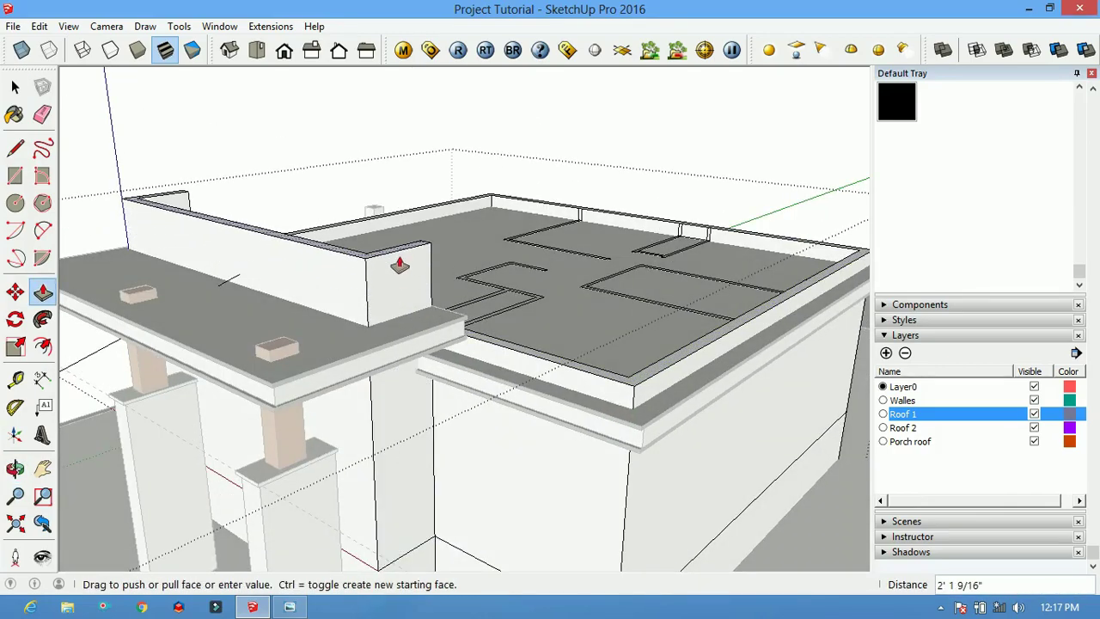
pyautogui.scroll(-5, 541, 339)
pyautogui.moveTo(541, 339)
pyautogui.mouseDown(button='middle')
pyautogui.moveTo(594, 314)
pyautogui.moveTo(507, 307)
pyautogui.mouseUp(button='middle')
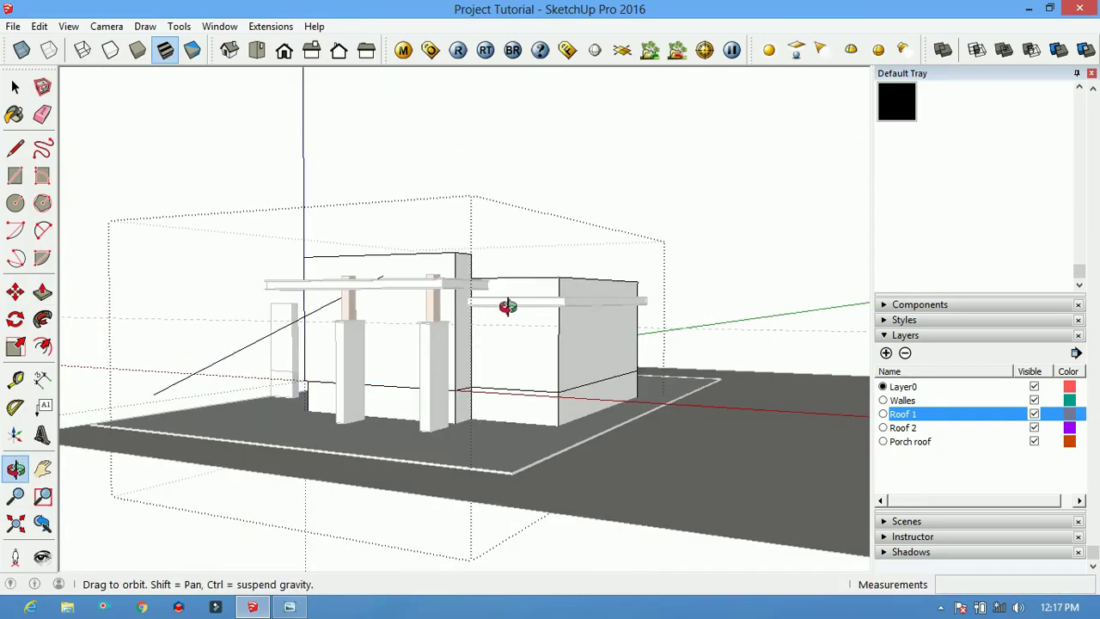
# Paint the front roof edge trim with 0135_DarkGray
pyautogui.scroll(2, 506, 307)
pyautogui.press('space')
pyautogui.scroll(-3, 231, 387)
pyautogui.moveTo(233, 381); pyautogui.dragTo(332, 356, button='middle')
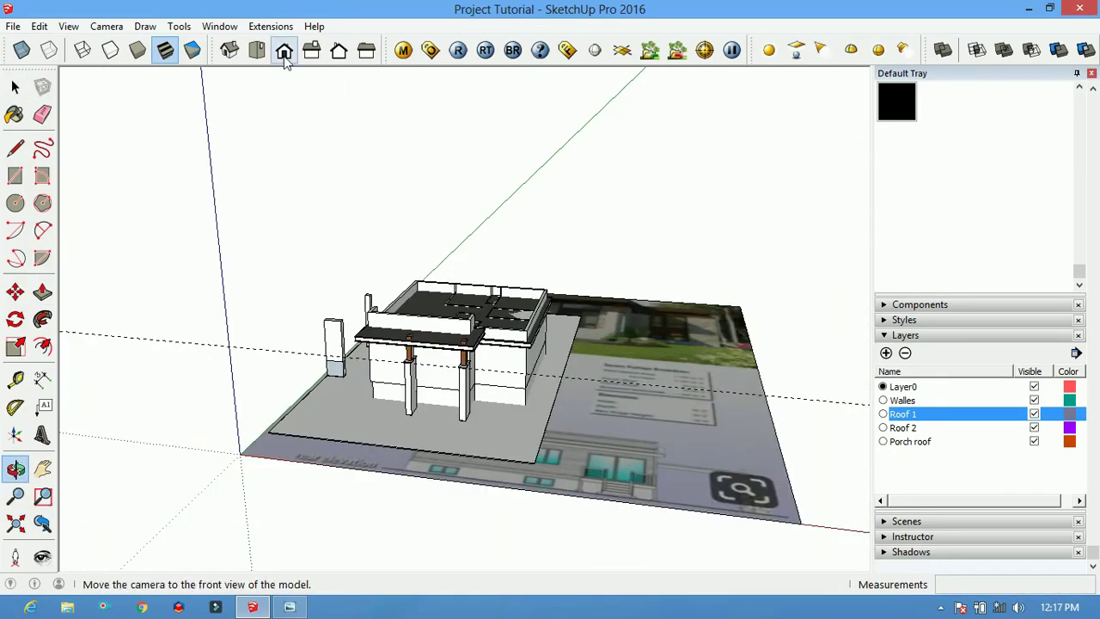
pyautogui.click(256, 49)
pyautogui.scroll(5, 420, 165)
pyautogui.scroll(-3, 420, 165)
pyautogui.moveTo(420, 165)
pyautogui.mouseDown(button='middle')
pyautogui.moveTo(447, 326)
pyautogui.moveTo(511, 372)
pyautogui.mouseUp(button='middle')
pyautogui.scroll(4, 456, 341)
pyautogui.press('space')
pyautogui.press('p')
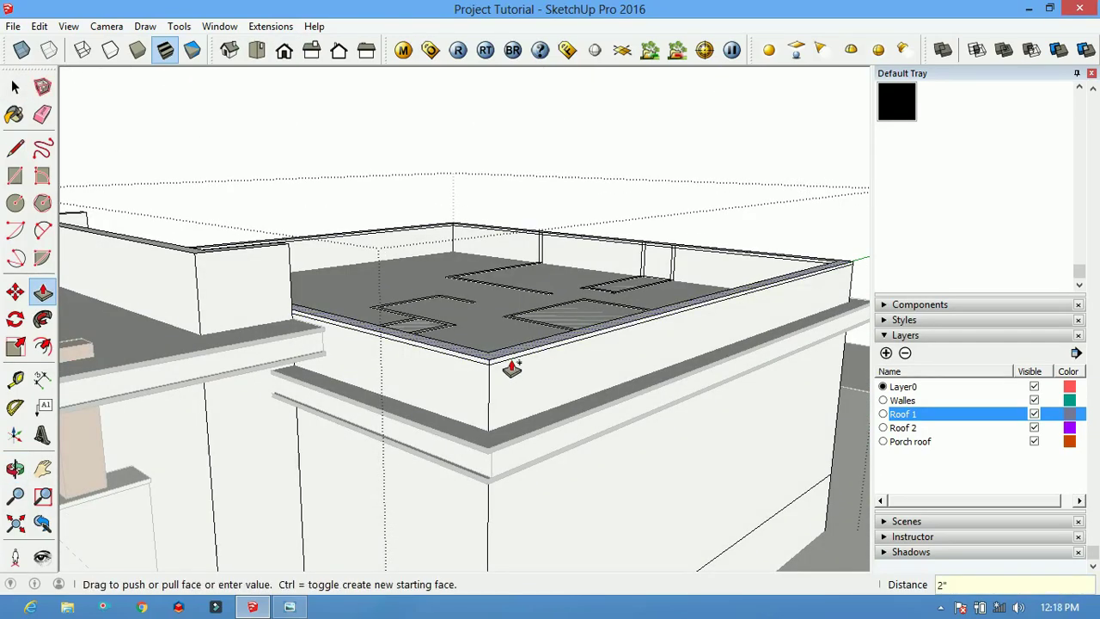
pyautogui.press('b')
pyautogui.click(505, 359)
# Paint the left roof edge trim 0135_DarkGray as well
pyautogui.press('p')
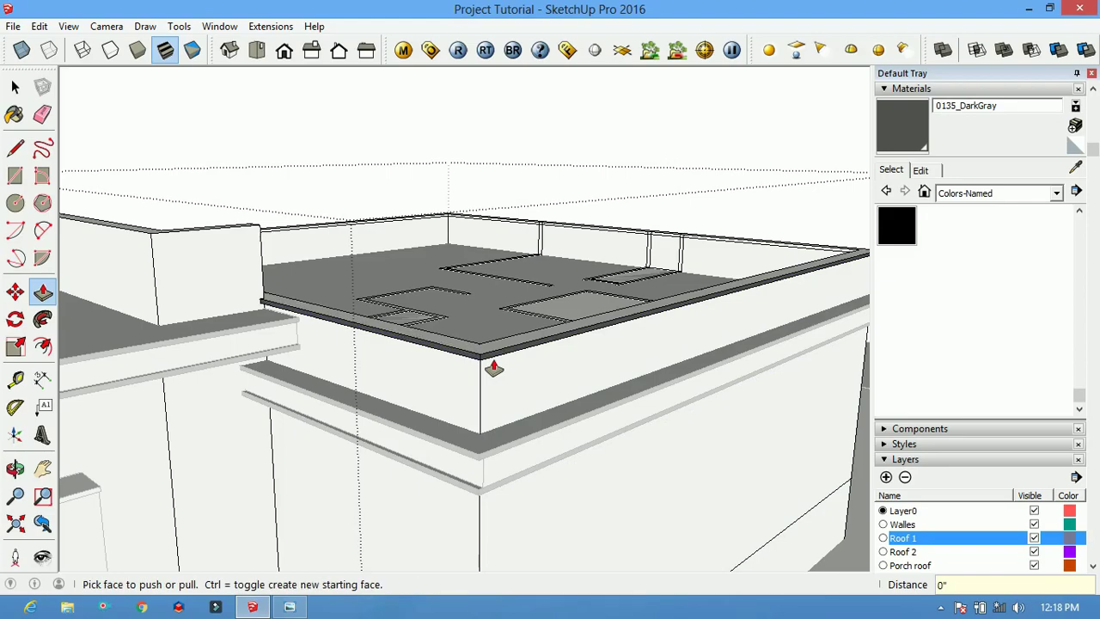
pyautogui.press('b')
pyautogui.scroll(-3, 516, 370)
pyautogui.moveTo(551, 373); pyautogui.dragTo(699, 349, button='middle')
pyautogui.scroll(4, 385, 359)
pyautogui.click(384, 354)
pyautogui.press('p')
# Slightly raise the parapet's corner wall and check the whole building
pyautogui.moveTo(378, 371)
pyautogui.mouseDown(button='middle')
pyautogui.moveTo(341, 263)
pyautogui.moveTo(536, 331)
pyautogui.mouseUp(button='middle')
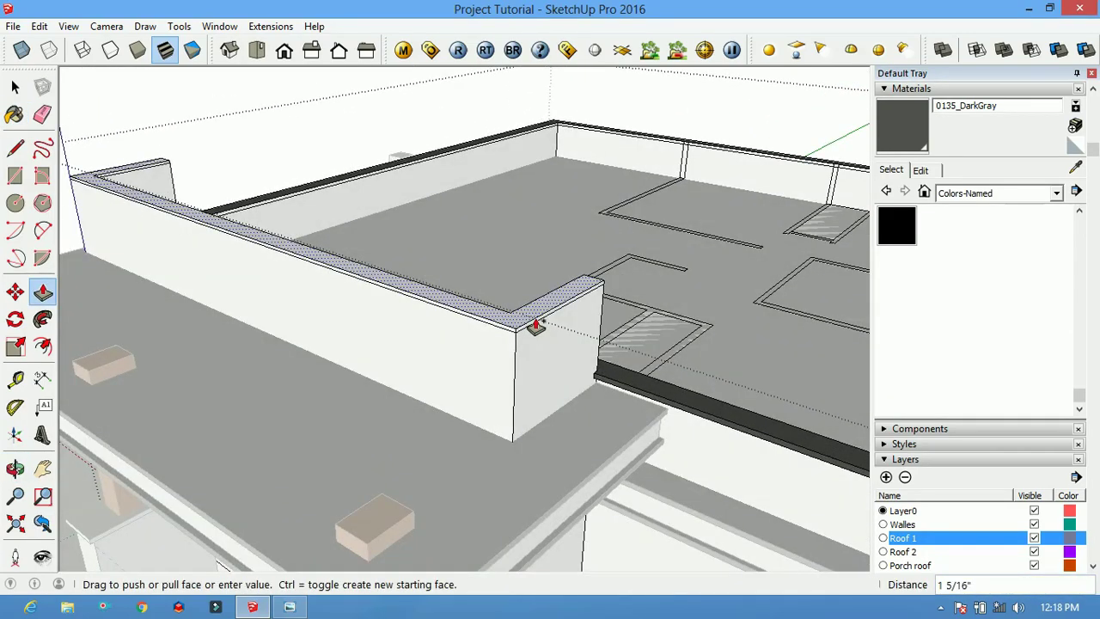
pyautogui.press('p')
pyautogui.scroll(-2, 520, 340)
pyautogui.moveTo(526, 339)
pyautogui.mouseDown(button='middle')
pyautogui.moveTo(435, 339)
pyautogui.moveTo(346, 287)
pyautogui.moveTo(755, 229)
pyautogui.mouseUp(button='middle')
pyautogui.moveTo(391, 122)
pyautogui.mouseDown(button='middle')
pyautogui.moveTo(651, 216)
pyautogui.moveTo(319, 209)
pyautogui.moveTo(585, 291)
pyautogui.moveTo(253, 243)
pyautogui.moveTo(422, 346)
pyautogui.moveTo(405, 314)
pyautogui.moveTo(457, 389)
pyautogui.moveTo(516, 327)
pyautogui.mouseUp(button='middle')
pyautogui.scroll(3, 458, 388)
pyautogui.press('l')
pyautogui.press('Escape')
pyautogui.scroll(-2, 459, 418)
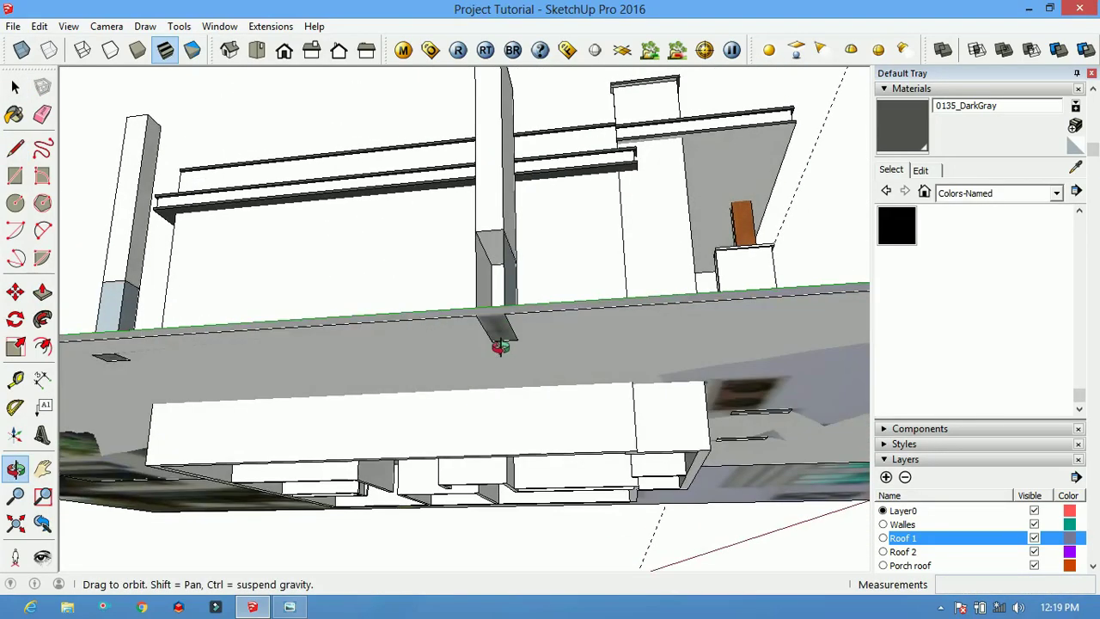
# Erase the stray lines at the gate pillar bases
pyautogui.scroll(3, 461, 295)
pyautogui.click(462, 295)
pyautogui.press('space')
pyautogui.scroll(-10, 180, 180)
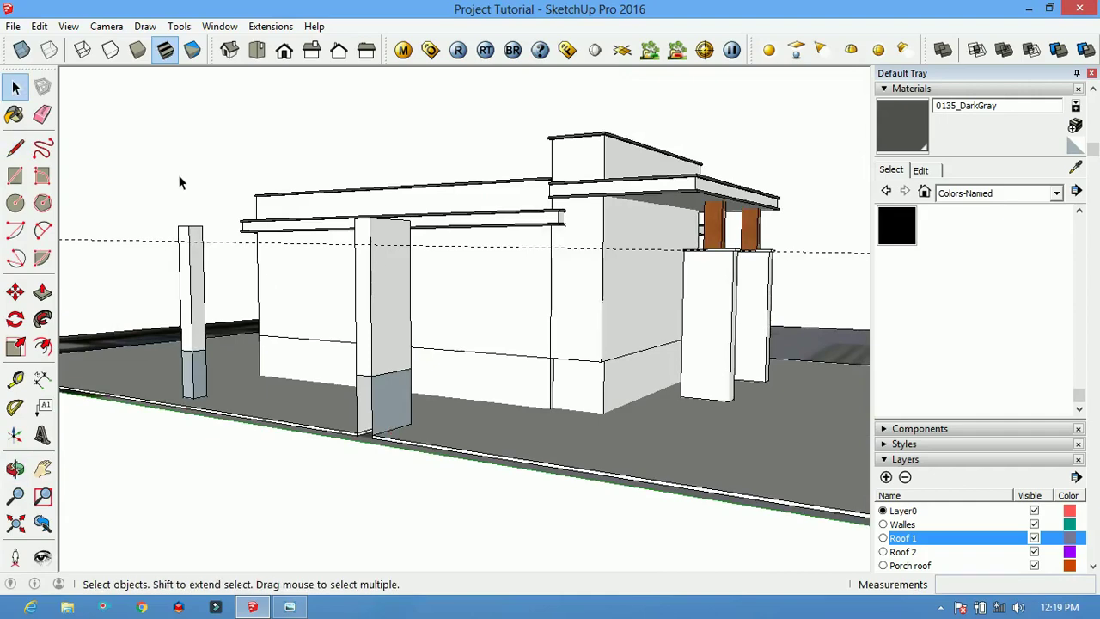
pyautogui.press('o')
pyautogui.scroll(10, 417, 356)
pyautogui.moveTo(418, 355); pyautogui.dragTo(521, 467)
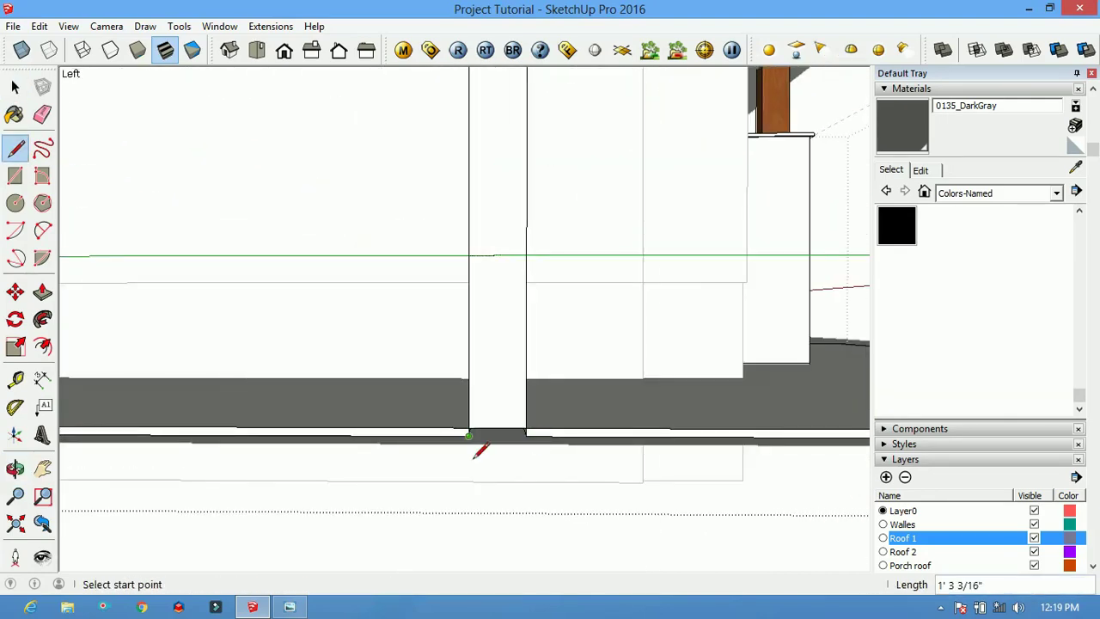
pyautogui.scroll(-3, 529, 458)
pyautogui.moveTo(536, 450); pyautogui.dragTo(425, 467, button='middle')
pyautogui.press('e')
pyautogui.scroll(3, 352, 449)
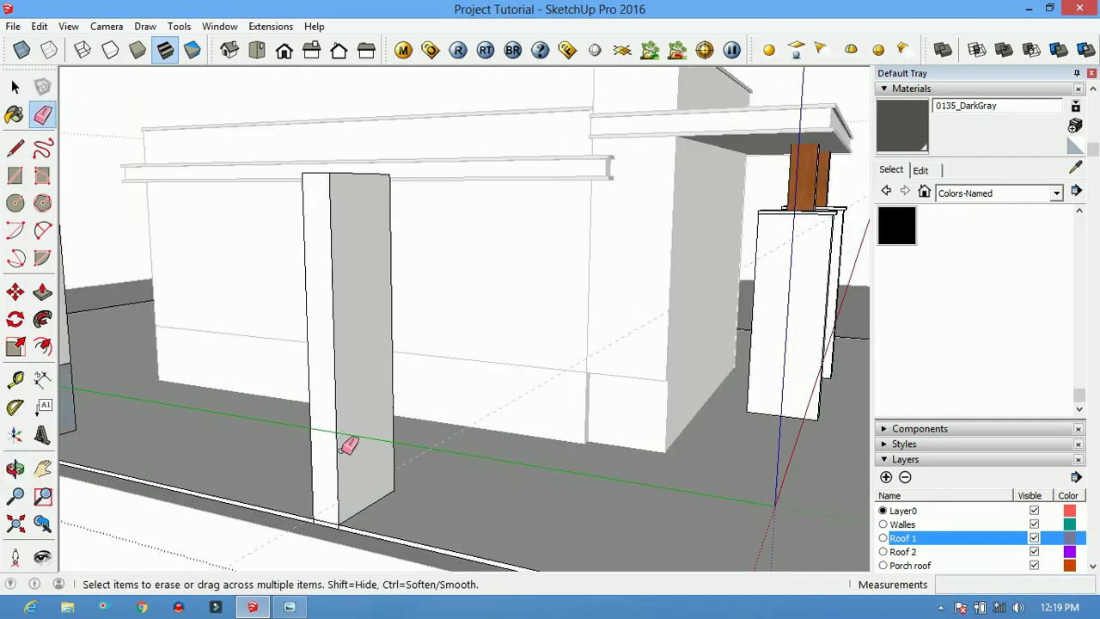
pyautogui.scroll(3, 241, 410)
pyautogui.scroll(-3, 241, 410)
pyautogui.moveTo(246, 454); pyautogui.dragTo(812, 362, button='middle')
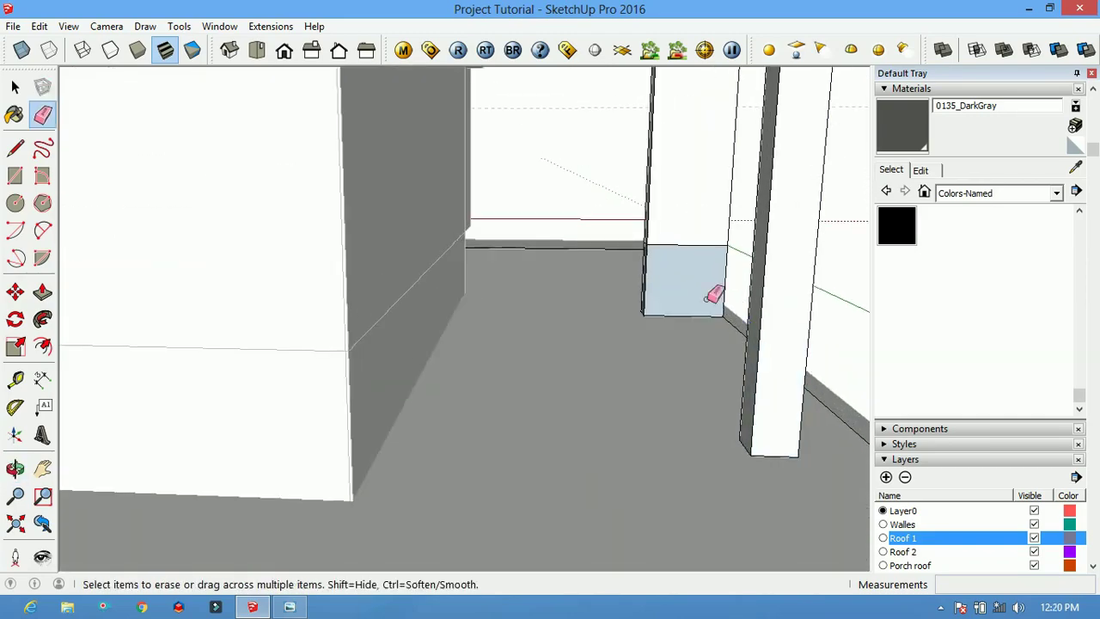
pyautogui.scroll(-3, 718, 305)
pyautogui.moveTo(732, 339); pyautogui.dragTo(312, 157, button='middle')
# Push/Pull a 2" cap onto the pillar top
pyautogui.press('p')
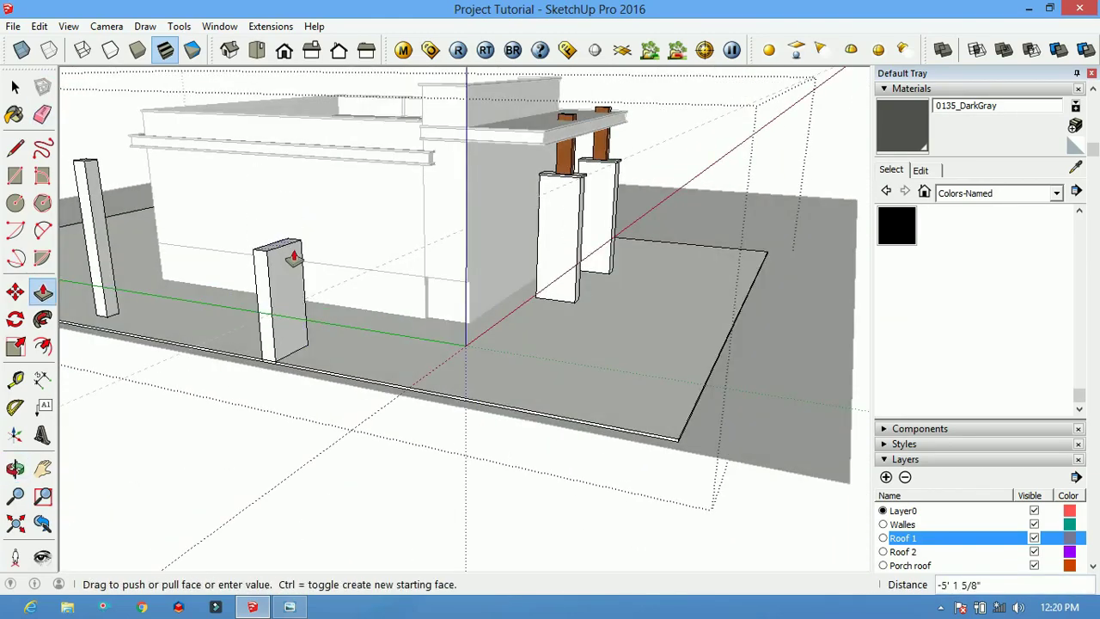
pyautogui.scroll(-3, 215, 273)
pyautogui.scroll(3, 283, 287)
pyautogui.scroll(2, 278, 250)
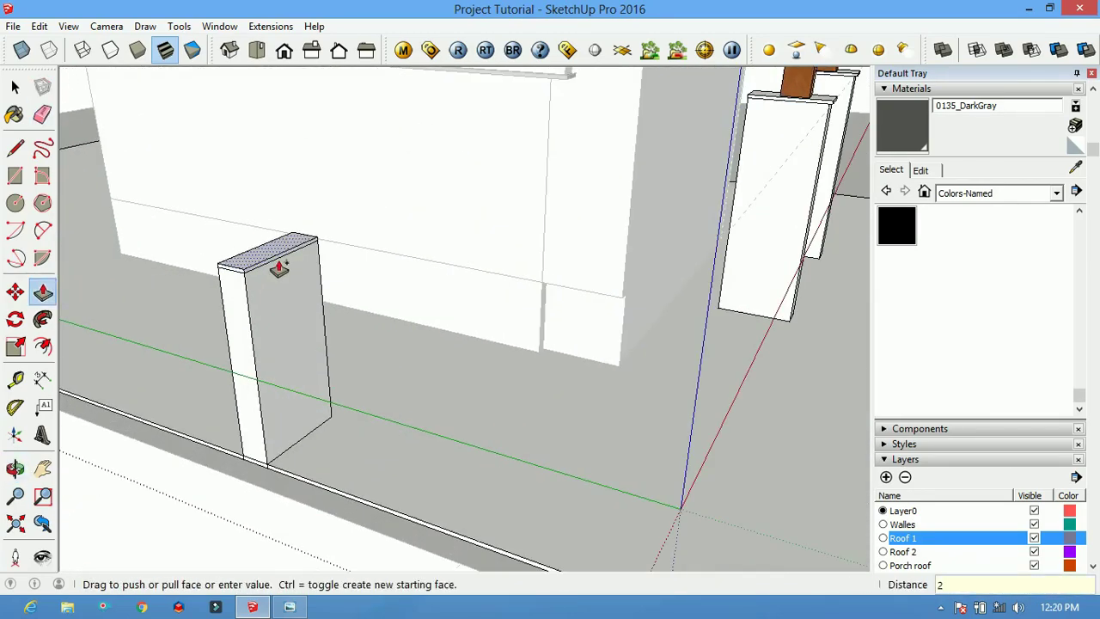
pyautogui.scroll(2, 275, 273)
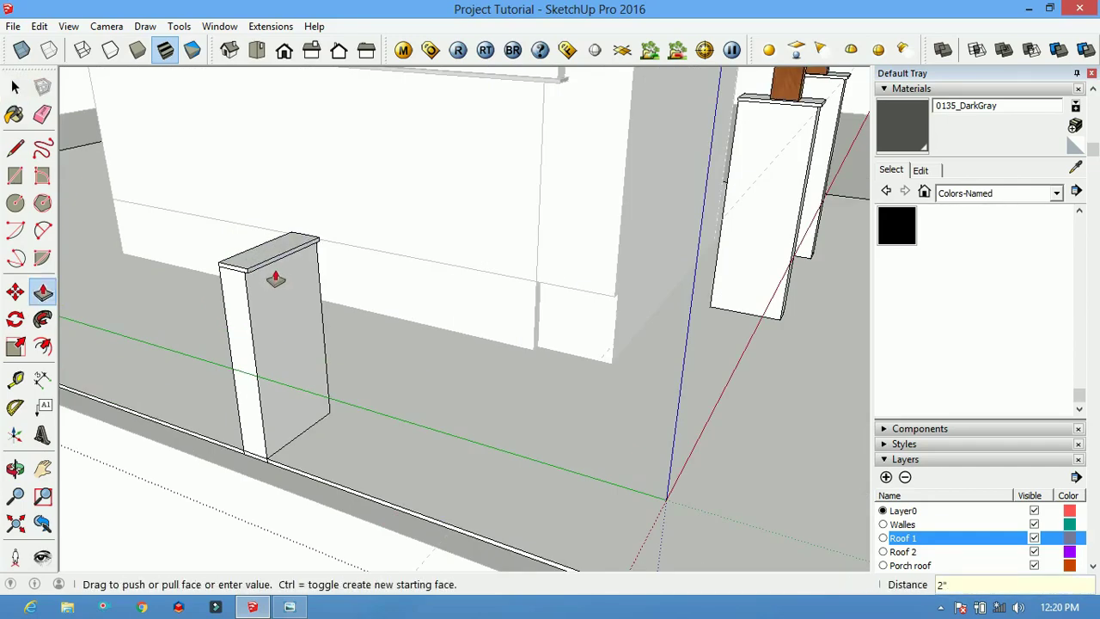
pyautogui.moveTo(276, 278); pyautogui.dragTo(442, 294, button='middle')
pyautogui.moveTo(817, 263); pyautogui.dragTo(233, 355, button='middle')
pyautogui.scroll(3, 310, 206)
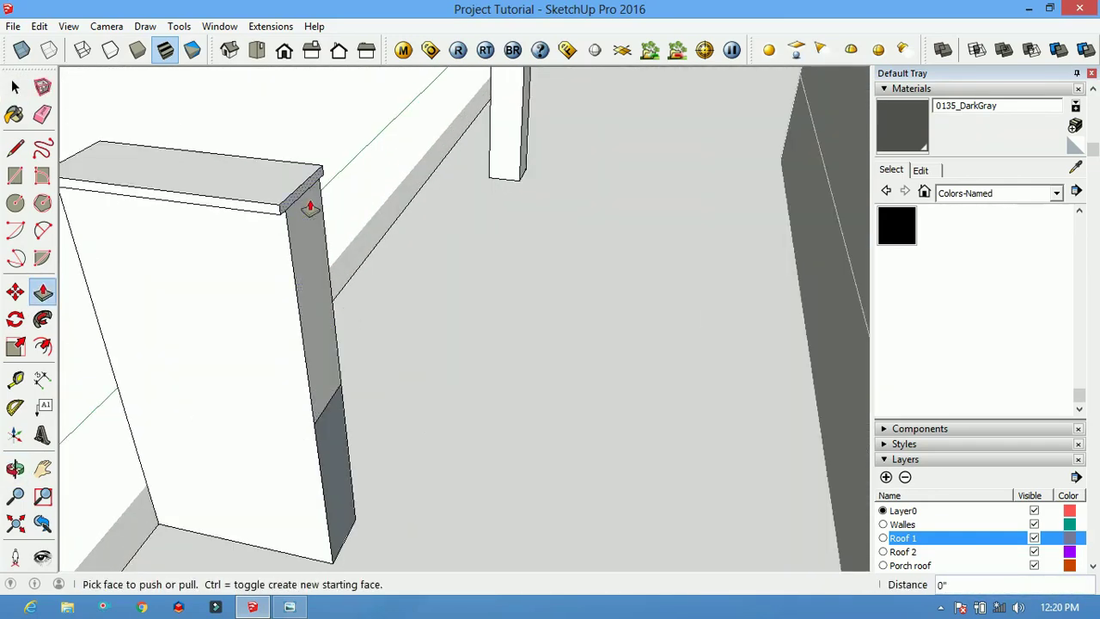
pyautogui.press('e')
pyautogui.scroll(-3, 479, 467)
pyautogui.moveTo(479, 466); pyautogui.dragTo(371, 422, button='middle')
# Draw a rectangle on top of the pillar cap for the post
pyautogui.press('r')
pyautogui.click(369, 427)
pyautogui.click(440, 434)
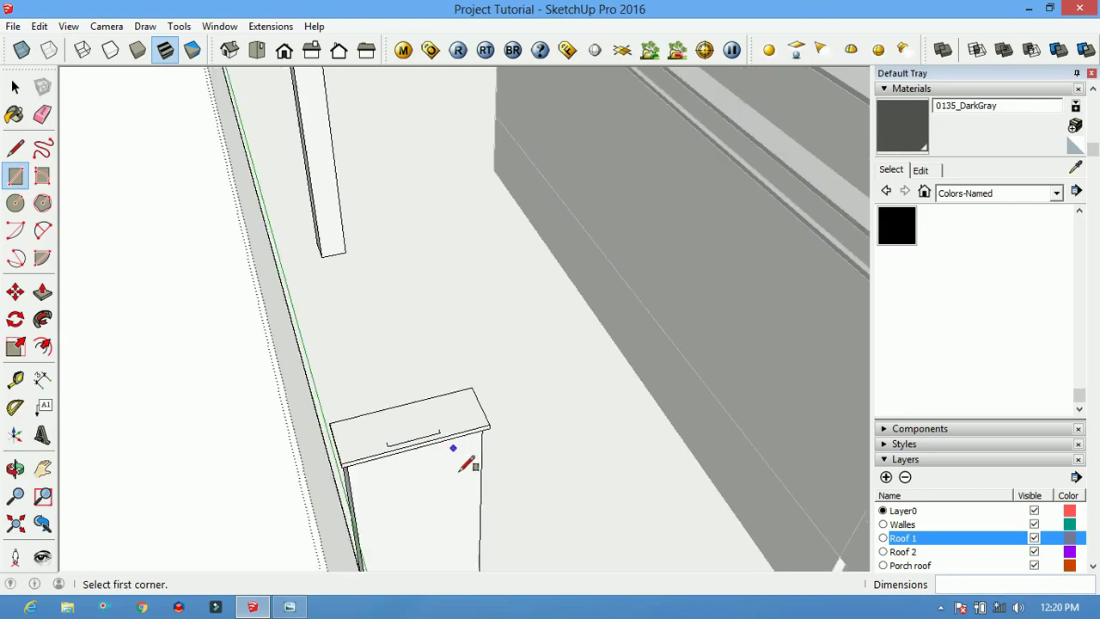
pyautogui.scroll(-2, 461, 450)
pyautogui.moveTo(461, 450)
pyautogui.mouseDown(button='middle')
pyautogui.moveTo(656, 415)
pyautogui.moveTo(645, 321)
pyautogui.mouseUp(button='middle')
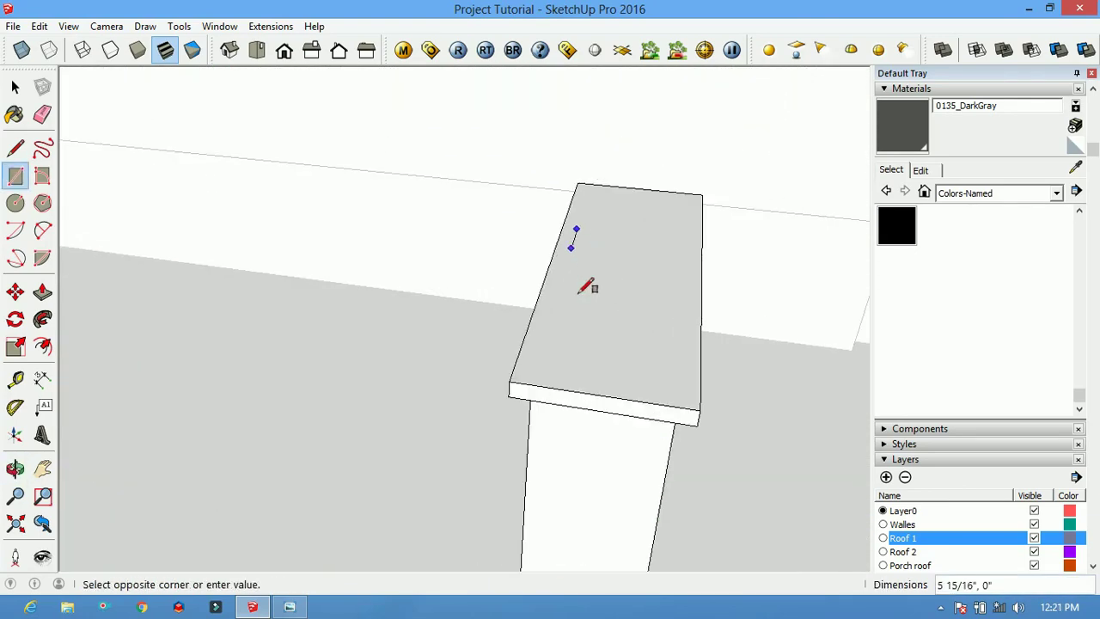
pyautogui.click(688, 344)
pyautogui.scroll(-5, 710, 424)
pyautogui.scroll(-2, 710, 425)
# Paint the post Wood Cherry Original and pull it up to post height
pyautogui.click(896, 225)
pyautogui.click(924, 192)
pyautogui.click(290, 245)
pyautogui.moveTo(289, 245)
pyautogui.mouseDown(button='middle')
pyautogui.moveTo(756, 269)
pyautogui.moveTo(811, 300)
pyautogui.moveTo(679, 339)
pyautogui.mouseUp(button='middle')
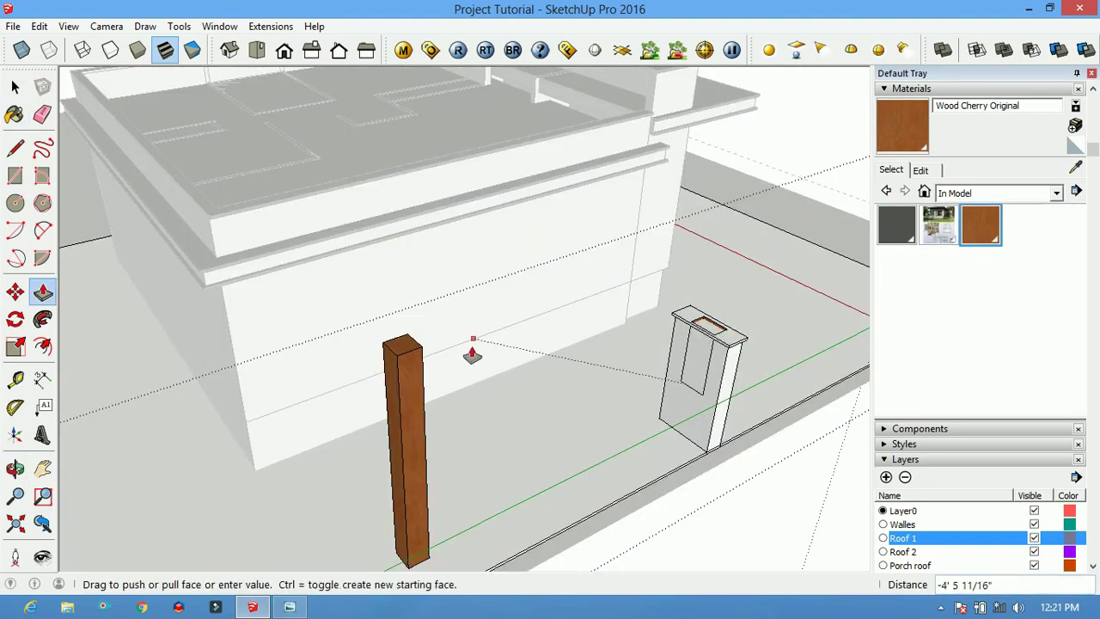
pyautogui.scroll(-3, 471, 354)
pyautogui.scroll(3, 491, 380)
pyautogui.scroll(1, 483, 393)
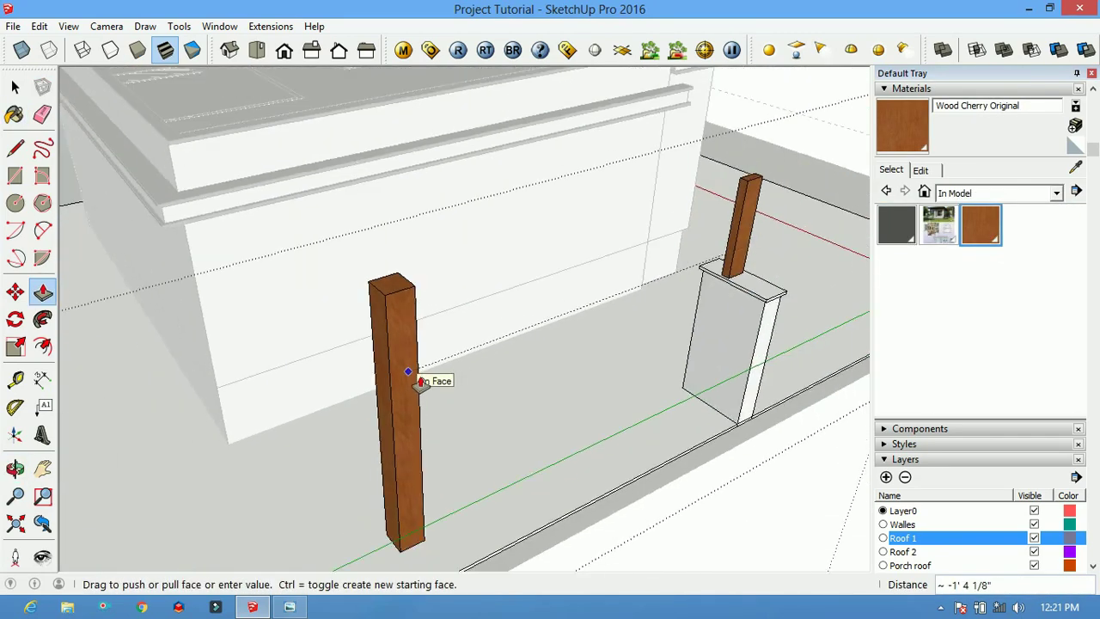
pyautogui.click(408, 389)
# Erase leftover edges by the pillar and review the posts from above and the side
pyautogui.moveTo(486, 327)
pyautogui.mouseDown(button='middle')
pyautogui.moveTo(817, 318)
pyautogui.moveTo(872, 353)
pyautogui.moveTo(748, 283)
pyautogui.mouseUp(button='middle')
pyautogui.scroll(3, 724, 438)
pyautogui.press('e')
pyautogui.moveTo(687, 405)
pyautogui.mouseDown(button='middle')
pyautogui.moveTo(404, 385)
pyautogui.moveTo(499, 278)
pyautogui.moveTo(308, 350)
pyautogui.mouseUp(button='middle')
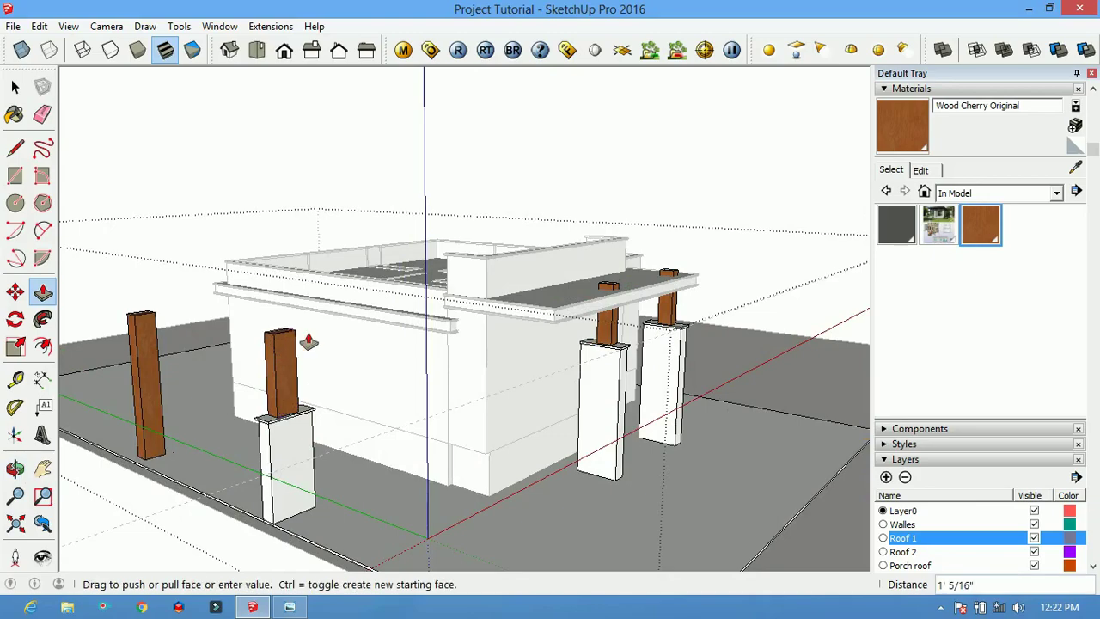
pyautogui.press('space')
pyautogui.scroll(-3, 665, 418)
pyautogui.moveTo(665, 418); pyautogui.dragTo(628, 432, button='middle')
pyautogui.scroll(5, 393, 327)
pyautogui.moveTo(393, 326); pyautogui.dragTo(492, 382, button='middle')
pyautogui.scroll(3, 492, 383)
pyautogui.scroll(-1, 543, 356)
# Draw a rectangle spanning the tops of the porch posts
pyautogui.press('r')
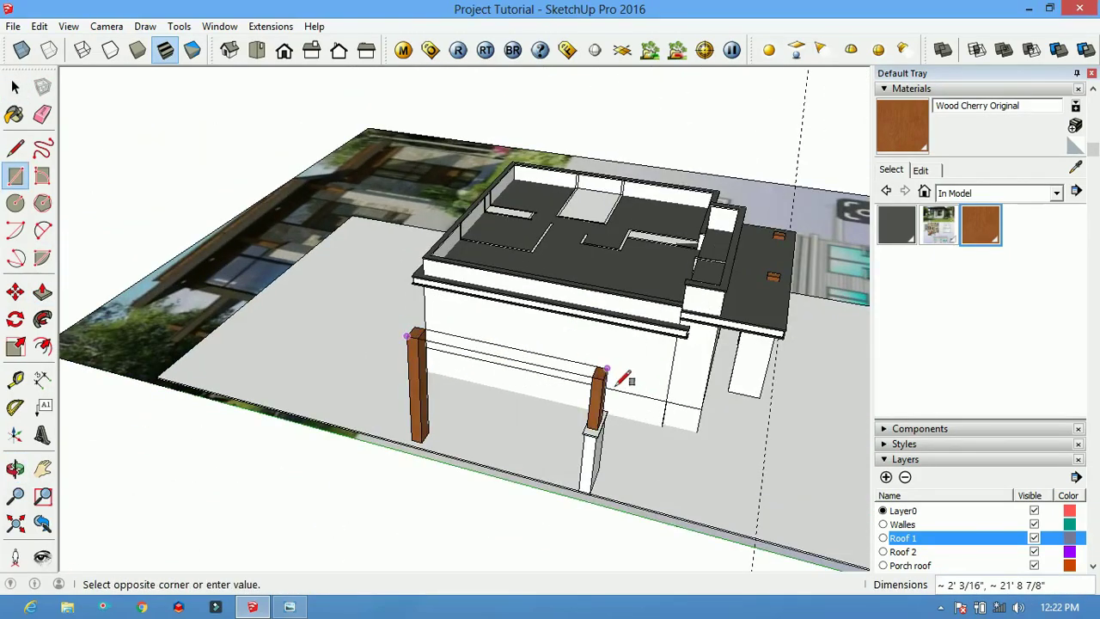
pyautogui.click(640, 376)
pyautogui.press('space')
pyautogui.rightClick(572, 356)
pyautogui.click(634, 319)
pyautogui.moveTo(579, 359)
pyautogui.mouseDown(button='middle')
pyautogui.moveTo(546, 226)
pyautogui.moveTo(569, 434)
pyautogui.mouseUp(button='middle')
# Push/Pull the rectangle into a thick porch roof slab
pyautogui.press('p')
pyautogui.click(553, 242)
pyautogui.click(553, 242)
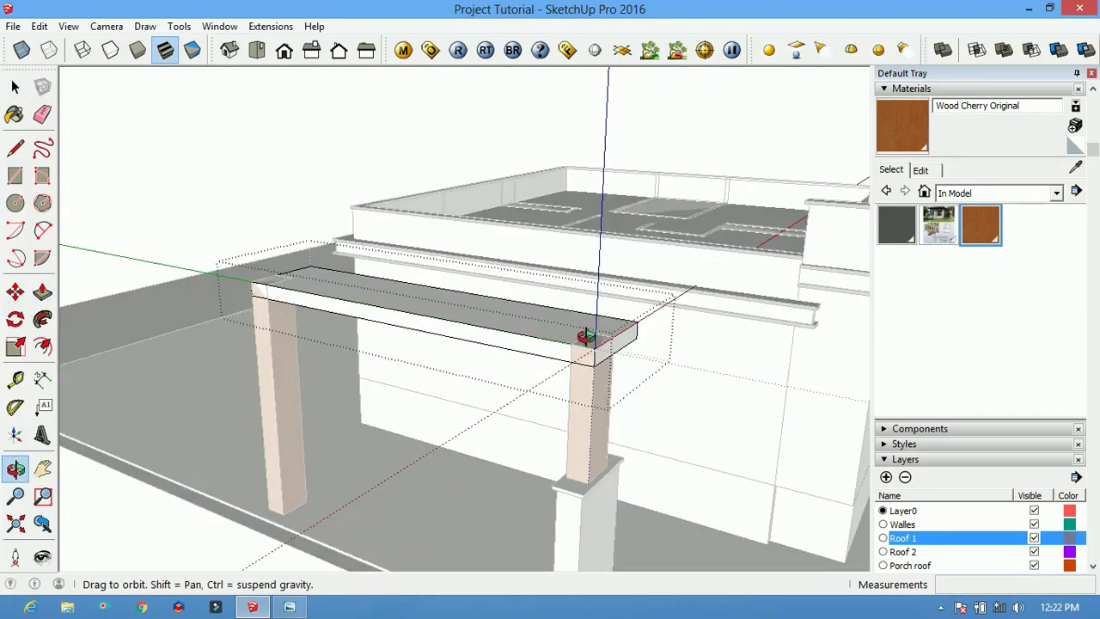
pyautogui.moveTo(545, 412)
pyautogui.mouseDown(button='middle')
pyautogui.moveTo(780, 430)
pyautogui.moveTo(614, 326)
pyautogui.moveTo(617, 275)
pyautogui.moveTo(676, 237)
pyautogui.mouseUp(button='middle')
pyautogui.click(614, 326)
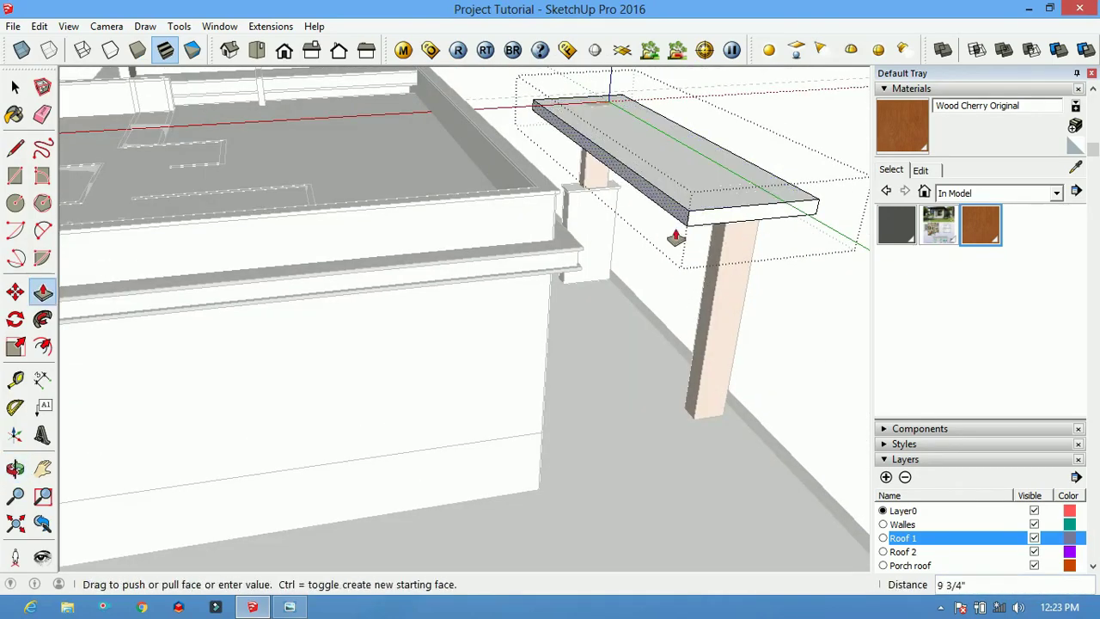
pyautogui.moveTo(660, 321); pyautogui.dragTo(647, 201, button='middle')
# Move the slab down so it rests on the wooden posts
pyautogui.press('space')
pyautogui.click(602, 108)
pyautogui.press('m')
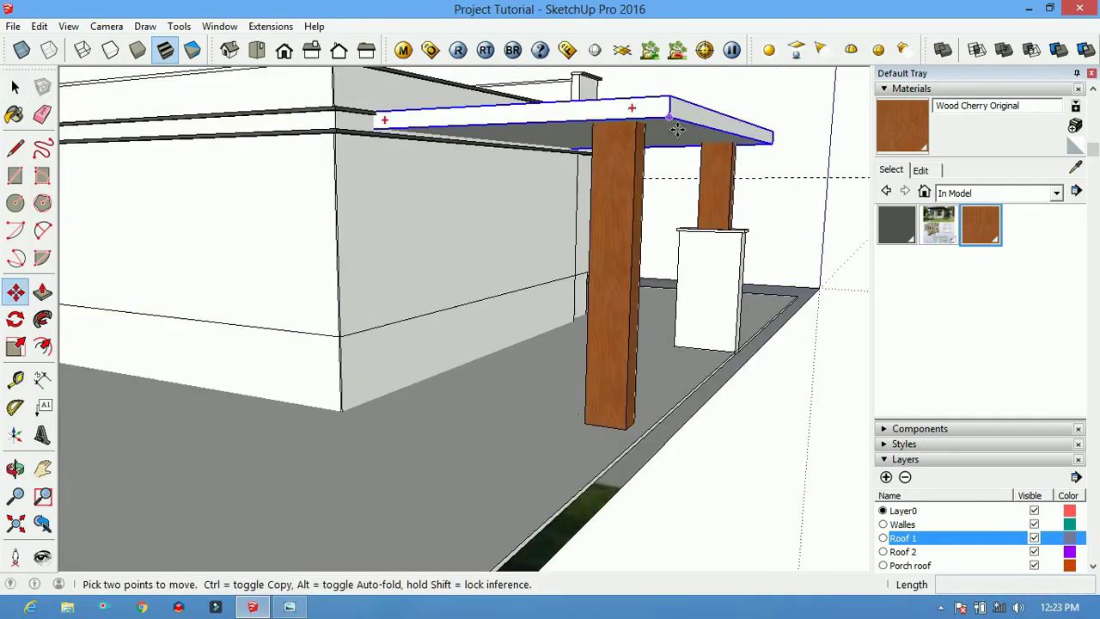
pyautogui.click(685, 129)
pyautogui.moveTo(683, 184)
pyautogui.mouseDown(button='middle')
pyautogui.moveTo(730, 164)
pyautogui.moveTo(424, 238)
pyautogui.moveTo(459, 275)
pyautogui.mouseUp(button='middle')
# Pull the slab face out 2 inches and paint its top 0135_DarkGray
pyautogui.press('p')
pyautogui.click(456, 275)
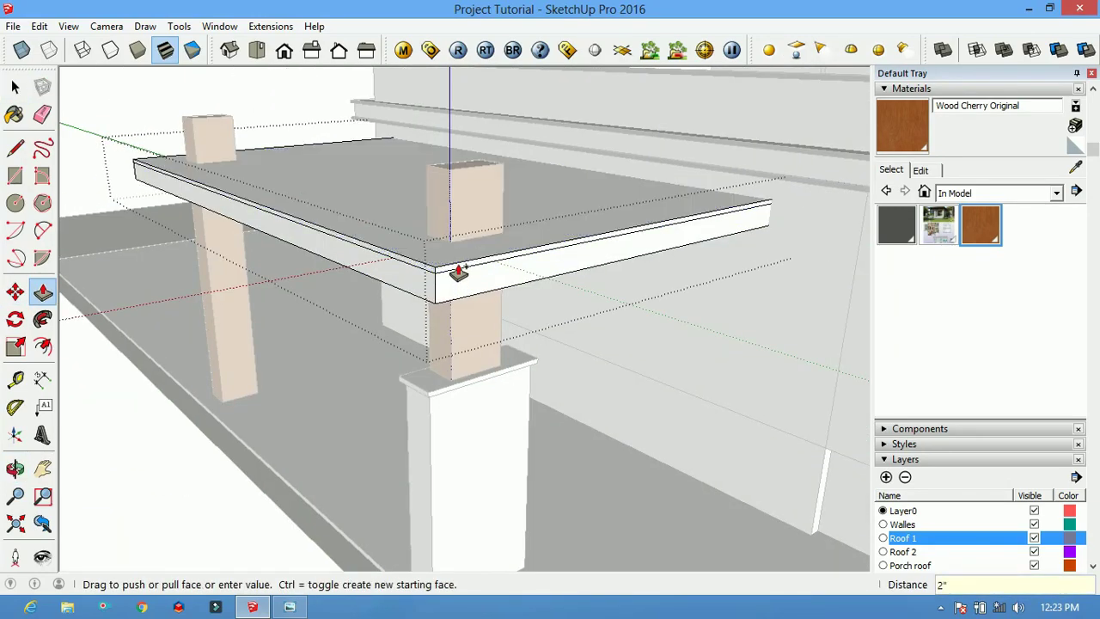
pyautogui.press('b')
pyautogui.click(897, 226)
pyautogui.scroll(3, 602, 257)
pyautogui.click(221, 271)
# Pull the slab's underside face out to form a trim band
pyautogui.press('p')
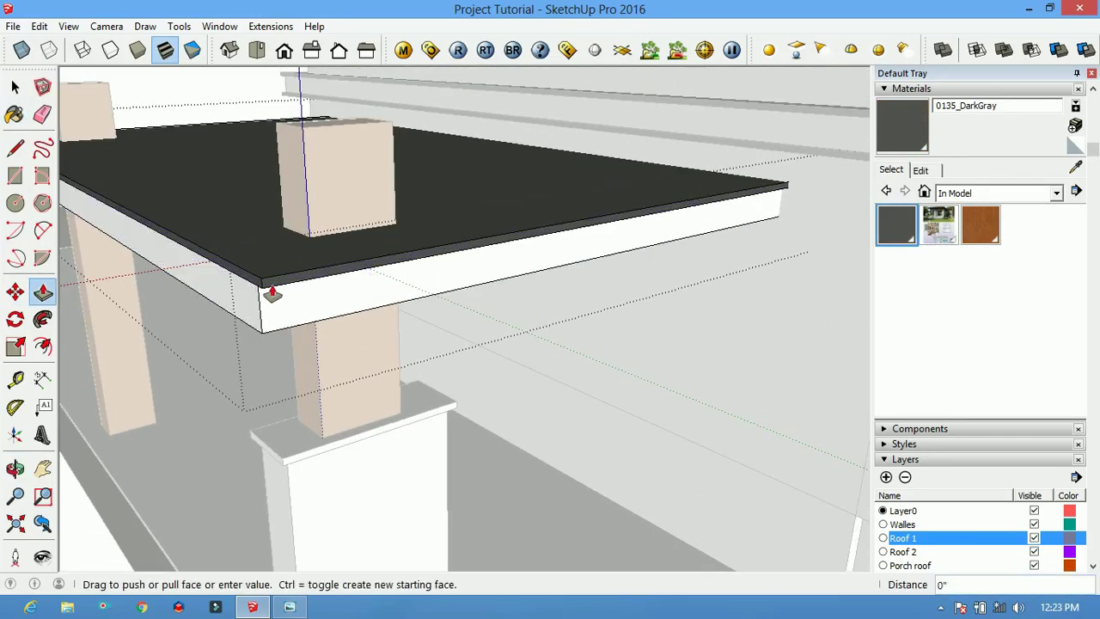
pyautogui.scroll(-2, 272, 294)
pyautogui.moveTo(355, 300)
pyautogui.mouseDown(button='middle')
pyautogui.moveTo(553, 373)
pyautogui.moveTo(448, 379)
pyautogui.moveTo(530, 309)
pyautogui.moveTo(444, 381)
pyautogui.moveTo(730, 353)
pyautogui.mouseUp(button='middle')
pyautogui.press('p')
pyautogui.click(531, 311)
# Select the porch roof slab and assign its layer in Entity Info
pyautogui.press('b')
pyautogui.scroll(3, 387, 339)
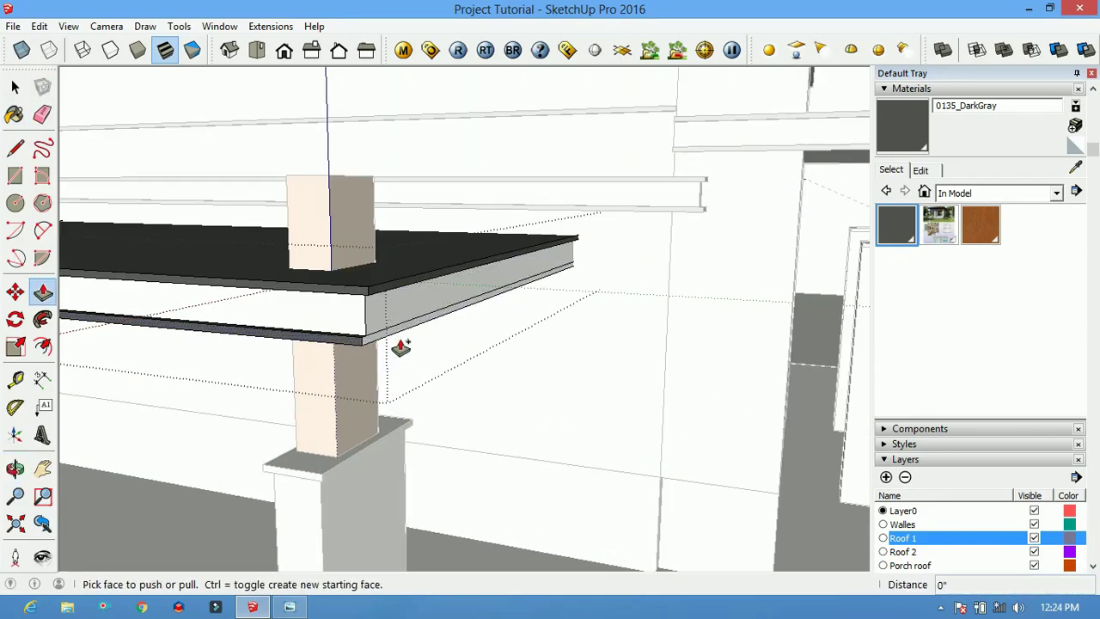
pyautogui.moveTo(401, 344); pyautogui.dragTo(538, 356, button='middle')
pyautogui.press('space')
pyautogui.click(379, 322)
pyautogui.scroll(-3, 958, 432)
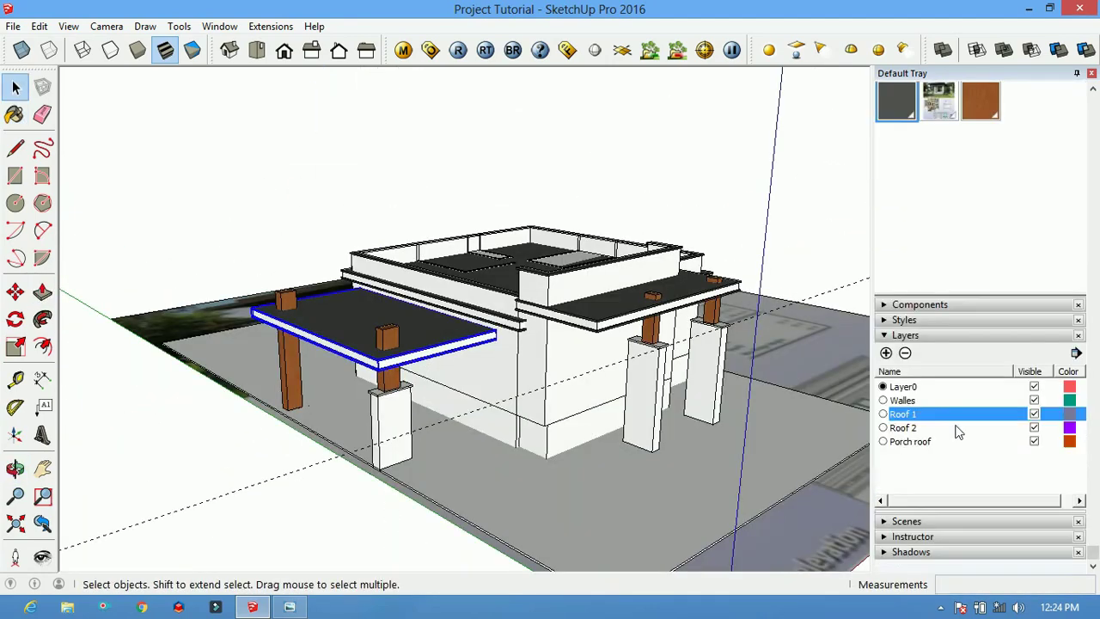
pyautogui.scroll(5, 903, 215)
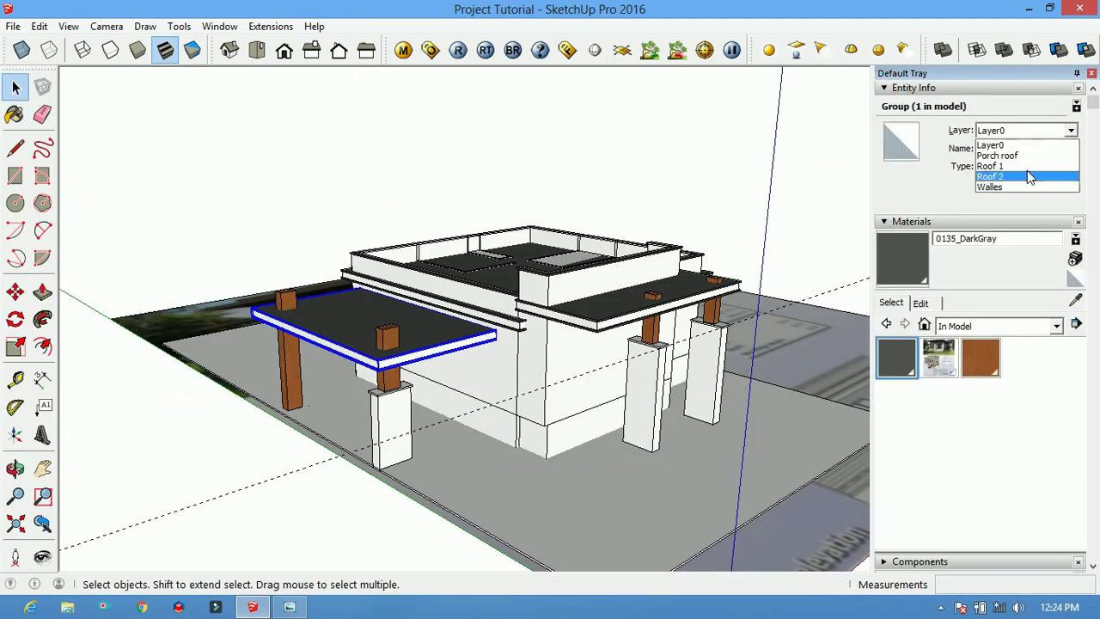
pyautogui.click(913, 88)
pyautogui.click(912, 103)
pyautogui.click(905, 150)
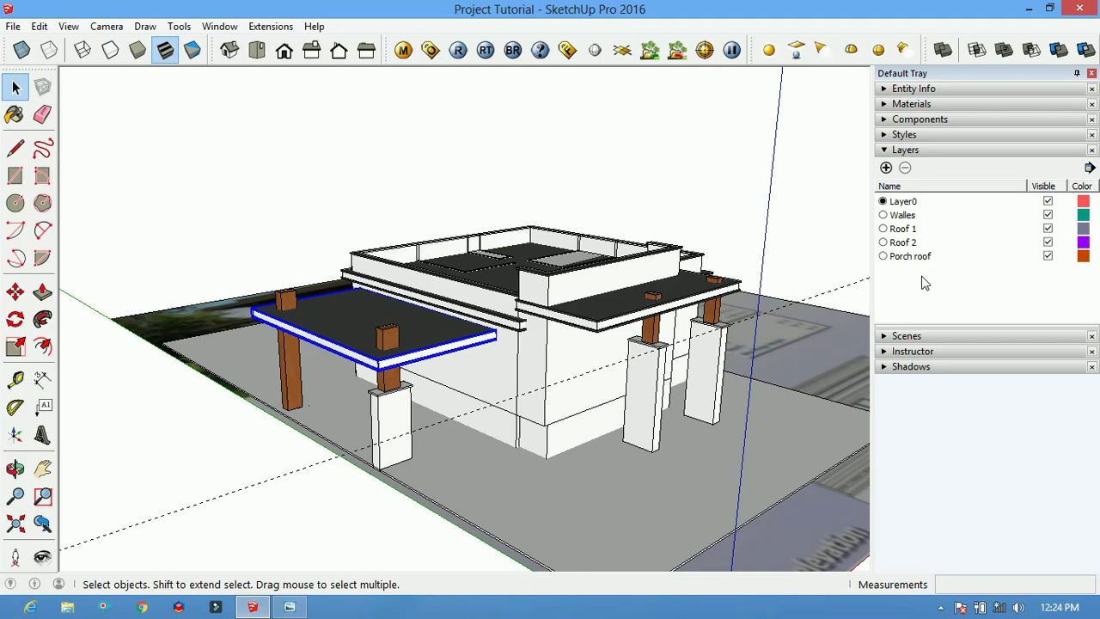
pyautogui.moveTo(481, 344); pyautogui.dragTo(467, 373, button='middle')
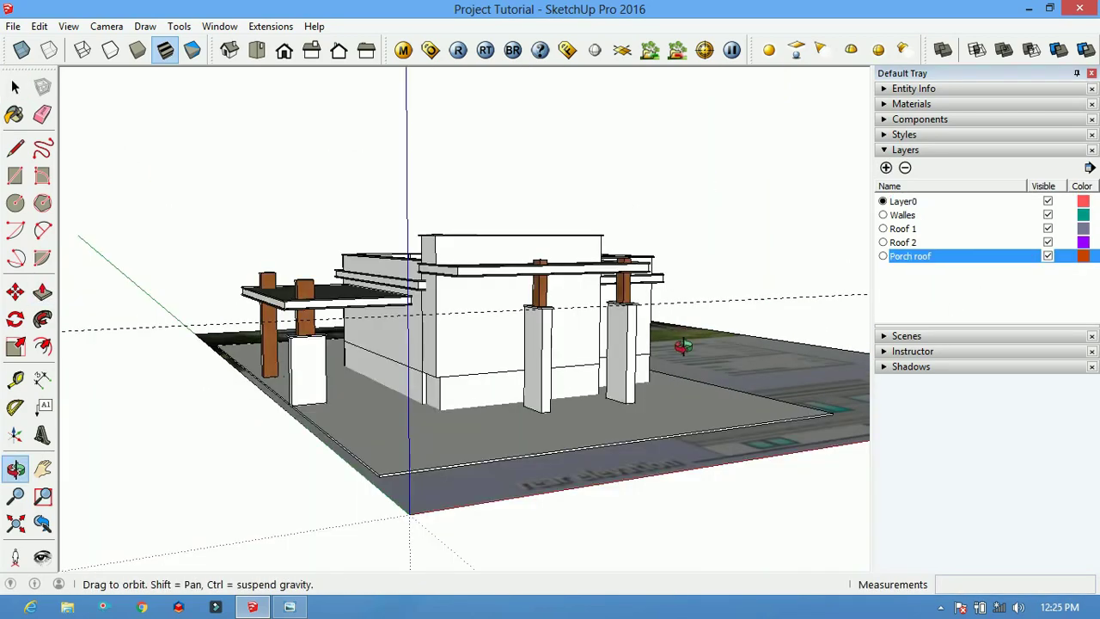
# Select the lower strip of the front wall below the porch columns
pyautogui.scroll(5, 467, 378)
pyautogui.click(456, 397)
pyautogui.scroll(-5, 455, 387)
pyautogui.press('e')
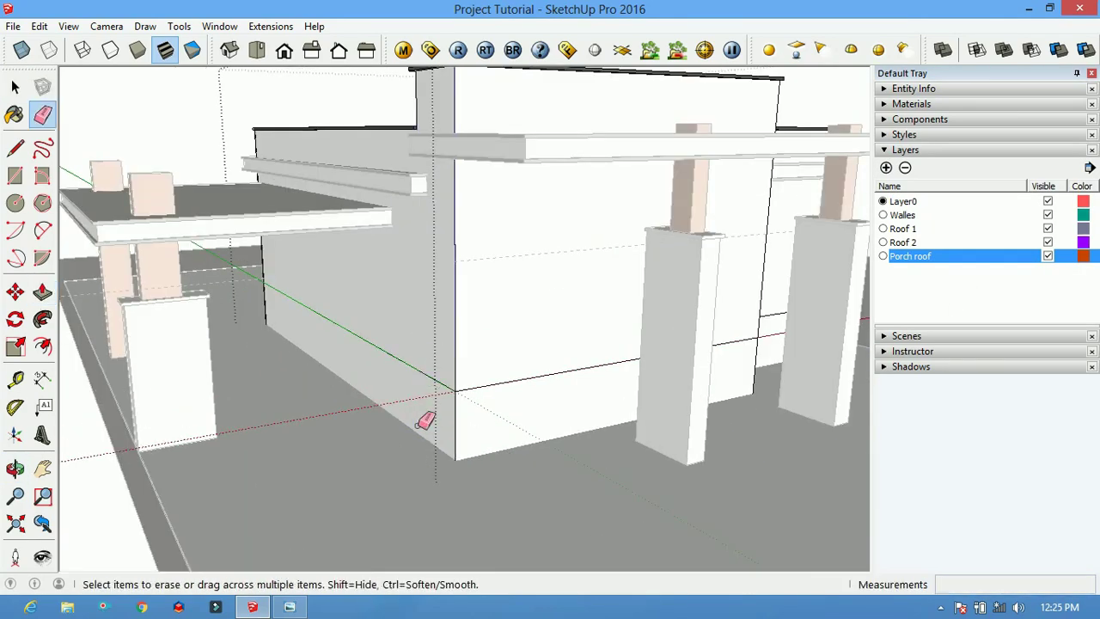
pyautogui.press('o')
pyautogui.moveTo(559, 400)
pyautogui.mouseDown()
pyautogui.moveTo(548, 457)
pyautogui.moveTo(524, 201)
pyautogui.moveTo(456, 255)
pyautogui.moveTo(519, 361)
pyautogui.moveTo(610, 390)
pyautogui.mouseUp()
pyautogui.scroll(5, 515, 387)
pyautogui.press('space')
pyautogui.click(301, 410)
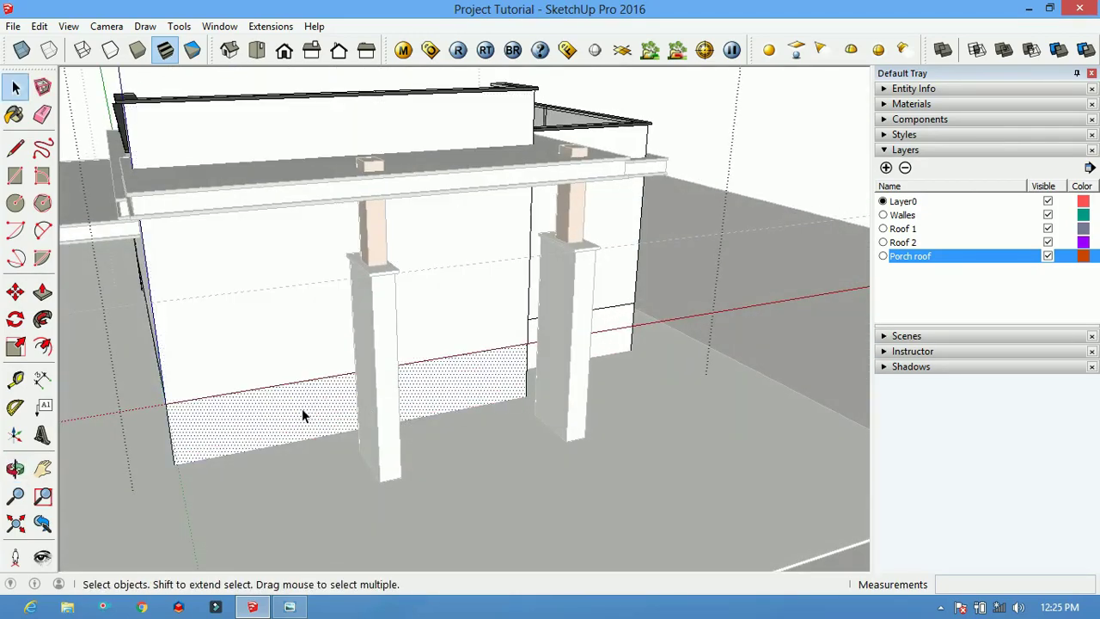
# Pull the lower wall strip out into a low platform box
pyautogui.scroll(1, 183, 473)
pyautogui.click(609, 379)
pyautogui.scroll(-3, 515, 425)
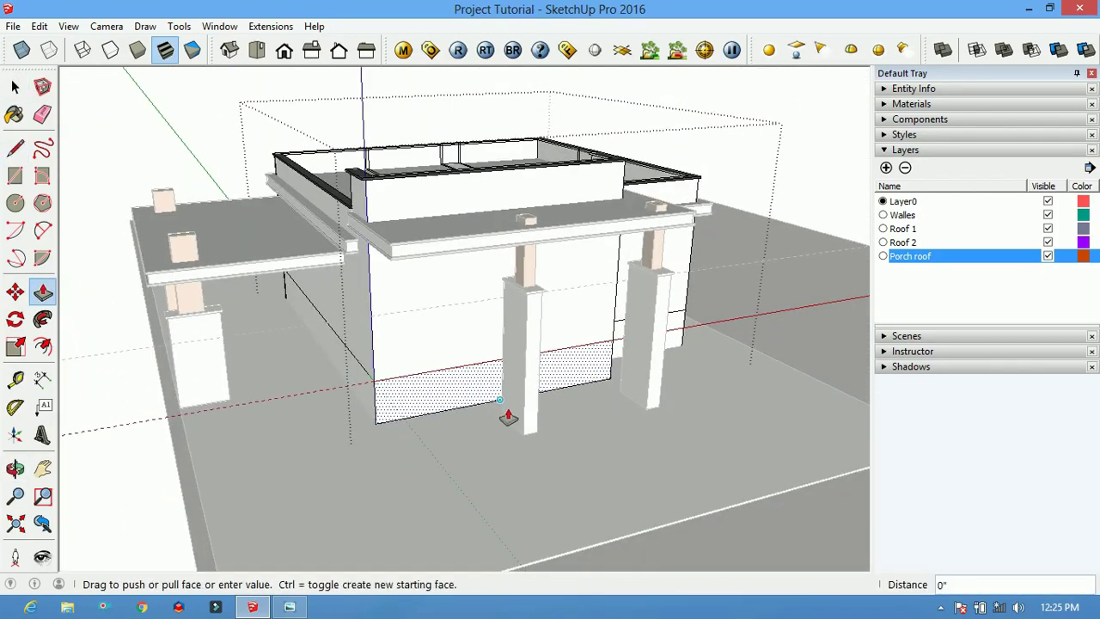
pyautogui.click(504, 411)
pyautogui.click(528, 441)
# Draw a Pencil line across the platform's front face to divide it into bands
pyautogui.press('l')
pyautogui.scroll(1, 539, 450)
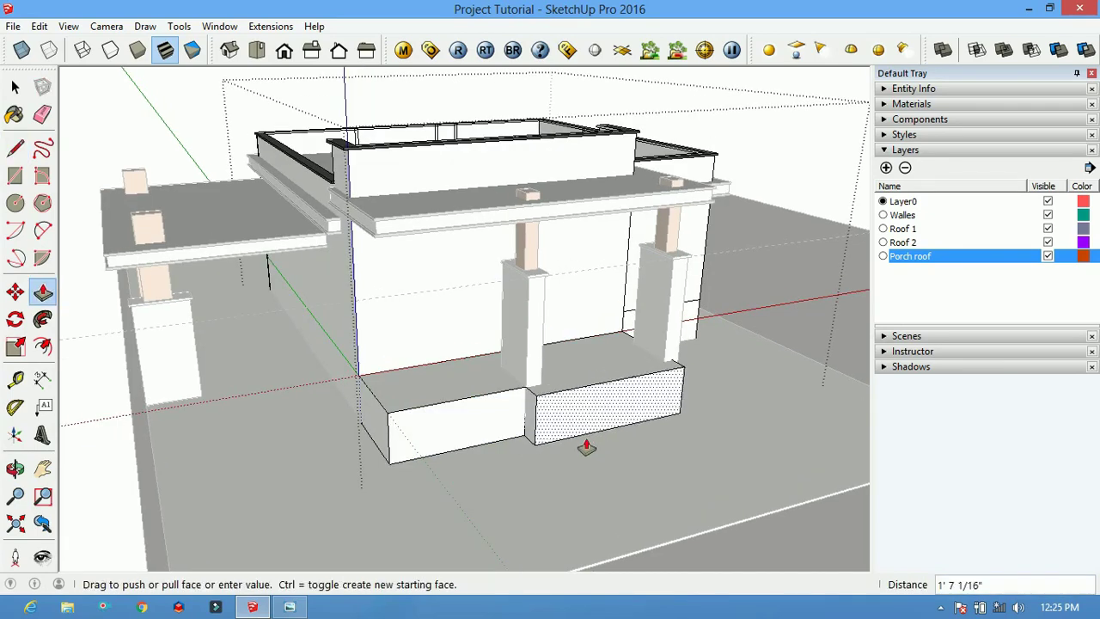
pyautogui.moveTo(602, 472)
pyautogui.mouseDown(button='middle')
pyautogui.moveTo(388, 392)
pyautogui.moveTo(570, 442)
pyautogui.mouseUp(button='middle')
pyautogui.scroll(4, 391, 383)
pyautogui.press('l')
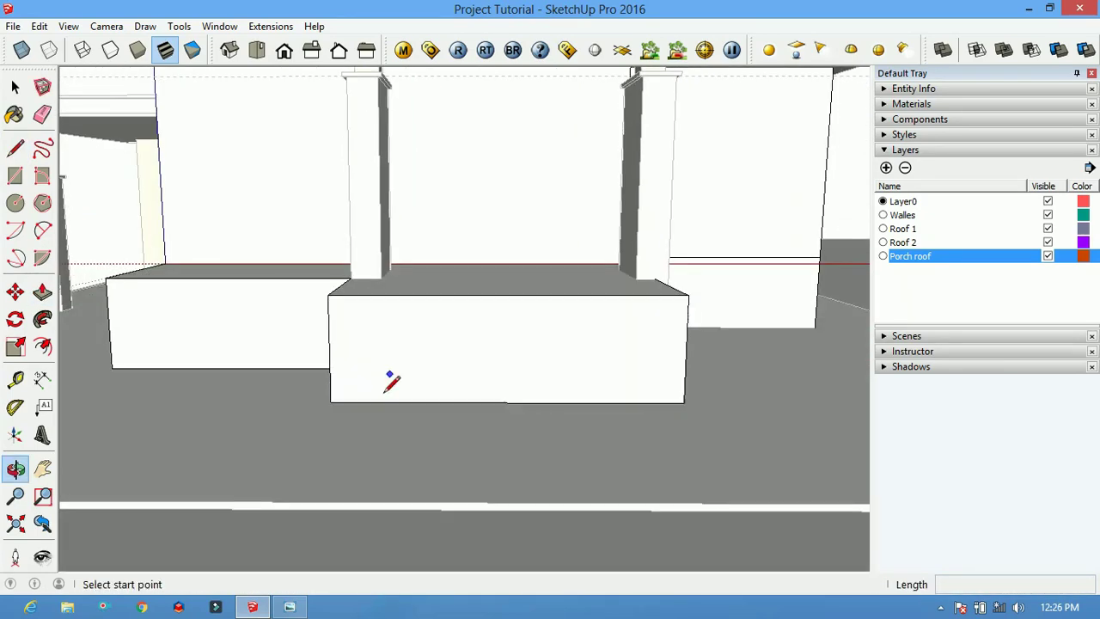
pyautogui.moveTo(669, 400); pyautogui.dragTo(417, 417, button='middle')
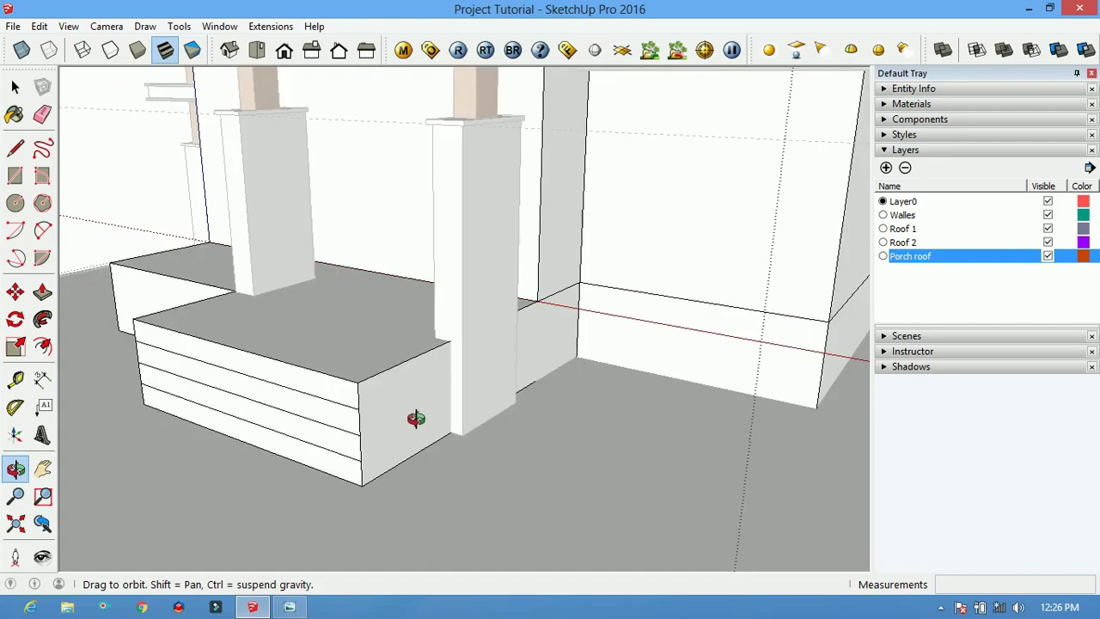
pyautogui.scroll(3, 368, 404)
pyautogui.press('t')
pyautogui.moveTo(436, 381); pyautogui.dragTo(250, 404, button='middle')
pyautogui.scroll(2, 172, 404)
pyautogui.press('l')
pyautogui.click(143, 343)
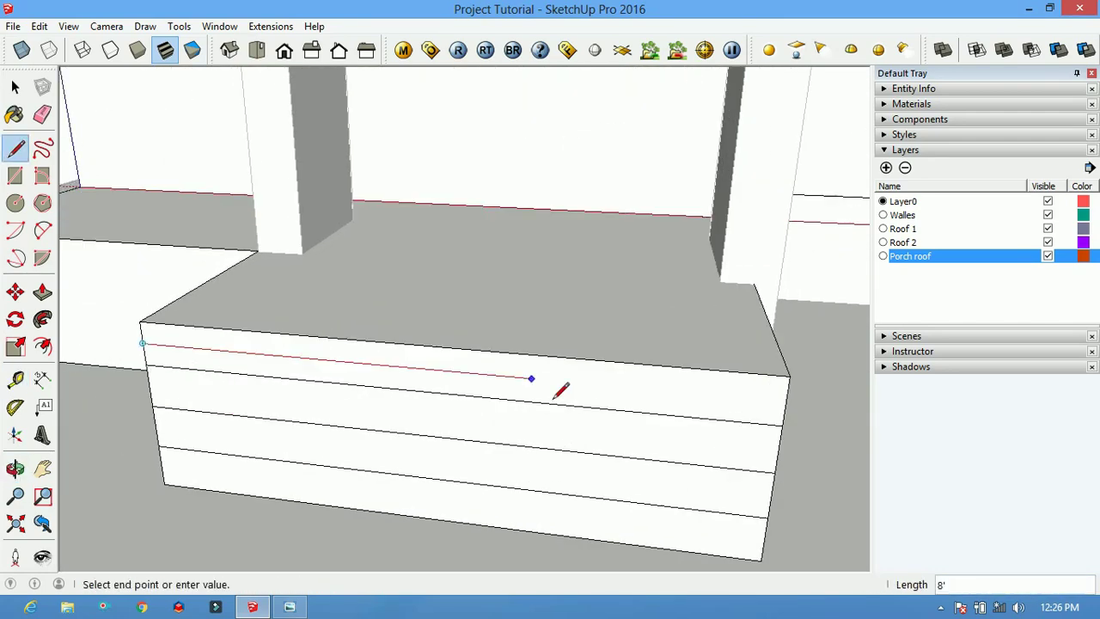
pyautogui.click(643, 540)
pyautogui.scroll(3, 643, 541)
pyautogui.scroll(-1, 614, 506)
# Check the box's band spacing from top to bottom with the Tape Measure
pyautogui.click(598, 320)
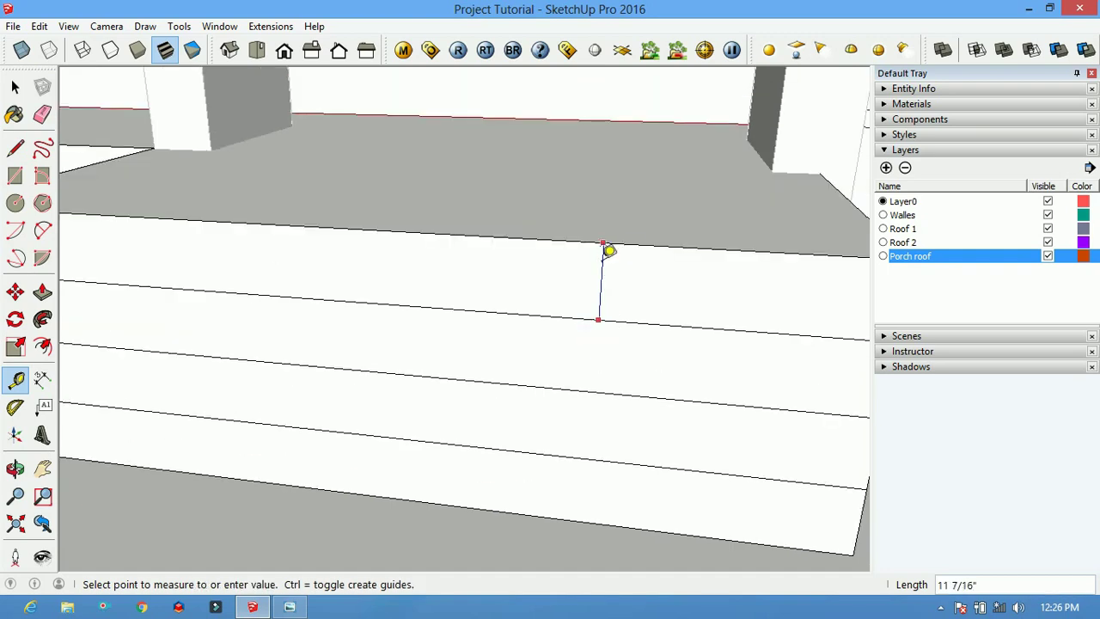
pyautogui.scroll(-3, 571, 506)
pyautogui.click(568, 506)
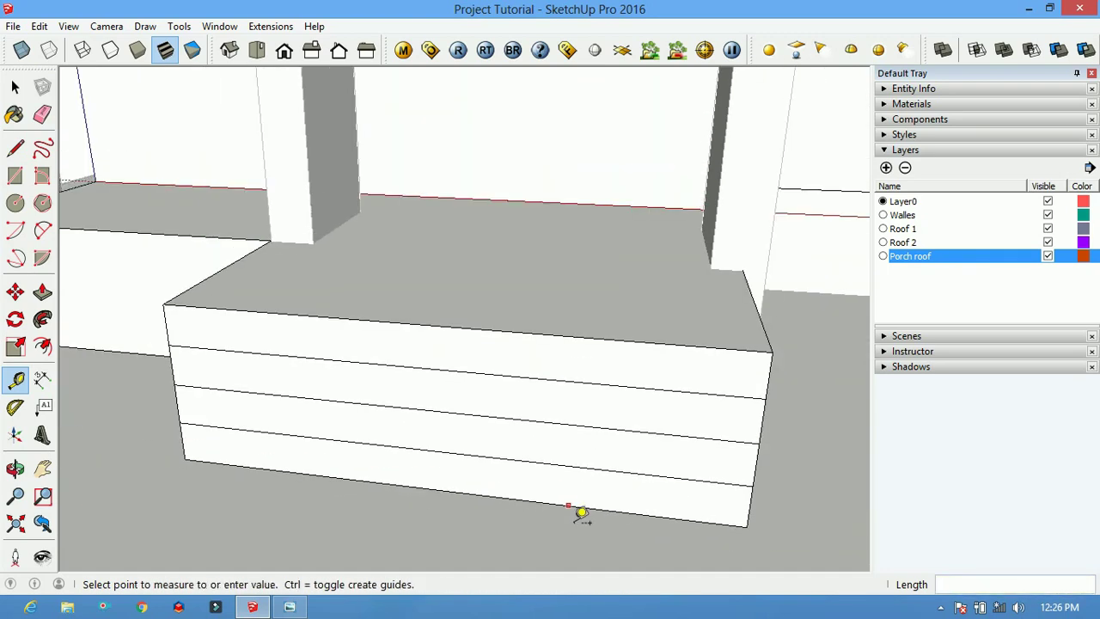
pyautogui.write('8')
pyautogui.click(569, 486)
pyautogui.scroll(2, 592, 535)
pyautogui.scroll(-2, 590, 491)
pyautogui.scroll(-2, 504, 516)
# Push the top step face of the platform back
pyautogui.moveTo(504, 516)
pyautogui.mouseDown(button='middle')
pyautogui.moveTo(543, 530)
pyautogui.moveTo(410, 422)
pyautogui.mouseUp(button='middle')
pyautogui.press('p')
pyautogui.click(495, 404)
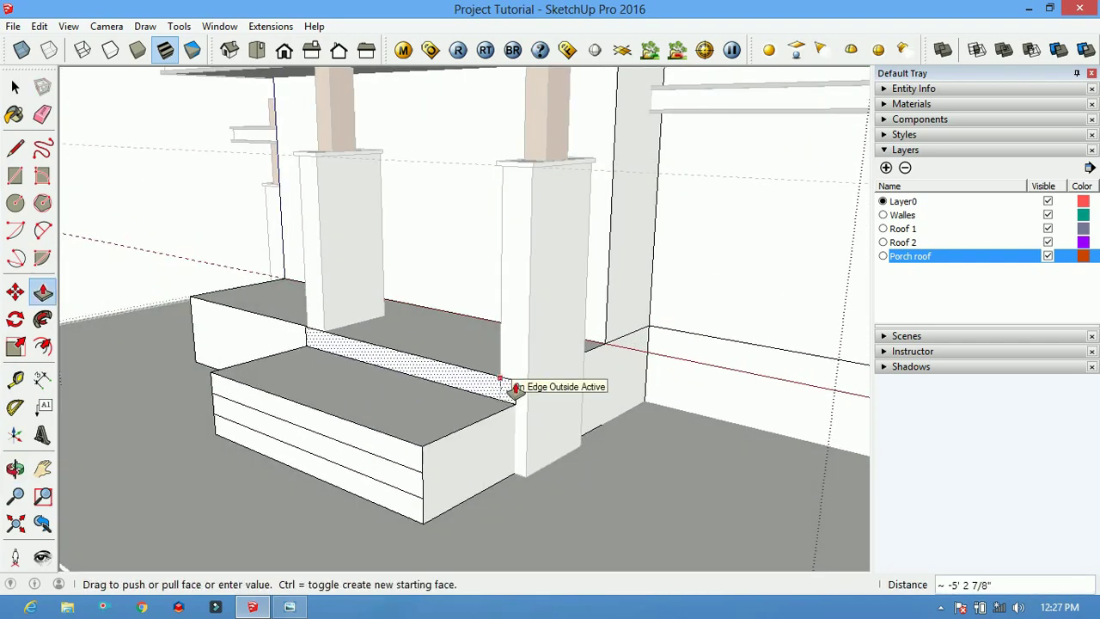
# Push/Pull the front strips into steps 4' and 3' deep
pyautogui.click(507, 394)
pyautogui.moveTo(507, 393); pyautogui.dragTo(425, 435, button='middle')
pyautogui.moveTo(425, 435); pyautogui.dragTo(410, 491)
pyautogui.click(410, 490)
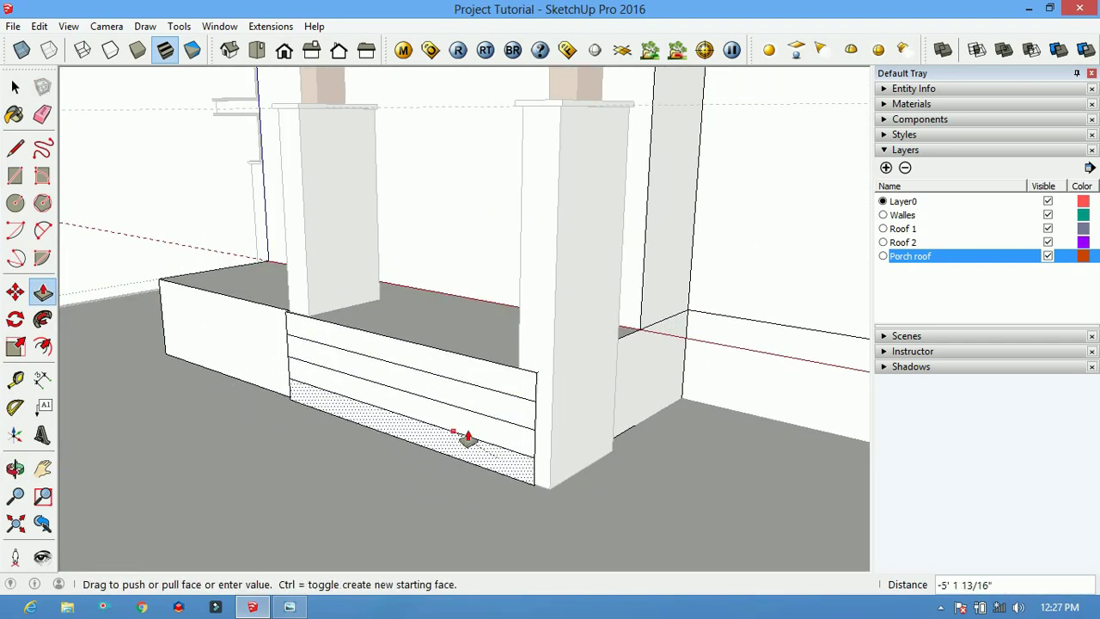
pyautogui.write("4'")
pyautogui.press('Return')
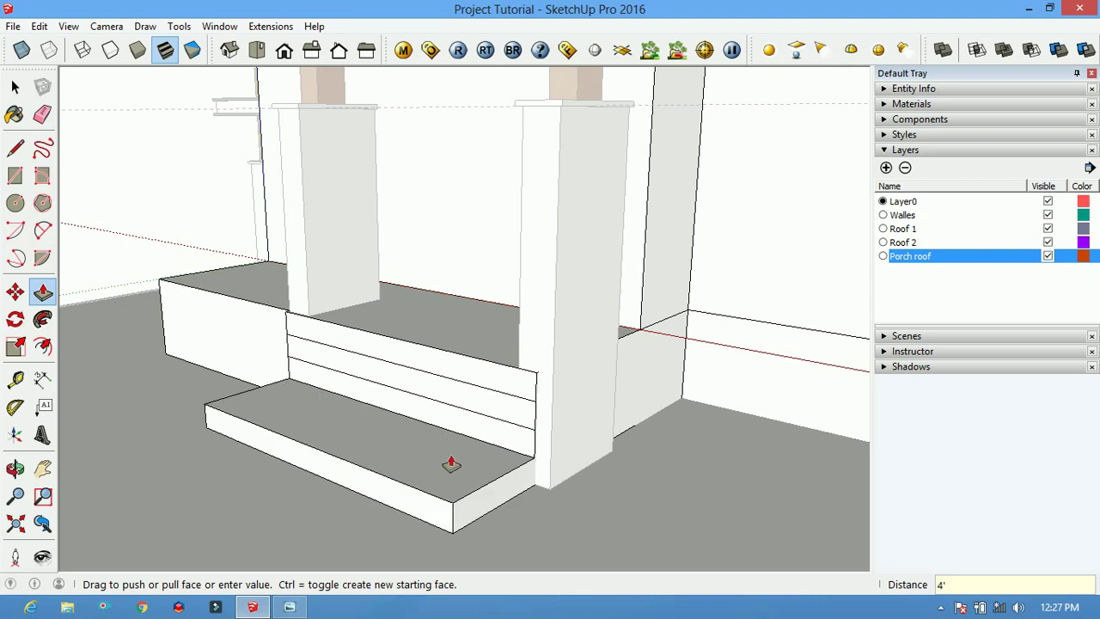
pyautogui.write("3'")
pyautogui.press('Return')
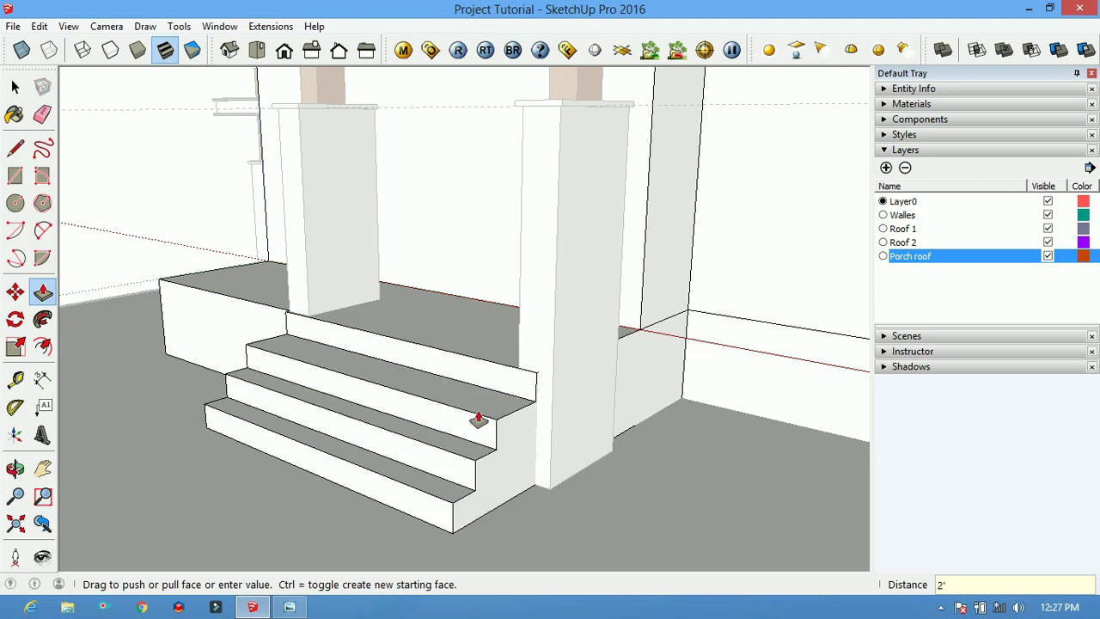
# Measure 1 foot along the step with the Tape Measure
pyautogui.moveTo(508, 385); pyautogui.dragTo(422, 427, button='middle')
pyautogui.scroll(3, 422, 427)
pyautogui.press('t')
pyautogui.click(311, 525)
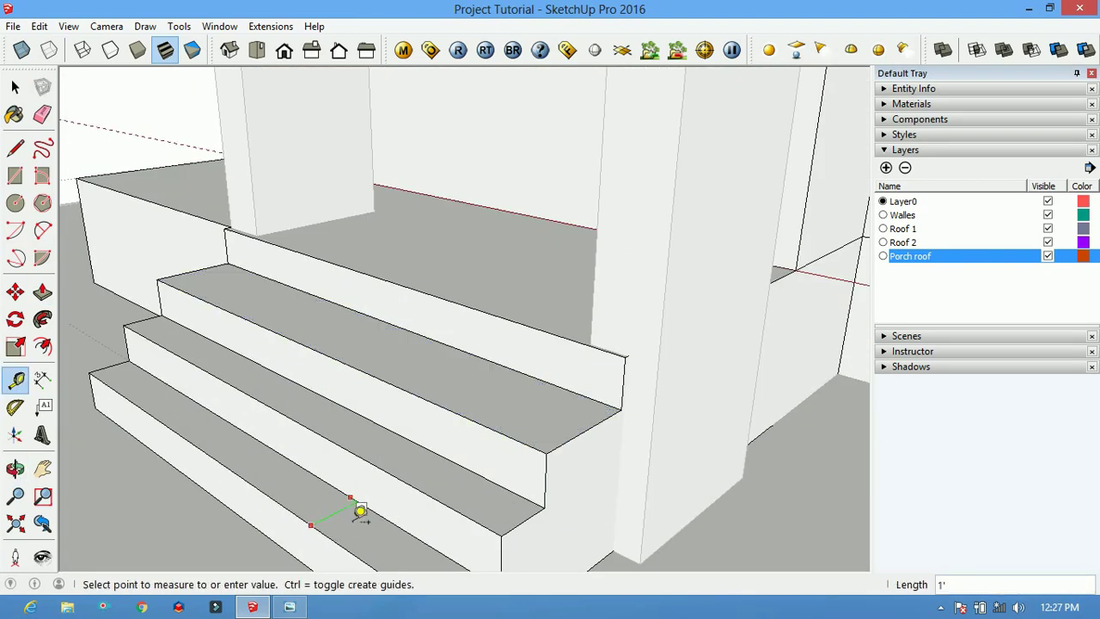
pyautogui.scroll(-2, 427, 462)
# Pull each tread 2 inches forward so the treads project
pyautogui.press('p')
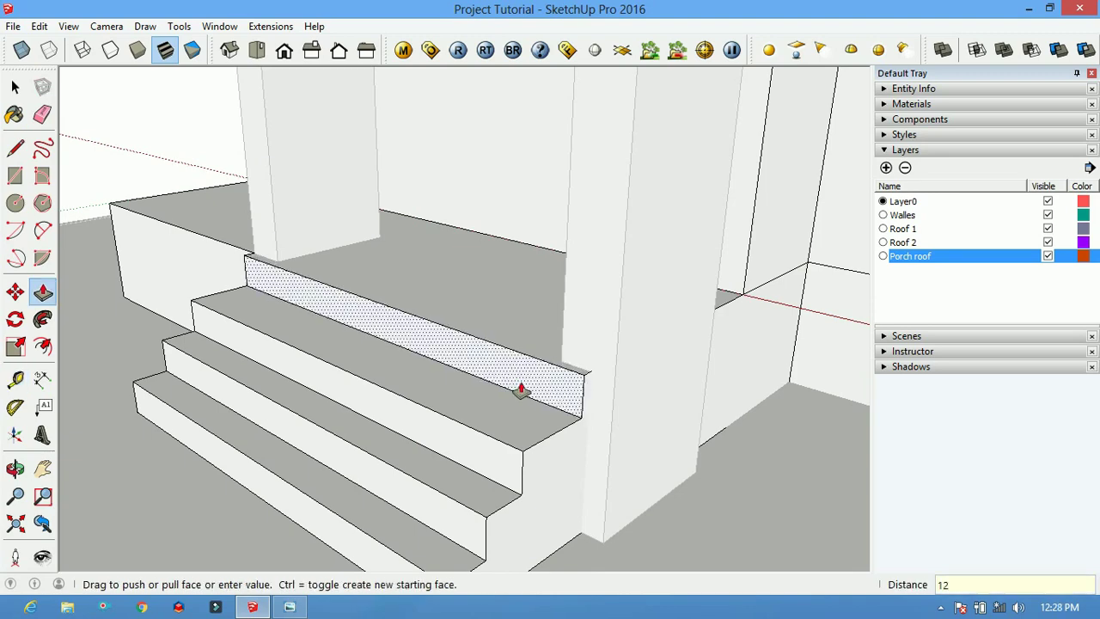
pyautogui.moveTo(520, 389); pyautogui.dragTo(658, 453, button='middle')
pyautogui.moveTo(633, 444); pyautogui.dragTo(636, 443)
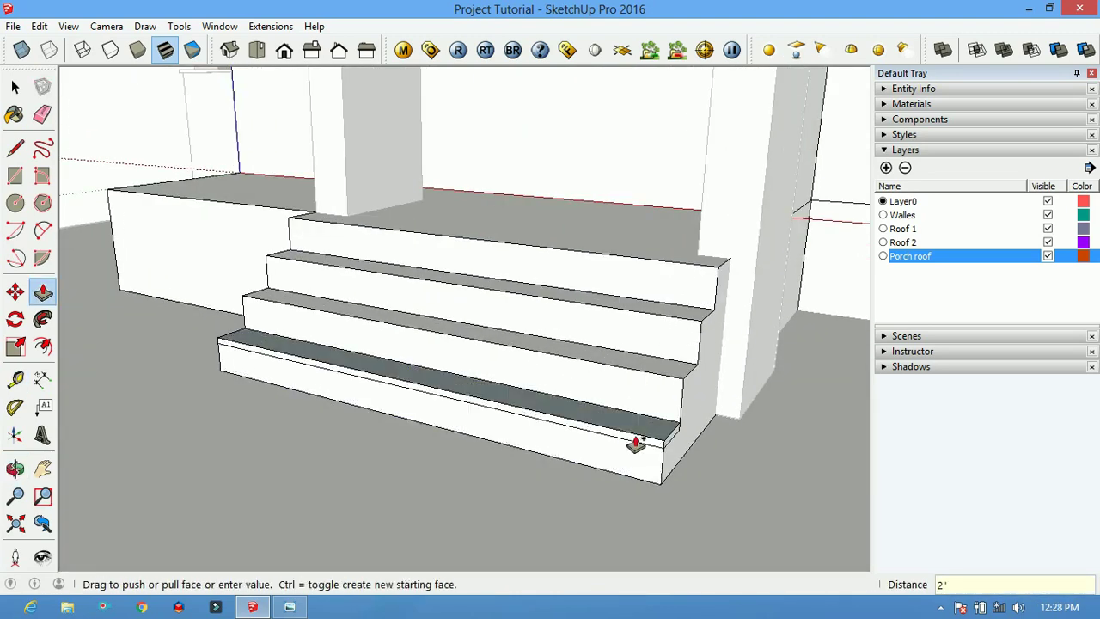
pyautogui.doubleClick(688, 319)
pyautogui.doubleClick(687, 270)
pyautogui.moveTo(626, 355); pyautogui.dragTo(672, 435, button='middle')
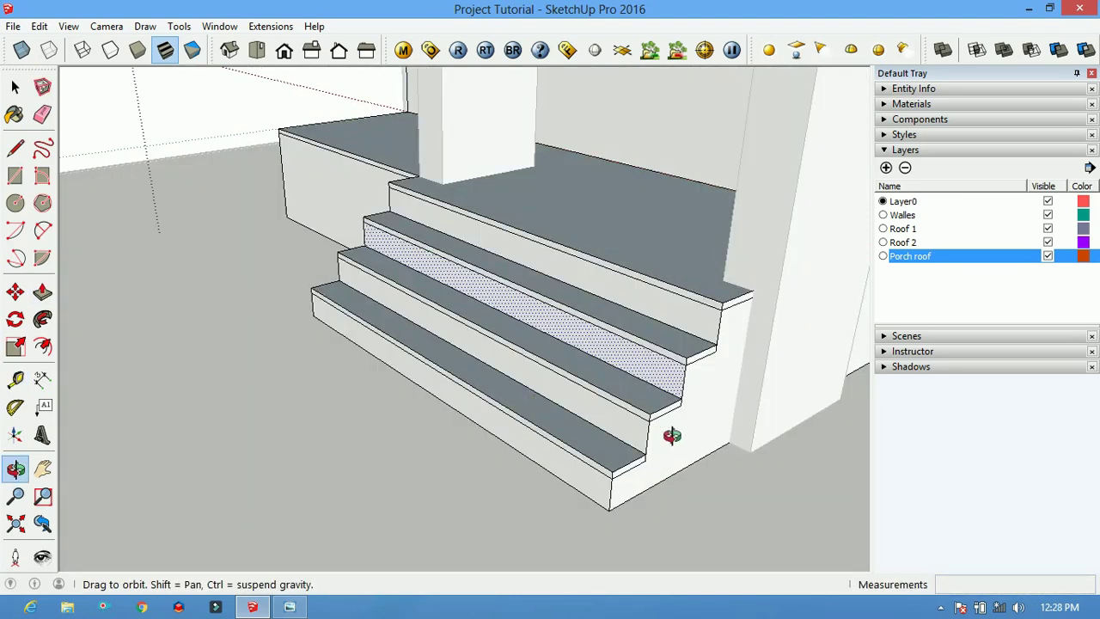
# Bring up the Stone collection in the Materials panel
pyautogui.press('b')
pyautogui.click(1056, 207)
pyautogui.click(937, 351)
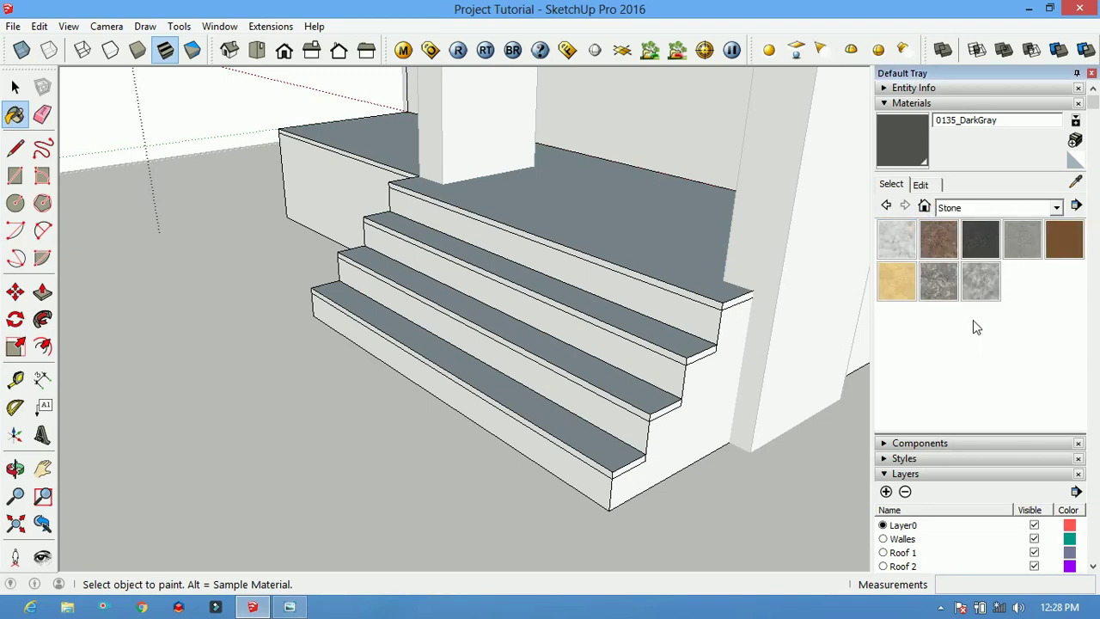
# Paint the landing and stair treads with Stone Marble
pyautogui.click(559, 224)
pyautogui.click(628, 302)
pyautogui.click(612, 348)
pyautogui.scroll(2, 601, 412)
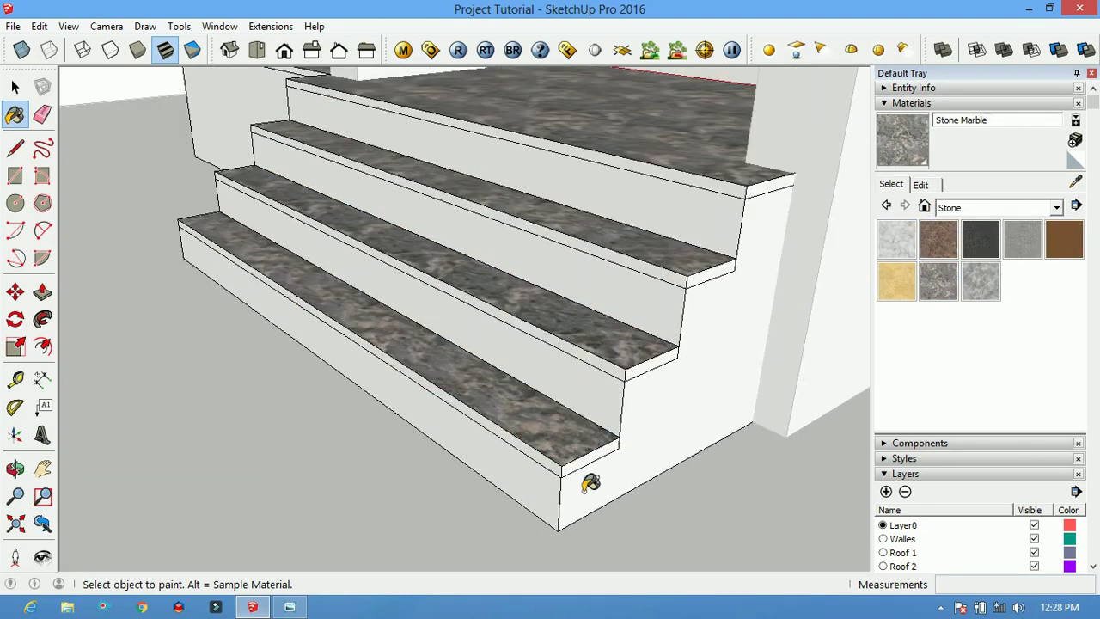
pyautogui.moveTo(693, 292)
pyautogui.mouseDown(button='middle')
pyautogui.moveTo(705, 245)
pyautogui.moveTo(761, 207)
pyautogui.mouseUp(button='middle')
# Offset an inset border on the top of the stone platform beside the steps
pyautogui.press('p')
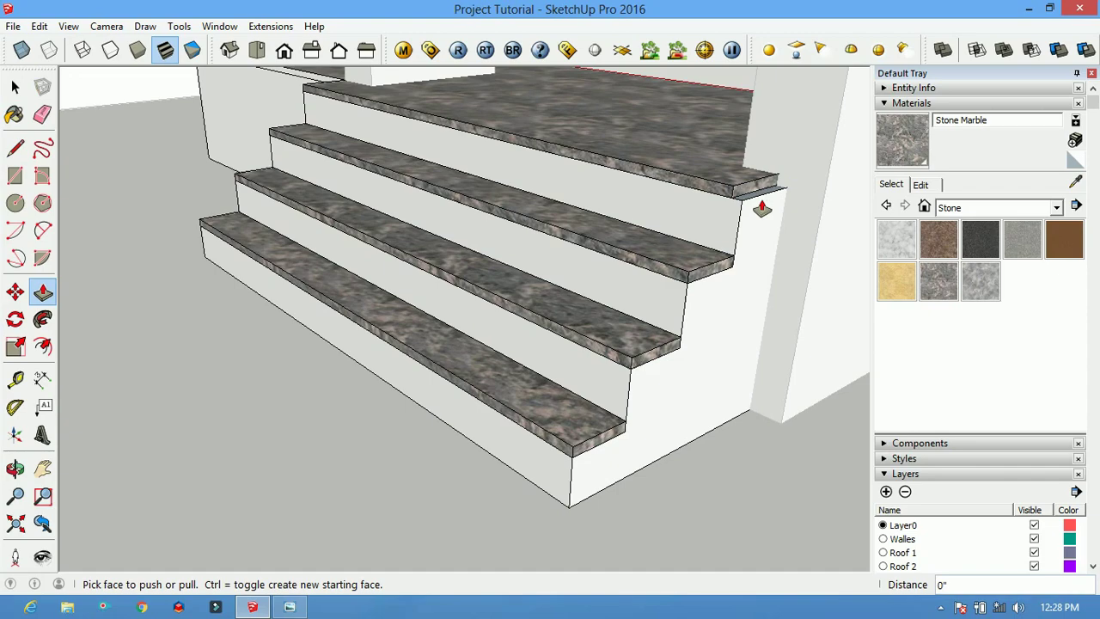
pyautogui.moveTo(583, 453)
pyautogui.mouseDown(button='middle')
pyautogui.moveTo(582, 385)
pyautogui.moveTo(697, 243)
pyautogui.moveTo(446, 325)
pyautogui.mouseUp(button='middle')
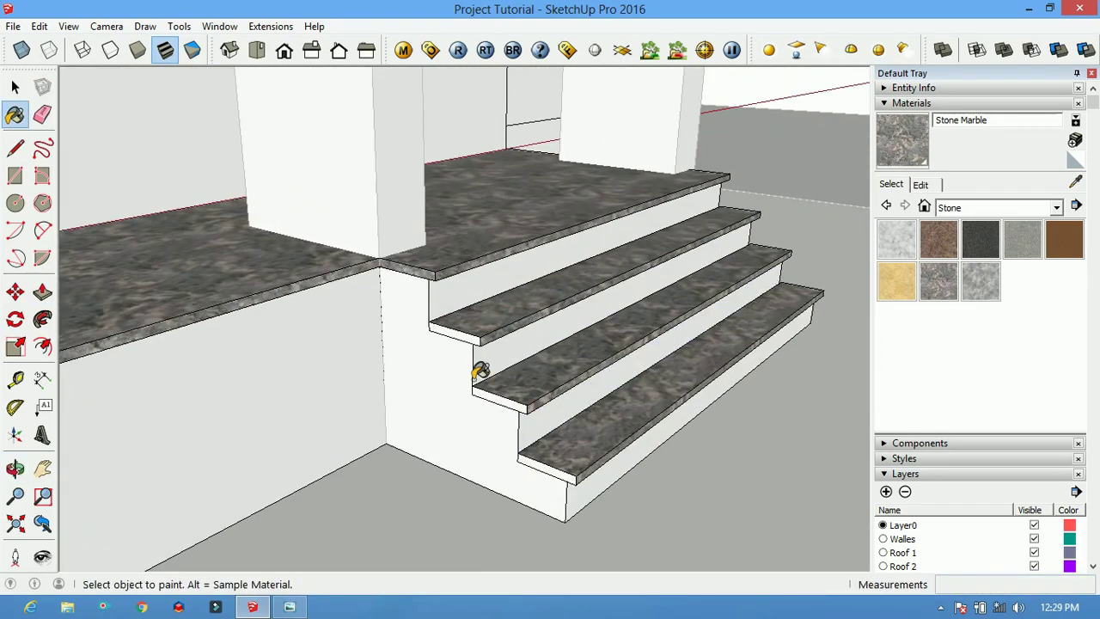
pyautogui.moveTo(352, 284)
pyautogui.mouseDown(button='middle')
pyautogui.moveTo(215, 373)
pyautogui.moveTo(430, 435)
pyautogui.moveTo(419, 395)
pyautogui.mouseUp(button='middle')
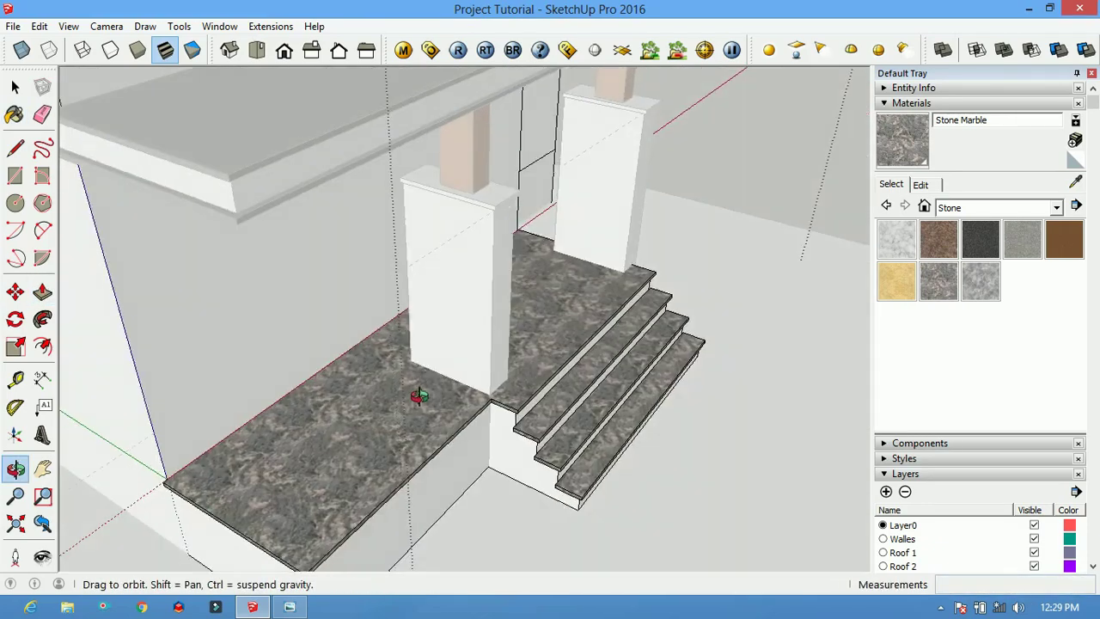
pyautogui.scroll(-3, 324, 387)
pyautogui.scroll(3, 324, 387)
pyautogui.press('f')
pyautogui.click(294, 360)
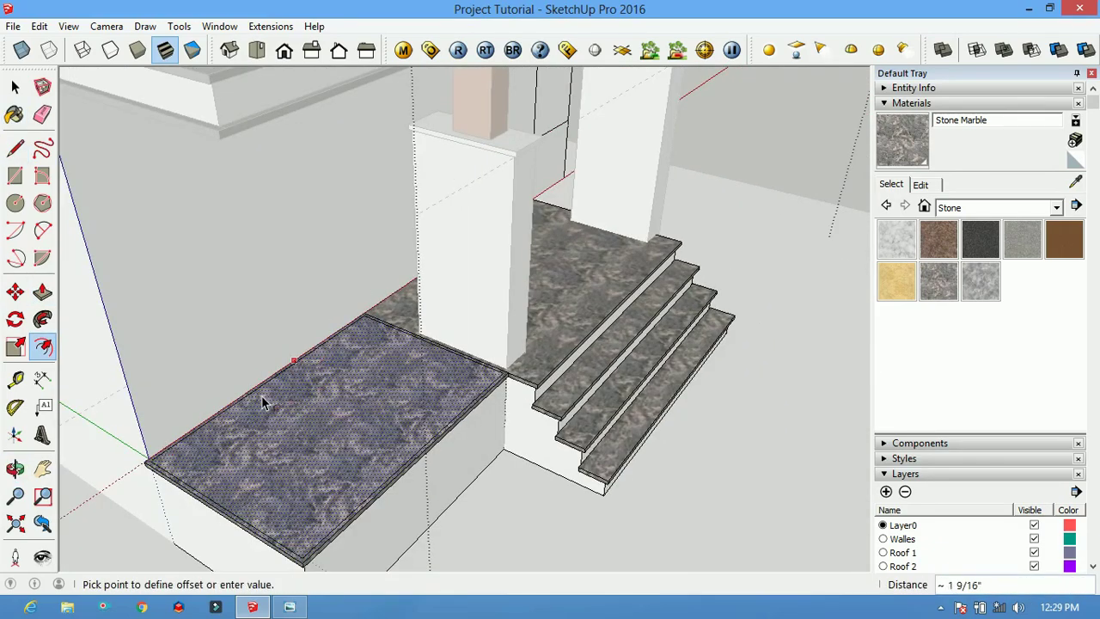
pyautogui.scroll(2, 263, 397)
pyautogui.scroll(2, 268, 397)
# Push the inner platform face down 2 inches, then undo the recess
pyautogui.moveTo(421, 301)
pyautogui.mouseDown(button='middle')
pyautogui.moveTo(490, 447)
pyautogui.moveTo(453, 506)
pyautogui.mouseUp(button='middle')
pyautogui.press('p')
pyautogui.click(457, 465)
pyautogui.write('2')
pyautogui.press('Return')
pyautogui.hotkey('ctrl', 'z')
# Fill the inset centre of the platform with Grass Dark Green
pyautogui.press('b')
pyautogui.click(1057, 207)
pyautogui.scroll(2, 917, 293)
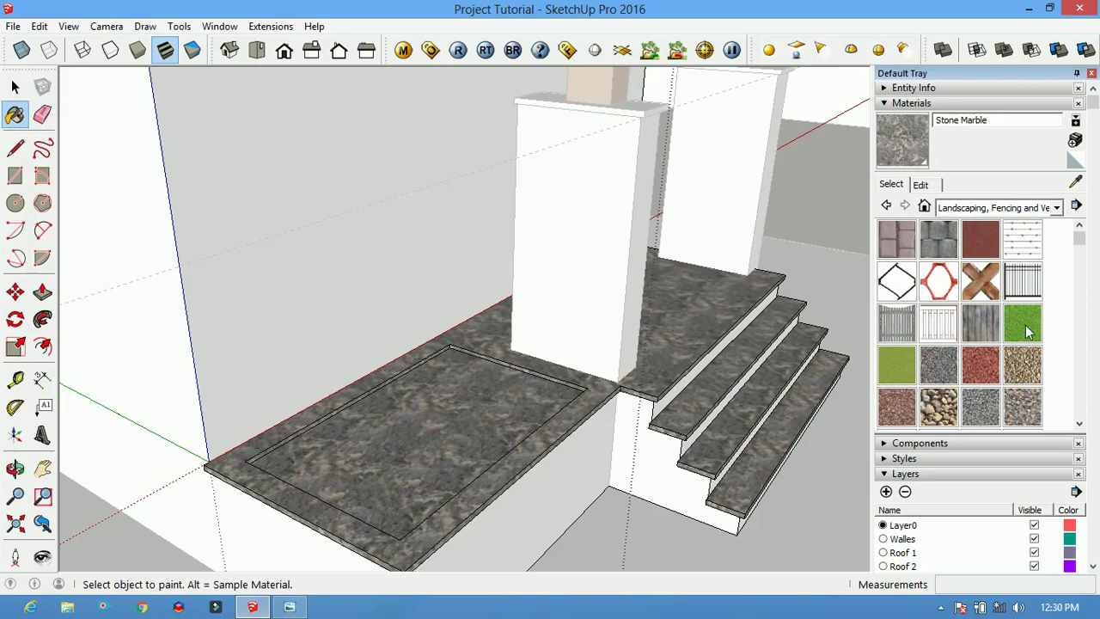
pyautogui.click(1022, 322)
pyautogui.click(466, 422)
pyautogui.scroll(-3, 467, 422)
pyautogui.moveTo(466, 422)
pyautogui.mouseDown(button='middle')
pyautogui.moveTo(520, 373)
pyautogui.moveTo(416, 447)
pyautogui.mouseUp(button='middle')
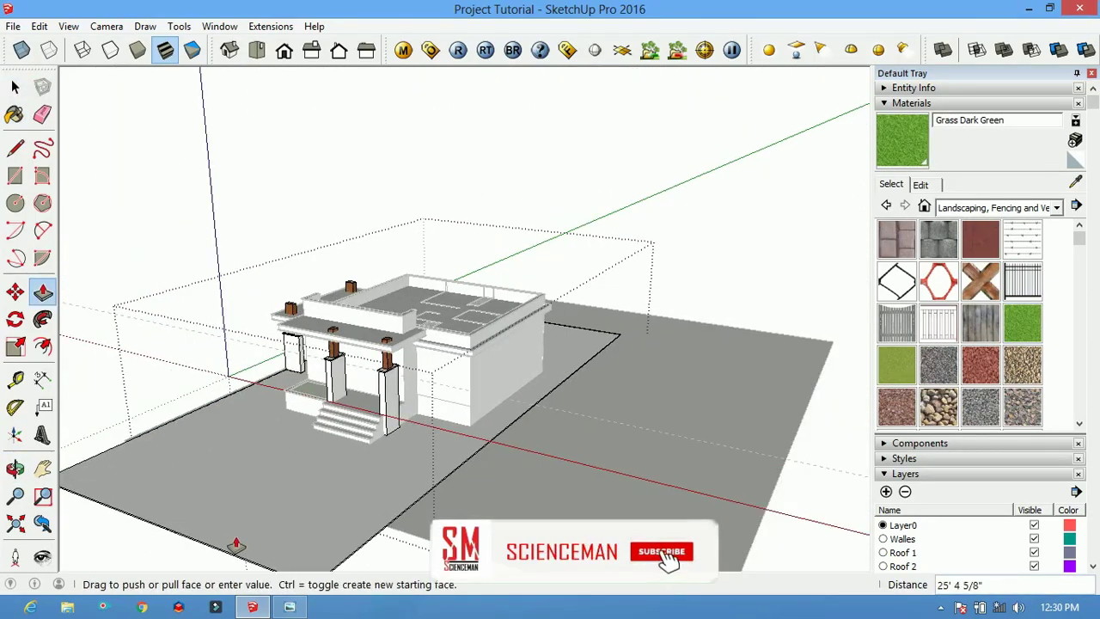
# Orbit toward the porch and erase stray edges near the front steps
pyautogui.scroll(3, 459, 461)
pyautogui.scroll(-3, 459, 462)
pyautogui.moveTo(459, 462)
pyautogui.mouseDown(button='middle')
pyautogui.moveTo(238, 437)
pyautogui.moveTo(425, 479)
pyautogui.mouseUp(button='middle')
pyautogui.scroll(3, 425, 478)
pyautogui.scroll(3, 308, 496)
pyautogui.scroll(2, 307, 496)
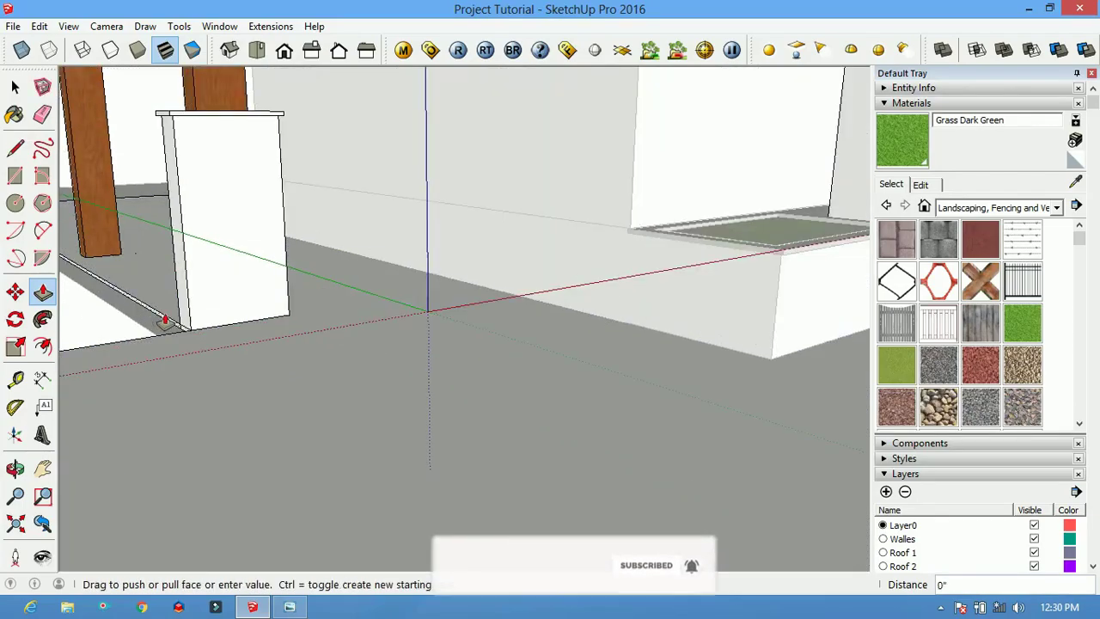
pyautogui.press('Escape')
pyautogui.press('e')
pyautogui.scroll(-5, 166, 351)
pyautogui.scroll(-2, 523, 357)
# Outline a curved walkway from the front steps with an arc and a closing line
pyautogui.moveTo(522, 357); pyautogui.dragTo(436, 402, button='middle')
pyautogui.press('Escape')
pyautogui.moveTo(501, 463); pyautogui.dragTo(364, 430, button='middle')
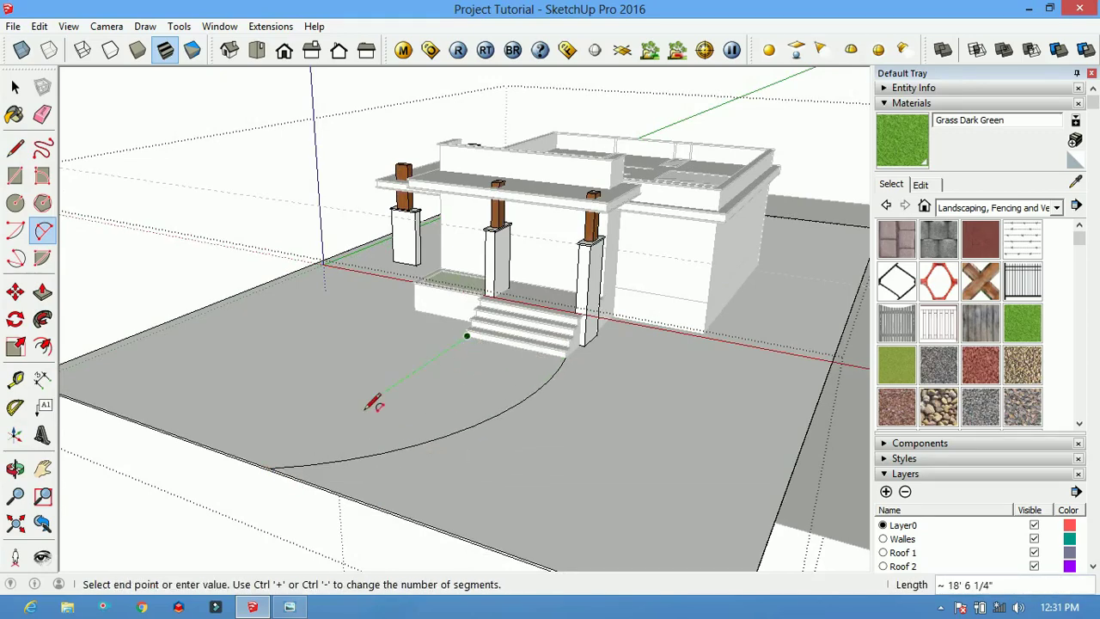
pyautogui.click(385, 392)
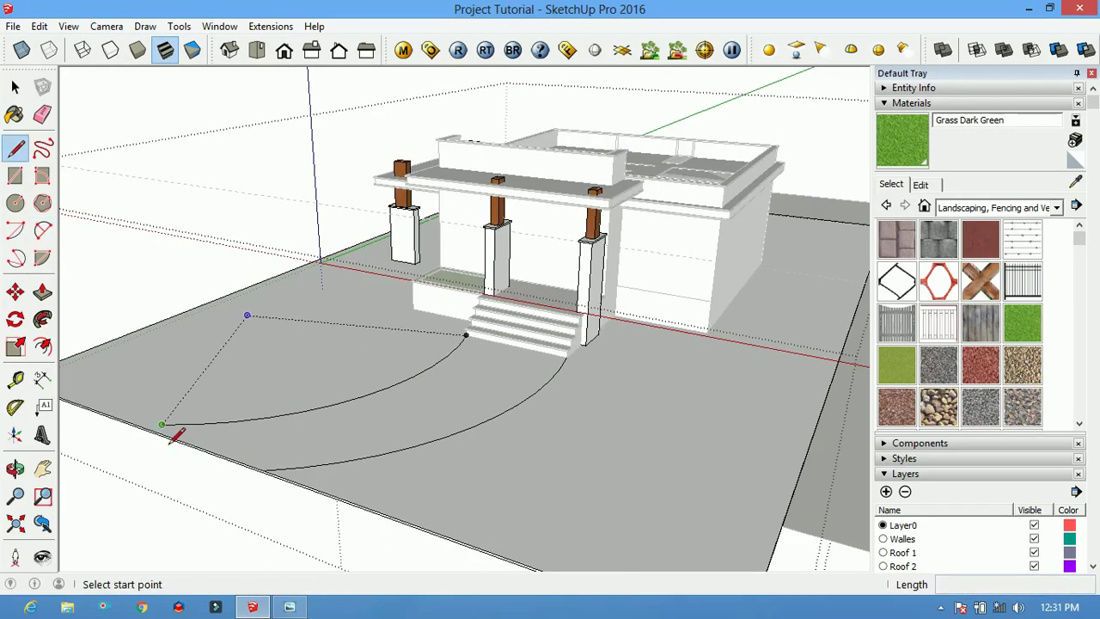
pyautogui.press('Escape')
pyautogui.scroll(3, 449, 446)
pyautogui.press('e')
pyautogui.press('l')
pyautogui.click(444, 223)
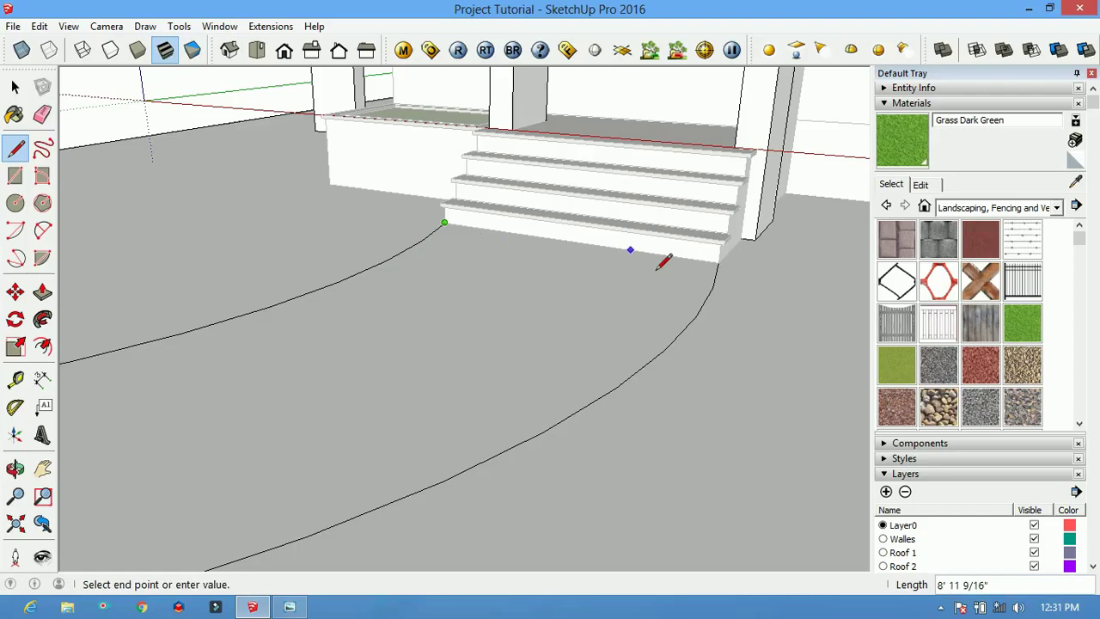
pyautogui.click(717, 262)
# Paint the walkway face Groundcover Rock Crushed, then try painting the site ground and undo it
pyautogui.click(981, 407)
pyautogui.click(663, 405)
pyautogui.moveTo(663, 405); pyautogui.dragTo(522, 355, button='middle')
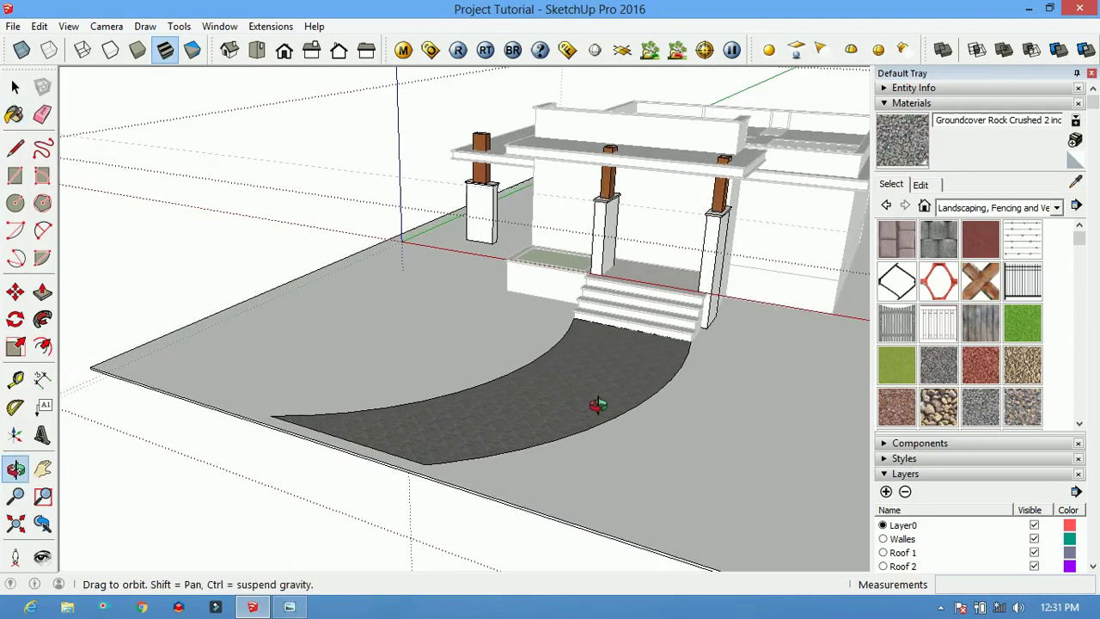
pyautogui.click(247, 156)
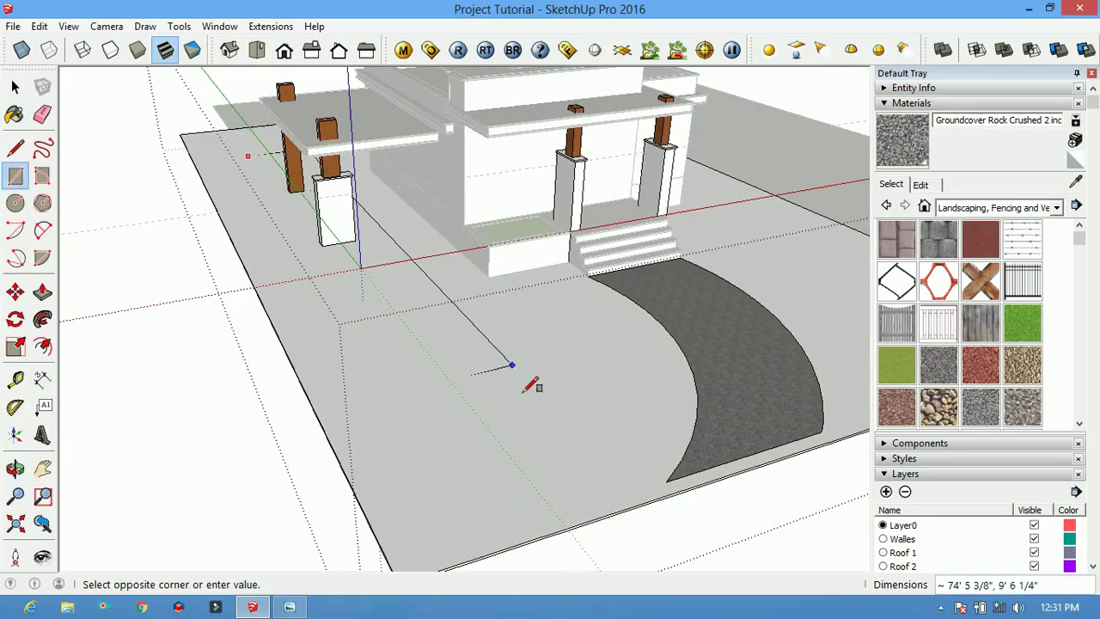
pyautogui.press('b')
pyautogui.click(653, 469)
pyautogui.hotkey('ctrl', 'z')
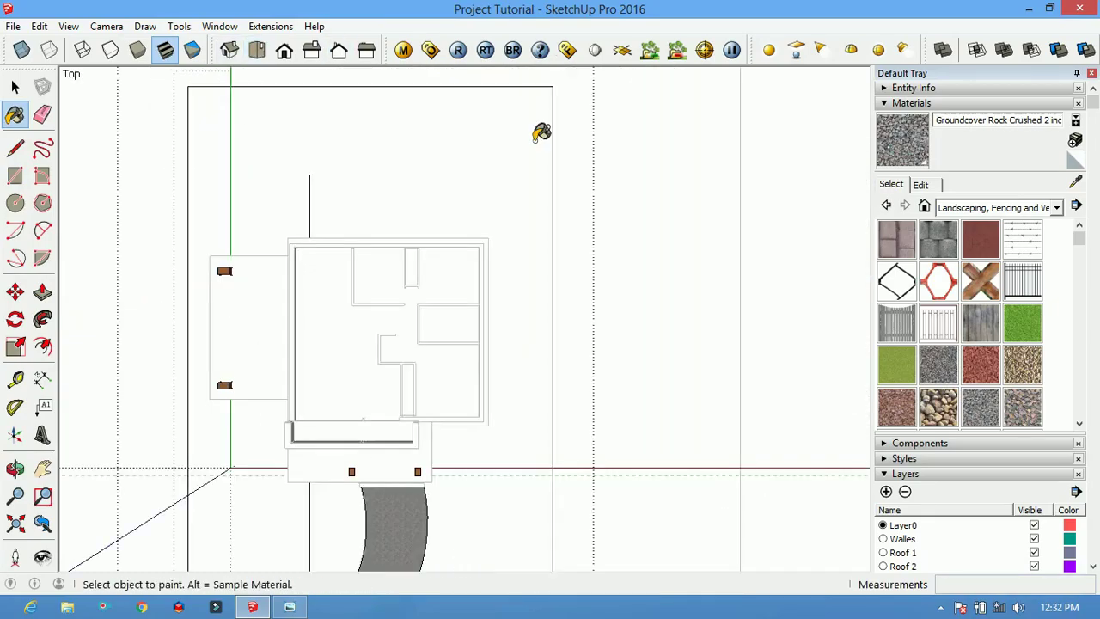
# View the grass site from a front perspective and hide the materials list
pyautogui.scroll(3, 673, 314)
pyautogui.moveTo(673, 314); pyautogui.dragTo(317, 269, button='middle')
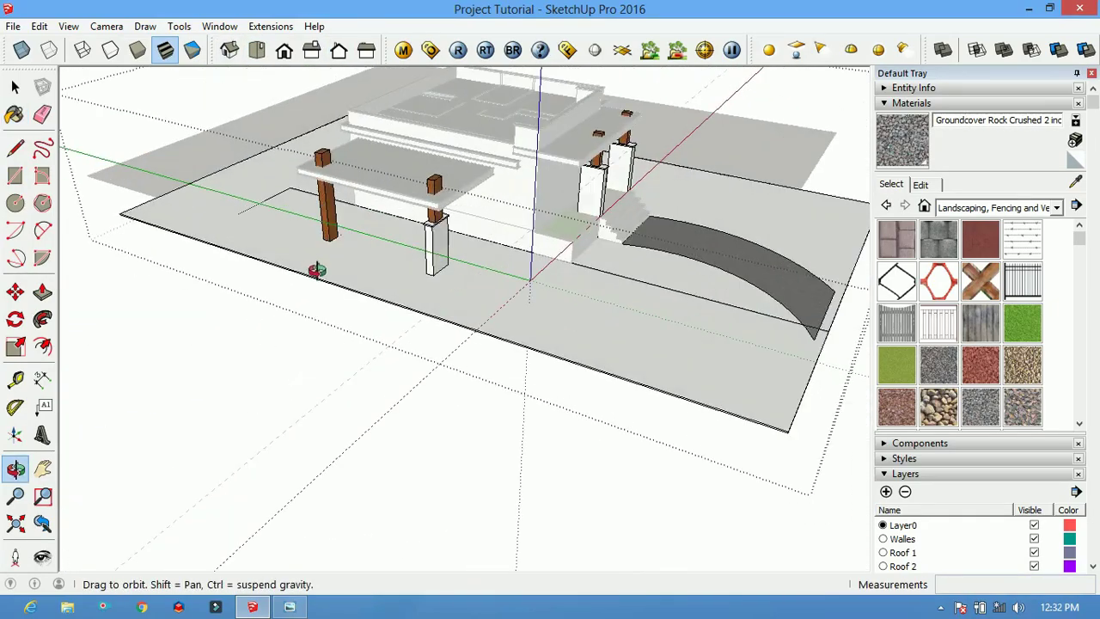
pyautogui.scroll(-3, 818, 396)
pyautogui.moveTo(710, 319); pyautogui.dragTo(727, 410, button='middle')
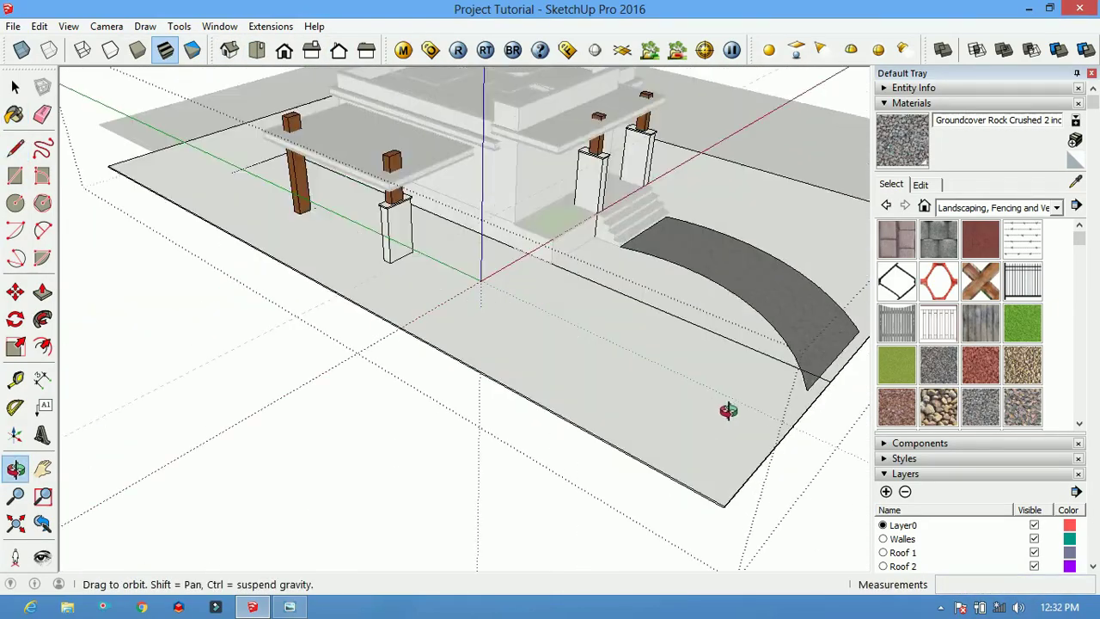
pyautogui.press('b')
pyautogui.scroll(2, 724, 380)
pyautogui.scroll(-2, 683, 359)
pyautogui.moveTo(683, 360); pyautogui.dragTo(318, 343, button='middle')
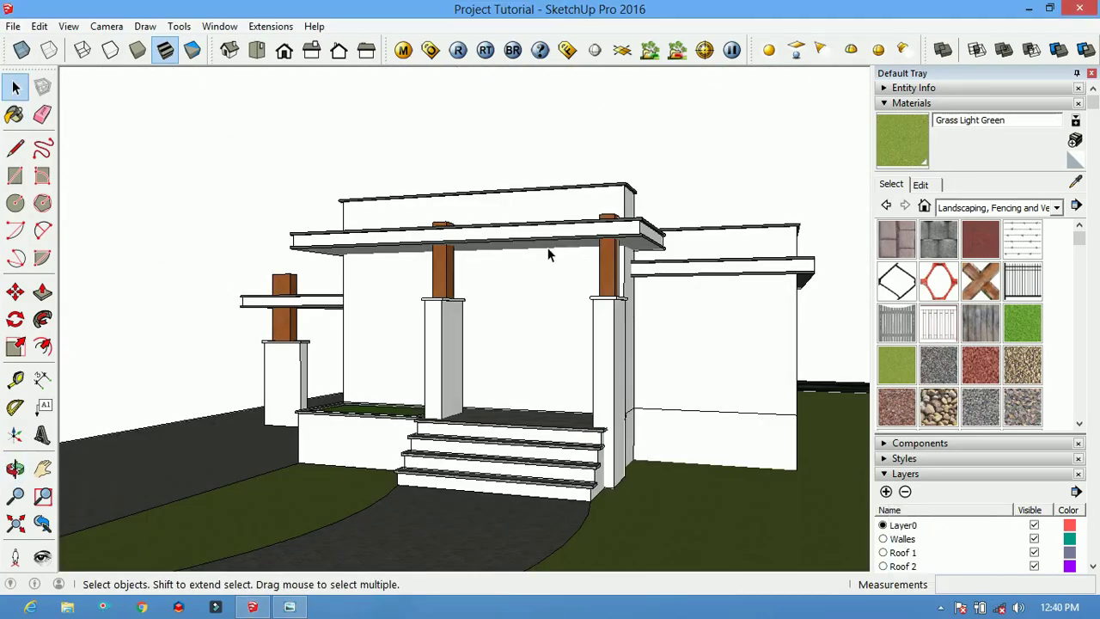
pyautogui.click(889, 104)
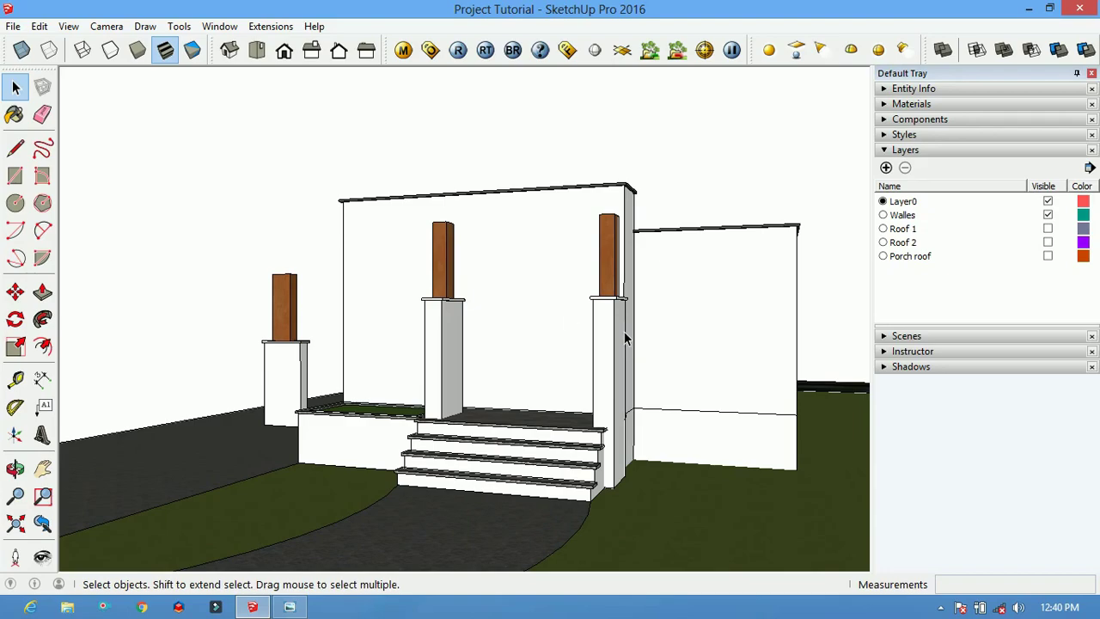
# Orbit and zoom down to eye level beside the house's front wall
pyautogui.moveTo(624, 337); pyautogui.dragTo(541, 352, button='middle')
pyautogui.scroll(-4, 484, 361)
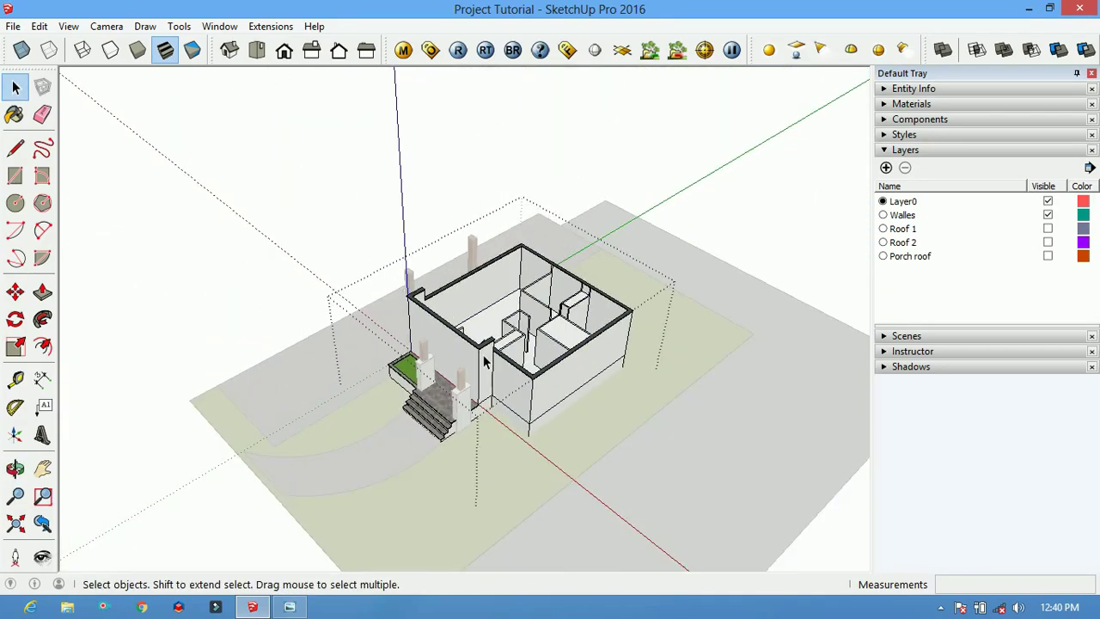
pyautogui.scroll(5, 484, 372)
pyautogui.scroll(-2, 380, 226)
pyautogui.moveTo(443, 305); pyautogui.dragTo(438, 231)
pyautogui.scroll(4, 459, 355)
pyautogui.scroll(-2, 458, 355)
pyautogui.scroll(-2, 422, 336)
pyautogui.scroll(-3, 462, 373)
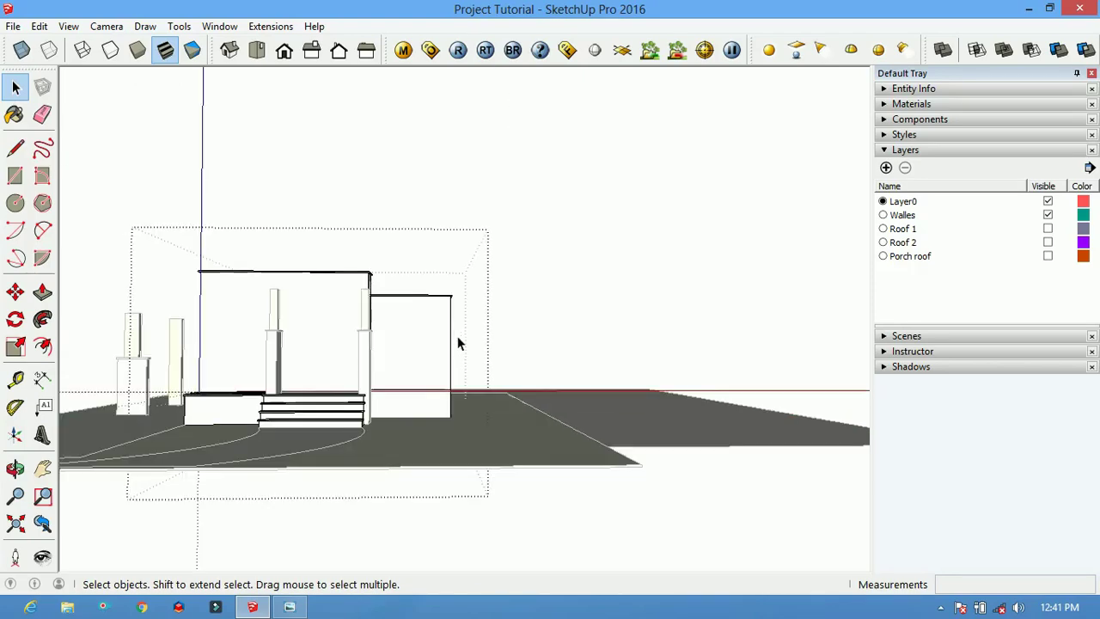
pyautogui.scroll(2, 456, 341)
pyautogui.scroll(3, 404, 275)
pyautogui.scroll(-3, 361, 197)
pyautogui.scroll(3, 348, 206)
# Check the drawn rectangle's size with the Tape Measure
pyautogui.press('t')
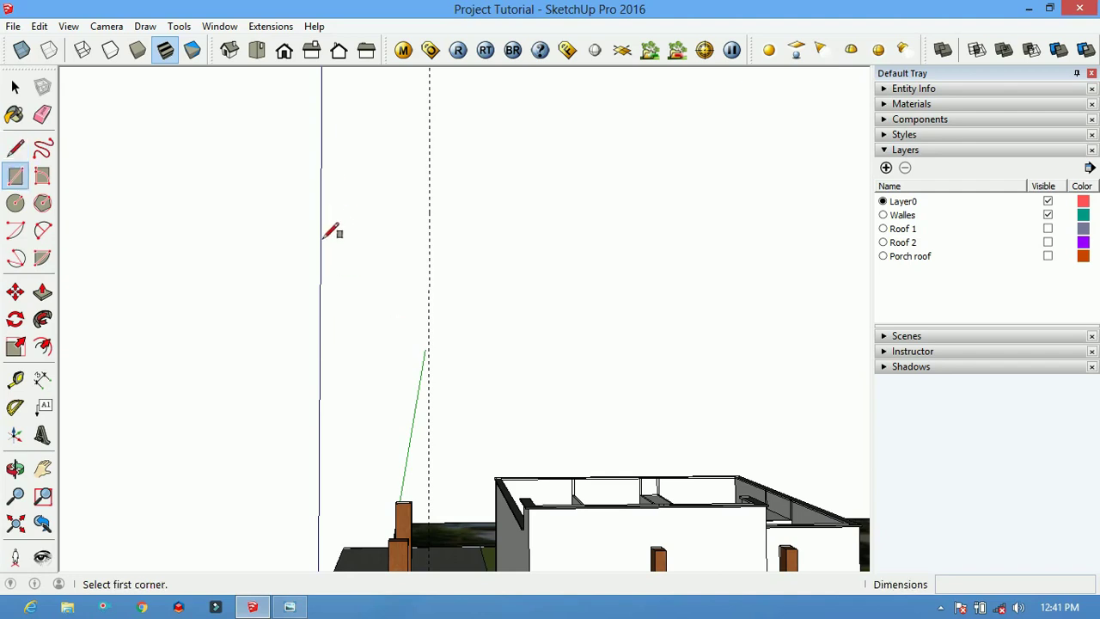
pyautogui.press('Escape')
pyautogui.scroll(-1, 387, 301)
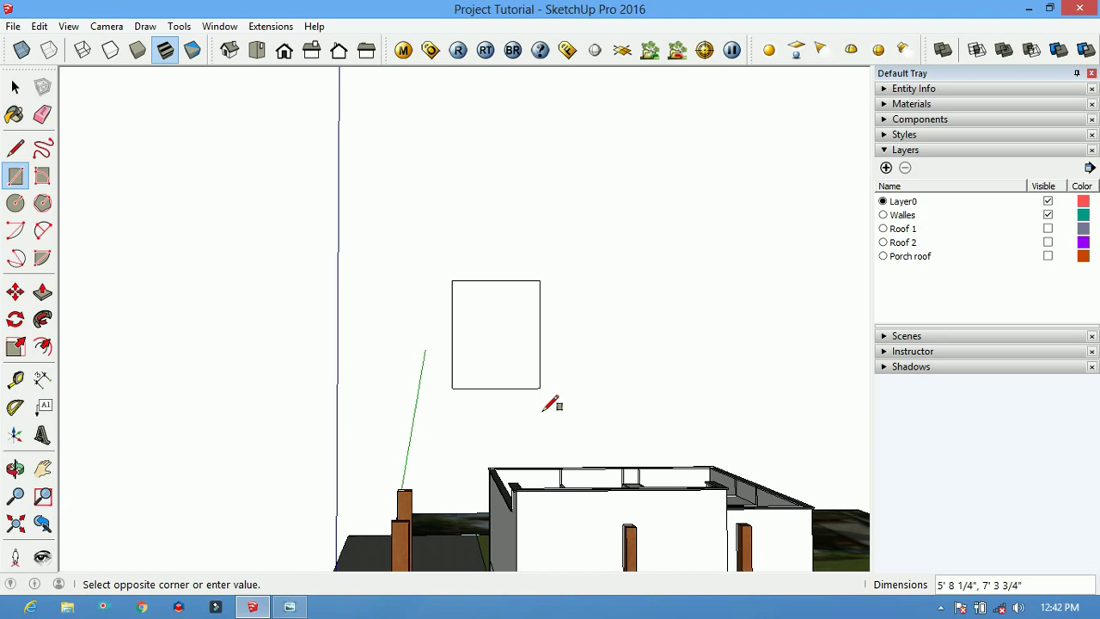
pyautogui.scroll(2, 529, 355)
pyautogui.press('t')
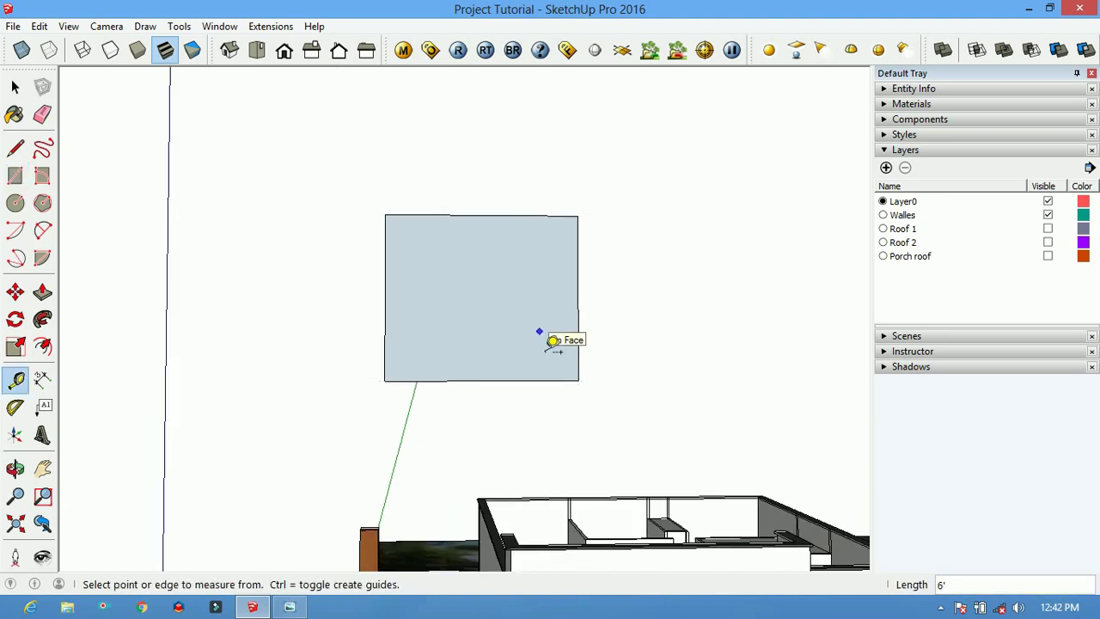
# Redraw the upright rectangle beside the house with the Rectangle tool
pyautogui.press('r')
pyautogui.click(308, 216)
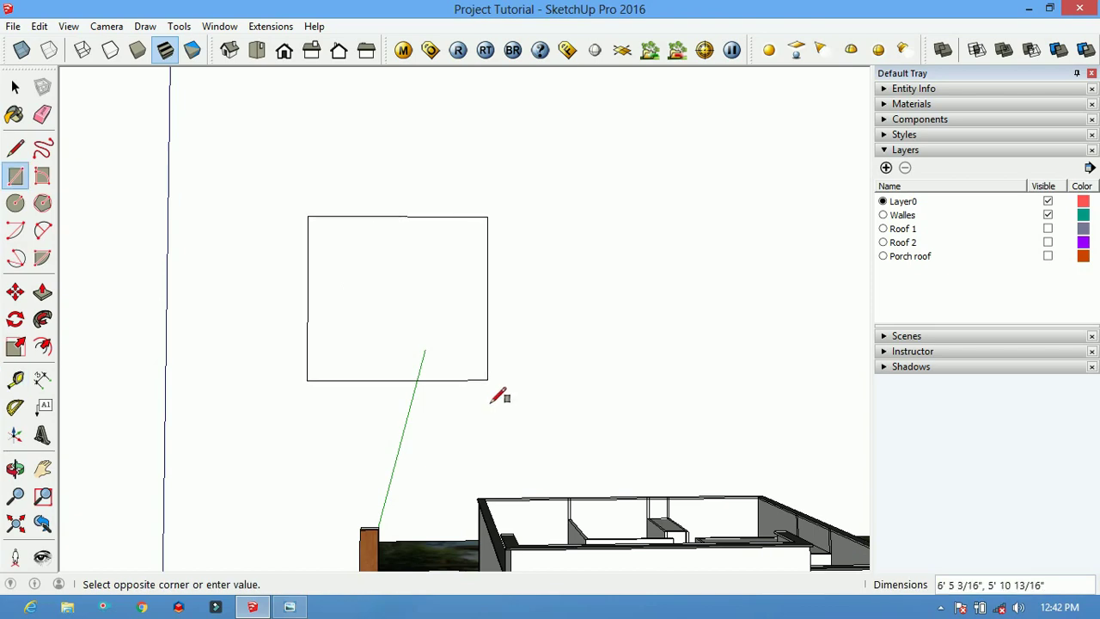
pyautogui.click(494, 399)
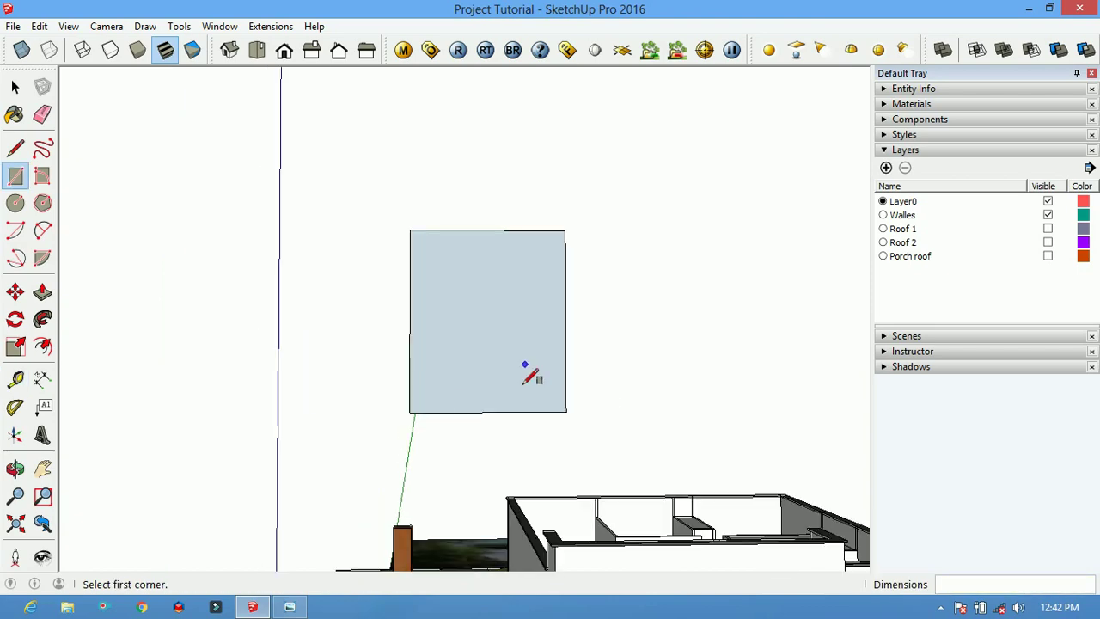
pyautogui.press('space')
pyautogui.rightClick(519, 372)
pyautogui.press('Escape')
pyautogui.moveTo(526, 369)
pyautogui.mouseDown(button='middle')
pyautogui.moveTo(425, 383)
pyautogui.moveTo(602, 275)
pyautogui.mouseUp(button='middle')
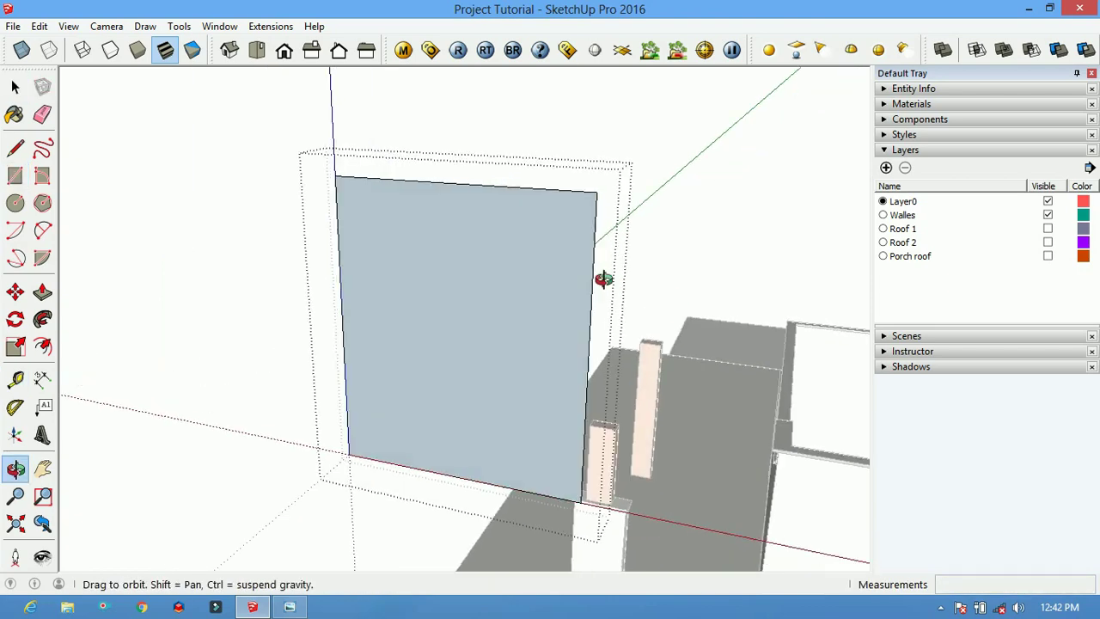
# Offset a 2" border inside the rectangle and pick Metal Silver from the Metal collection
pyautogui.press('f')
pyautogui.click(470, 203)
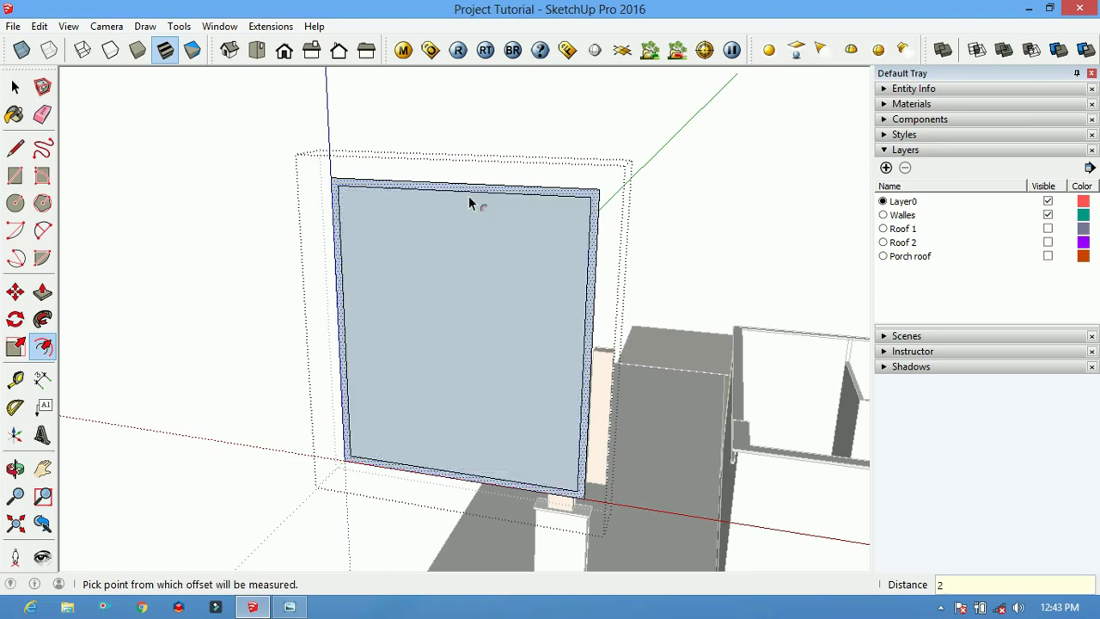
pyautogui.moveTo(469, 203); pyautogui.dragTo(479, 278, button='middle')
pyautogui.press('b')
pyautogui.click(1056, 207)
pyautogui.click(960, 314)
pyautogui.click(980, 281)
# Push/Pull the Metal Silver frame border outward
pyautogui.moveTo(602, 192)
pyautogui.mouseDown(button='middle')
pyautogui.moveTo(582, 215)
pyautogui.moveTo(288, 270)
pyautogui.mouseUp(button='middle')
pyautogui.press('p')
pyautogui.moveTo(288, 270); pyautogui.dragTo(303, 258)
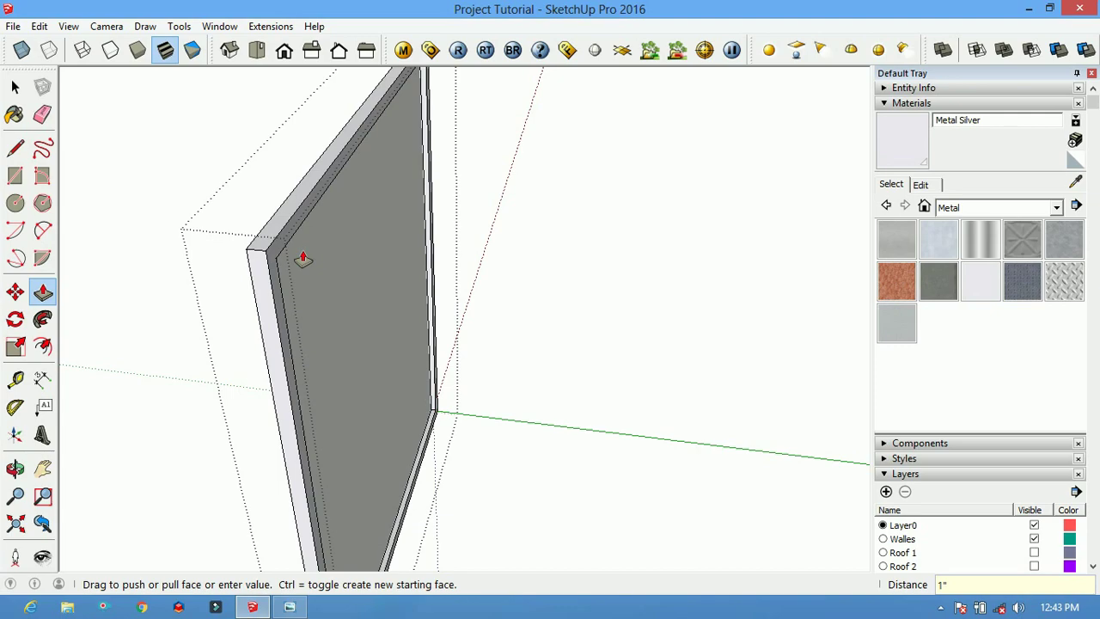
pyautogui.moveTo(302, 259); pyautogui.dragTo(692, 204, button='middle')
pyautogui.scroll(3, 601, 368)
pyautogui.scroll(2, 560, 235)
# Split the door into two panels with a vertical line and select the left panel
pyautogui.press('l')
pyautogui.moveTo(560, 235)
pyautogui.mouseDown(button='middle')
pyautogui.moveTo(533, 475)
pyautogui.moveTo(535, 184)
pyautogui.moveTo(510, 228)
pyautogui.mouseUp(button='middle')
pyautogui.click(506, 249)
pyautogui.moveTo(629, 219); pyautogui.dragTo(596, 401, button='middle')
pyautogui.press('space')
pyautogui.click(514, 390)
pyautogui.rightClick(513, 390)
pyautogui.click(513, 339)
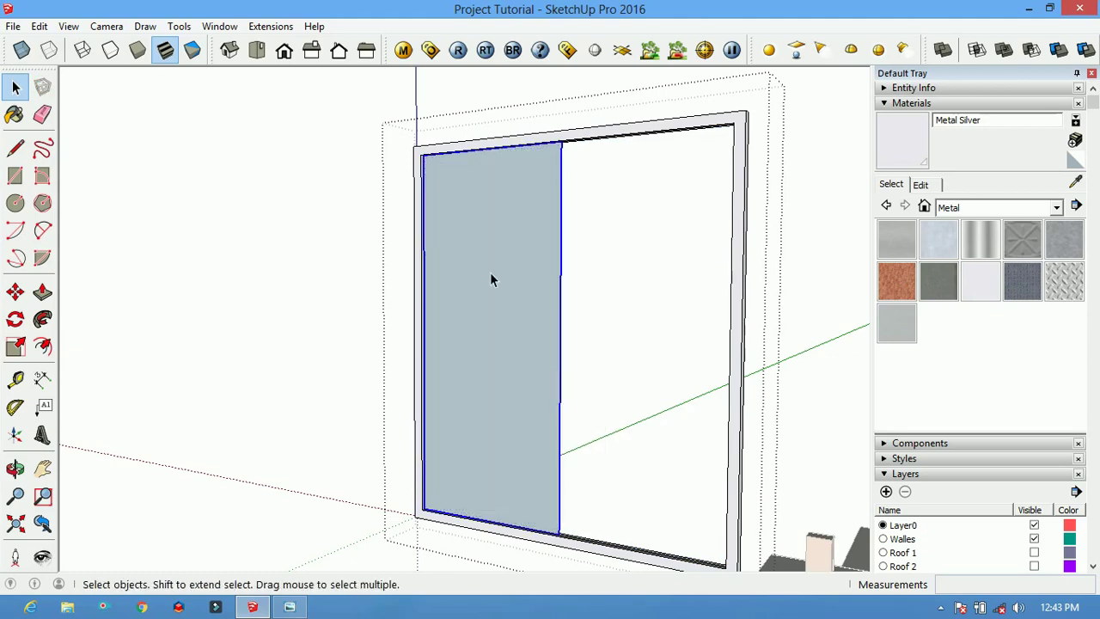
pyautogui.scroll(4, 466, 182)
# Offset a 5/8" inset border on the left door panel
pyautogui.press('f')
pyautogui.click(485, 115)
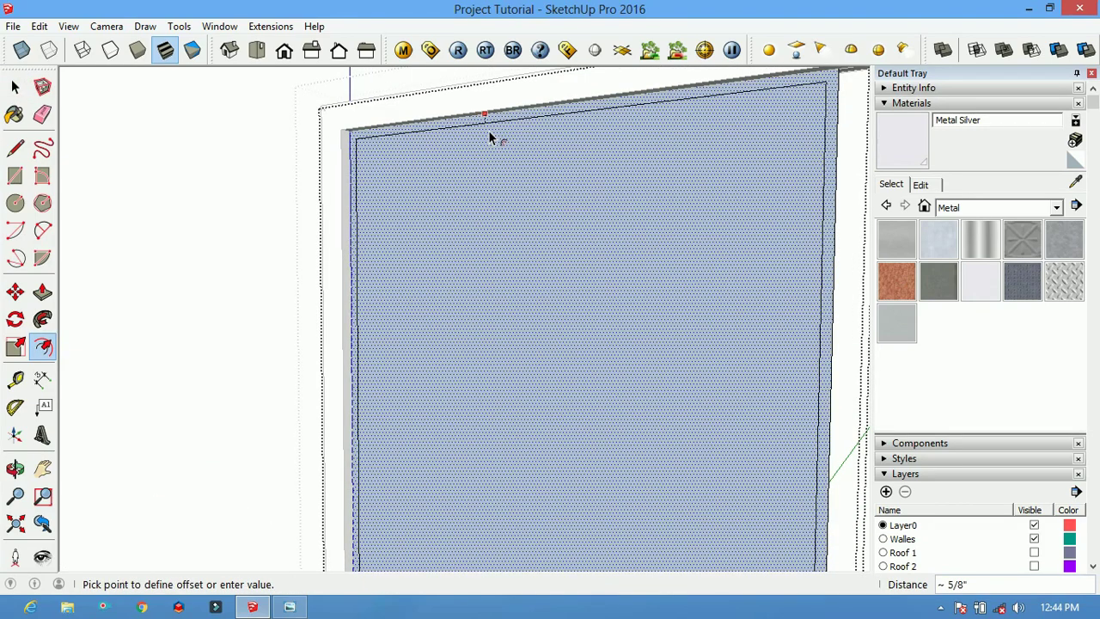
pyautogui.scroll(-3, 508, 138)
pyautogui.scroll(2, 507, 138)
pyautogui.press('b')
pyautogui.scroll(-3, 575, 149)
pyautogui.moveTo(575, 149)
pyautogui.mouseDown(button='middle')
pyautogui.moveTo(570, 189)
pyautogui.moveTo(626, 113)
pyautogui.mouseUp(button='middle')
pyautogui.scroll(3, 571, 189)
pyautogui.click(613, 107)
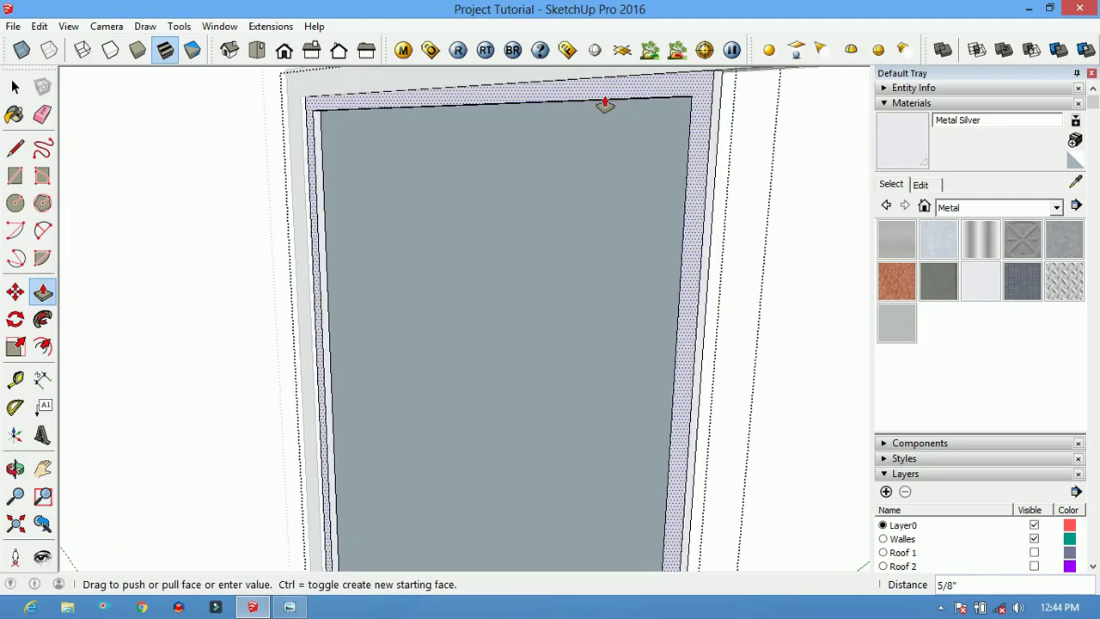
pyautogui.scroll(-3, 607, 104)
pyautogui.moveTo(607, 103)
pyautogui.mouseDown(button='middle')
pyautogui.moveTo(668, 123)
pyautogui.moveTo(366, 155)
pyautogui.moveTo(439, 361)
pyautogui.mouseUp(button='middle')
pyautogui.scroll(2, 365, 152)
pyautogui.scroll(-3, 374, 153)
pyautogui.press('b')
pyautogui.click(1057, 207)
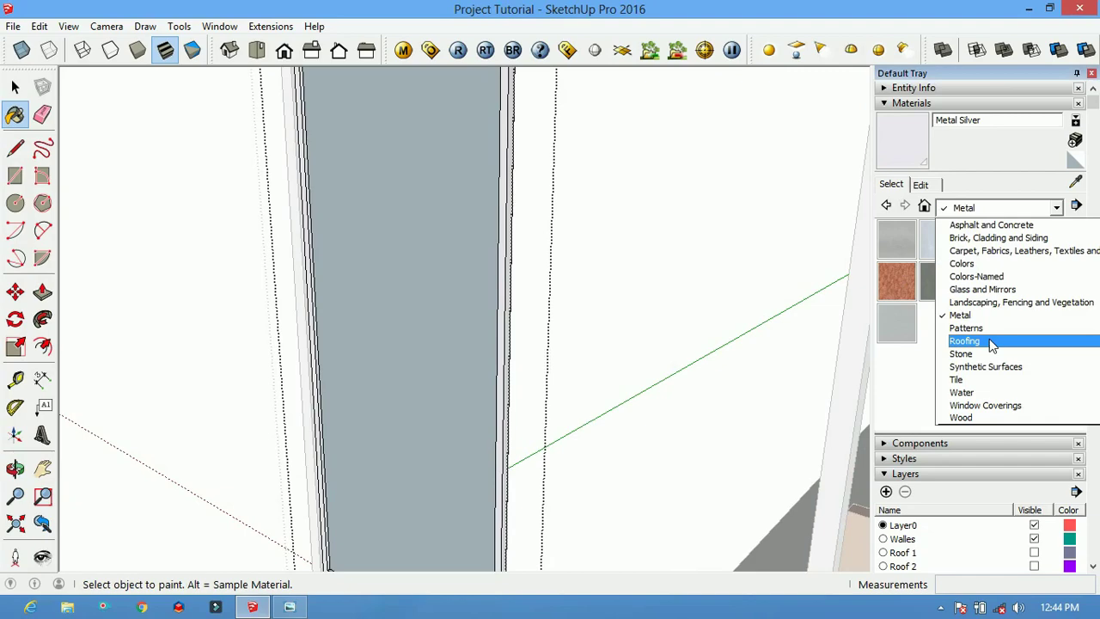
# Paint the window pane Translucent Glass Blue from the Glass and Mirrors collection
pyautogui.click(946, 287)
pyautogui.click(1022, 239)
pyautogui.click(404, 335)
pyautogui.scroll(-3, 543, 334)
pyautogui.press('space')
pyautogui.scroll(-2, 544, 334)
# Copy the blue glass pane with Move+Ctrl and place it beside the original
pyautogui.click(494, 389)
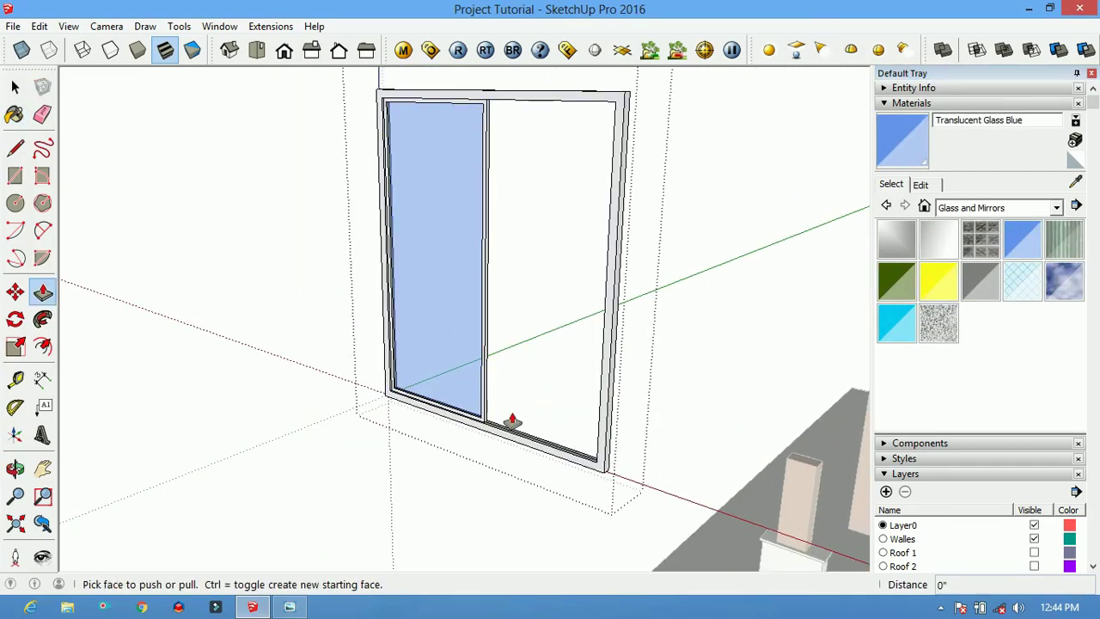
pyautogui.moveTo(512, 421); pyautogui.dragTo(381, 404, button='middle')
pyautogui.scroll(3, 380, 405)
pyautogui.press('space')
pyautogui.click(214, 498)
pyautogui.press('m')
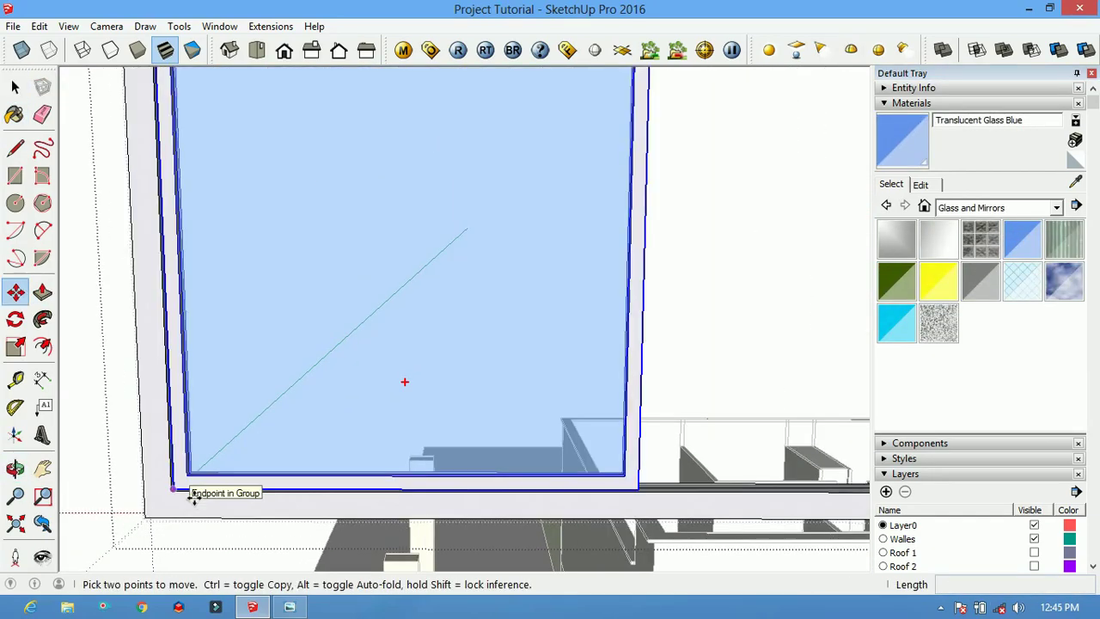
pyautogui.click(195, 497)
pyautogui.press('ctrl')
pyautogui.scroll(2, 652, 498)
pyautogui.click(656, 505)
pyautogui.scroll(-4, 636, 515)
pyautogui.moveTo(619, 523); pyautogui.dragTo(653, 476, button='middle')
pyautogui.scroll(-3, 653, 476)
pyautogui.scroll(-5, 503, 474)
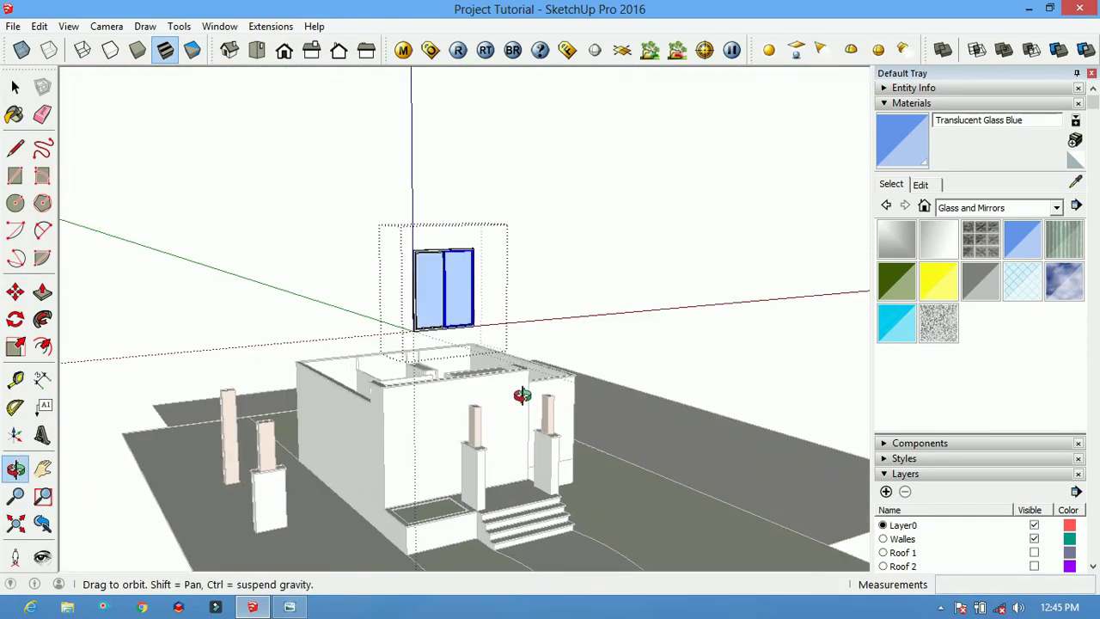
# Select the double glass window and move it against the side wall
pyautogui.press('space')
pyautogui.moveTo(518, 393)
pyautogui.mouseDown(button='middle')
pyautogui.moveTo(647, 416)
pyautogui.moveTo(393, 410)
pyautogui.moveTo(474, 339)
pyautogui.moveTo(386, 297)
pyautogui.mouseUp(button='middle')
pyautogui.click(384, 295)
pyautogui.click(399, 266)
pyautogui.scroll(2, 662, 458)
pyautogui.scroll(1, 654, 469)
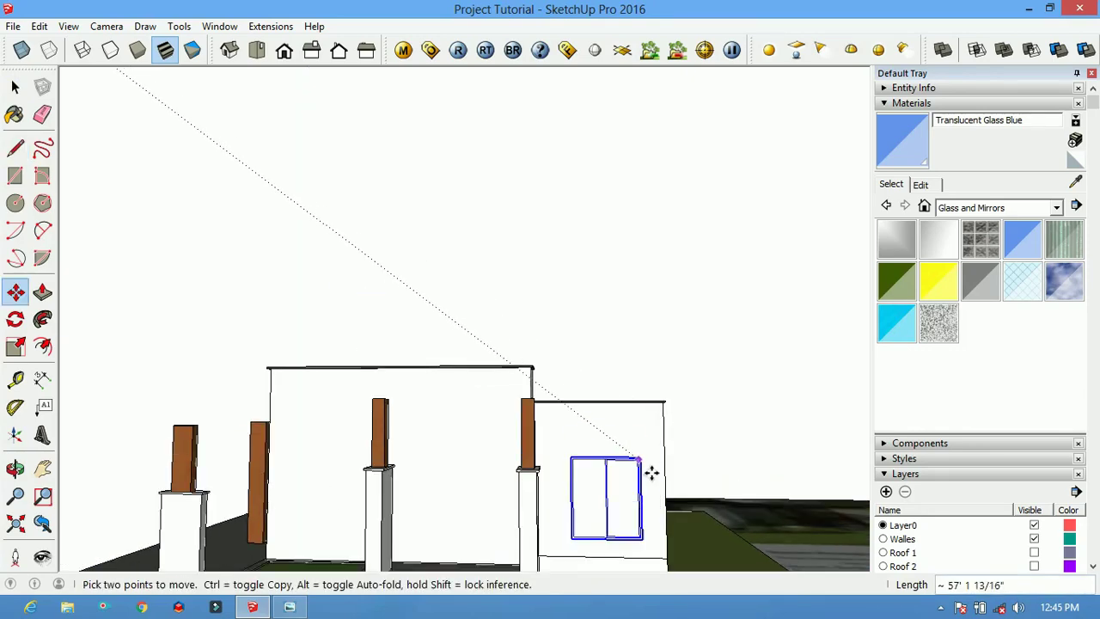
pyautogui.scroll(-2, 659, 443)
pyautogui.moveTo(659, 443); pyautogui.dragTo(644, 513, button='middle')
pyautogui.scroll(3, 656, 490)
pyautogui.press('t')
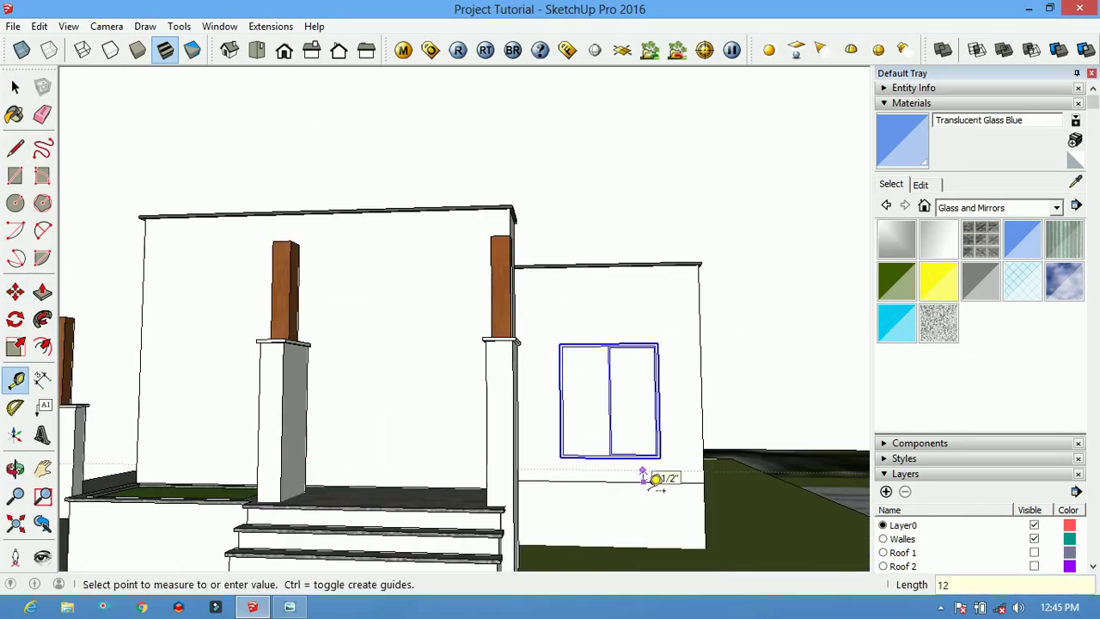
pyautogui.scroll(2, 656, 481)
pyautogui.press('m')
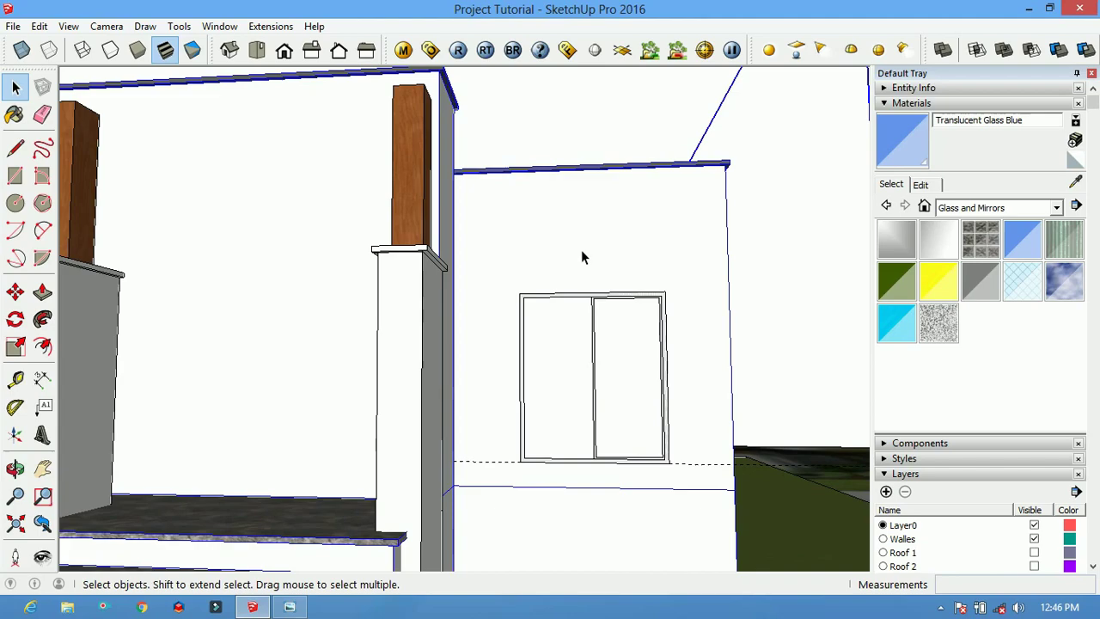
# Push/Pull the window glass inward to set it into the side wall
pyautogui.moveTo(581, 256); pyautogui.dragTo(527, 273, button='middle')
pyautogui.press('r')
pyautogui.moveTo(685, 448)
pyautogui.mouseDown(button='middle')
pyautogui.moveTo(533, 433)
pyautogui.moveTo(574, 411)
pyautogui.mouseUp(button='middle')
pyautogui.press('p')
pyautogui.scroll(-3, 573, 411)
pyautogui.moveTo(572, 450); pyautogui.dragTo(422, 484, button='middle')
pyautogui.press('p')
pyautogui.scroll(3, 438, 407)
pyautogui.moveTo(438, 407)
pyautogui.mouseDown(button='middle')
pyautogui.moveTo(165, 506)
pyautogui.moveTo(398, 338)
pyautogui.moveTo(596, 327)
pyautogui.mouseUp(button='middle')
pyautogui.press('p')
pyautogui.scroll(3, 454, 456)
pyautogui.moveTo(454, 456); pyautogui.dragTo(567, 371, button='middle')
pyautogui.scroll(3, 476, 395)
pyautogui.click(476, 395)
pyautogui.scroll(-2, 476, 334)
pyautogui.scroll(-2, 476, 335)
pyautogui.moveTo(503, 128)
pyautogui.mouseDown(button='middle')
pyautogui.moveTo(418, 387)
pyautogui.moveTo(793, 258)
pyautogui.moveTo(563, 399)
pyautogui.moveTo(438, 388)
pyautogui.mouseUp(button='middle')
pyautogui.scroll(3, 486, 321)
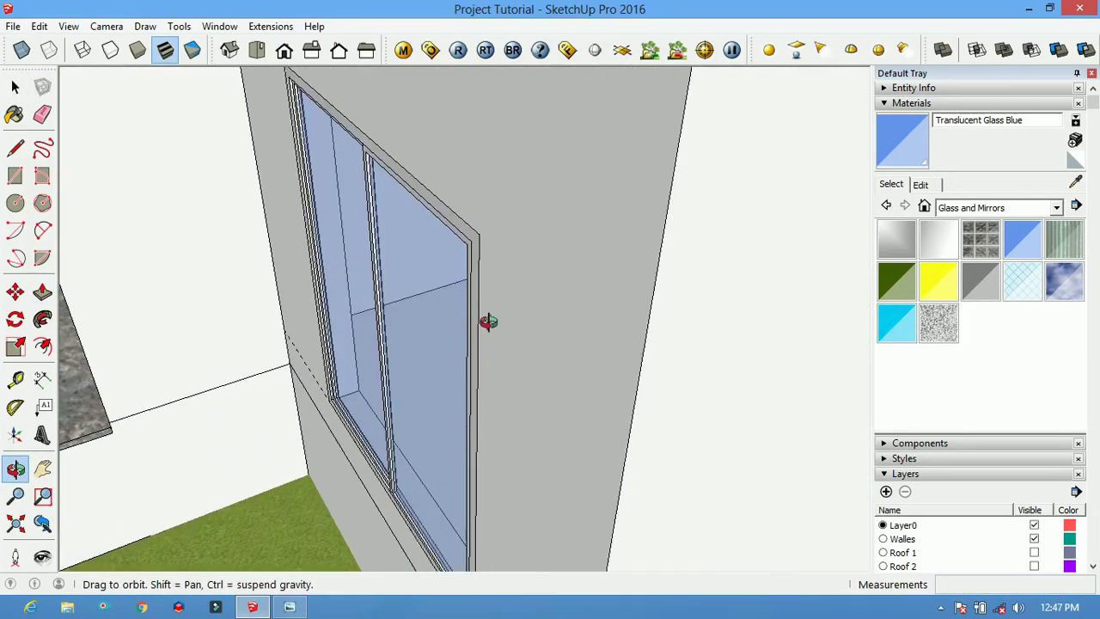
pyautogui.scroll(3, 421, 381)
pyautogui.scroll(-5, 418, 343)
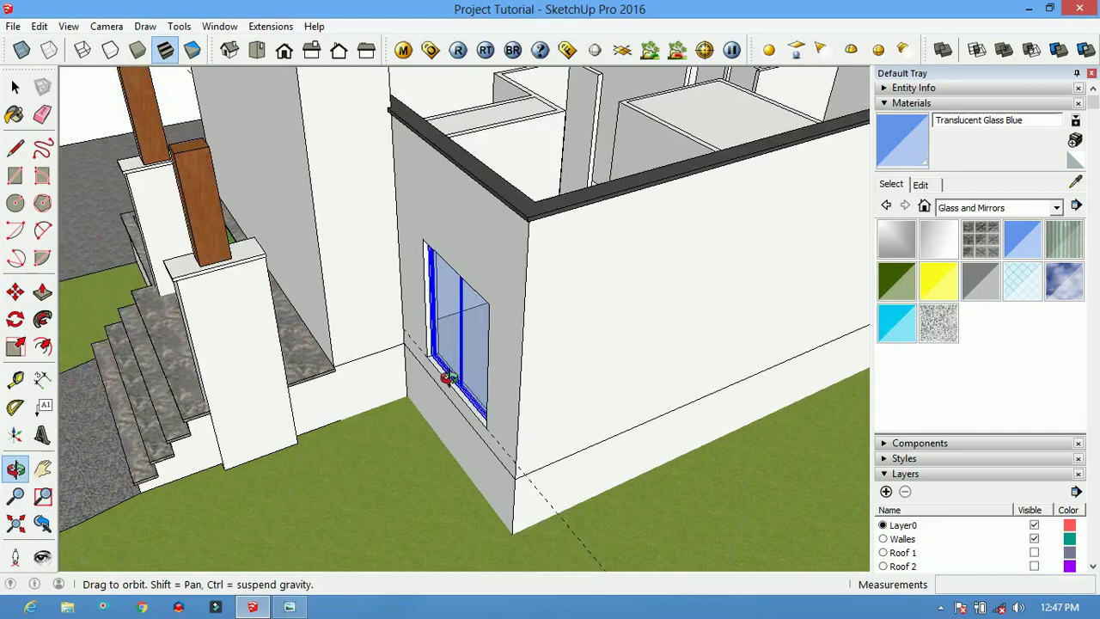
# Draw a vertical edge on the front wall beside the planter for a doorway-sized opening
pyautogui.moveTo(454, 367); pyautogui.dragTo(716, 239, button='middle')
pyautogui.press('space')
pyautogui.moveTo(658, 301); pyautogui.dragTo(660, 309, button='middle')
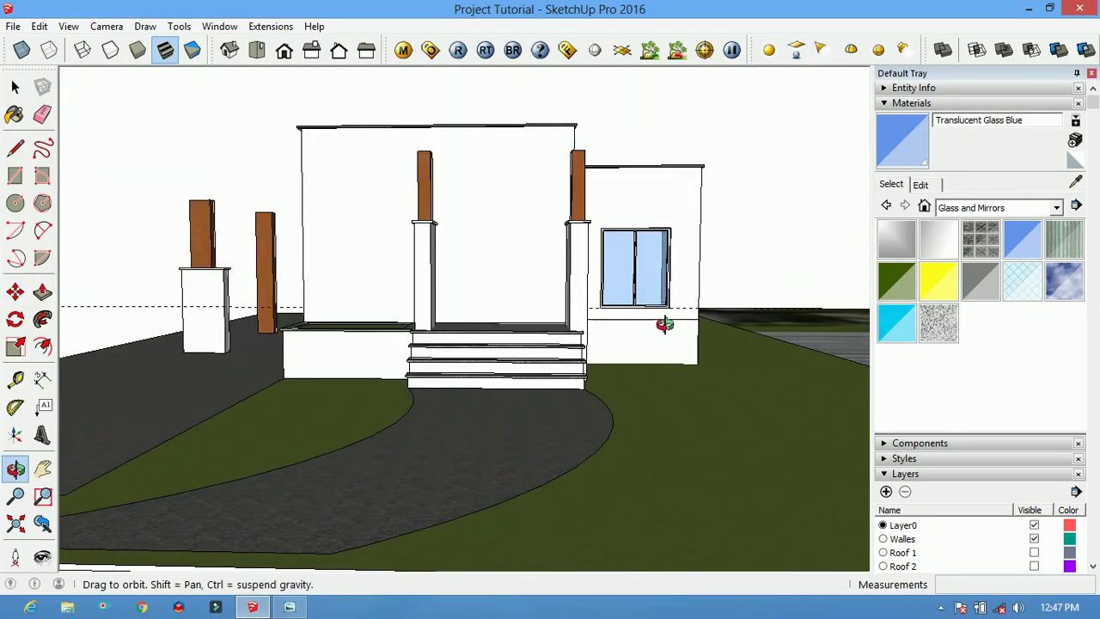
pyautogui.scroll(5, 424, 314)
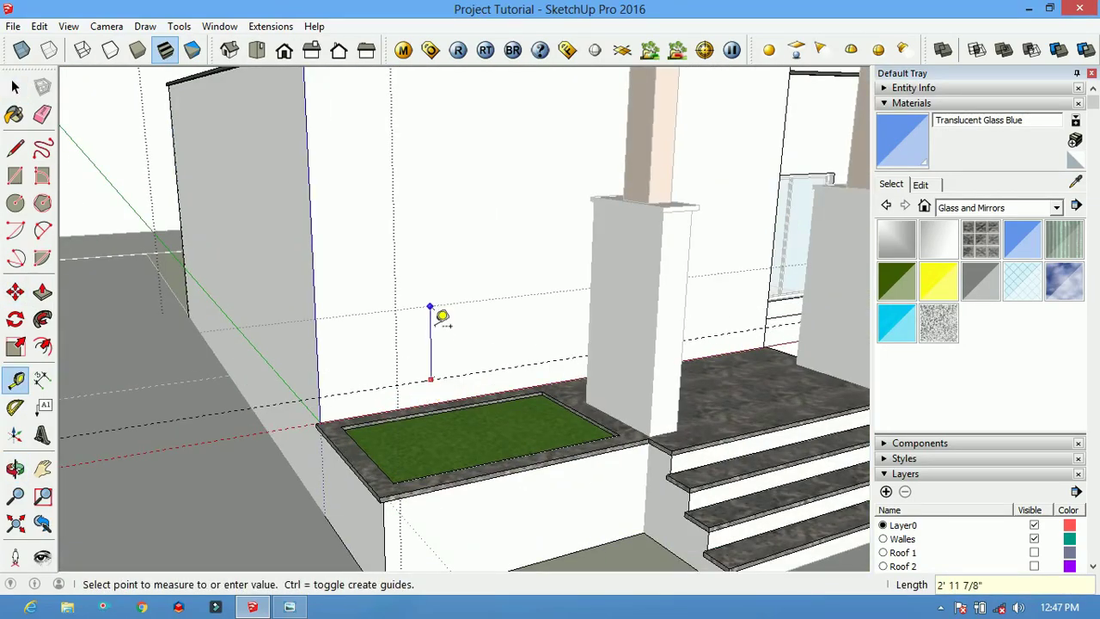
pyautogui.scroll(-3, 442, 316)
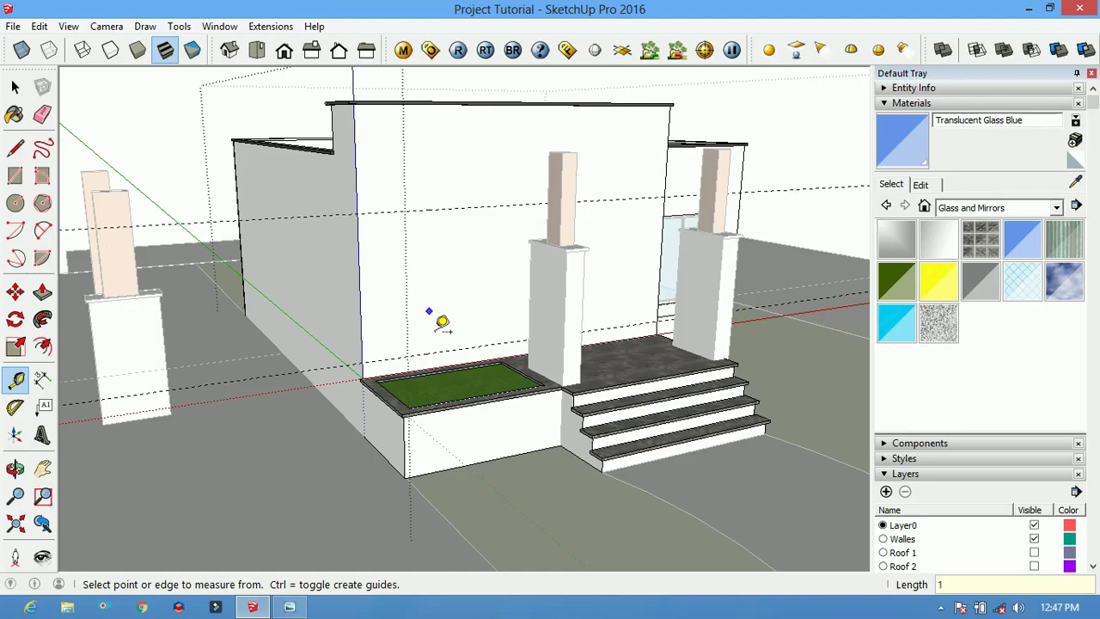
pyautogui.moveTo(441, 322); pyautogui.dragTo(504, 326, button='middle')
pyautogui.press('l')
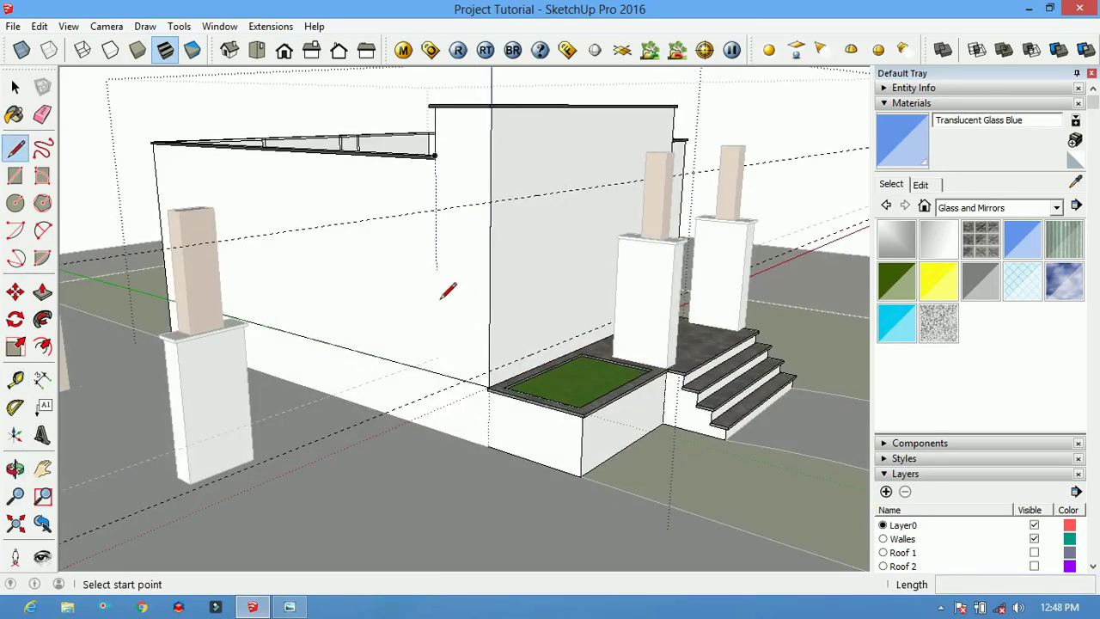
pyautogui.click(446, 181)
pyautogui.scroll(3, 446, 180)
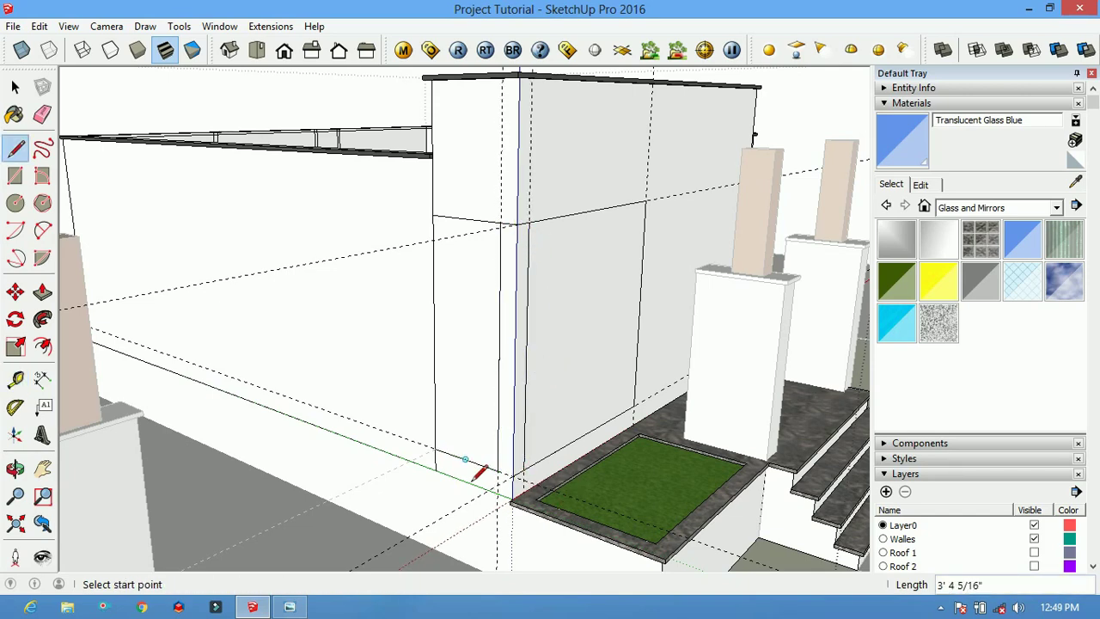
pyautogui.moveTo(533, 486)
pyautogui.mouseDown(button='middle')
pyautogui.moveTo(570, 484)
pyautogui.moveTo(590, 418)
pyautogui.mouseUp(button='middle')
# Push the outlined front-wall section 8" inward to form the doorway
pyautogui.press('p')
pyautogui.click(590, 418)
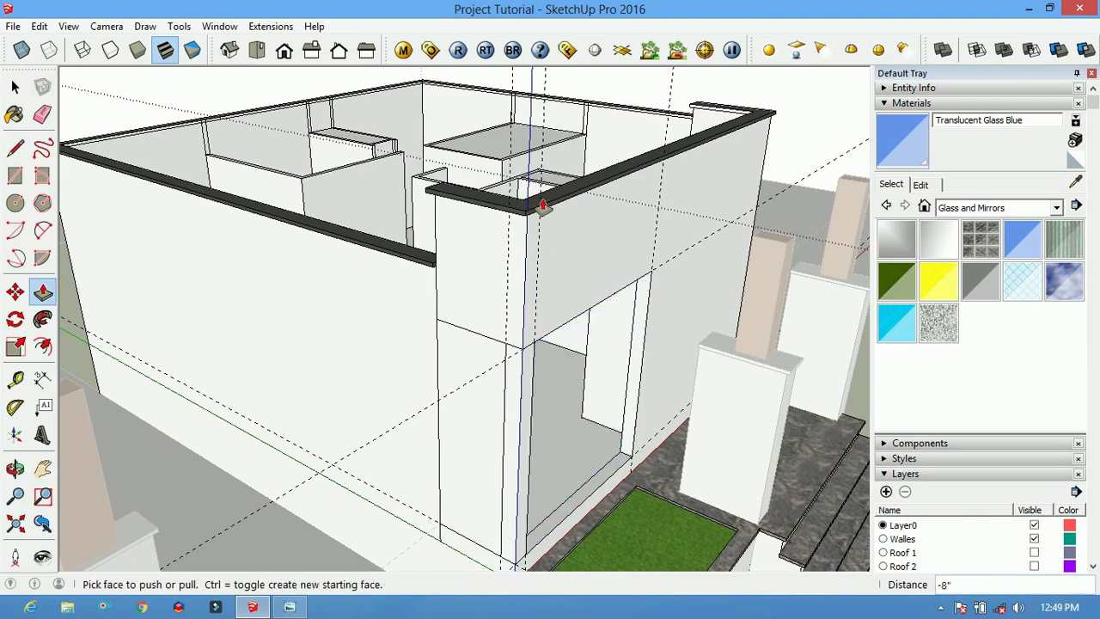
pyautogui.moveTo(531, 209)
pyautogui.mouseDown(button='middle')
pyautogui.moveTo(467, 540)
pyautogui.moveTo(722, 555)
pyautogui.moveTo(242, 467)
pyautogui.mouseUp(button='middle')
pyautogui.scroll(3, 463, 539)
pyautogui.scroll(5, 241, 467)
pyautogui.press('p')
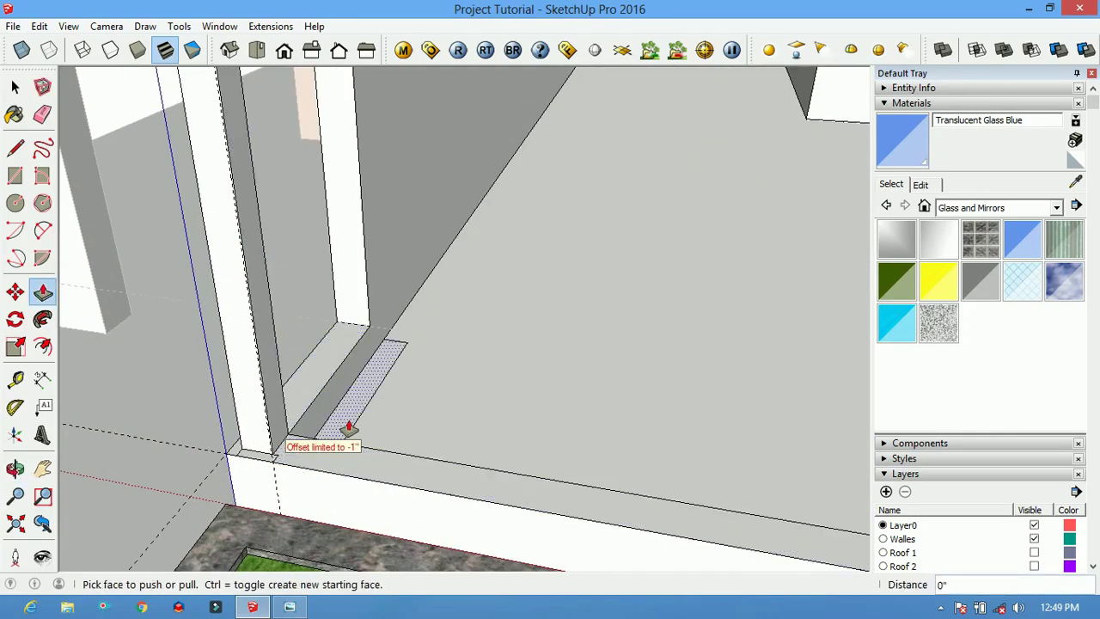
# Erase the stray edges left around the new doorway opening
pyautogui.press('e')
pyautogui.scroll(-2, 285, 463)
pyautogui.scroll(-3, 289, 459)
pyautogui.moveTo(289, 459)
pyautogui.mouseDown(button='middle')
pyautogui.moveTo(808, 501)
pyautogui.moveTo(756, 498)
pyautogui.mouseUp(button='middle')
pyautogui.scroll(-2, 705, 525)
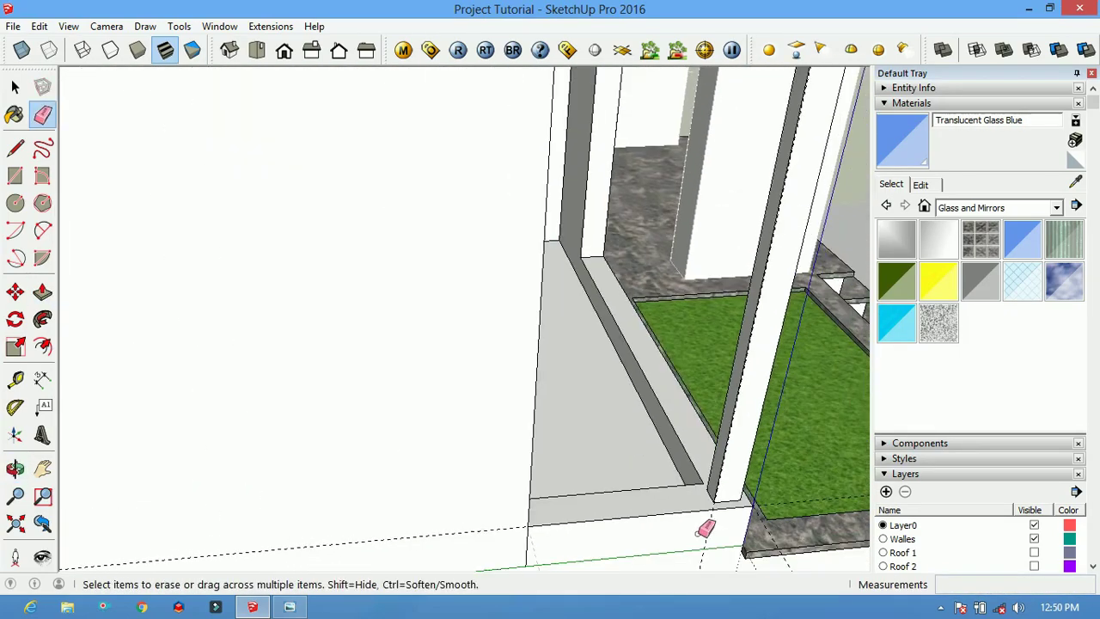
pyautogui.moveTo(705, 525); pyautogui.dragTo(479, 486, button='middle')
pyautogui.scroll(-3, 478, 487)
pyautogui.scroll(5, 516, 258)
pyautogui.moveTo(516, 258)
pyautogui.mouseDown(button='middle')
pyautogui.moveTo(761, 184)
pyautogui.moveTo(523, 238)
pyautogui.moveTo(746, 178)
pyautogui.mouseUp(button='middle')
pyautogui.scroll(3, 523, 238)
pyautogui.moveTo(746, 177); pyautogui.dragTo(698, 140)
pyautogui.moveTo(821, 146)
pyautogui.mouseDown(button='middle')
pyautogui.moveTo(786, 197)
pyautogui.moveTo(764, 180)
pyautogui.moveTo(686, 250)
pyautogui.moveTo(810, 282)
pyautogui.moveTo(850, 106)
pyautogui.moveTo(667, 518)
pyautogui.mouseUp(button='middle')
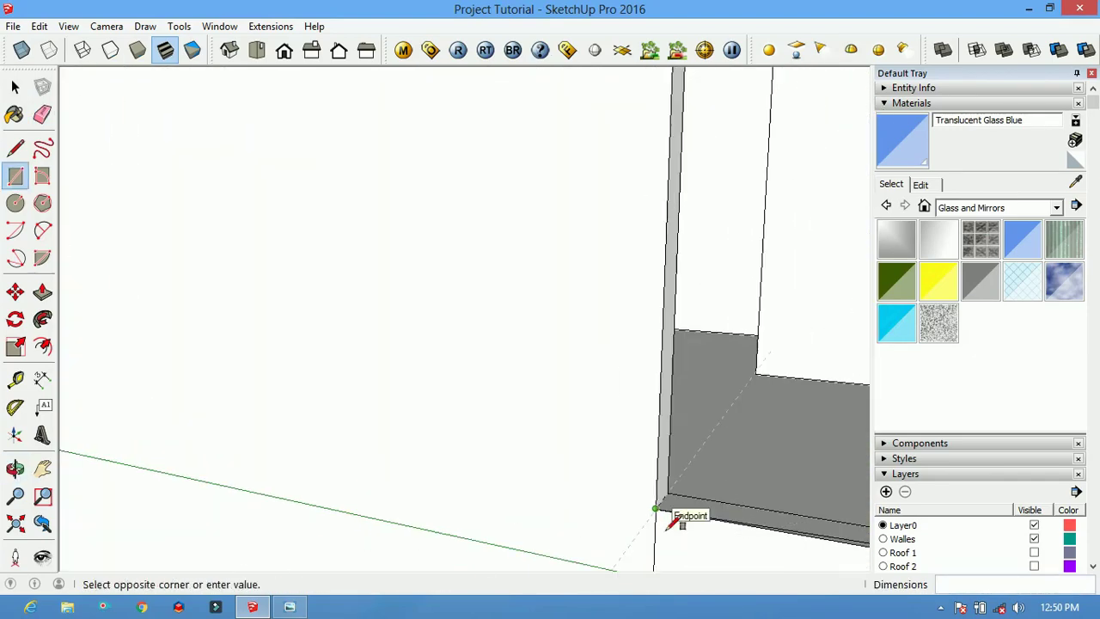
# Mark the doorway corner and draw a frame line across the doorway floor
pyautogui.scroll(-5, 673, 513)
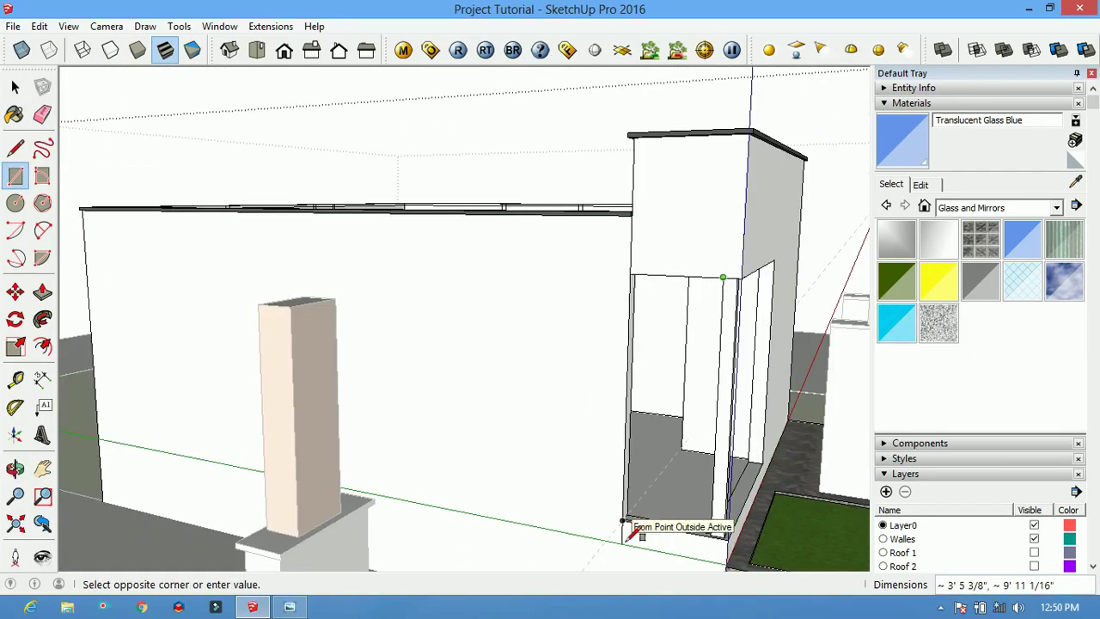
pyautogui.scroll(5, 724, 368)
pyautogui.moveTo(724, 368)
pyautogui.mouseDown(button='middle')
pyautogui.moveTo(742, 283)
pyautogui.moveTo(719, 180)
pyautogui.mouseUp(button='middle')
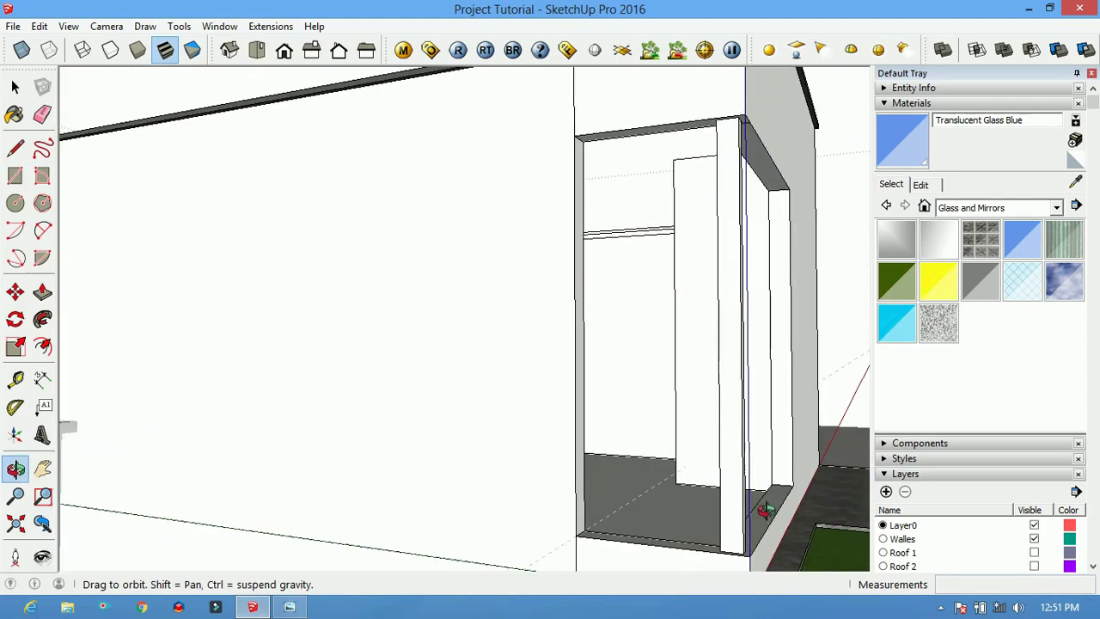
pyautogui.click(726, 563)
pyautogui.scroll(3, 675, 491)
pyautogui.press('Escape')
pyautogui.click(680, 478)
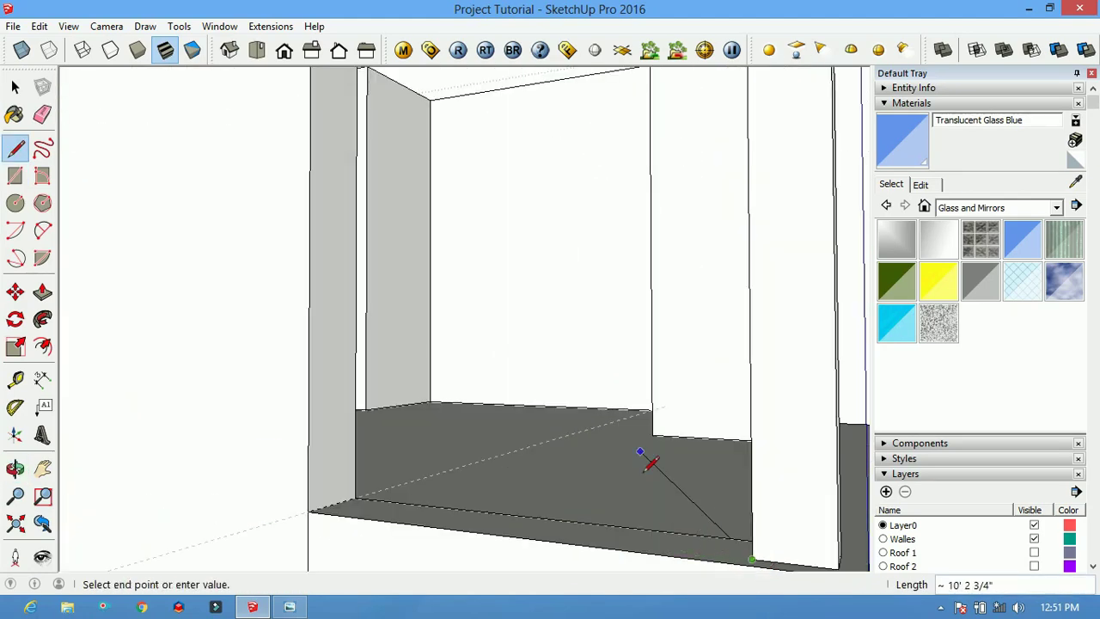
pyautogui.scroll(5, 645, 455)
pyautogui.scroll(-3, 548, 167)
pyautogui.scroll(-2, 489, 145)
pyautogui.press('Escape')
pyautogui.scroll(-10, 489, 145)
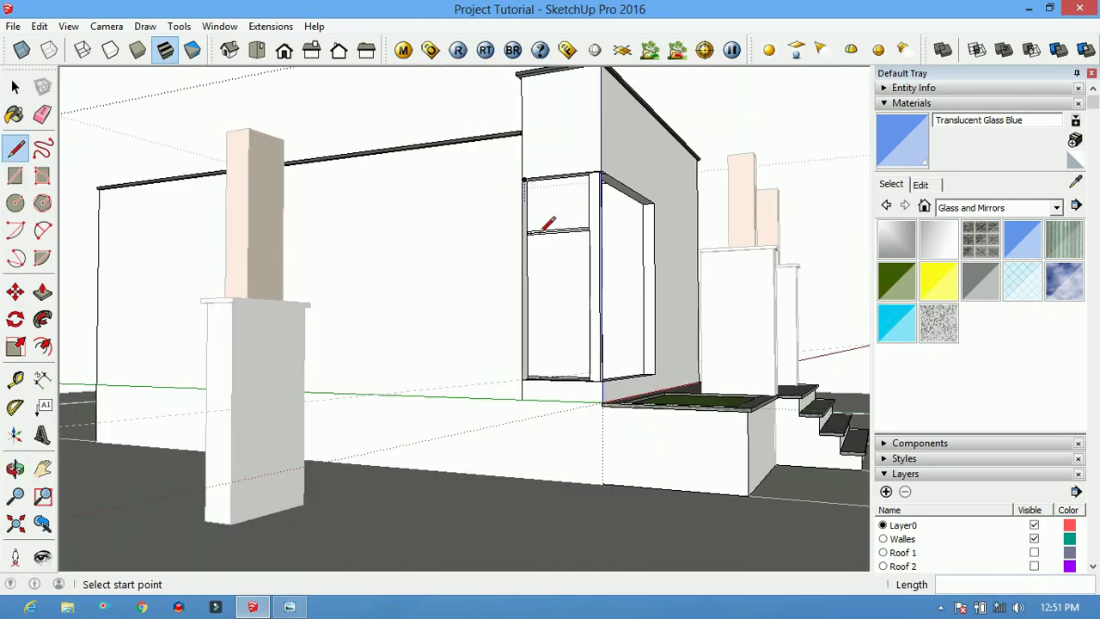
# Select the door panel and offset a narrow border inside its edges
pyautogui.moveTo(570, 283); pyautogui.dragTo(664, 528, button='middle')
pyautogui.scroll(8, 707, 398)
pyautogui.moveTo(707, 398); pyautogui.dragTo(691, 436, button='middle')
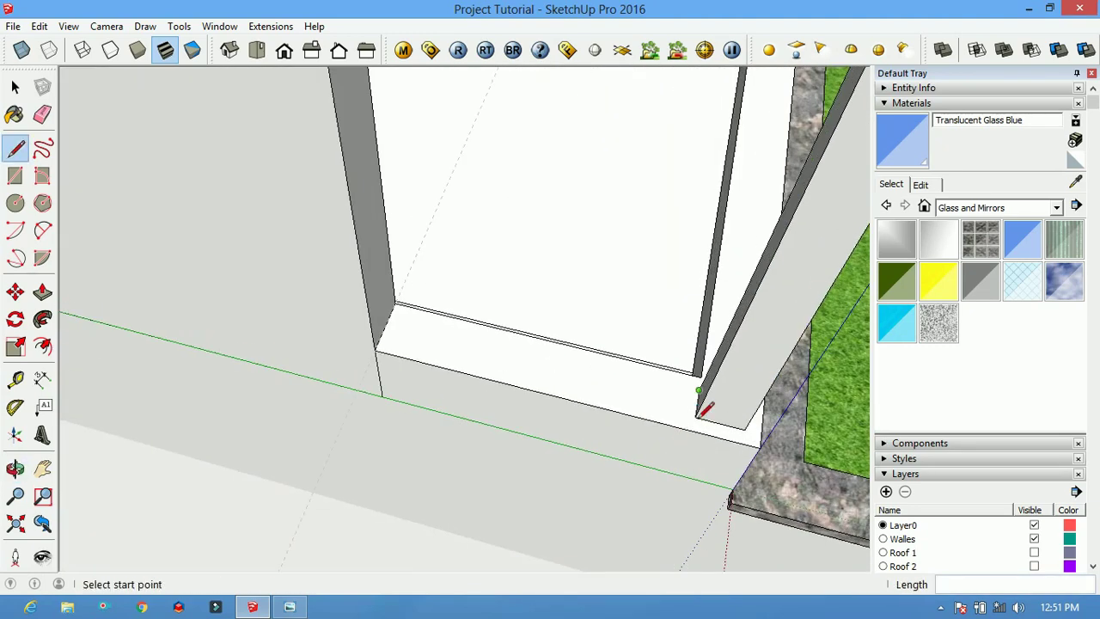
pyautogui.scroll(2, 701, 414)
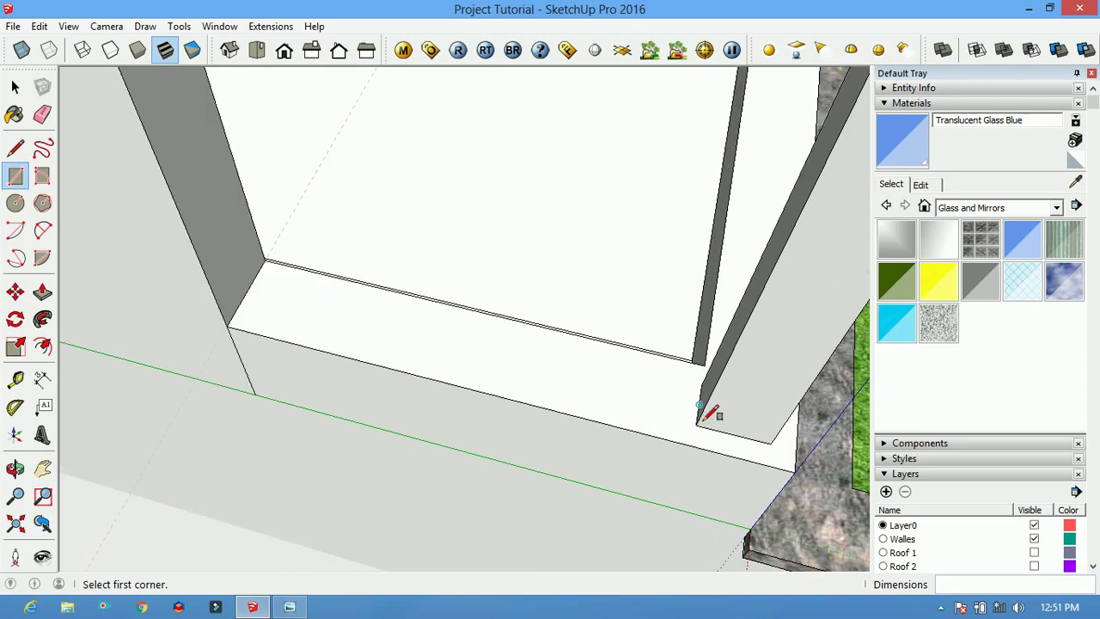
pyautogui.scroll(-3, 623, 363)
pyautogui.moveTo(504, 213); pyautogui.dragTo(474, 51, button='middle')
pyautogui.scroll(-5, 447, 128)
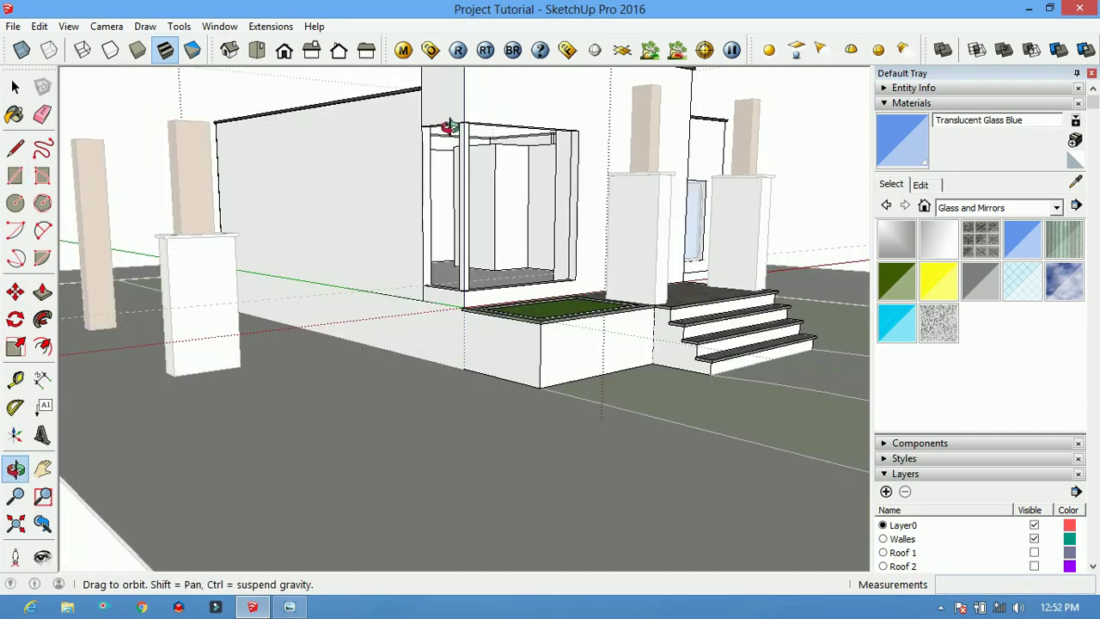
pyautogui.scroll(8, 435, 169)
pyautogui.scroll(-3, 435, 169)
pyautogui.moveTo(422, 172); pyautogui.dragTo(670, 319, button='middle')
pyautogui.press('space')
pyautogui.click(662, 280)
pyautogui.scroll(-2, 662, 284)
pyautogui.scroll(3, 667, 328)
pyautogui.press('f')
pyautogui.click(669, 130)
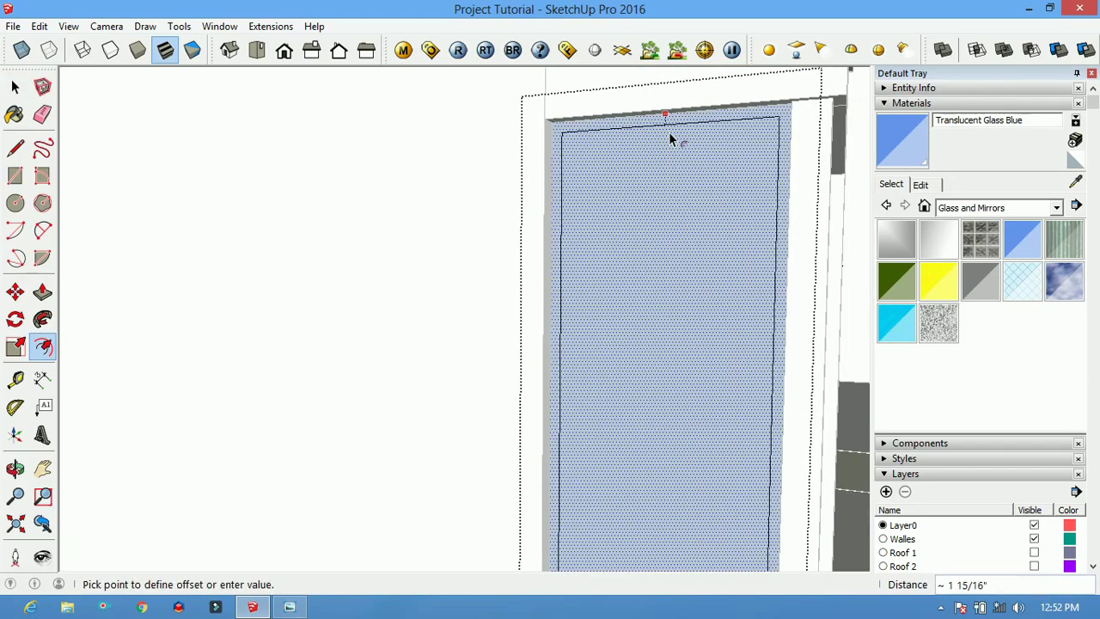
pyautogui.press('Escape')
pyautogui.scroll(3, 687, 138)
pyautogui.moveTo(687, 137); pyautogui.dragTo(695, 138, button='middle')
# Paint the door frame Metal Silver from the In Model materials
pyautogui.press('b')
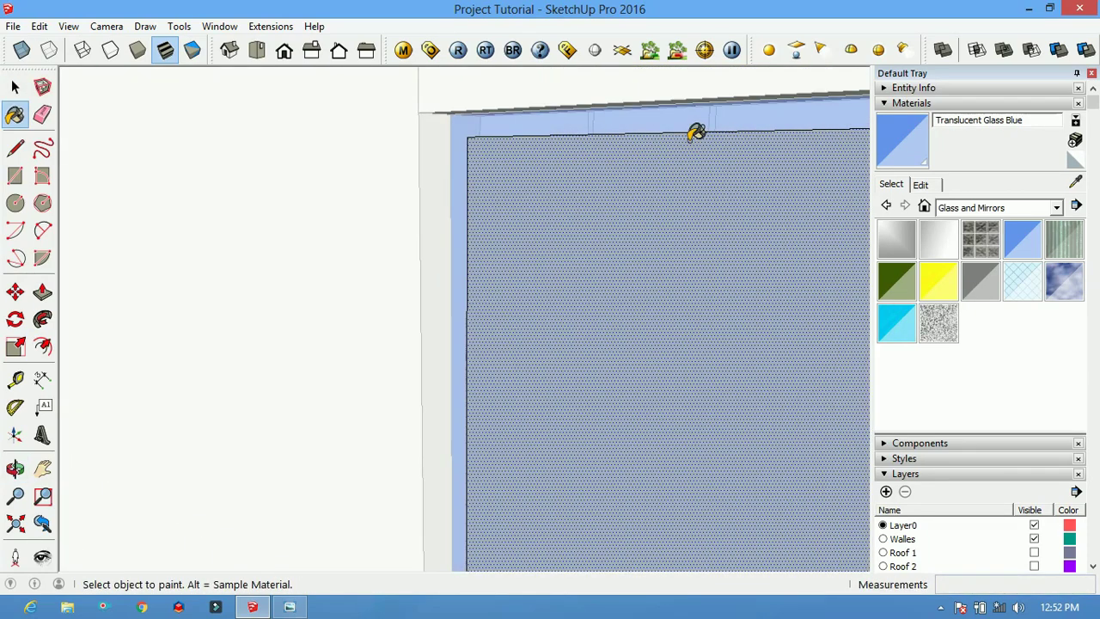
pyautogui.click(1056, 207)
pyautogui.click(980, 221)
pyautogui.click(1064, 239)
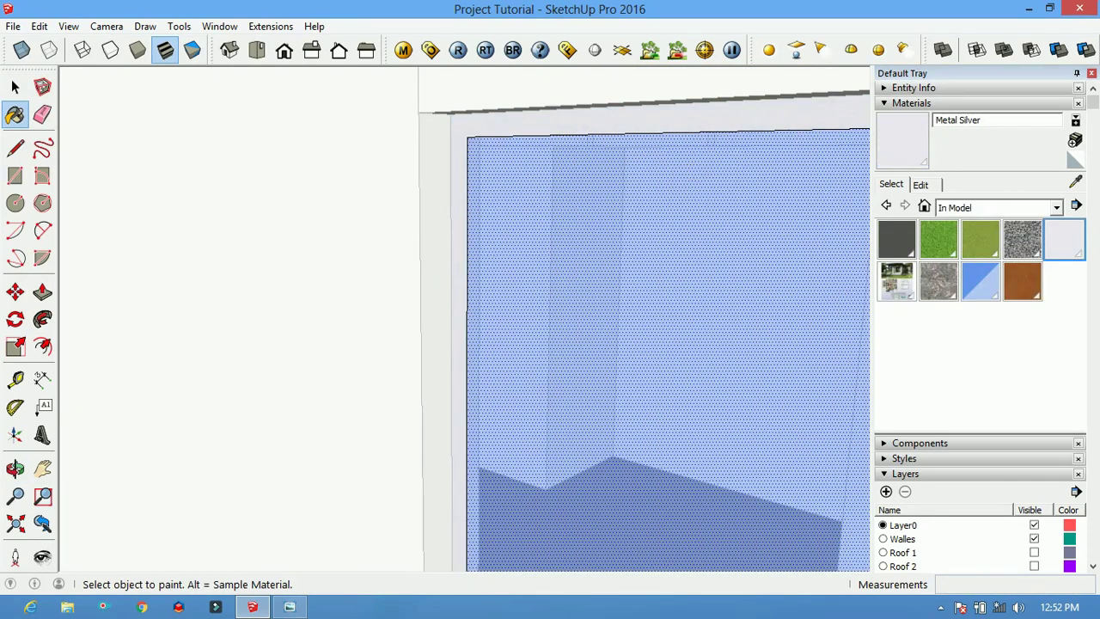
# Push/Pull the glass door face about 1 3/16" to give it thickness
pyautogui.press('p')
pyautogui.click(795, 129)
pyautogui.scroll(-2, 779, 129)
pyautogui.click(791, 120)
pyautogui.scroll(-2, 790, 120)
pyautogui.moveTo(791, 120)
pyautogui.mouseDown(button='middle')
pyautogui.moveTo(817, 181)
pyautogui.moveTo(194, 295)
pyautogui.moveTo(223, 403)
pyautogui.moveTo(472, 380)
pyautogui.moveTo(484, 277)
pyautogui.moveTo(386, 523)
pyautogui.mouseUp(button='middle')
pyautogui.scroll(3, 224, 402)
pyautogui.scroll(-3, 228, 404)
pyautogui.scroll(5, 483, 278)
# Start copying the glass door with Move+Ctrl from its corner
pyautogui.press('space')
pyautogui.scroll(-3, 494, 286)
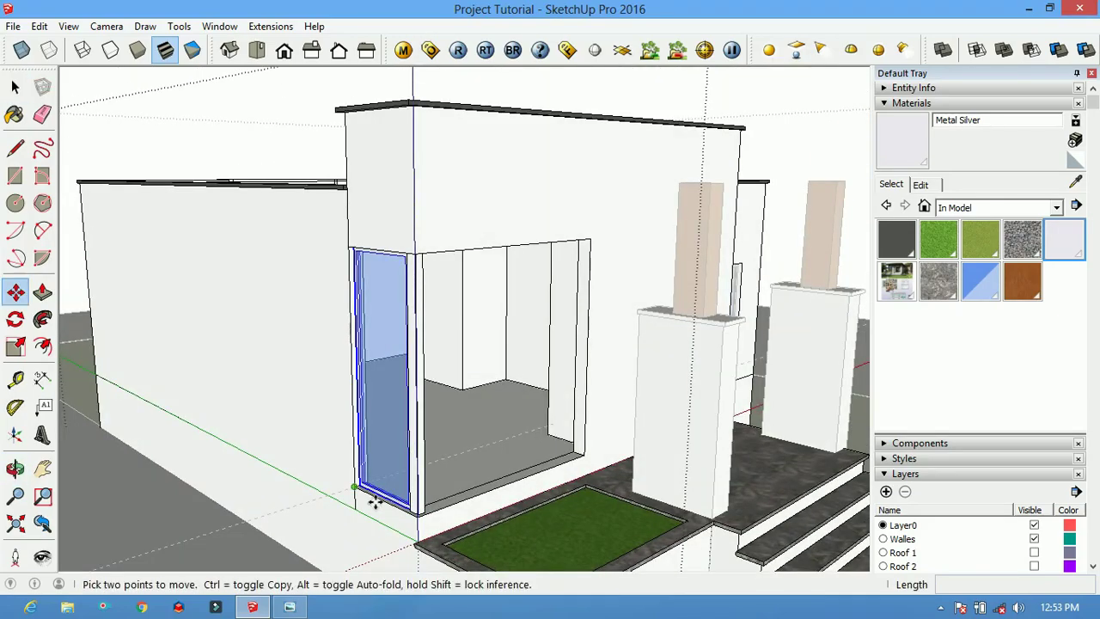
pyautogui.scroll(3, 375, 503)
pyautogui.click(375, 503)
pyautogui.press('ctrl')
# Snap the glass door panel into the front opening against the opening's endpoint
pyautogui.click(589, 570)
pyautogui.scroll(-3, 590, 570)
pyautogui.moveTo(589, 550); pyautogui.dragTo(498, 472, button='middle')
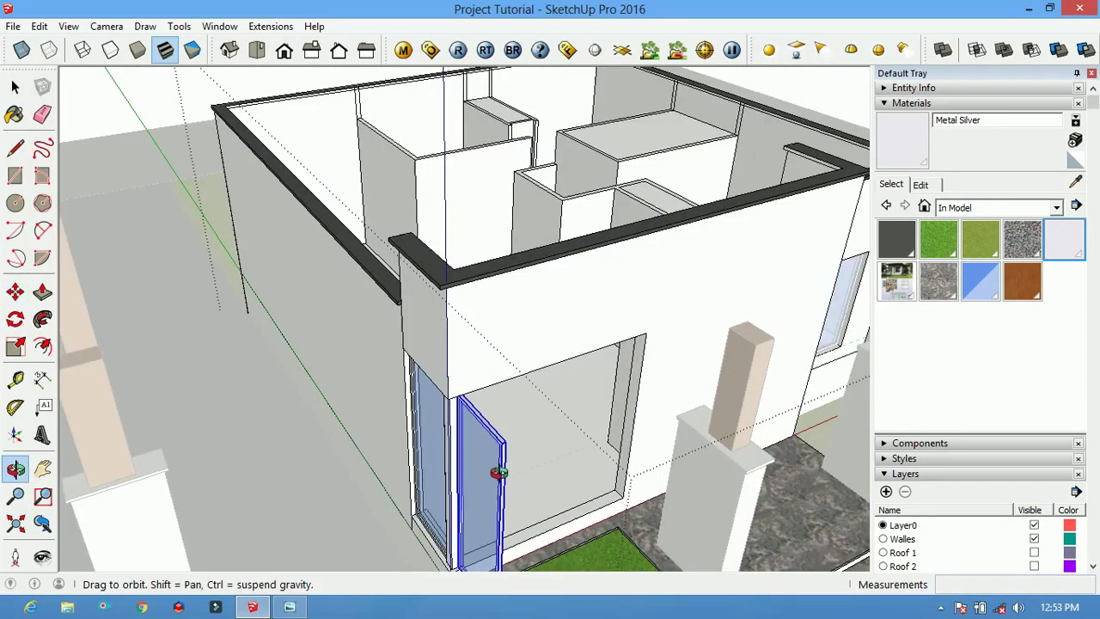
pyautogui.scroll(3, 481, 447)
pyautogui.click(504, 441)
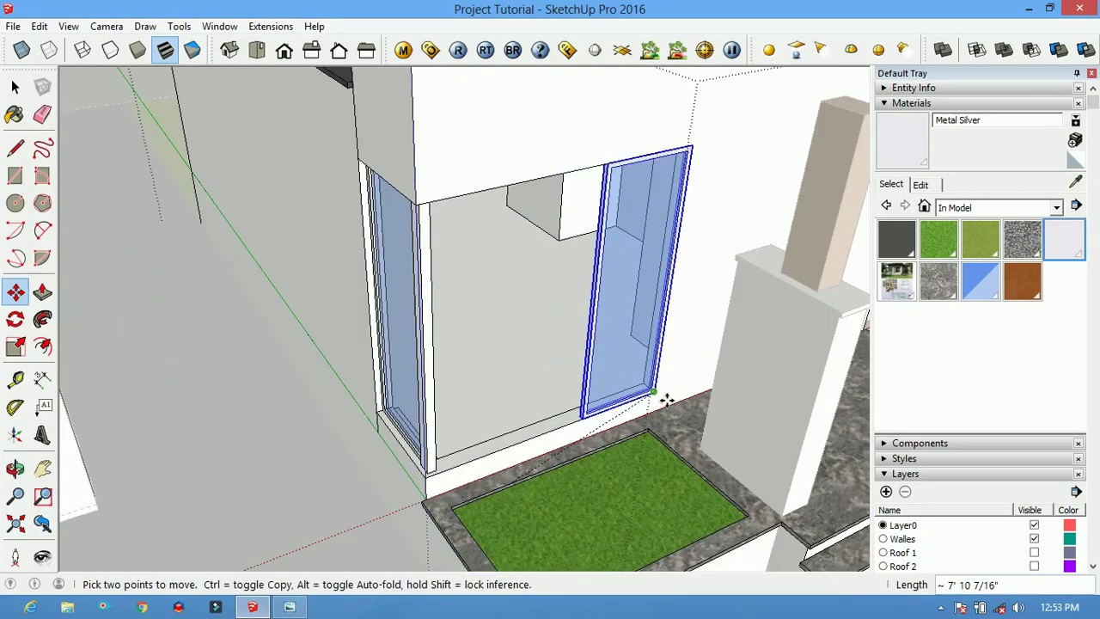
pyautogui.scroll(3, 663, 393)
pyautogui.scroll(-3, 666, 415)
pyautogui.click(666, 414)
pyautogui.scroll(3, 666, 415)
pyautogui.moveTo(666, 415); pyautogui.dragTo(658, 437, button='middle')
# Ctrl-copy the glass panel and place the copy beside the original
pyautogui.press('ctrl')
pyautogui.click(583, 432)
pyautogui.scroll(3, 504, 432)
pyautogui.click(556, 481)
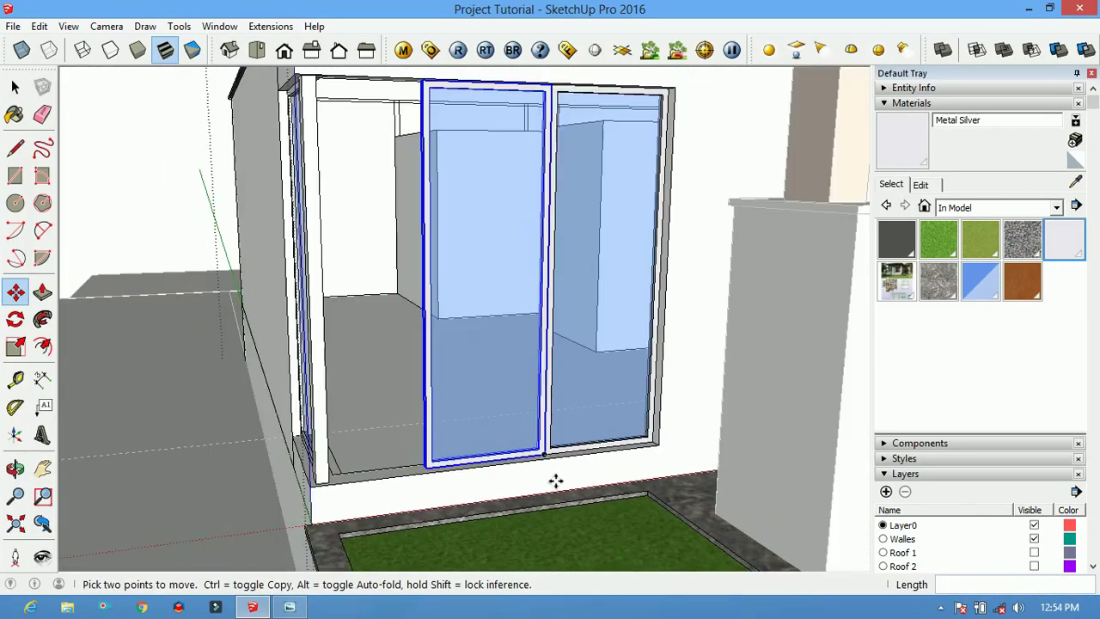
pyautogui.scroll(2, 556, 481)
pyautogui.click(553, 467)
pyautogui.scroll(2, 447, 481)
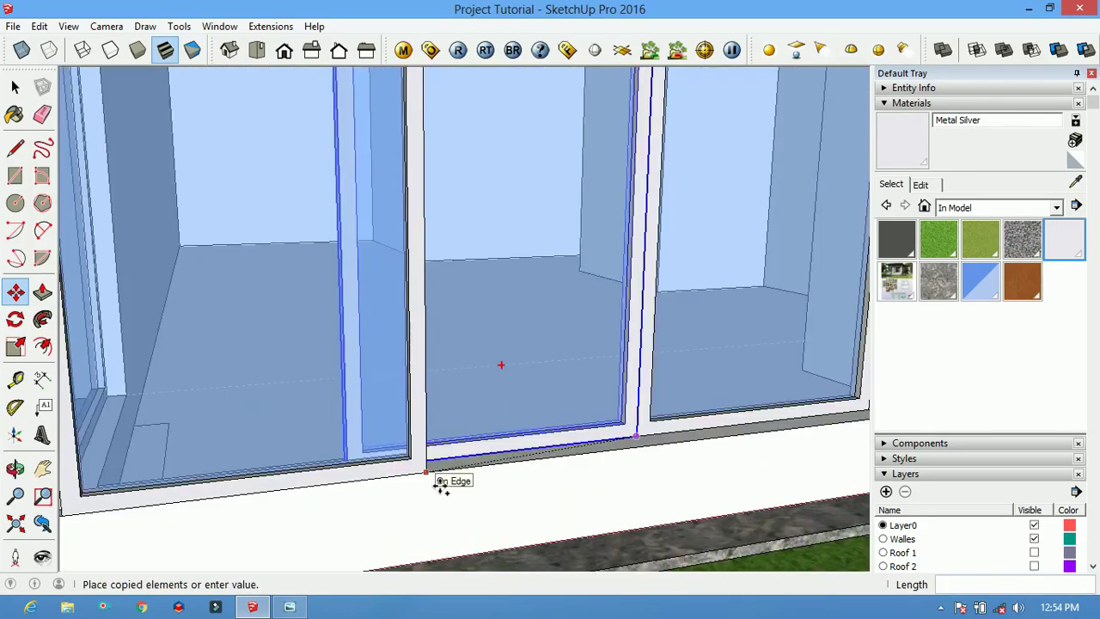
pyautogui.scroll(-1, 441, 486)
pyautogui.click(437, 474)
pyautogui.scroll(-2, 447, 469)
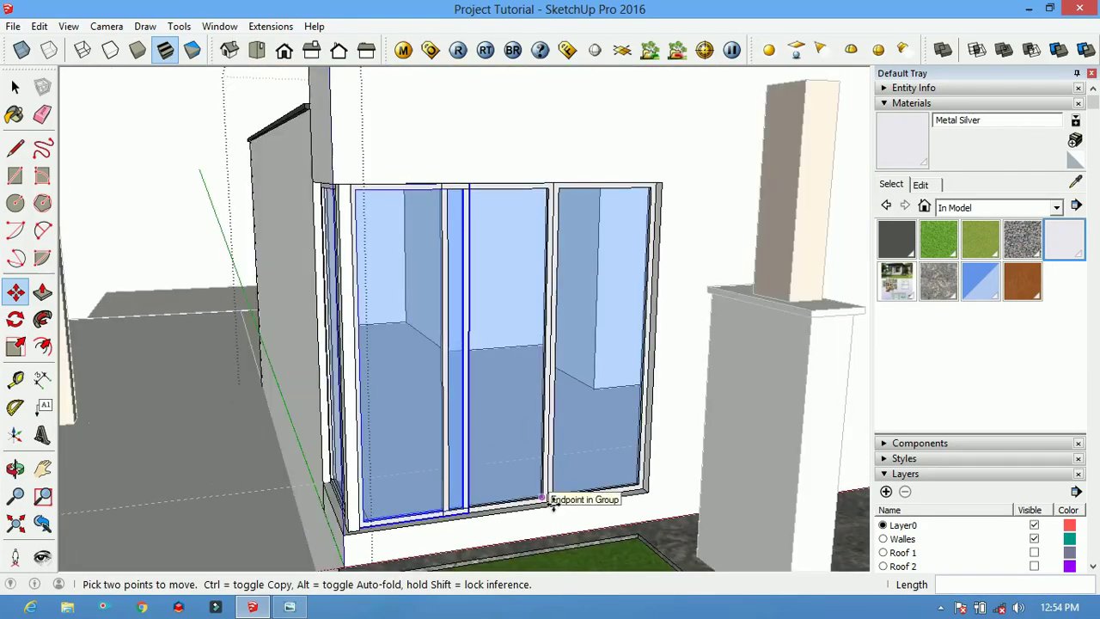
pyautogui.scroll(4, 553, 499)
# Nudge the copied glass panel 2" into place in the front opening
pyautogui.moveTo(545, 523); pyautogui.dragTo(599, 502, button='middle')
pyautogui.press('space')
pyautogui.press('m')
pyautogui.click(602, 484)
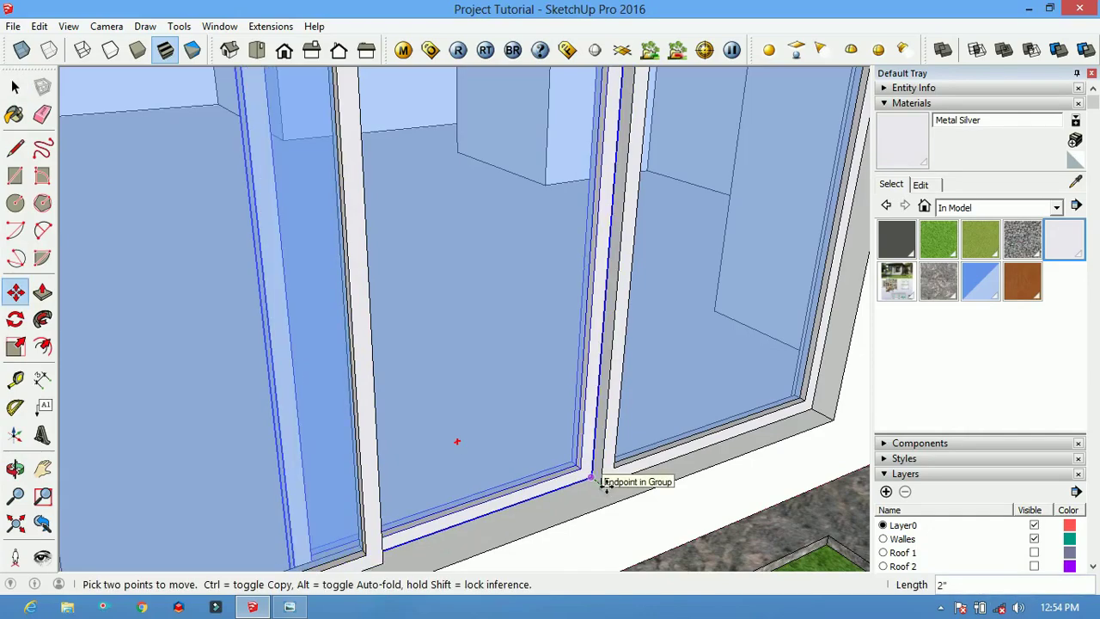
pyautogui.moveTo(564, 502)
pyautogui.mouseDown(button='middle')
pyautogui.moveTo(432, 418)
pyautogui.moveTo(523, 381)
pyautogui.moveTo(452, 226)
pyautogui.moveTo(532, 284)
pyautogui.mouseUp(button='middle')
pyautogui.click(256, 50)
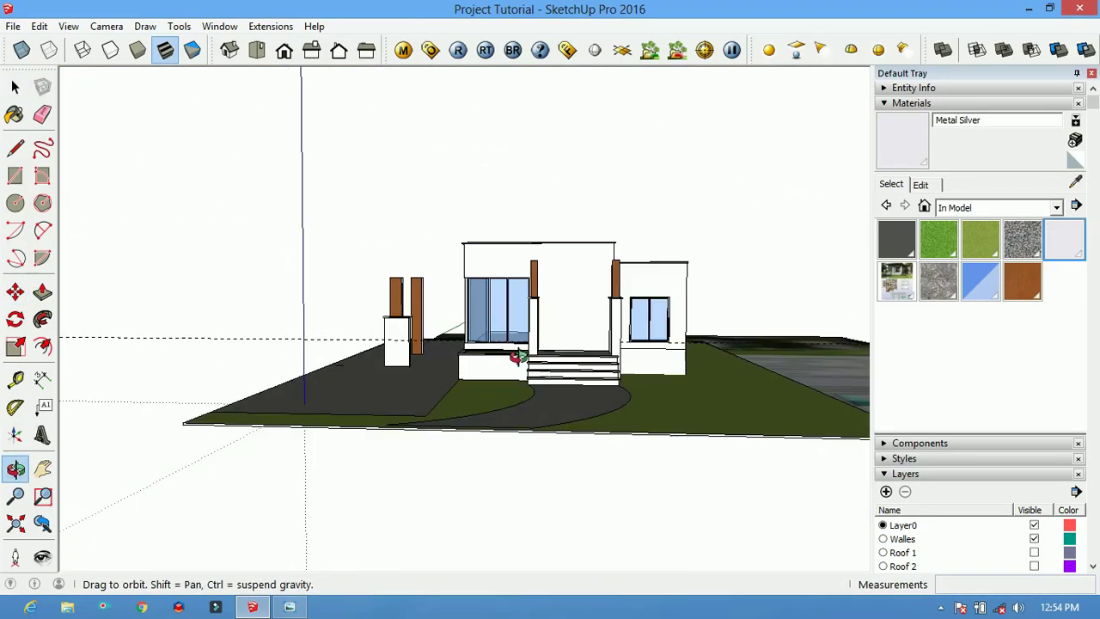
# In front view, draw a rectangle on the wall below the upper window
pyautogui.scroll(3, 490, 258)
pyautogui.moveTo(413, 258); pyautogui.dragTo(359, 396)
pyautogui.click(284, 50)
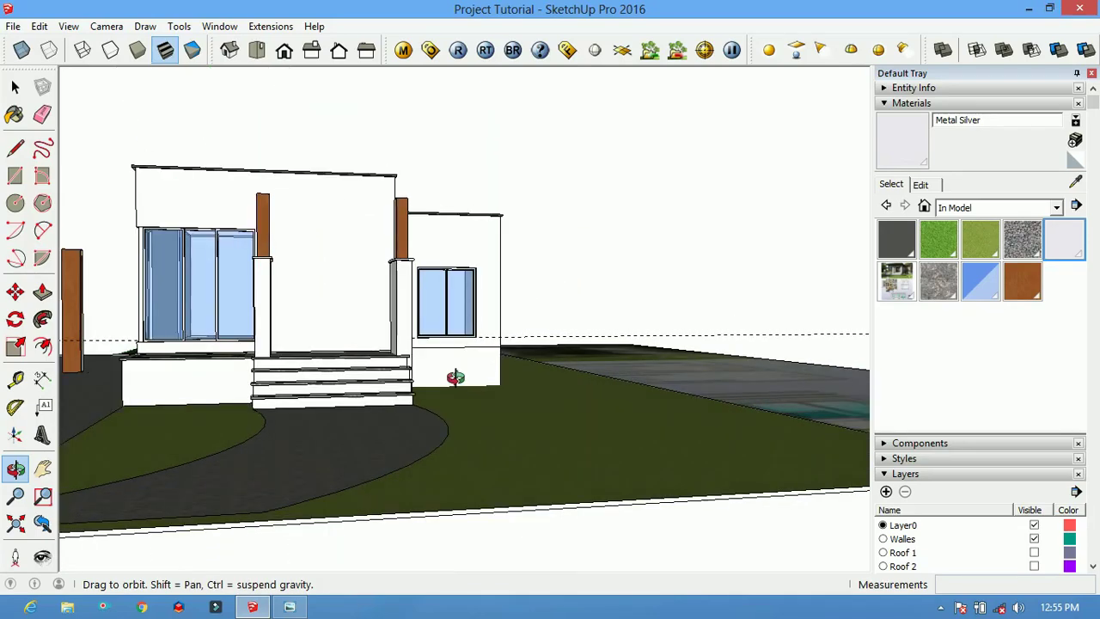
pyautogui.press('space')
pyautogui.scroll(3, 454, 381)
pyautogui.scroll(2, 489, 362)
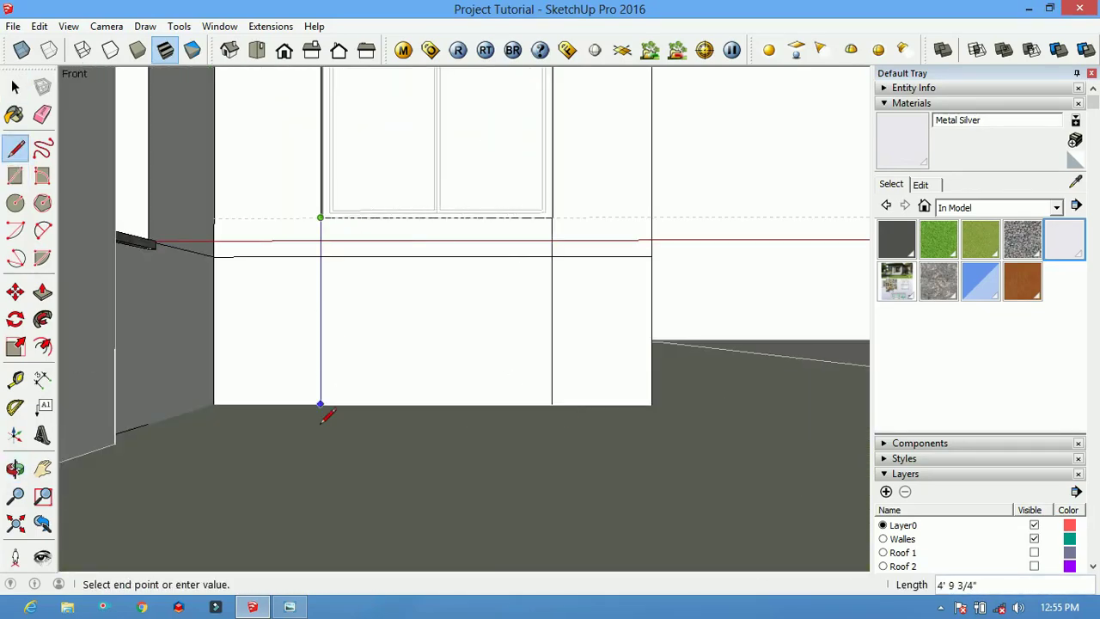
pyautogui.click(552, 373)
pyautogui.moveTo(552, 373); pyautogui.dragTo(597, 410, button='middle')
# Try recessing the rectangle with Push/Pull, then undo the cut through the wall
pyautogui.click(451, 336)
pyautogui.moveTo(451, 336); pyautogui.dragTo(429, 354, button='middle')
pyautogui.press('p')
pyautogui.moveTo(430, 354)
pyautogui.mouseDown()
pyautogui.moveTo(431, 337)
pyautogui.moveTo(359, 344)
pyautogui.mouseUp()
pyautogui.hotkey('ctrl', 'z')
# Offset the rectangle inward to form the frame and two glass panes
pyautogui.press('space')
pyautogui.click(552, 461)
pyautogui.scroll(3, 477, 278)
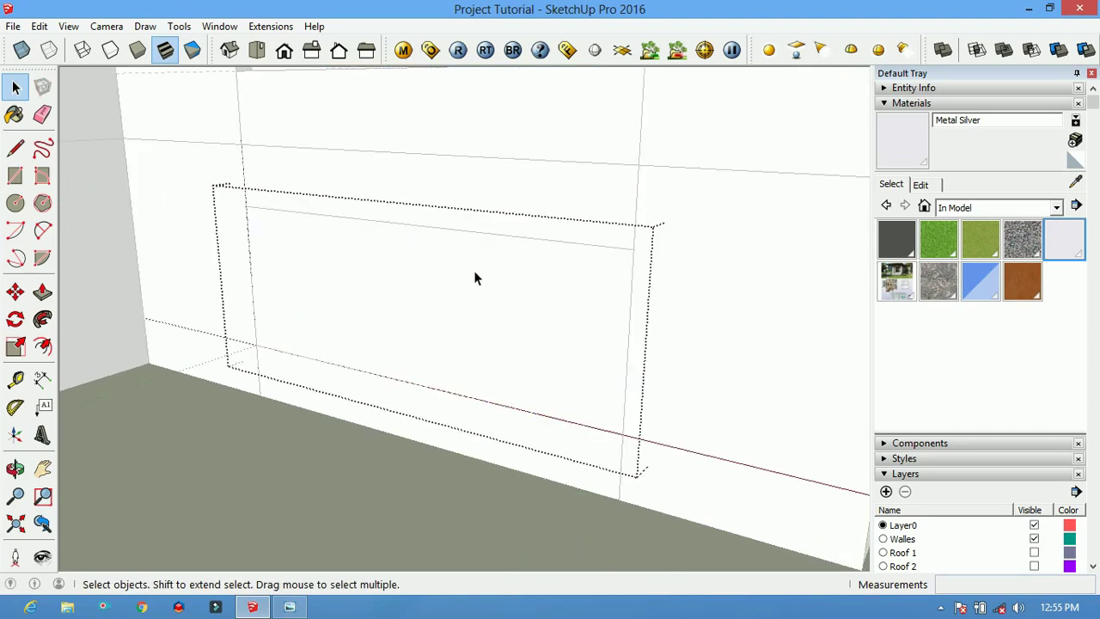
pyautogui.press('f')
pyautogui.click(477, 278)
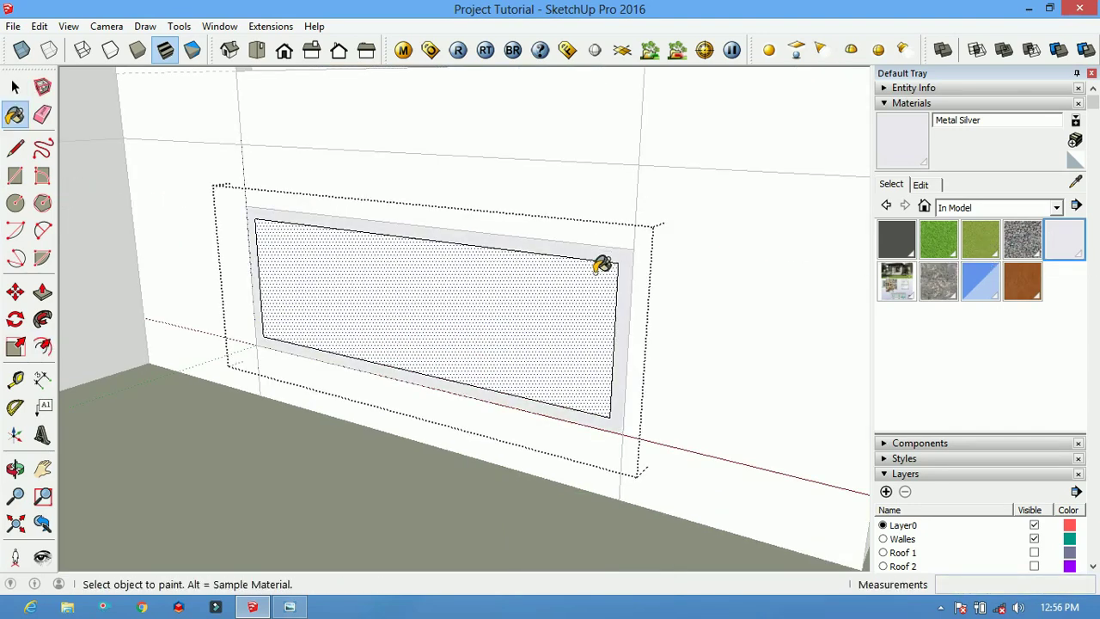
pyautogui.scroll(1, 444, 277)
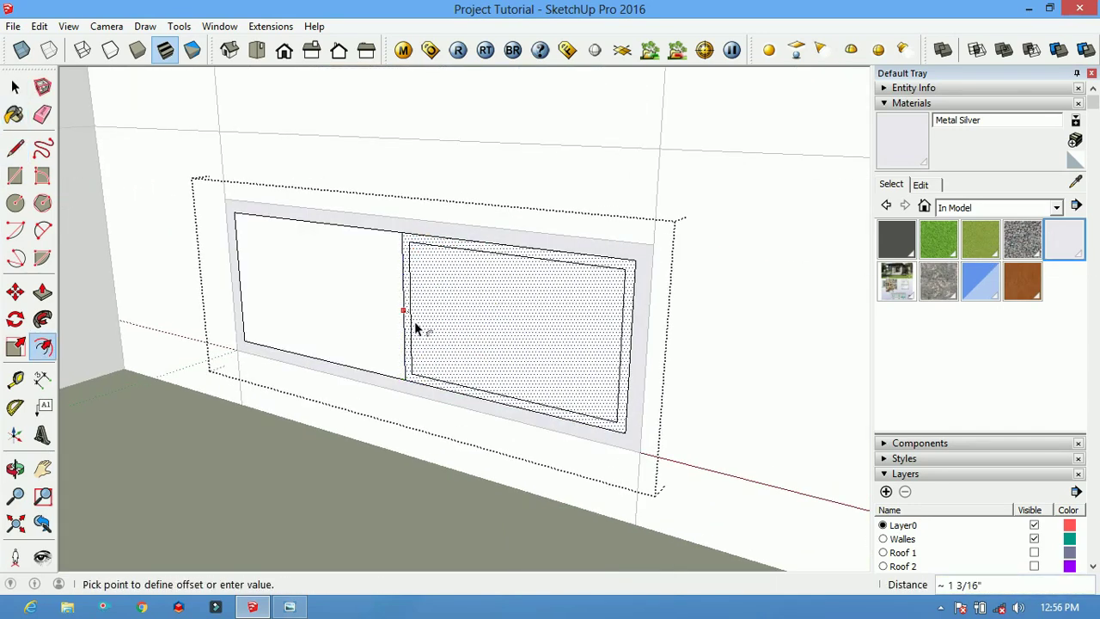
pyautogui.click(414, 322)
pyautogui.doubleClick(373, 304)
pyautogui.scroll(3, 405, 305)
# Erase stray lines and push/pull the window frame face
pyautogui.press('e')
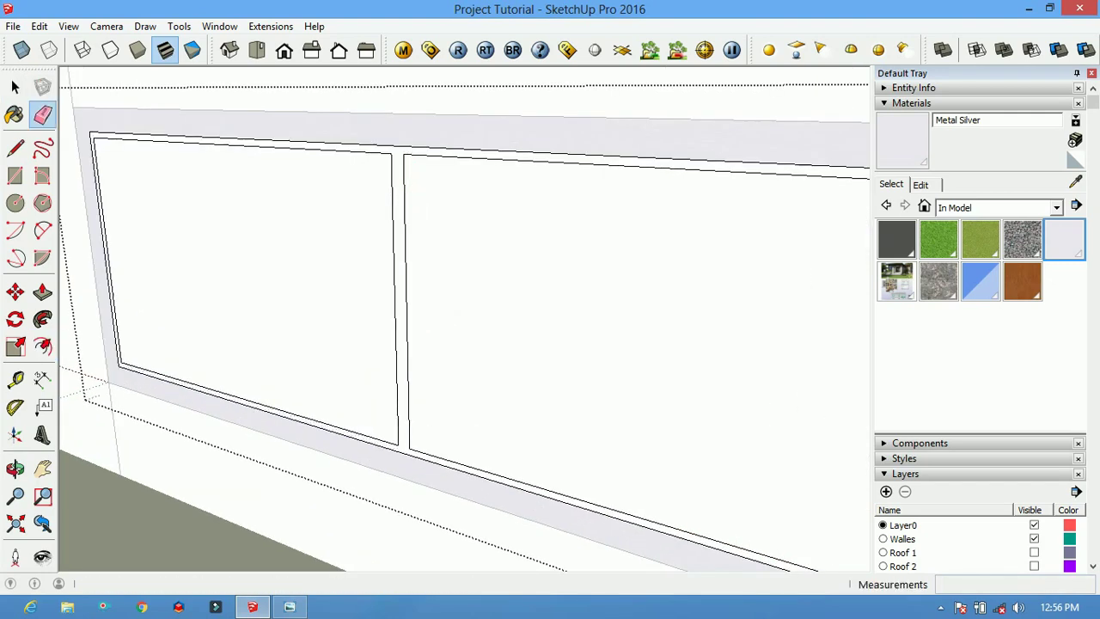
pyautogui.press('b')
pyautogui.scroll(-4, 580, 324)
pyautogui.press('p')
pyautogui.moveTo(579, 325); pyautogui.dragTo(636, 404, button='middle')
pyautogui.click(639, 410)
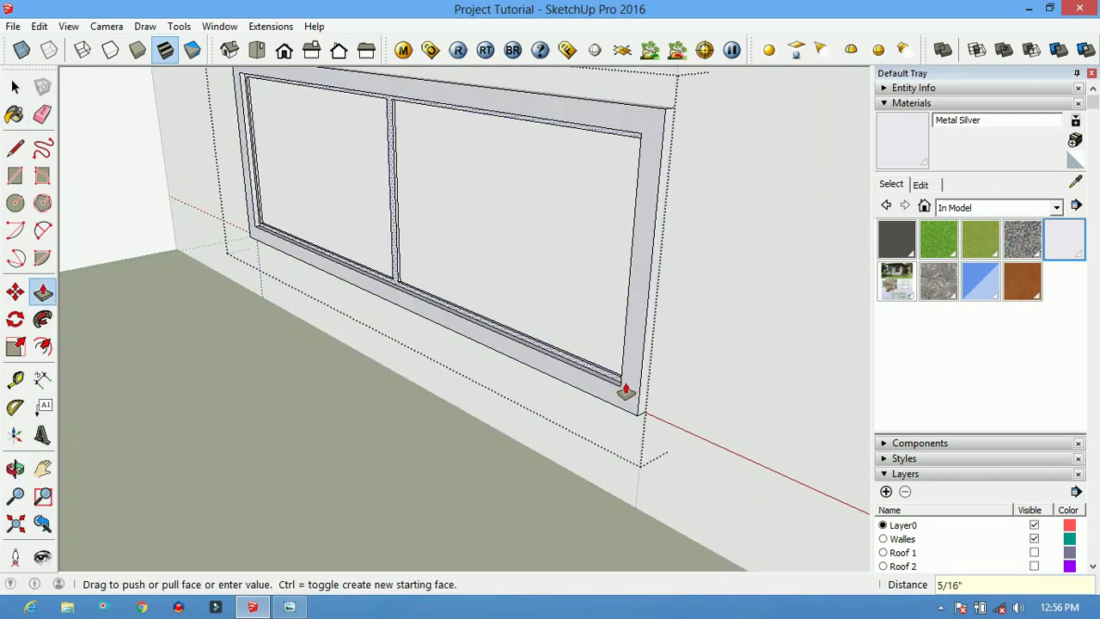
# Paint the two window panes Translucent Glass Blue
pyautogui.click(980, 281)
pyautogui.click(593, 352)
pyautogui.scroll(-3, 572, 351)
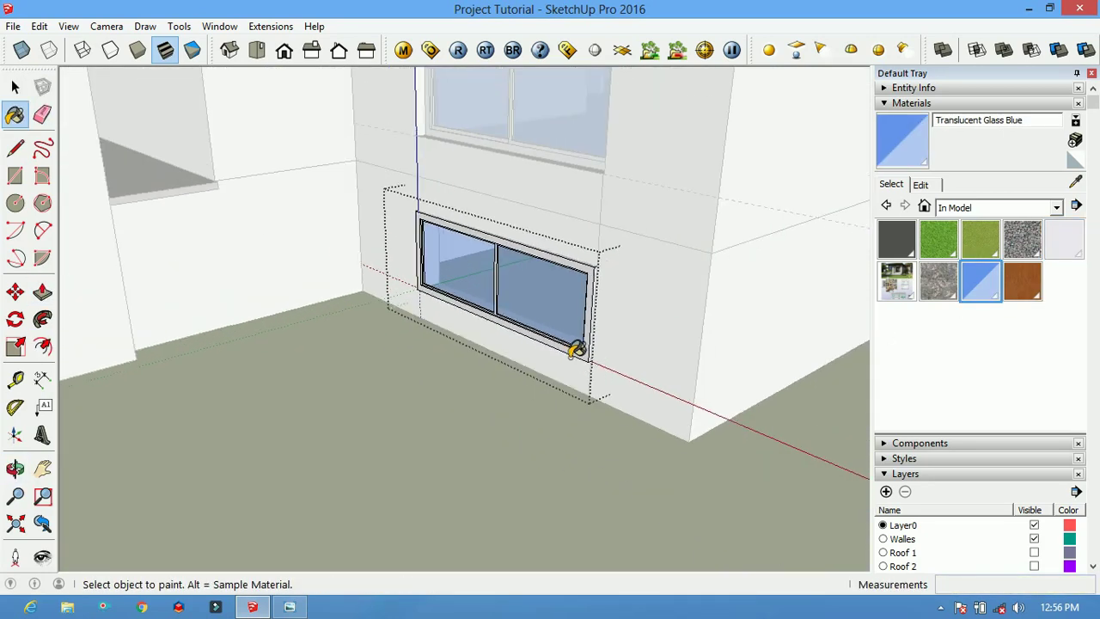
# Push the low window frame's sill face out 1/2"
pyautogui.moveTo(575, 349); pyautogui.dragTo(607, 383, button='middle')
pyautogui.press('space')
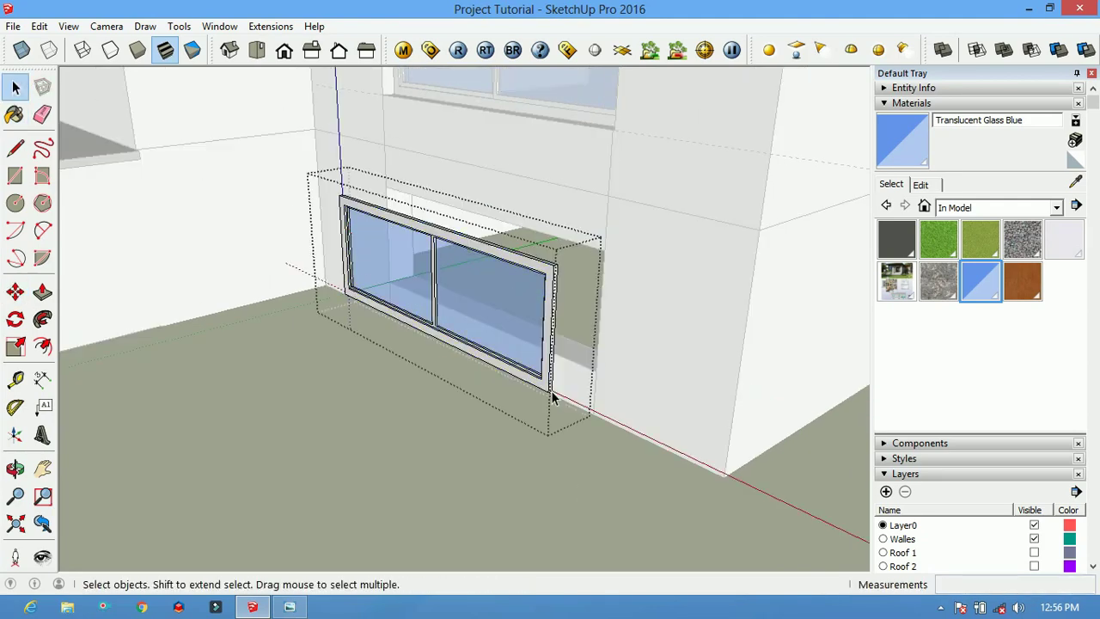
pyautogui.scroll(5, 552, 393)
pyautogui.moveTo(461, 393)
pyautogui.mouseDown(button='middle')
pyautogui.moveTo(368, 462)
pyautogui.moveTo(347, 452)
pyautogui.mouseUp(button='middle')
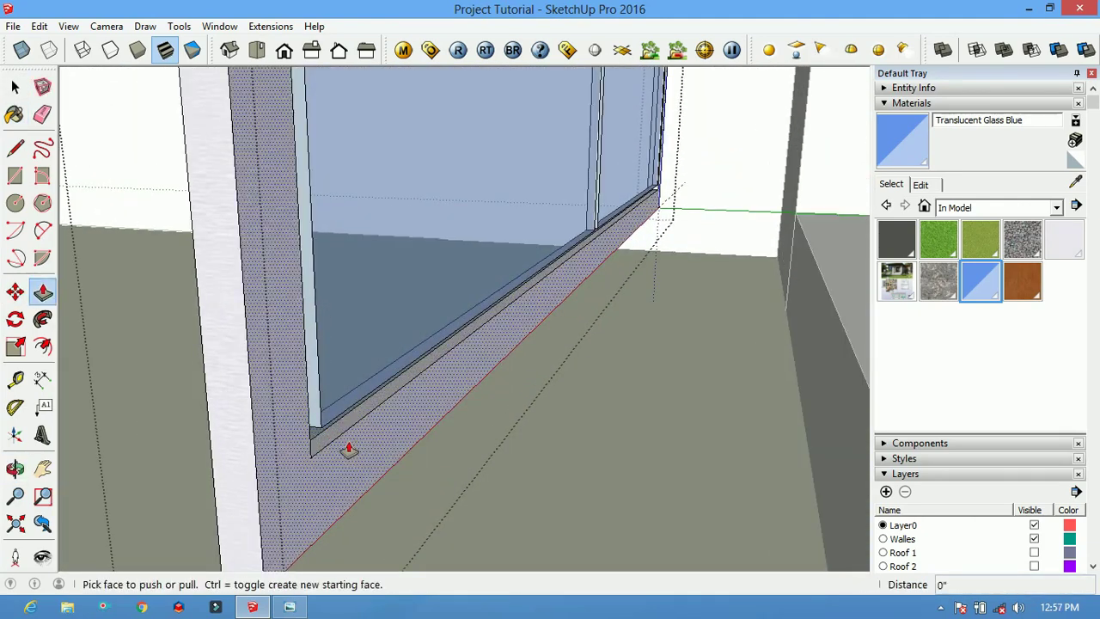
pyautogui.click(348, 449)
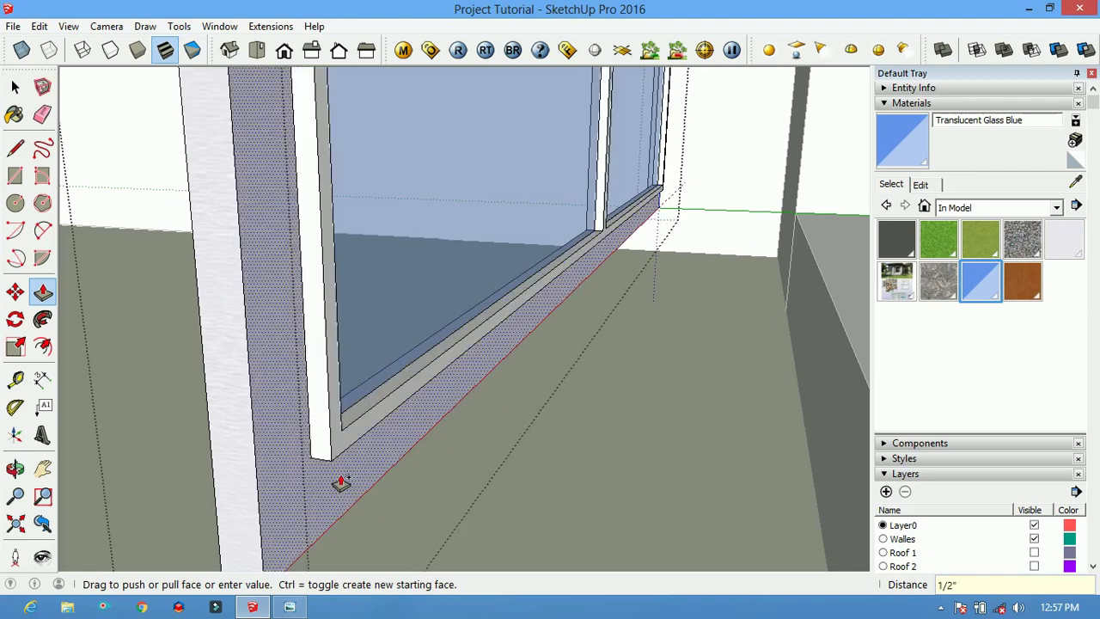
pyautogui.moveTo(378, 484)
pyautogui.mouseDown(button='middle')
pyautogui.moveTo(624, 426)
pyautogui.moveTo(492, 510)
pyautogui.mouseUp(button='middle')
# Orbit to an elevated view of the house and select the upper side window
pyautogui.press('space')
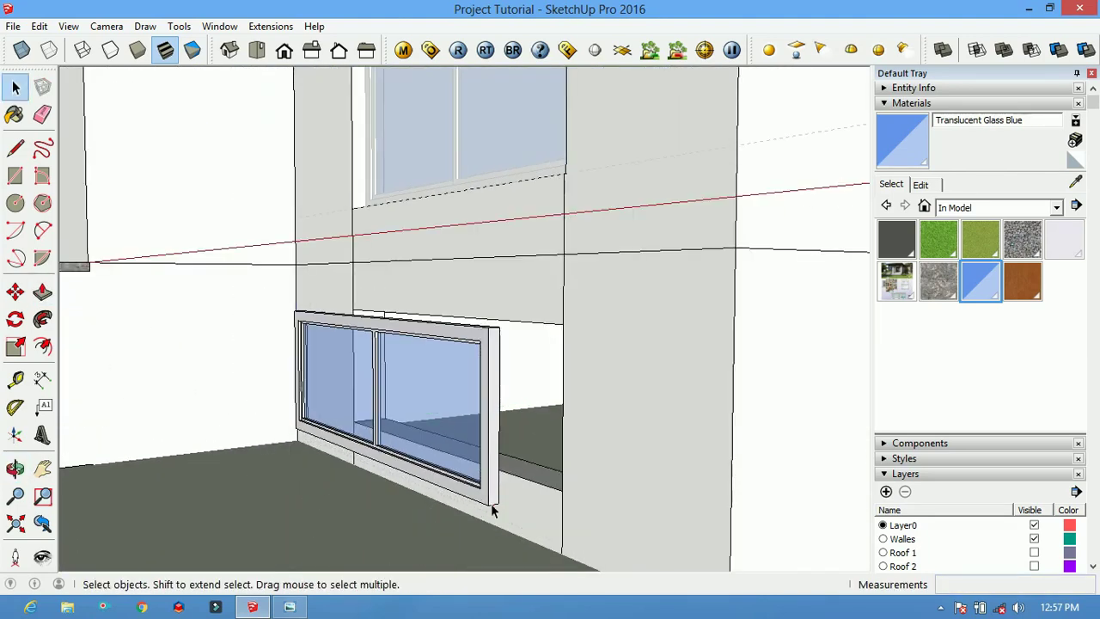
pyautogui.scroll(4, 344, 442)
pyautogui.moveTo(373, 429)
pyautogui.mouseDown(button='middle')
pyautogui.moveTo(666, 446)
pyautogui.moveTo(264, 358)
pyautogui.mouseUp(button='middle')
pyautogui.press('e')
pyautogui.scroll(-5, 637, 472)
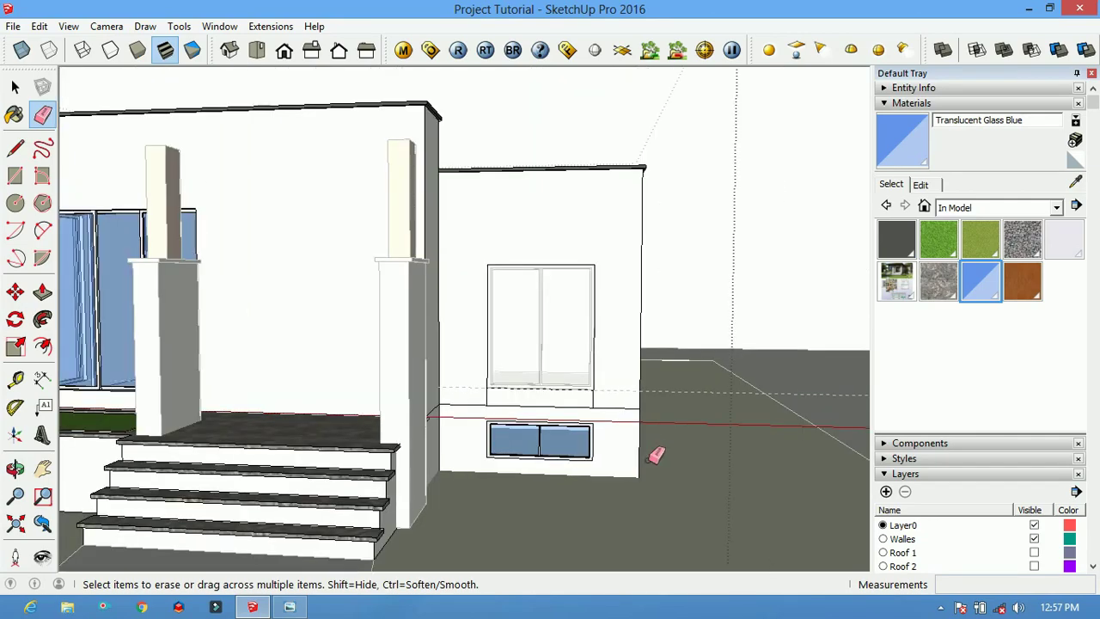
pyautogui.scroll(-5, 645, 442)
pyautogui.moveTo(644, 439)
pyautogui.mouseDown(button='middle')
pyautogui.moveTo(524, 422)
pyautogui.moveTo(589, 401)
pyautogui.moveTo(698, 441)
pyautogui.moveTo(523, 368)
pyautogui.moveTo(469, 396)
pyautogui.moveTo(424, 384)
pyautogui.mouseUp(button='middle')
pyautogui.press('space')
pyautogui.click(423, 385)
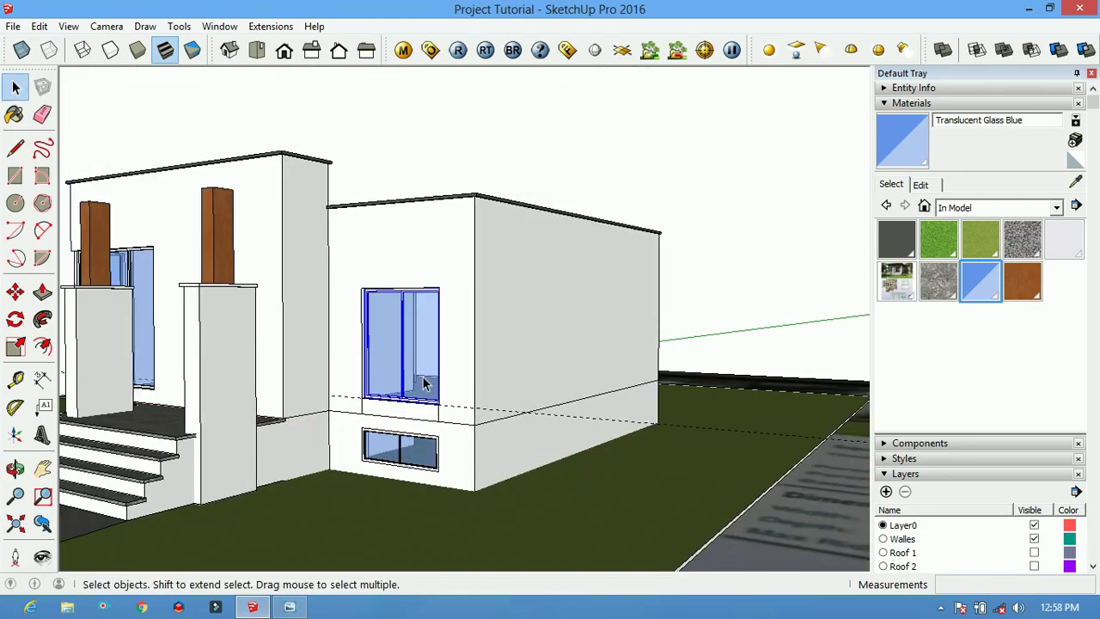
# Paste a copy of the side window and move it to the wall's right side
pyautogui.hotkey('ctrl', 'v')
pyautogui.moveTo(524, 350)
pyautogui.mouseDown(button='middle')
pyautogui.moveTo(531, 417)
pyautogui.moveTo(433, 442)
pyautogui.moveTo(439, 368)
pyautogui.mouseUp(button='middle')
pyautogui.click(435, 414)
pyautogui.press('m')
pyautogui.click(456, 480)
pyautogui.moveTo(661, 362)
pyautogui.mouseDown(button='middle')
pyautogui.moveTo(670, 369)
pyautogui.moveTo(644, 393)
pyautogui.moveTo(753, 454)
pyautogui.mouseUp(button='middle')
pyautogui.click(422, 420)
pyautogui.scroll(-3, 392, 419)
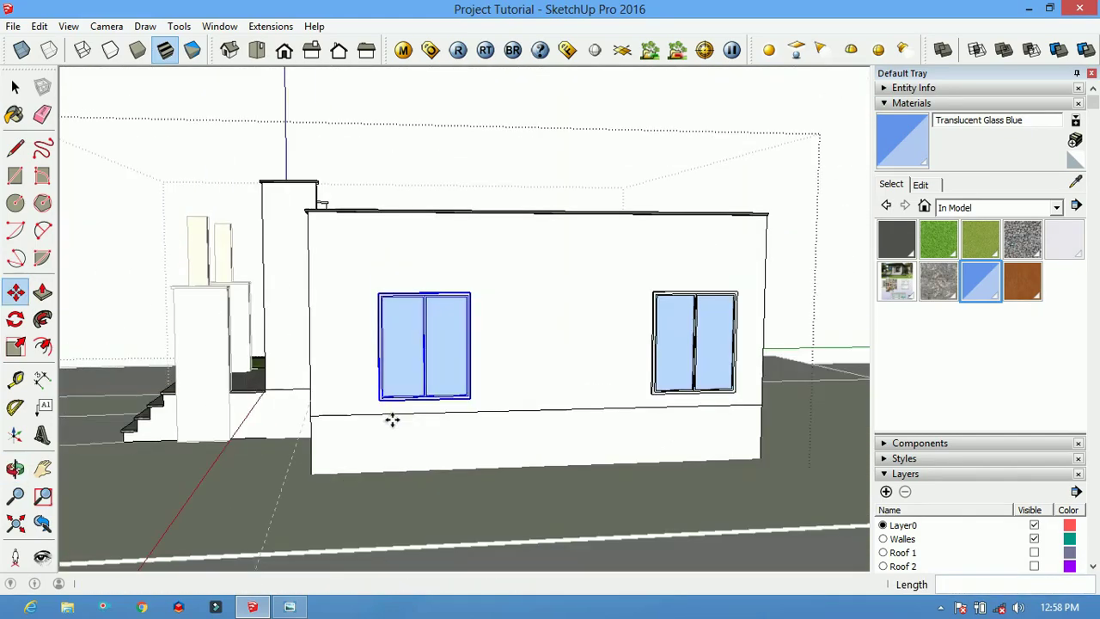
# Check both windows from several angles and select the right-hand copy
pyautogui.moveTo(563, 428)
pyautogui.mouseDown(button='middle')
pyautogui.moveTo(734, 462)
pyautogui.moveTo(573, 444)
pyautogui.moveTo(286, 343)
pyautogui.mouseUp(button='middle')
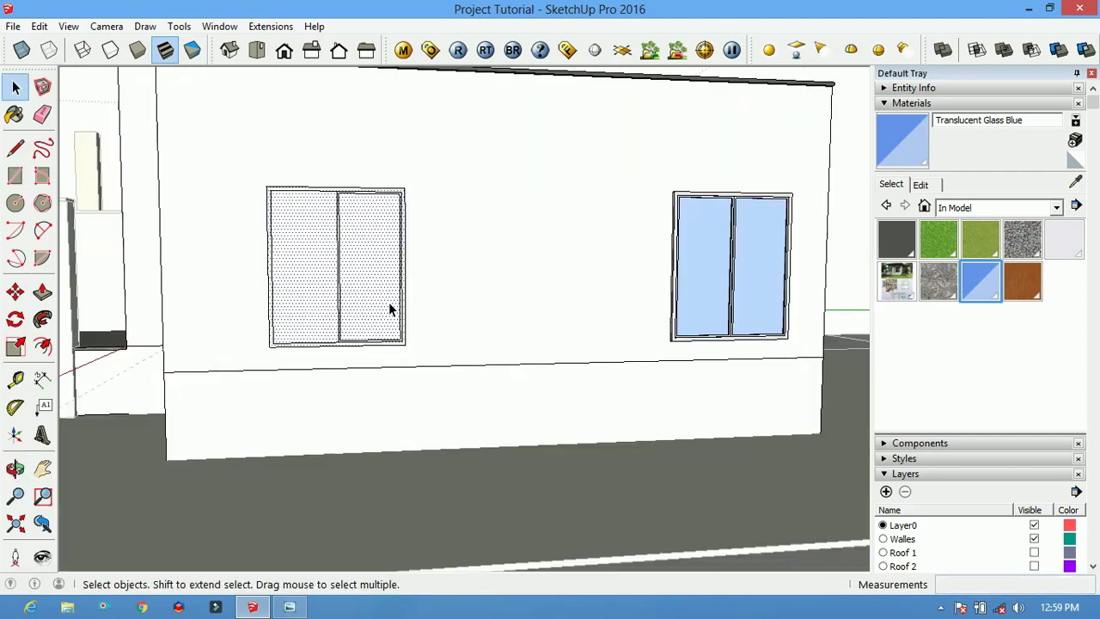
pyautogui.moveTo(389, 310); pyautogui.dragTo(504, 447, button='middle')
pyautogui.moveTo(535, 381)
pyautogui.mouseDown(button='middle')
pyautogui.moveTo(700, 393)
pyautogui.moveTo(498, 326)
pyautogui.moveTo(469, 251)
pyautogui.mouseUp(button='middle')
pyautogui.click(700, 392)
pyautogui.press('m')
pyautogui.press('r')
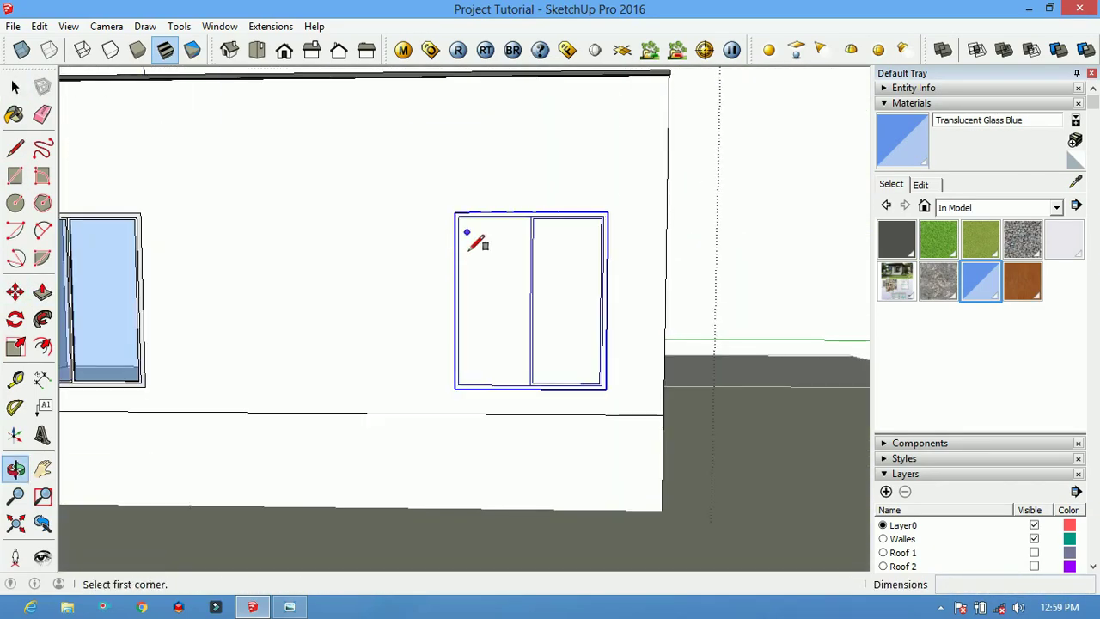
pyautogui.moveTo(614, 409)
pyautogui.mouseDown(button='middle')
pyautogui.moveTo(577, 381)
pyautogui.moveTo(627, 322)
pyautogui.moveTo(585, 386)
pyautogui.moveTo(786, 449)
pyautogui.moveTo(590, 481)
pyautogui.moveTo(392, 449)
pyautogui.moveTo(752, 452)
pyautogui.moveTo(749, 334)
pyautogui.moveTo(519, 445)
pyautogui.mouseUp(button='middle')
pyautogui.press('p')
pyautogui.press('t')
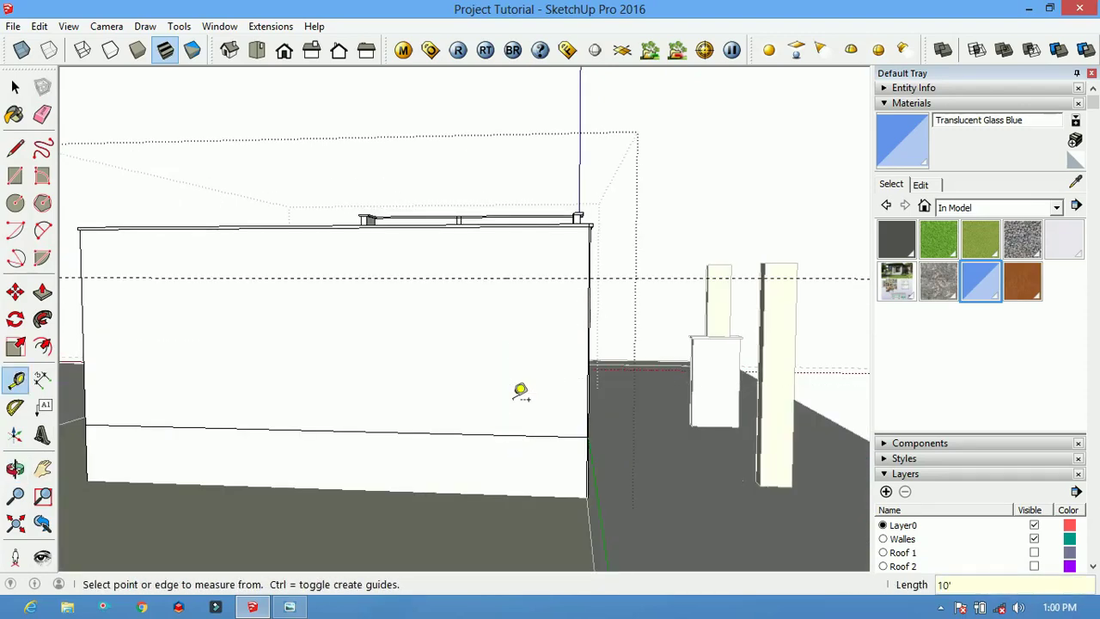
# Draw a door-sized rectangle on the side wall and push it in as a doorway
pyautogui.click(440, 434)
pyautogui.moveTo(440, 434)
pyautogui.mouseDown(button='middle')
pyautogui.moveTo(589, 482)
pyautogui.moveTo(651, 467)
pyautogui.mouseUp(button='middle')
pyautogui.press('p')
pyautogui.click(674, 518)
pyautogui.moveTo(679, 511)
pyautogui.mouseDown(button='middle')
pyautogui.moveTo(693, 346)
pyautogui.moveTo(737, 565)
pyautogui.mouseUp(button='middle')
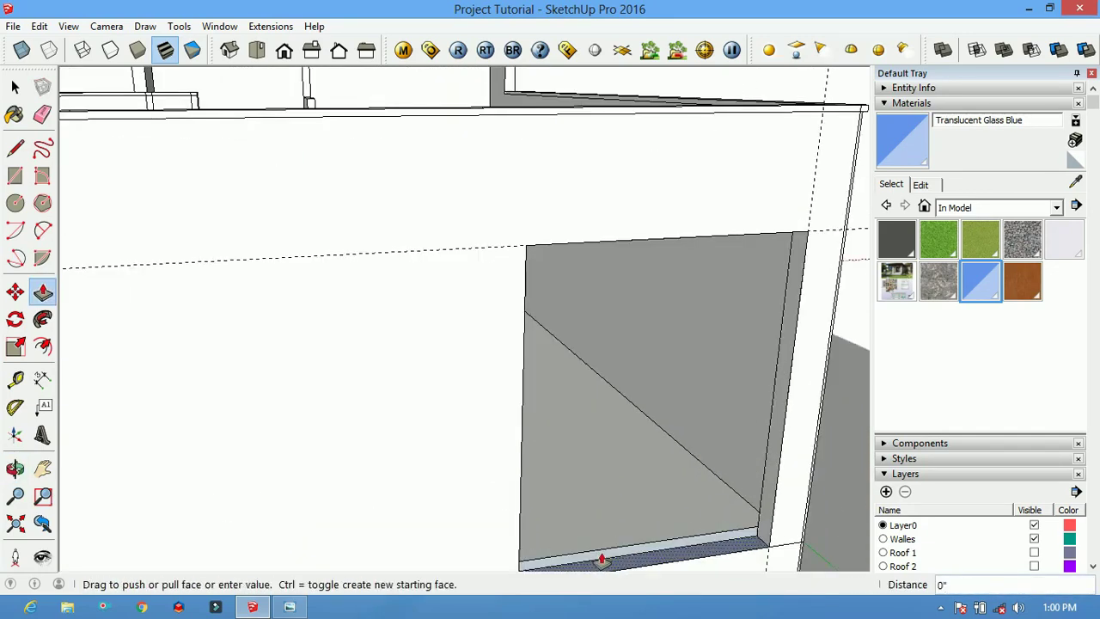
pyautogui.scroll(-2, 614, 567)
# Try several Tile materials on the opening's floor and settle on Tile Linen
pyautogui.press('b')
pyautogui.click(997, 207)
pyautogui.click(982, 381)
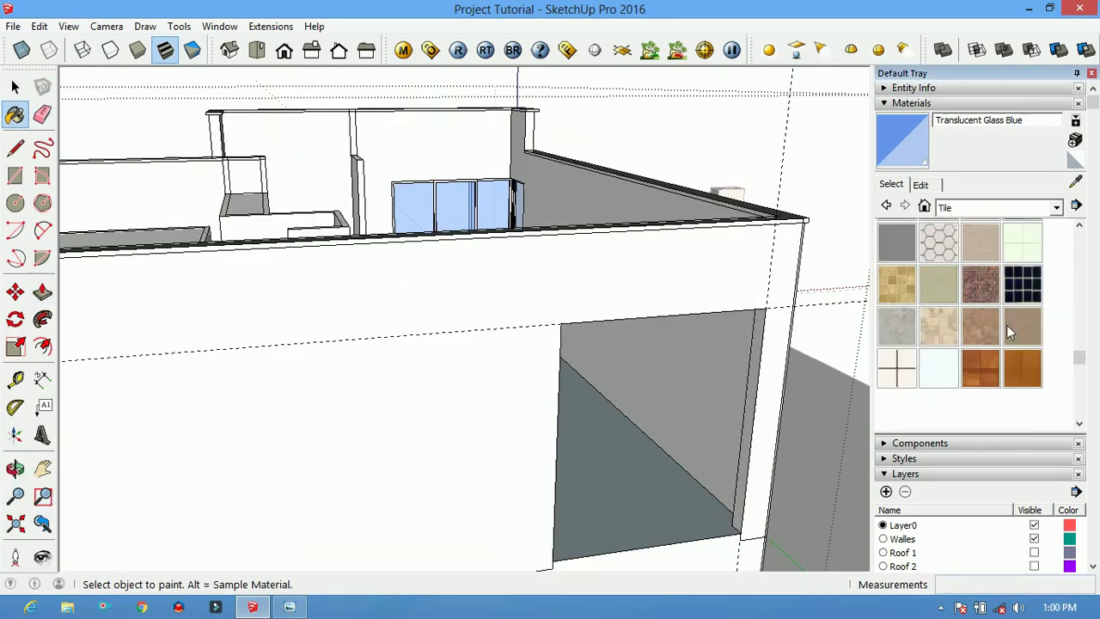
pyautogui.click(980, 367)
pyautogui.click(631, 511)
pyautogui.click(631, 511)
pyautogui.click(897, 368)
pyautogui.click(653, 506)
pyautogui.click(938, 380)
pyautogui.click(658, 501)
pyautogui.moveTo(658, 502)
pyautogui.mouseDown(button='middle')
pyautogui.moveTo(530, 363)
pyautogui.moveTo(626, 253)
pyautogui.moveTo(468, 230)
pyautogui.mouseUp(button='middle')
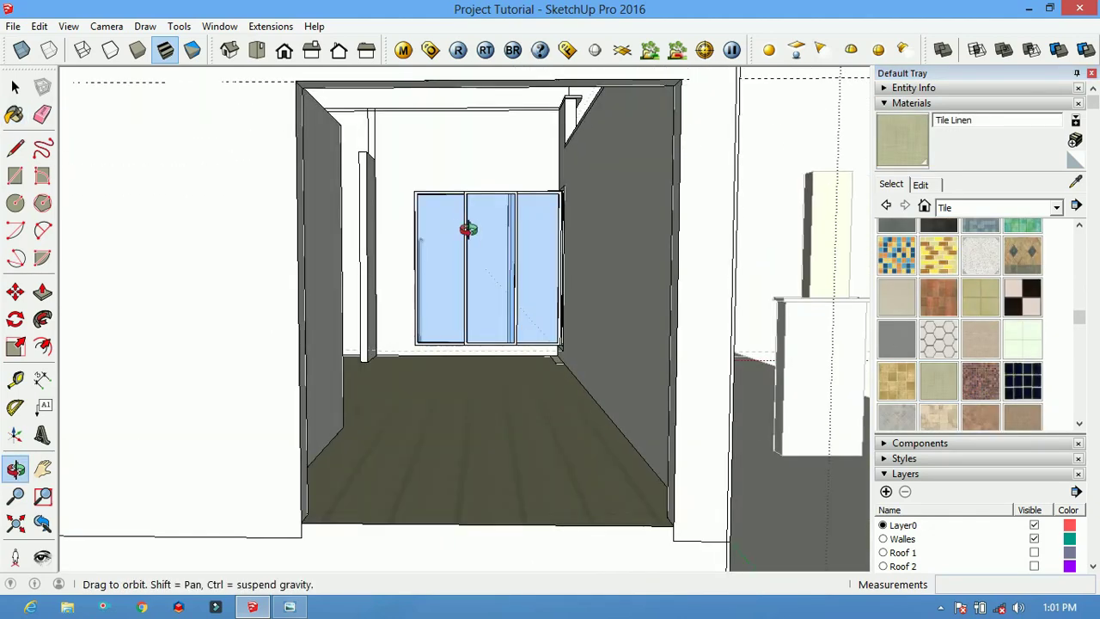
pyautogui.click(503, 517)
# Group the door rectangle, offset it 3" inward, and paint the frame Metal Silver
pyautogui.rightClick(441, 98)
pyautogui.click(508, 236)
pyautogui.write('f')
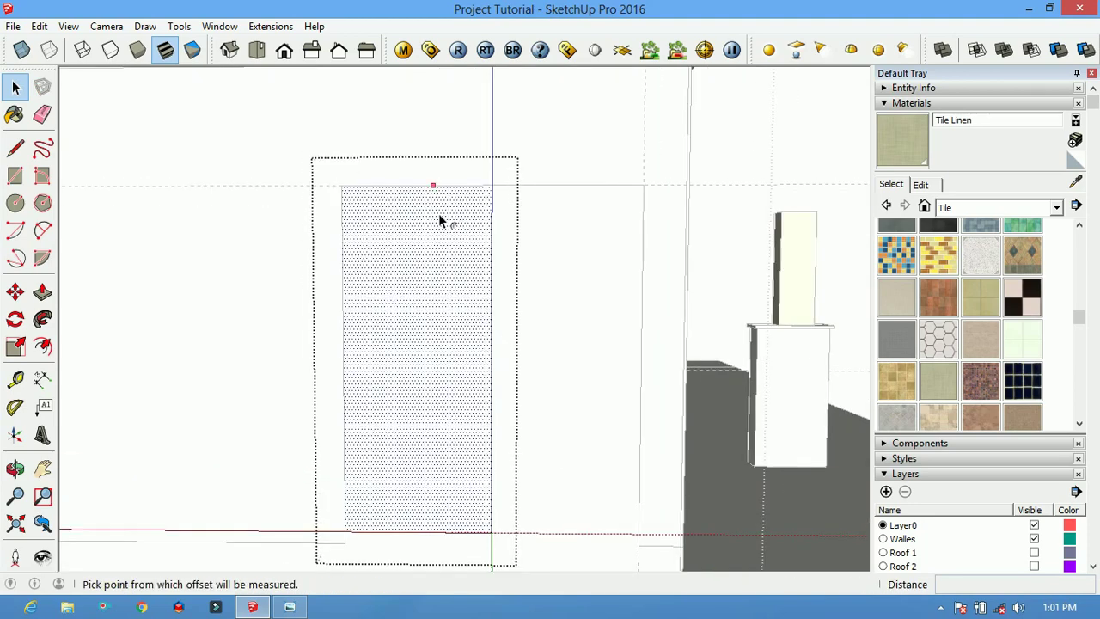
pyautogui.write('3')
pyautogui.press('Return')
pyautogui.press('b')
pyautogui.click(924, 207)
pyautogui.click(1064, 239)
# Pull the door frame outward and paint the glass Translucent Glass Blue
pyautogui.scroll(-3, 557, 297)
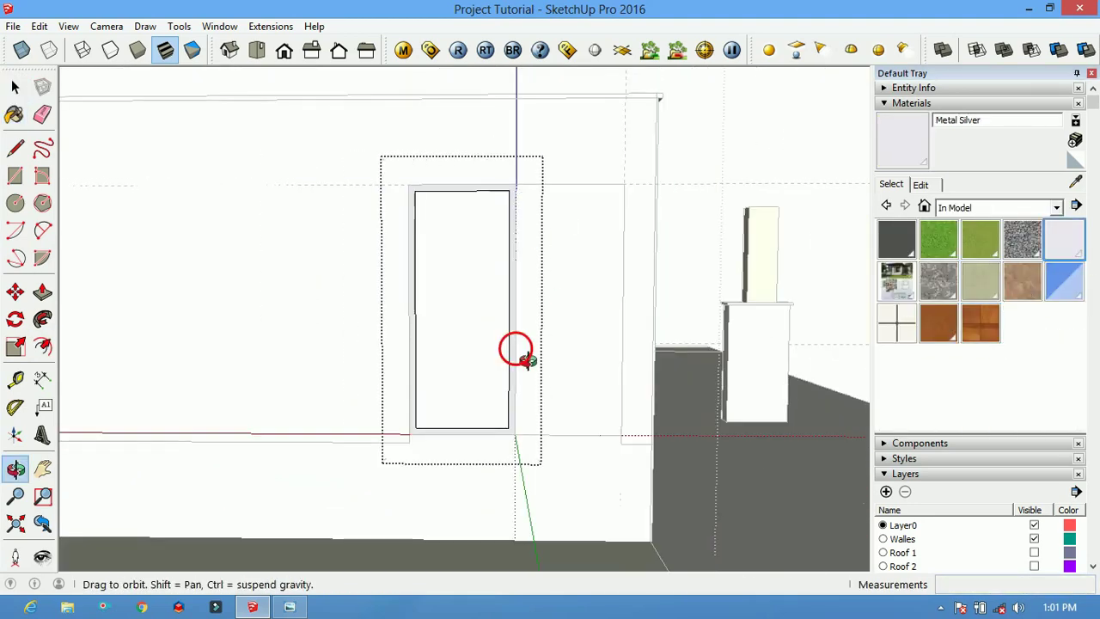
pyautogui.moveTo(557, 298); pyautogui.dragTo(481, 418, button='middle')
pyautogui.press('space')
pyautogui.press('p')
pyautogui.click(491, 405)
pyautogui.press('b')
pyautogui.click(1064, 281)
pyautogui.scroll(3, 674, 364)
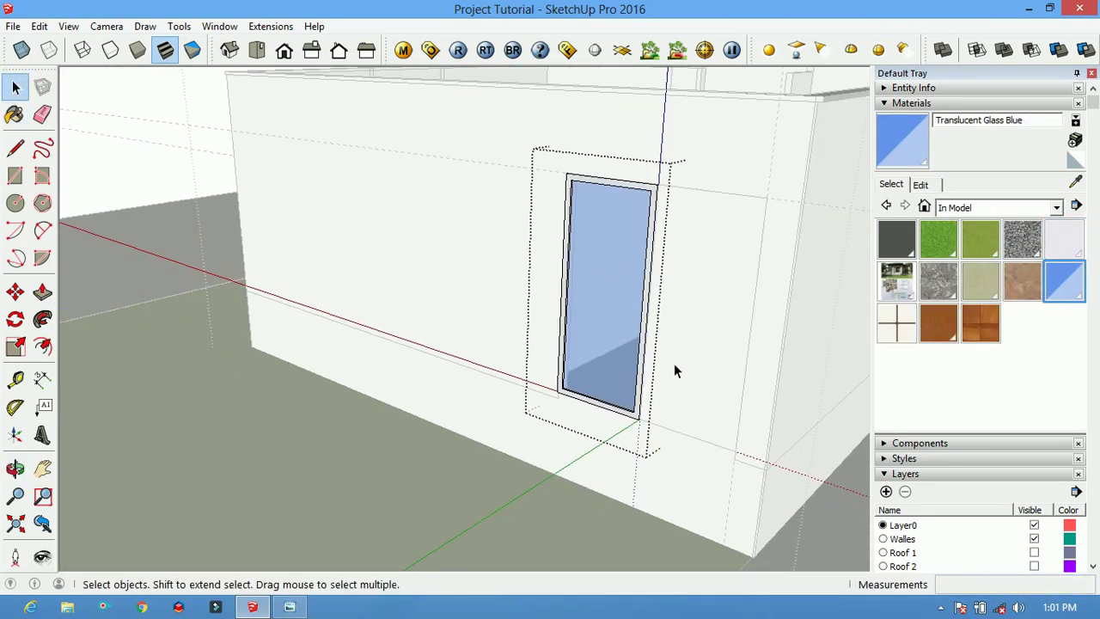
pyautogui.moveTo(674, 364); pyautogui.dragTo(685, 371, button='middle')
# Select the new glass door, accidentally delete it, and restore it with undo
pyautogui.click(593, 395)
pyautogui.scroll(2, 572, 410)
pyautogui.press('m')
pyautogui.scroll(1, 599, 428)
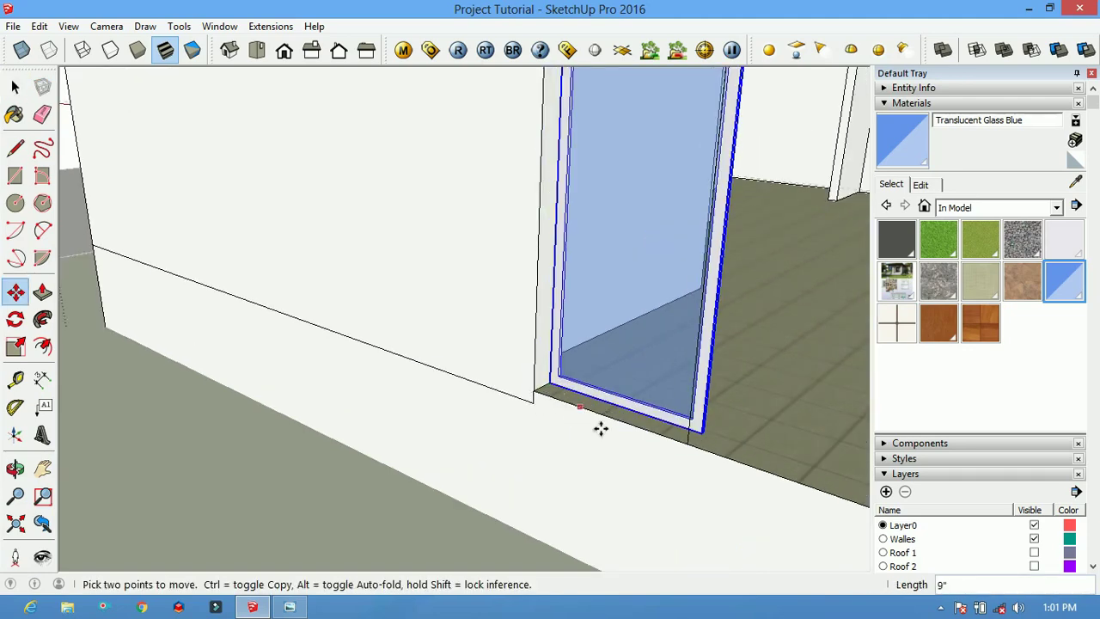
pyautogui.press('Delete')
pyautogui.press('e')
pyautogui.hotkey('ctrl', 'z')
# Orbit around the building and push/pull the glass door's face
pyautogui.press('space')
pyautogui.scroll(-3, 695, 437)
pyautogui.moveTo(695, 436)
pyautogui.mouseDown(button='middle')
pyautogui.moveTo(715, 419)
pyautogui.moveTo(306, 400)
pyautogui.moveTo(366, 404)
pyautogui.moveTo(540, 535)
pyautogui.mouseUp(button='middle')
pyautogui.scroll(5, 270, 376)
pyautogui.press('p')
pyautogui.click(277, 370)
# Copy the glass door with Move and Ctrl, placing the copy to its right
pyautogui.press('space')
pyautogui.scroll(2, 525, 508)
pyautogui.press('m')
pyautogui.scroll(2, 487, 491)
pyautogui.scroll(-1, 492, 506)
pyautogui.click(493, 506)
pyautogui.press('ctrl')
pyautogui.click(693, 559)
pyautogui.scroll(-2, 699, 555)
pyautogui.scroll(2, 671, 535)
pyautogui.moveTo(671, 535)
pyautogui.mouseDown(button='middle')
pyautogui.moveTo(617, 501)
pyautogui.moveTo(582, 427)
pyautogui.mouseUp(button='middle')
pyautogui.press('e')
pyautogui.scroll(-2, 646, 511)
pyautogui.scroll(-1, 633, 521)
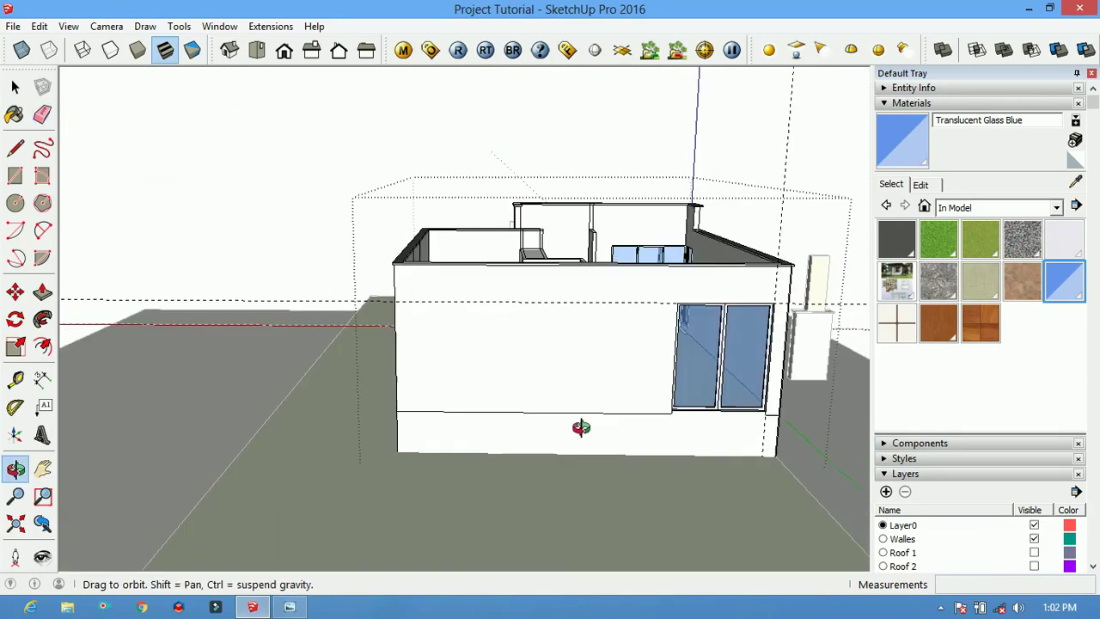
# Draw a vertical edge down the wall to its base below the glass doors
pyautogui.scroll(2, 668, 404)
pyautogui.scroll(1, 621, 361)
pyautogui.press('l')
pyautogui.click(574, 356)
pyautogui.scroll(-2, 576, 378)
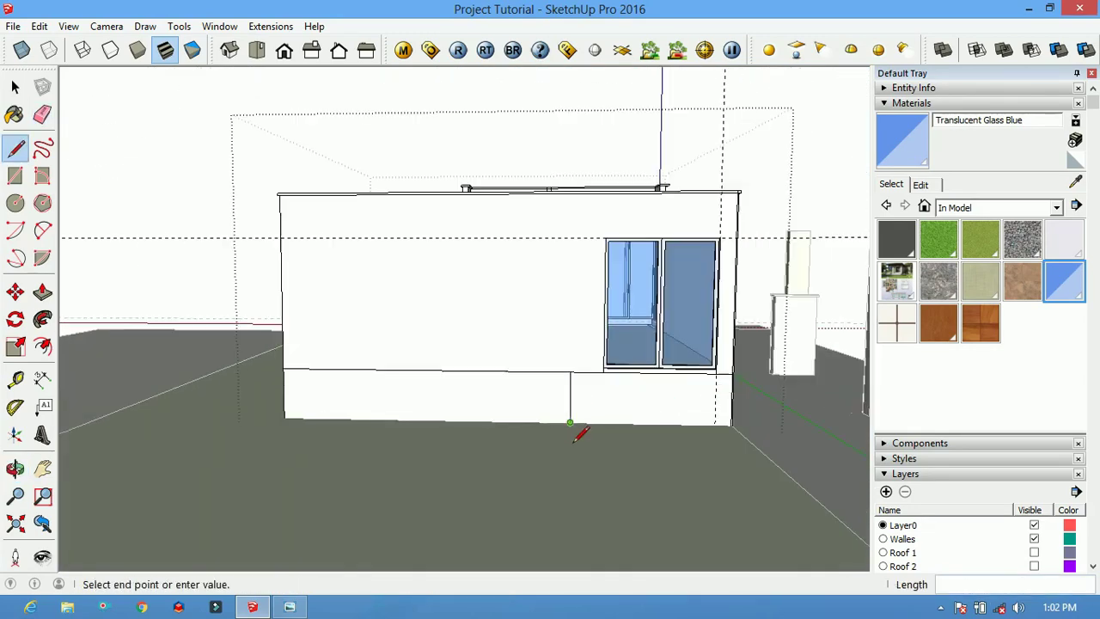
pyautogui.click(580, 435)
pyautogui.moveTo(579, 435); pyautogui.dragTo(679, 464, button='middle')
# Pull the lower wall face out 1' to form the landing
pyautogui.press('p')
pyautogui.moveTo(756, 434); pyautogui.dragTo(780, 481)
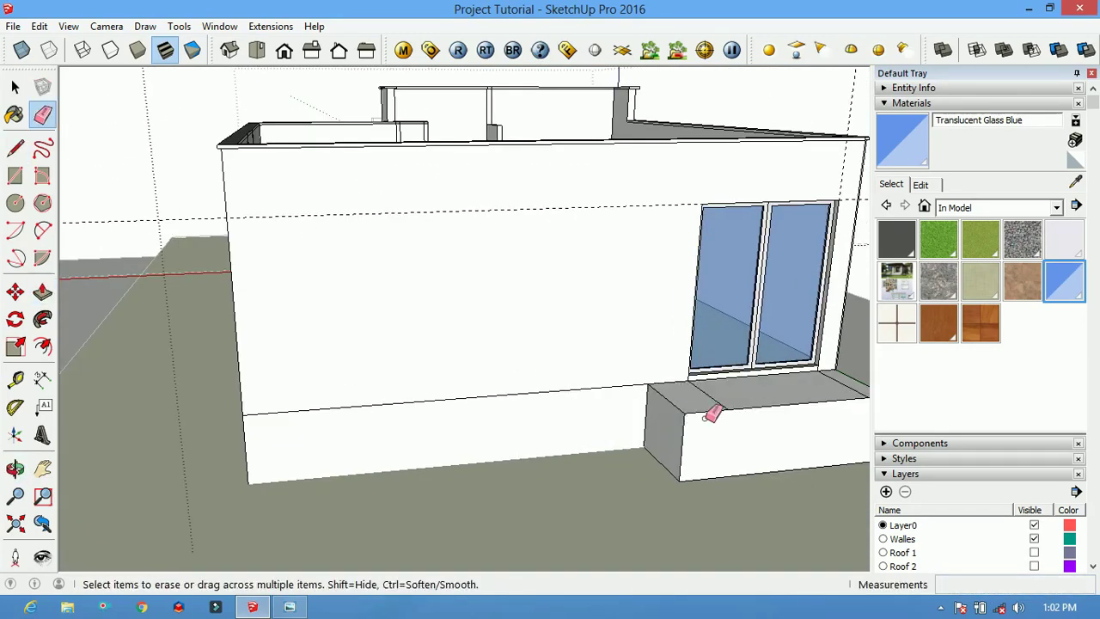
pyautogui.scroll(-3, 712, 415)
pyautogui.scroll(3, 699, 462)
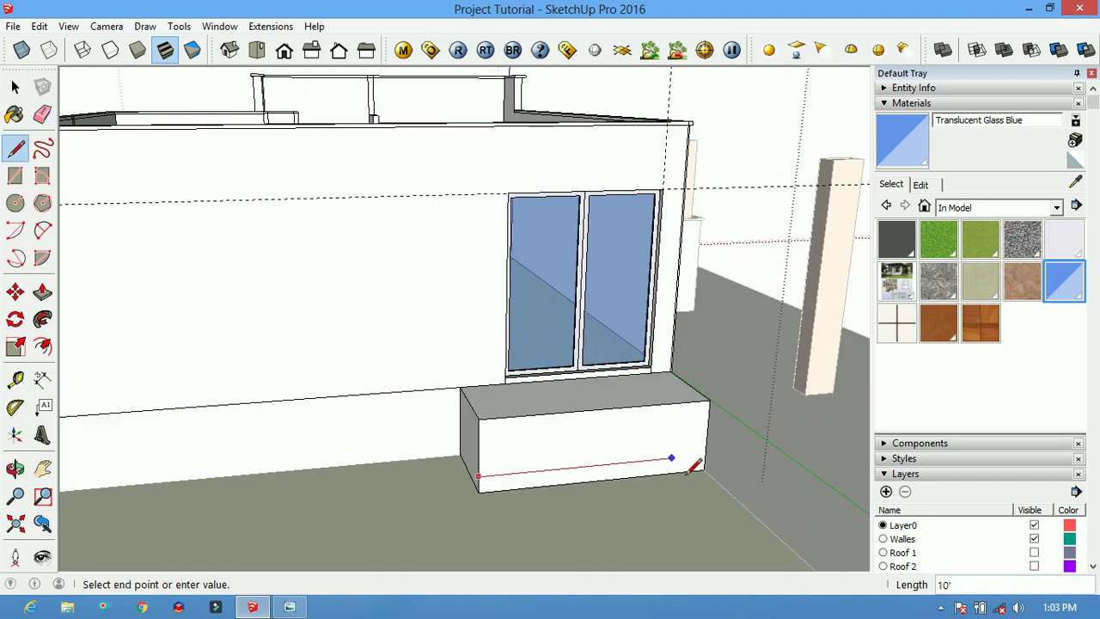
pyautogui.moveTo(709, 471); pyautogui.dragTo(683, 487, button='middle')
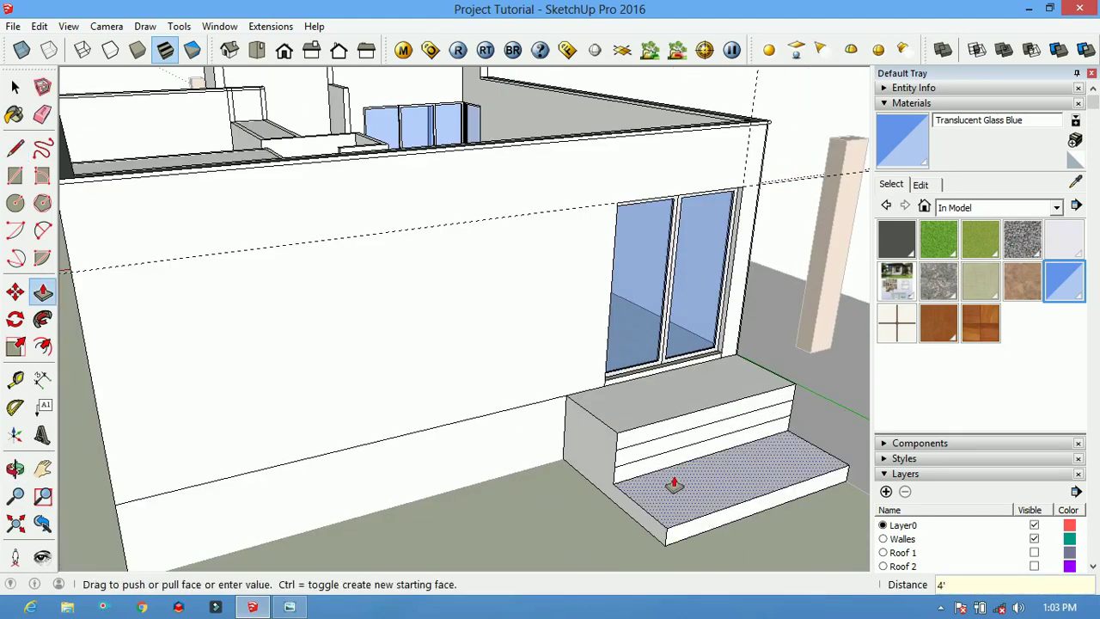
pyautogui.write("1'")
pyautogui.press('Return')
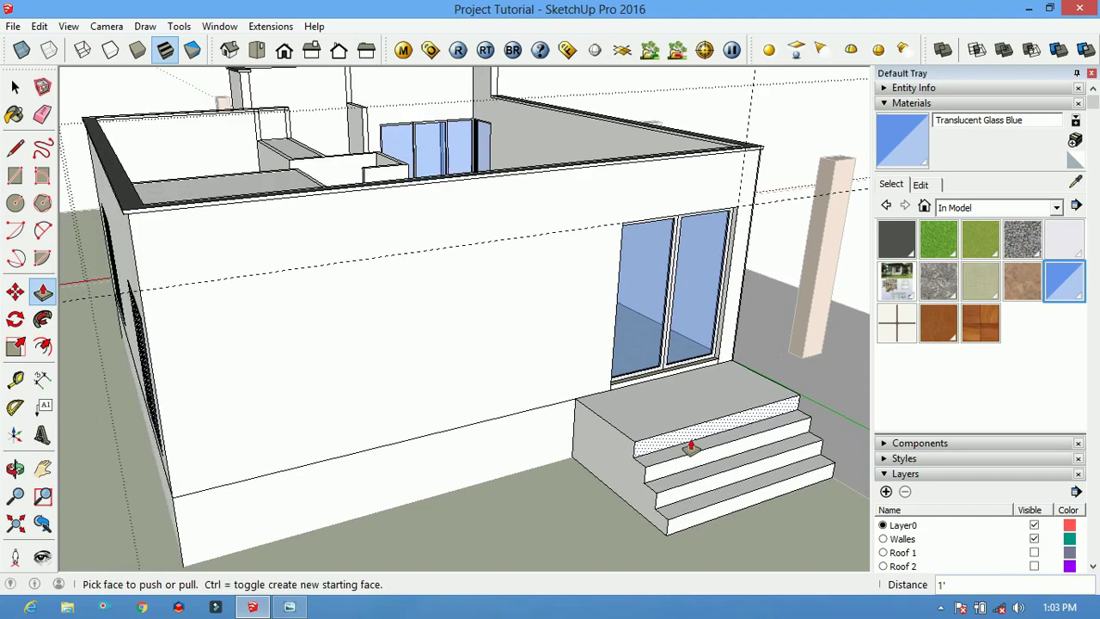
# Pull the step block's left face outward to extend the steps
pyautogui.moveTo(690, 446); pyautogui.dragTo(668, 447, button='middle')
pyautogui.scroll(3, 621, 462)
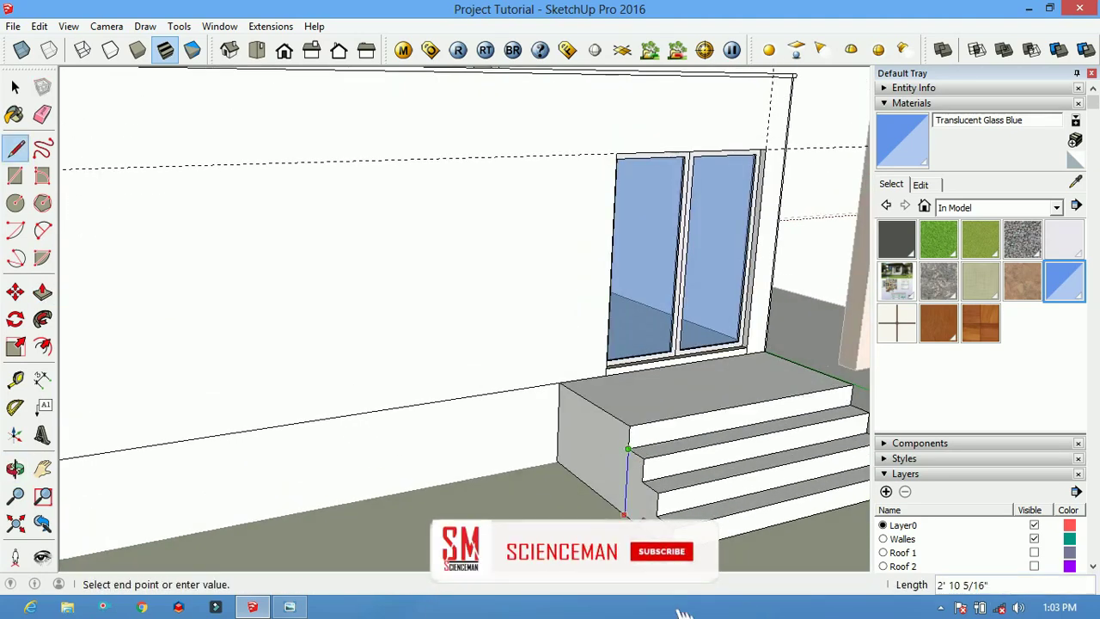
pyautogui.press('p')
pyautogui.moveTo(610, 503); pyautogui.dragTo(533, 503)
pyautogui.scroll(-3, 593, 468)
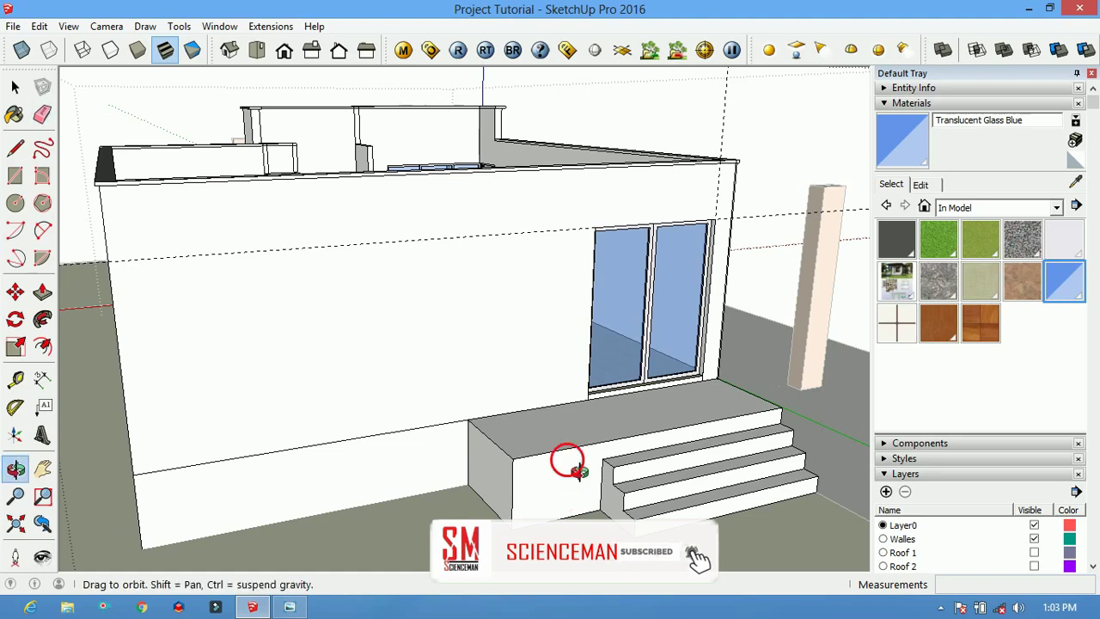
pyautogui.scroll(2, 593, 413)
# Paint the landing's top, front and side faces with Modern Siding
pyautogui.press('b')
pyautogui.click(1057, 207)
pyautogui.click(980, 277)
pyautogui.click(897, 239)
pyautogui.click(540, 477)
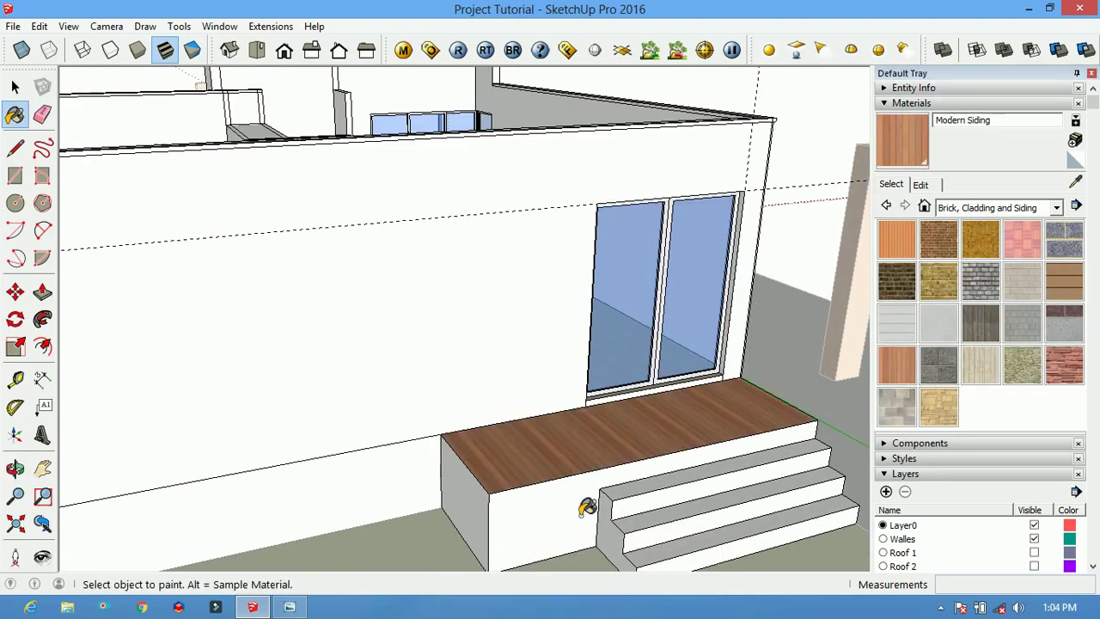
pyautogui.click(538, 492)
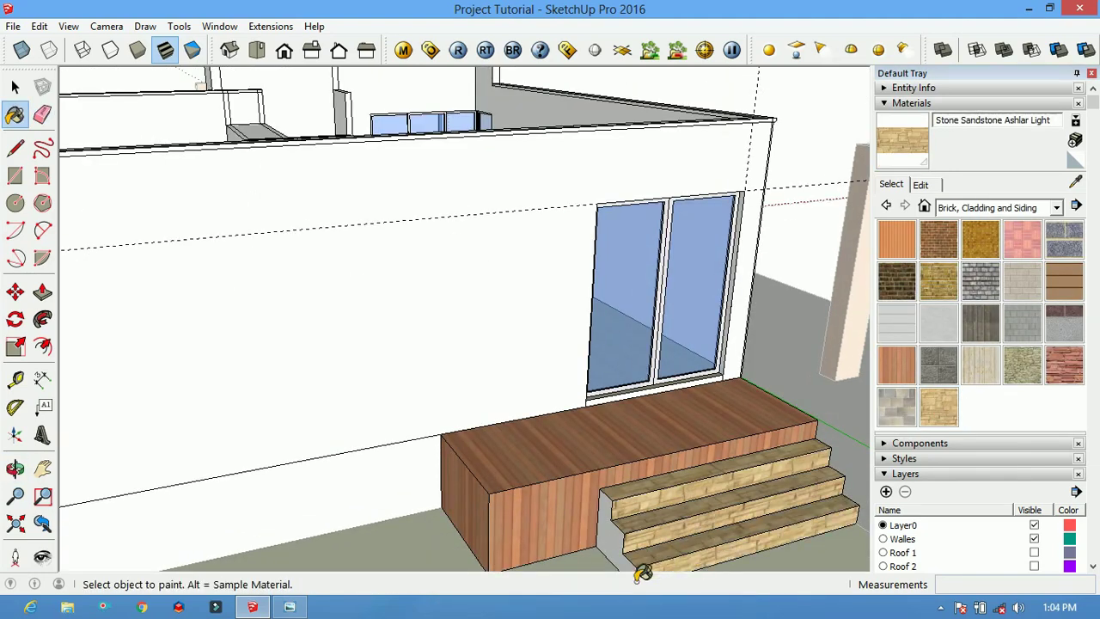
# Paint the steps in light sandstone and view the whole house from the front
pyautogui.click(554, 469)
pyautogui.scroll(-2, 634, 528)
pyautogui.scroll(-5, 634, 527)
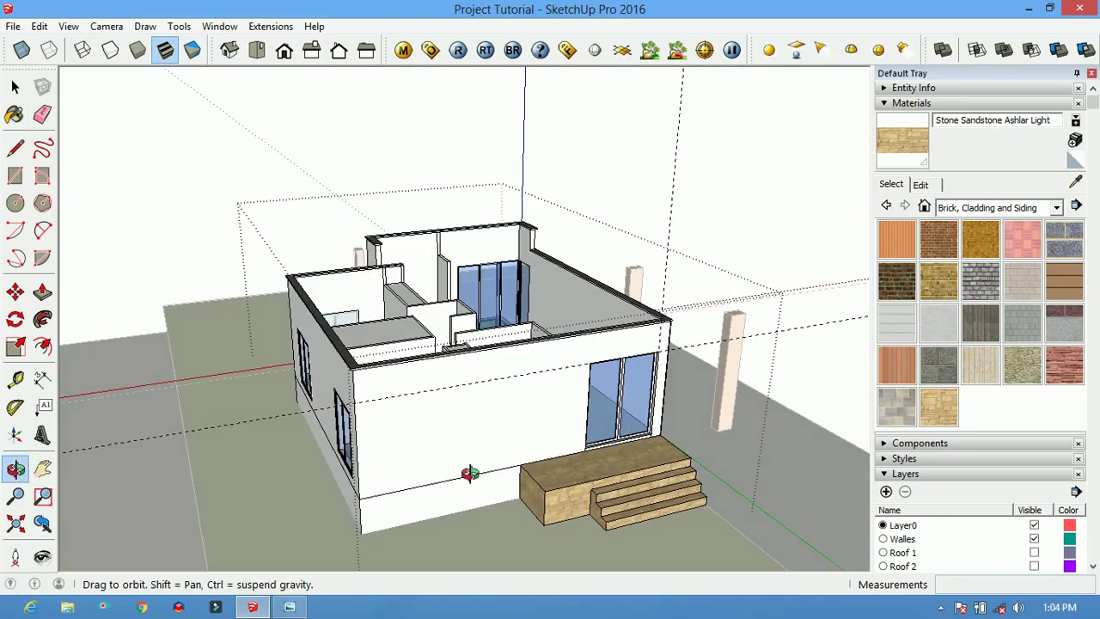
pyautogui.moveTo(515, 447); pyautogui.dragTo(343, 407, button='middle')
pyautogui.press('f')
pyautogui.press('t')
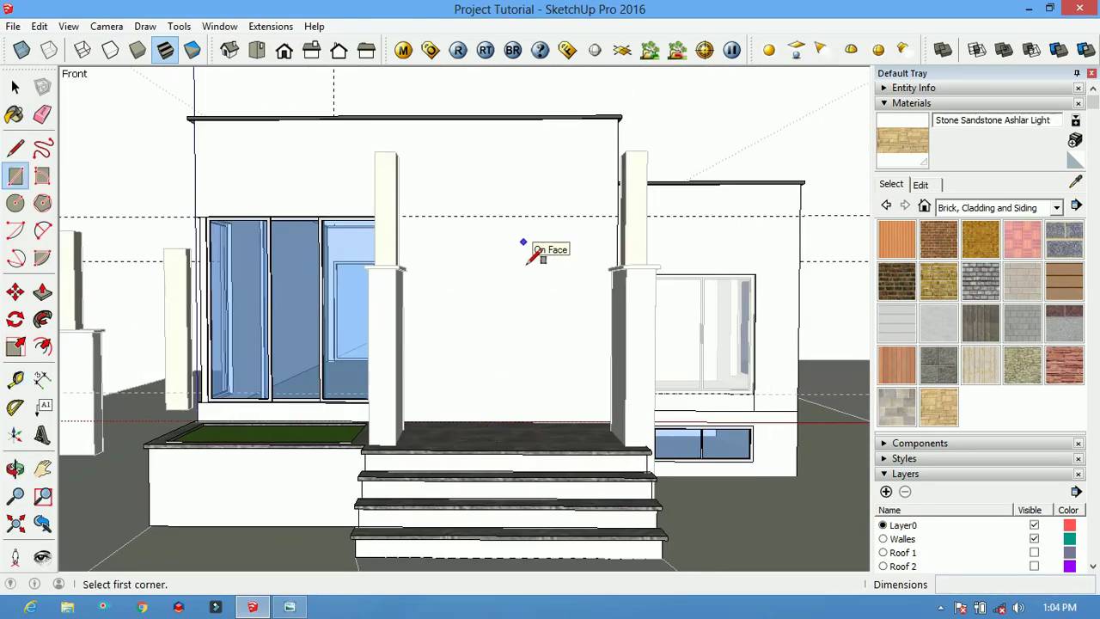
# From an elevated view of the front wall, work the doorway with Push/Pull and Eraser
pyautogui.moveTo(528, 261); pyautogui.dragTo(545, 272, button='middle')
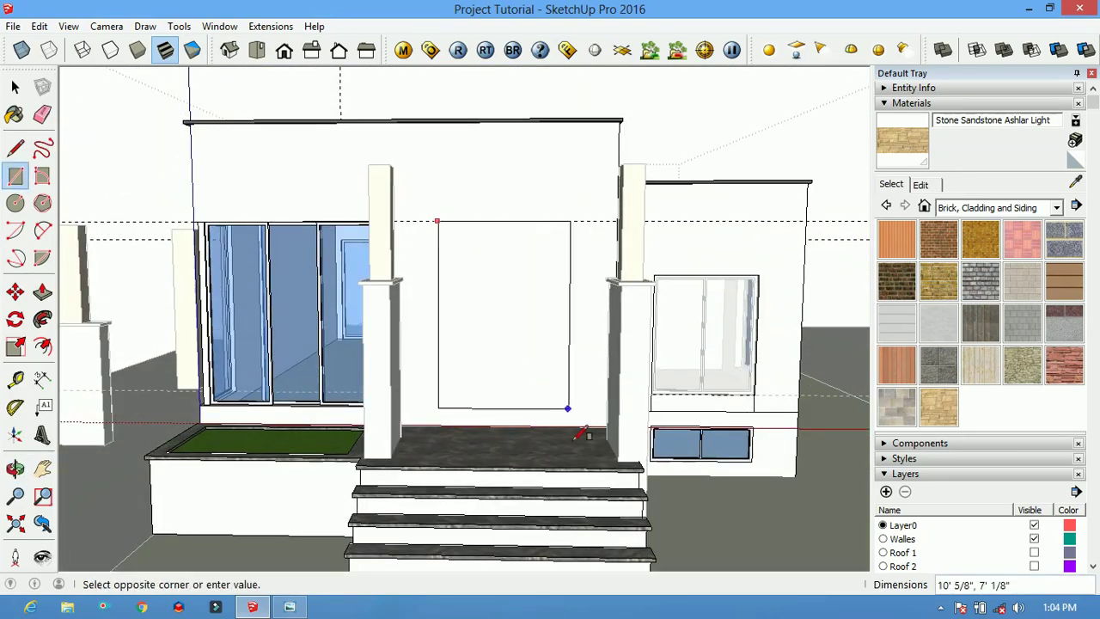
pyautogui.moveTo(592, 440); pyautogui.dragTo(602, 421, button='middle')
pyautogui.press('p')
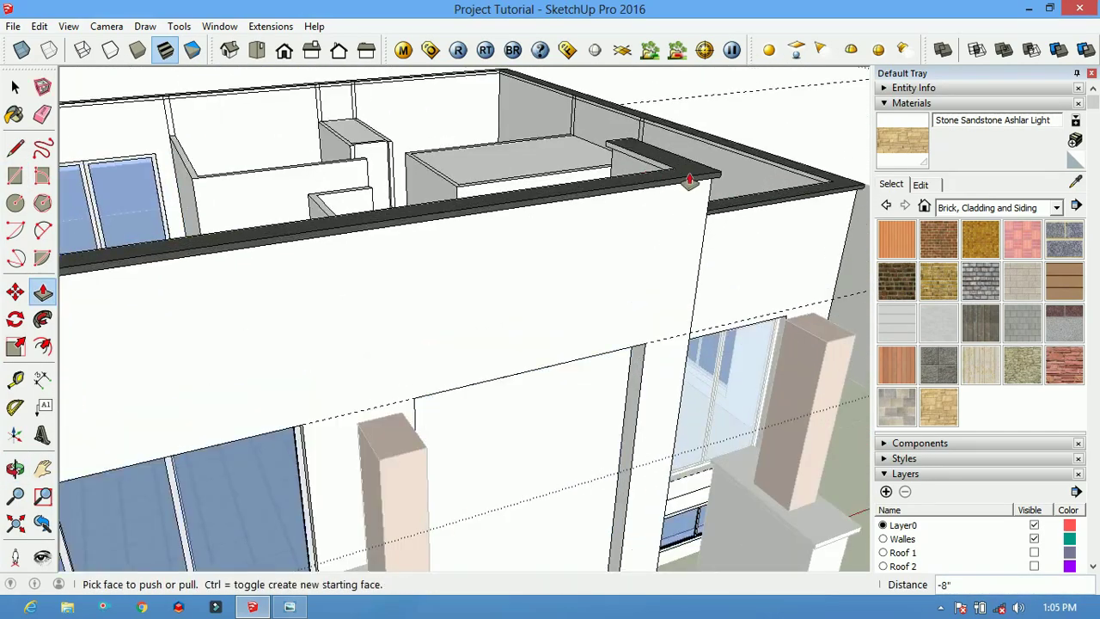
pyautogui.scroll(5, 630, 417)
pyautogui.scroll(-5, 685, 430)
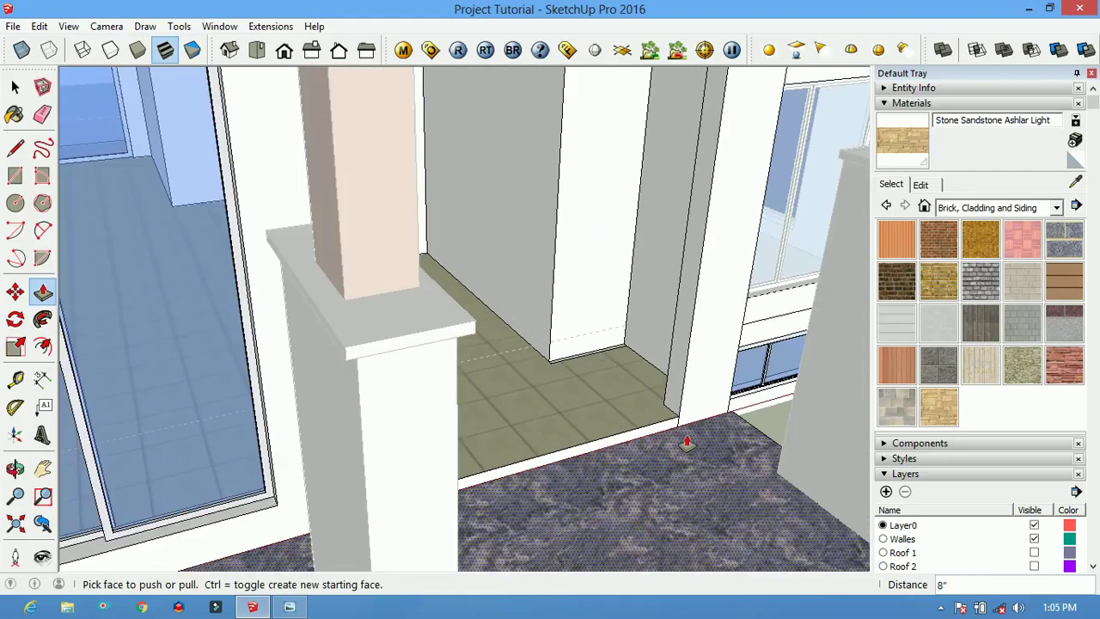
pyautogui.press('e')
pyautogui.scroll(5, 688, 441)
pyautogui.scroll(-5, 532, 449)
# Swap the Materials panel for the Components panel and browse the 3D Warehouse doors
pyautogui.click(892, 104)
pyautogui.click(889, 120)
pyautogui.scroll(-3, 969, 307)
pyautogui.scroll(-3, 970, 307)
pyautogui.scroll(1, 969, 307)
pyautogui.scroll(-2, 969, 307)
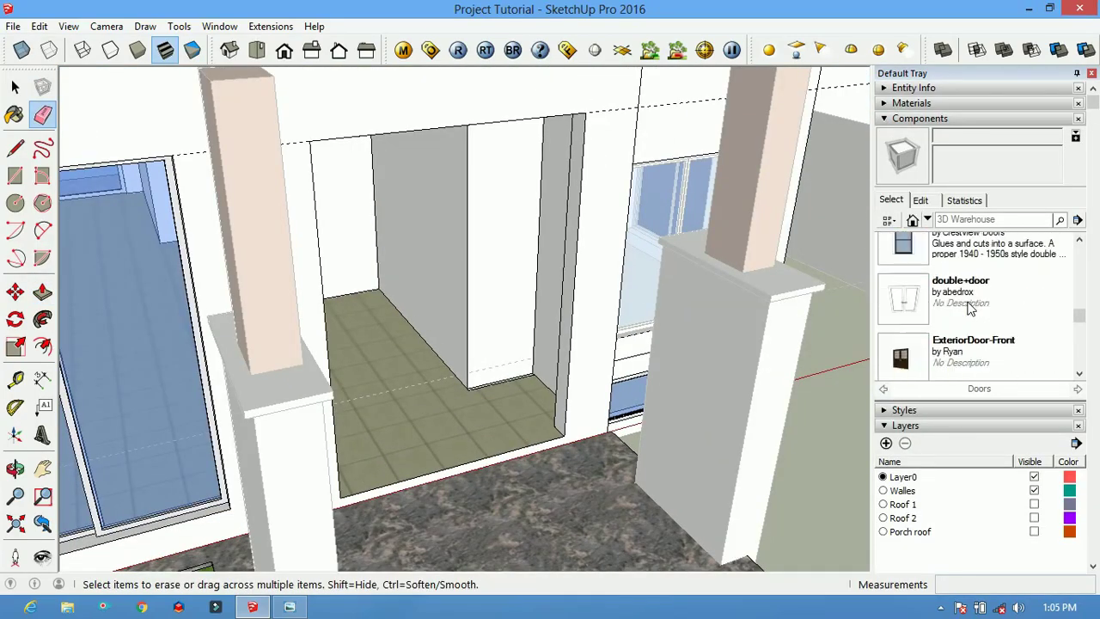
# Place the single_entry_door_with_glass component in the front doorway
pyautogui.scroll(-2, 969, 306)
pyautogui.scroll(-2, 918, 313)
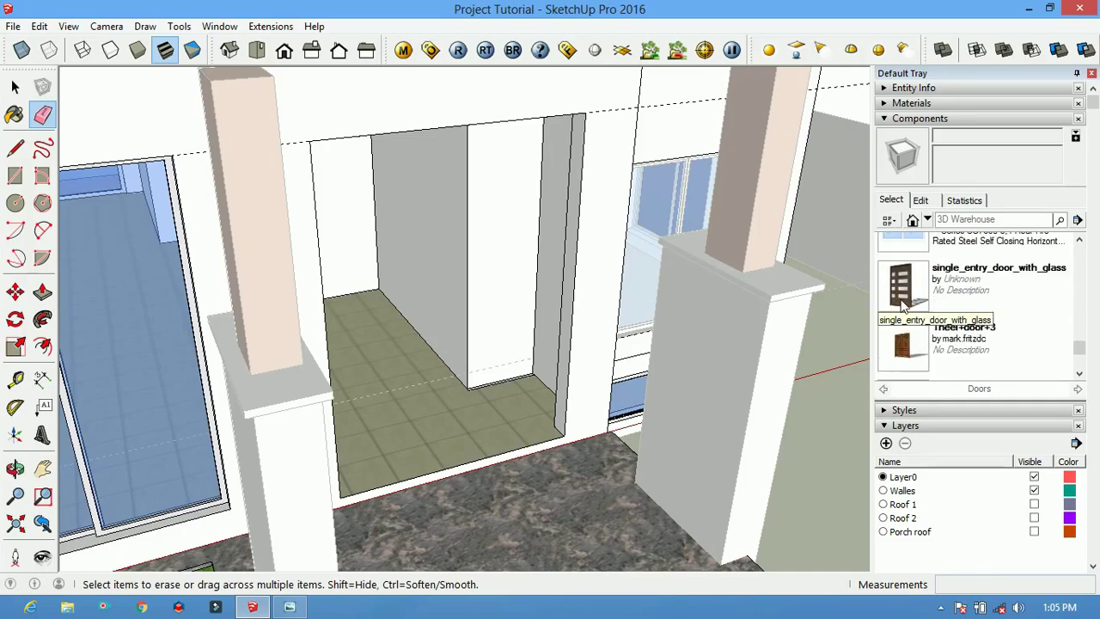
pyautogui.click(902, 306)
pyautogui.click(499, 446)
pyautogui.moveTo(499, 447); pyautogui.dragTo(428, 180, button='middle')
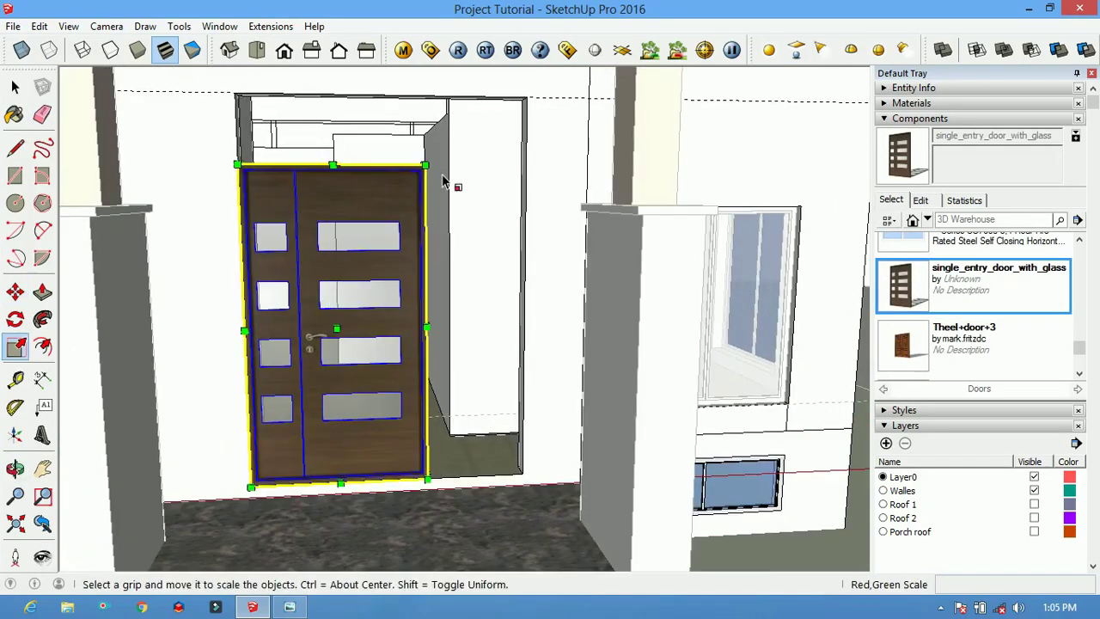
# Scale the entry door up to fill the doorway and push the face beside it
pyautogui.press('s')
pyautogui.moveTo(426, 168); pyautogui.dragTo(497, 127)
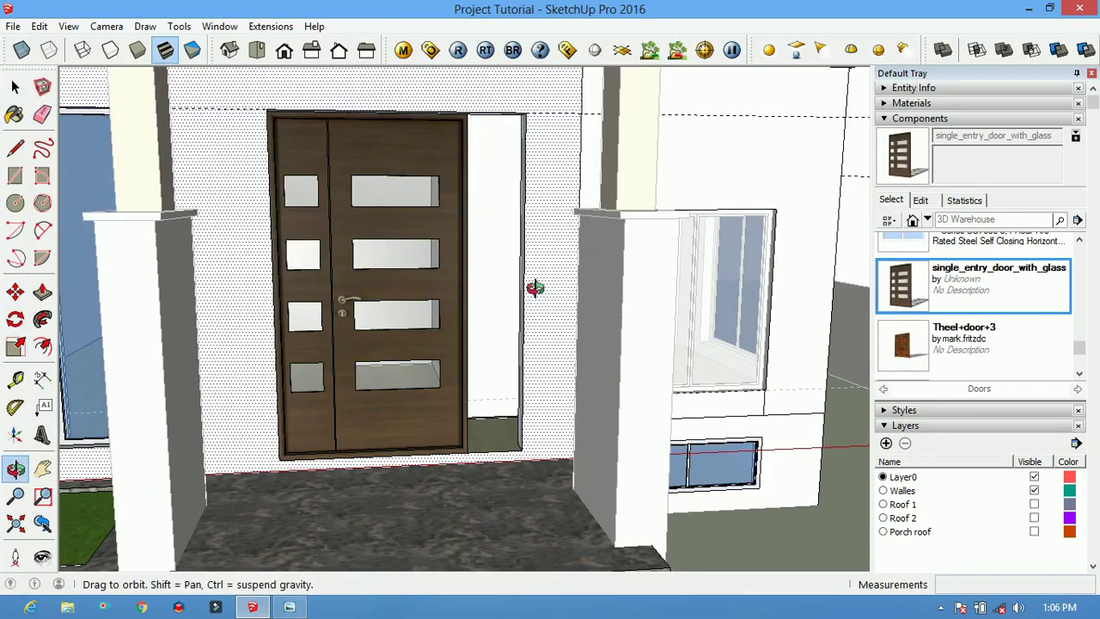
pyautogui.press('p')
pyautogui.click(510, 99)
pyautogui.moveTo(510, 99); pyautogui.dragTo(541, 481, button='middle')
# Select the entry door and move it into position between the porch pillars
pyautogui.press('space')
pyautogui.click(542, 482)
pyautogui.press('m')
pyautogui.scroll(-5, 549, 463)
pyautogui.moveTo(565, 484); pyautogui.dragTo(368, 167, button='middle')
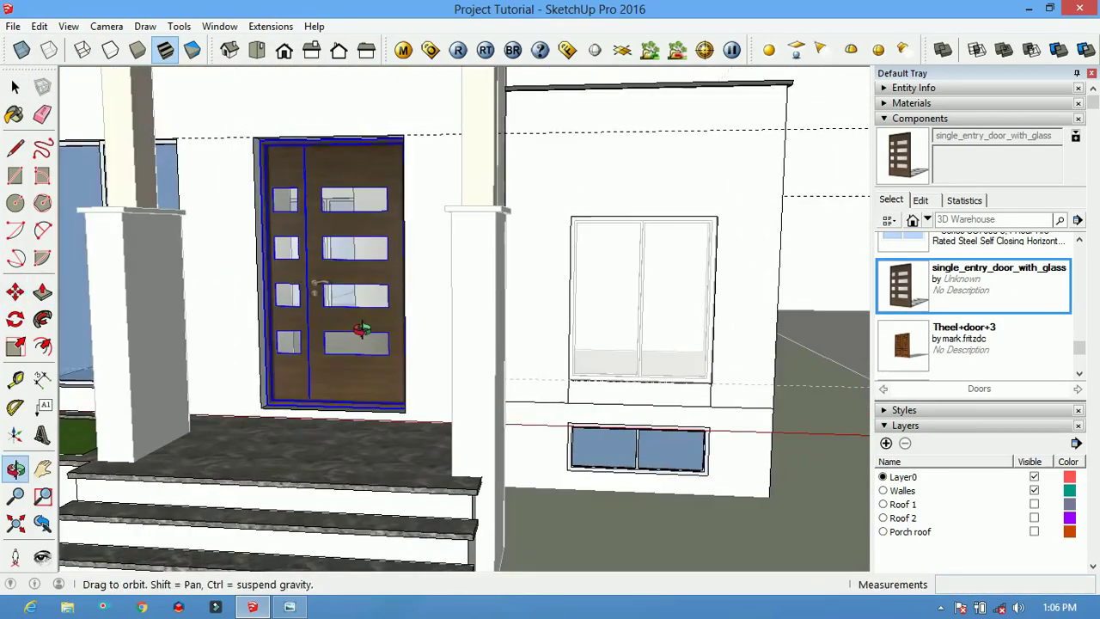
pyautogui.scroll(5, 368, 167)
pyautogui.scroll(3, 359, 191)
pyautogui.scroll(-3, 359, 191)
pyautogui.scroll(-5, 332, 159)
pyautogui.scroll(-5, 111, 214)
pyautogui.press('space')
pyautogui.scroll(-3, 110, 214)
pyautogui.click(69, 26)
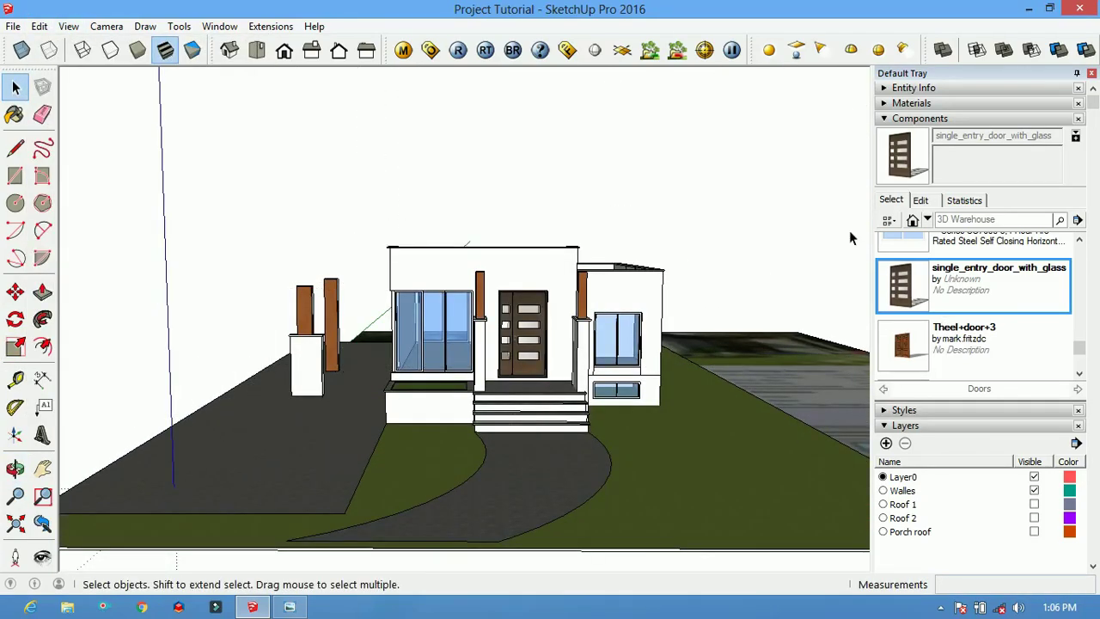
# Check the Top view, then orbit back into perspective on the side wing
pyautogui.click(256, 50)
pyautogui.scroll(3, 612, 186)
pyautogui.scroll(-3, 612, 179)
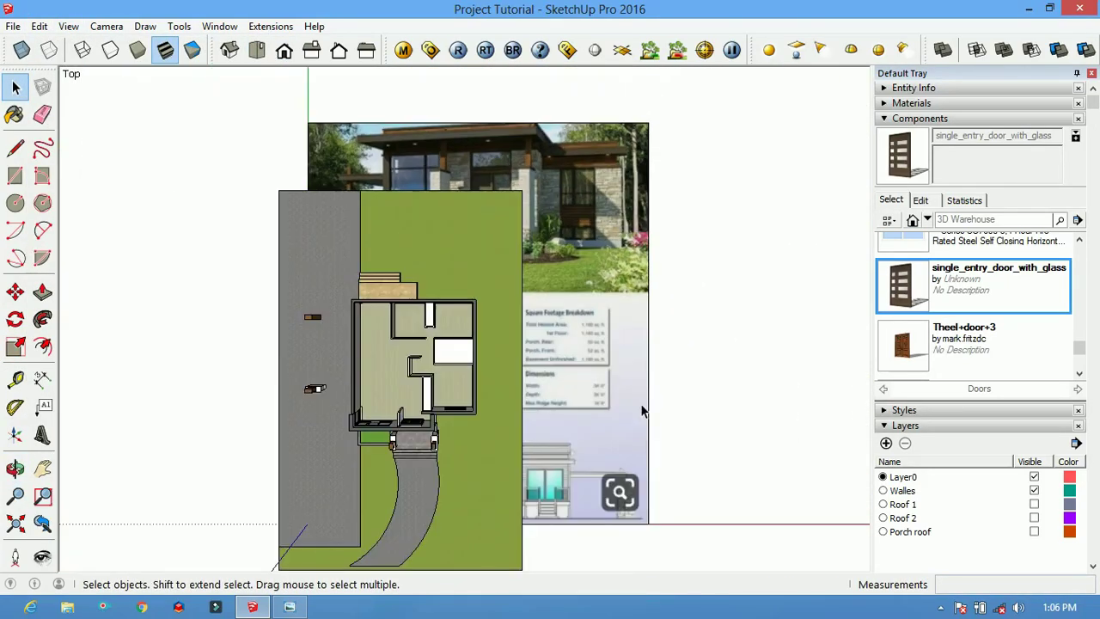
pyautogui.moveTo(622, 331); pyautogui.dragTo(500, 288, button='middle')
pyautogui.scroll(5, 500, 288)
pyautogui.scroll(2, 555, 413)
# Draw a horizontal edge across the side wall ending at the wall corner
pyautogui.press('e')
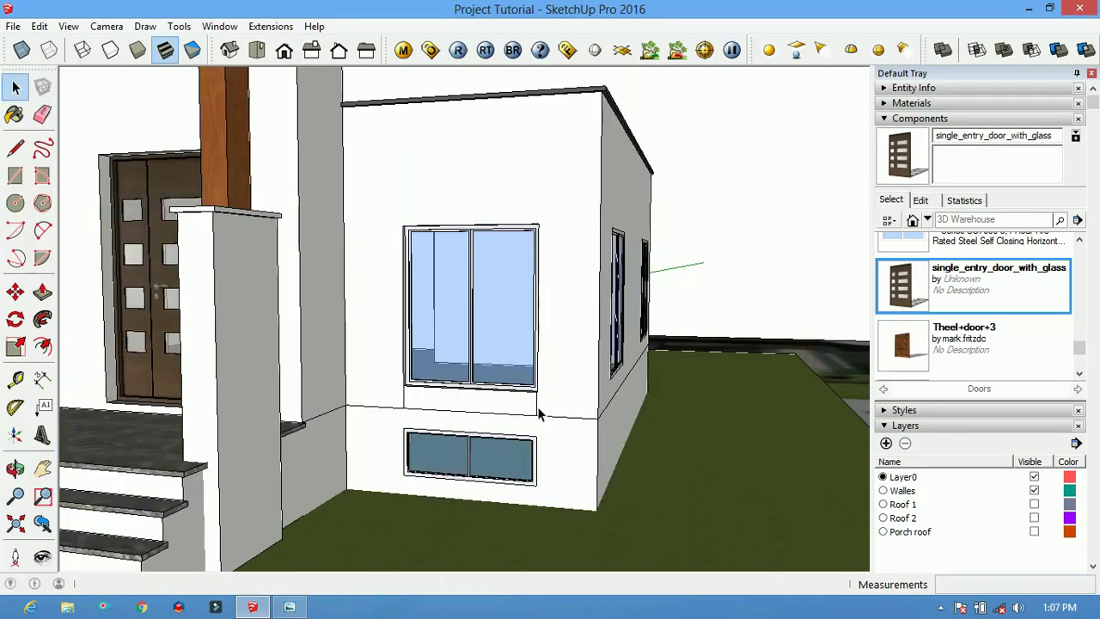
pyautogui.press('space')
pyautogui.scroll(2, 540, 413)
pyautogui.press('e')
pyautogui.scroll(-2, 478, 434)
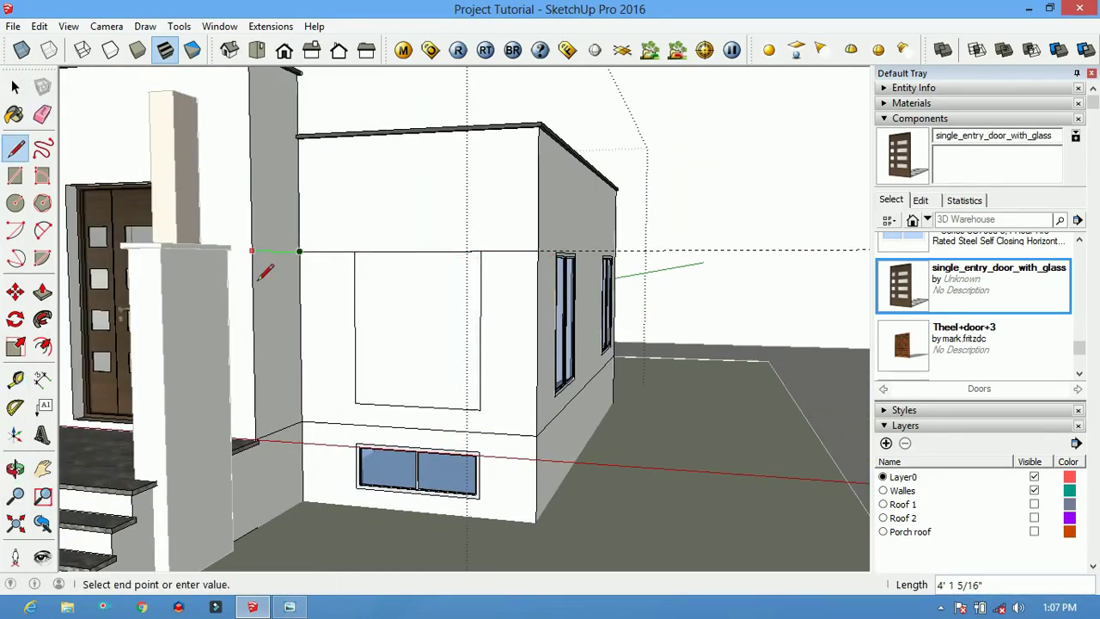
pyautogui.scroll(4, 252, 251)
pyautogui.click(241, 219)
pyautogui.click(278, 253)
pyautogui.scroll(-2, 249, 255)
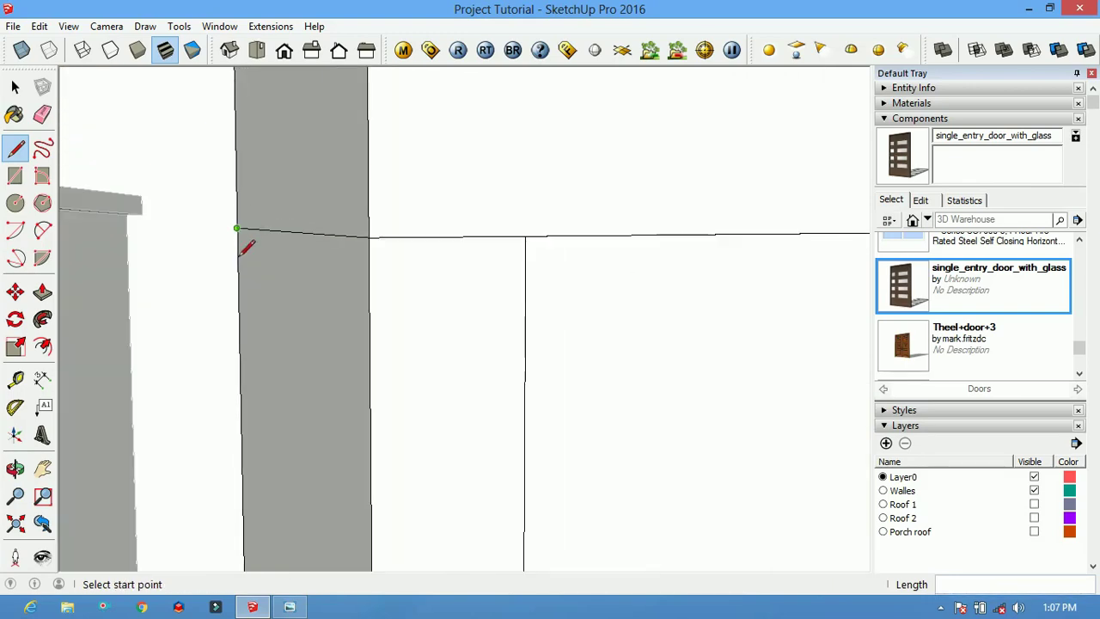
pyautogui.press('space')
pyautogui.scroll(-5, 427, 319)
# Start another horizontal line at the wing's corner and orbit to show the front porch
pyautogui.moveTo(428, 319); pyautogui.dragTo(391, 383, button='middle')
pyautogui.click(392, 307)
pyautogui.scroll(-3, 515, 293)
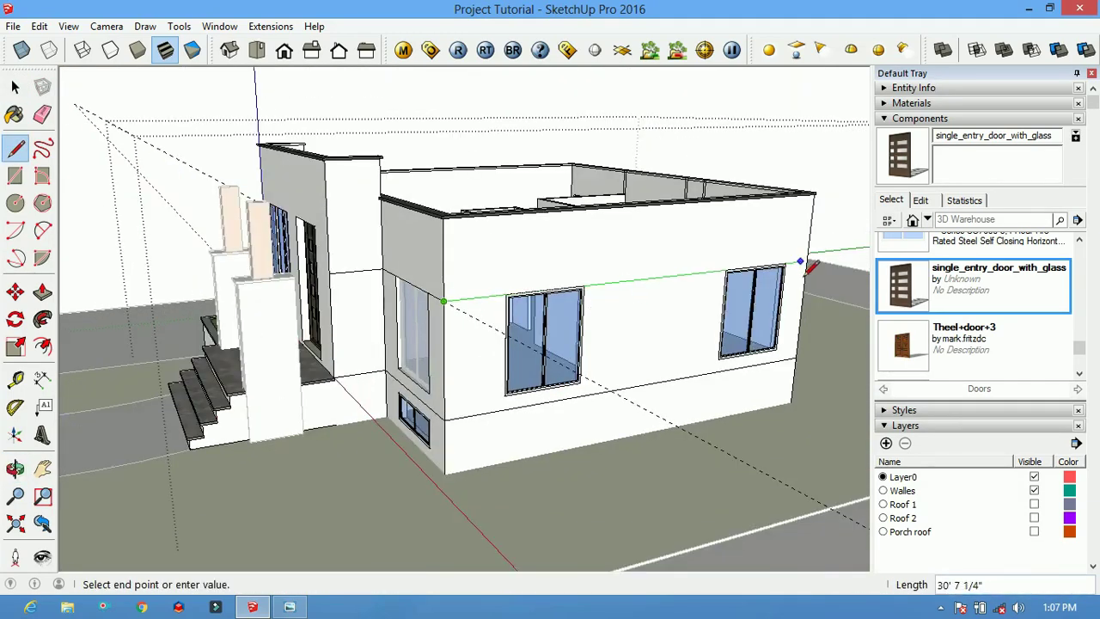
pyautogui.press('e')
pyautogui.scroll(3, 660, 298)
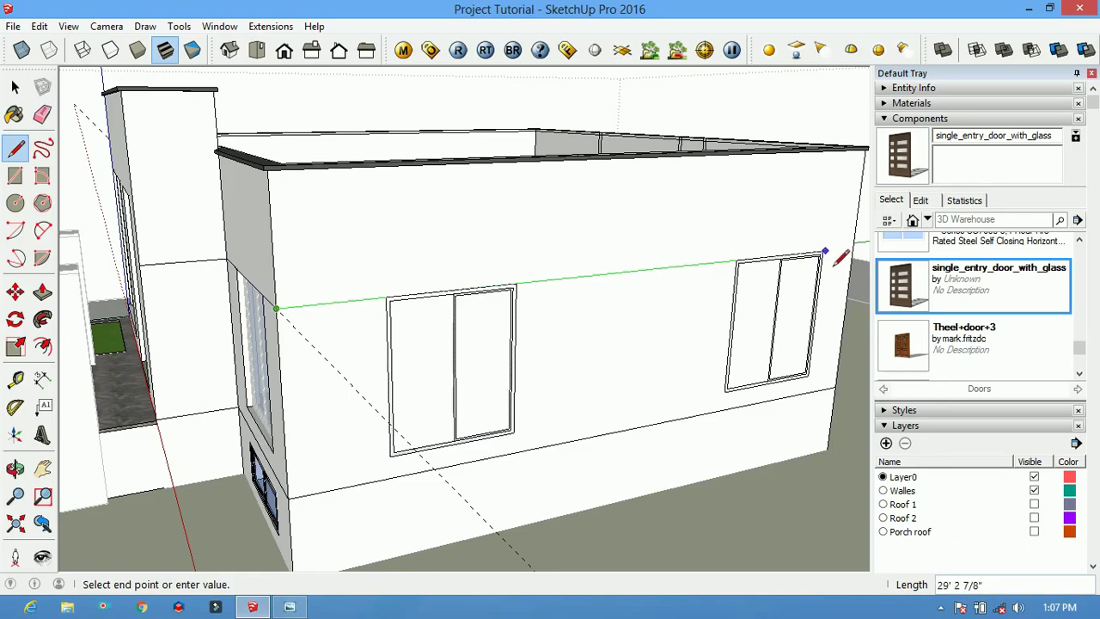
pyautogui.moveTo(468, 370)
pyautogui.mouseDown(button='middle')
pyautogui.moveTo(519, 430)
pyautogui.moveTo(482, 475)
pyautogui.mouseUp(button='middle')
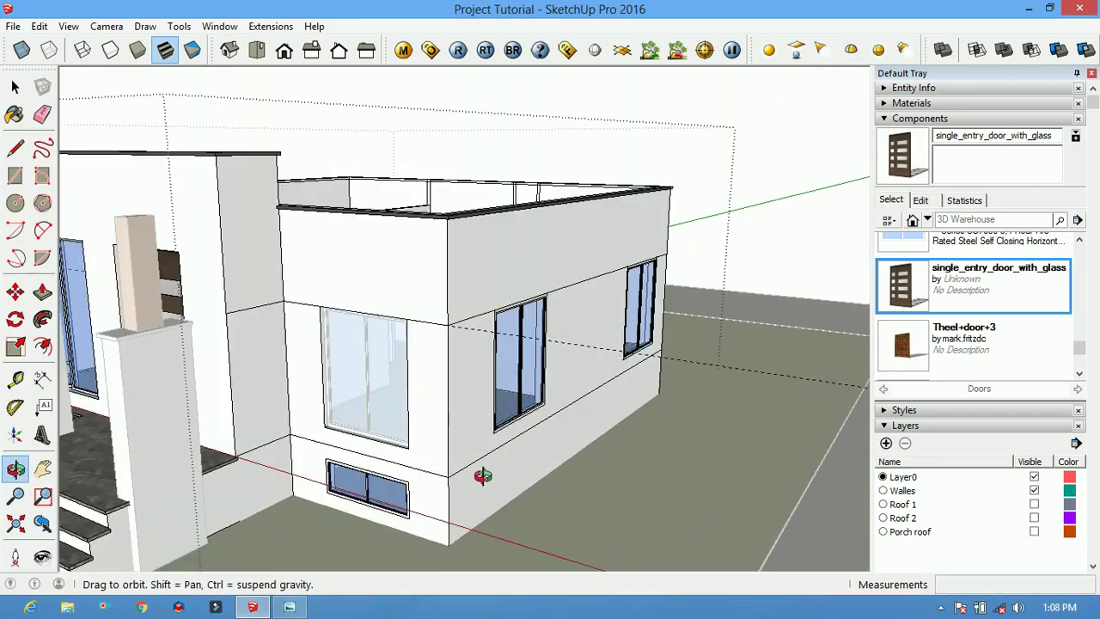
pyautogui.moveTo(291, 460); pyautogui.dragTo(317, 398, button='middle')
# Paint the side block's right and front lower walls with Stone Coursed Rough
pyautogui.press('b')
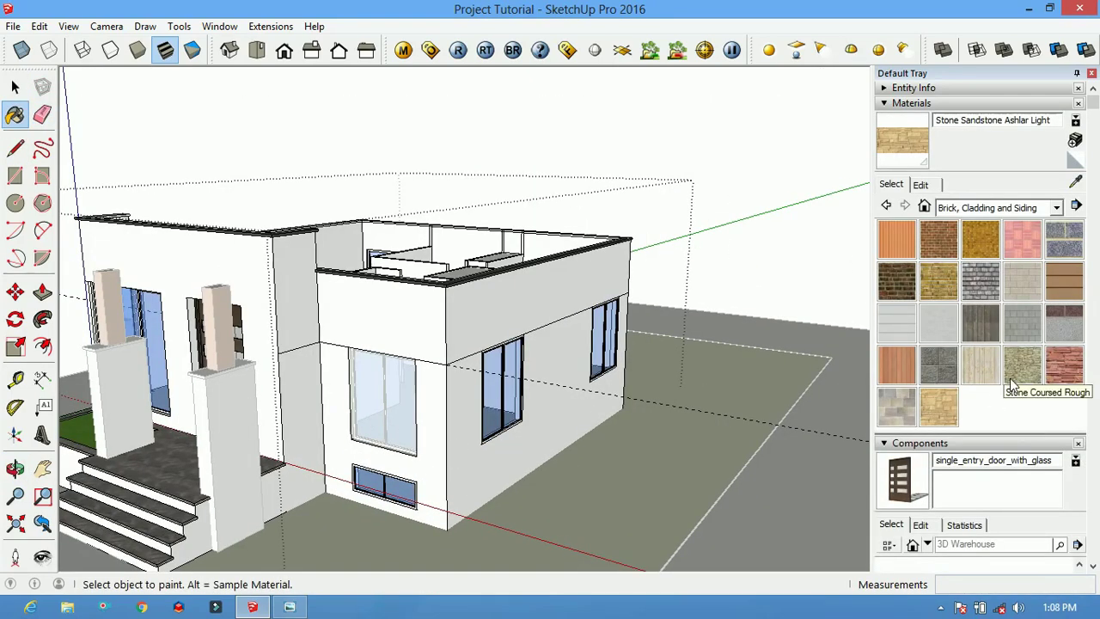
pyautogui.scroll(-2, 1019, 378)
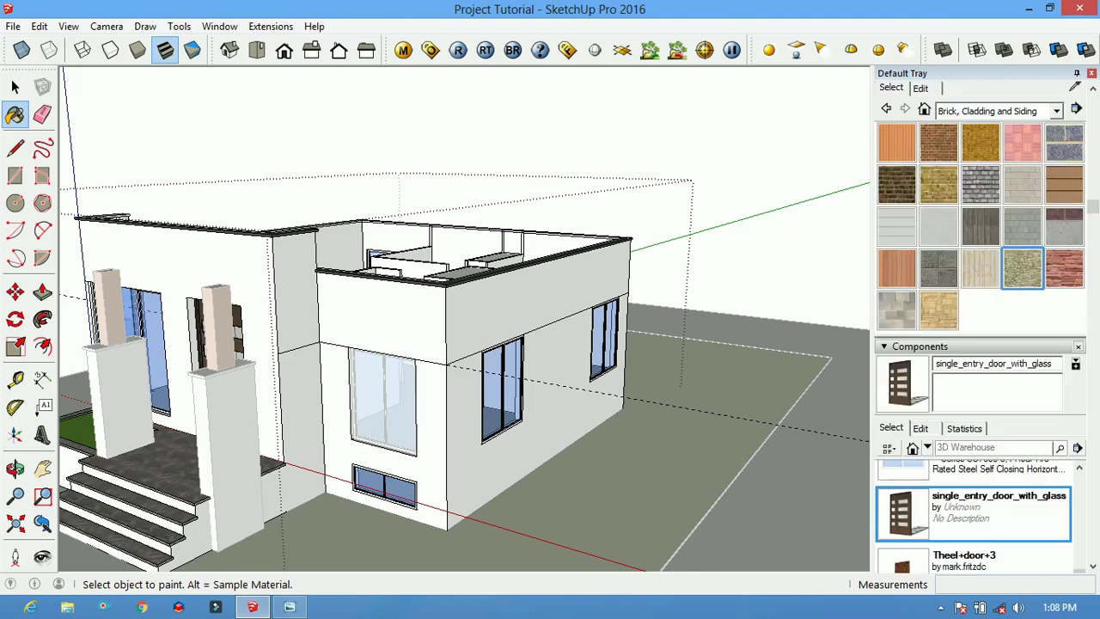
pyautogui.click(565, 460)
pyautogui.click(430, 447)
pyautogui.scroll(1, 471, 432)
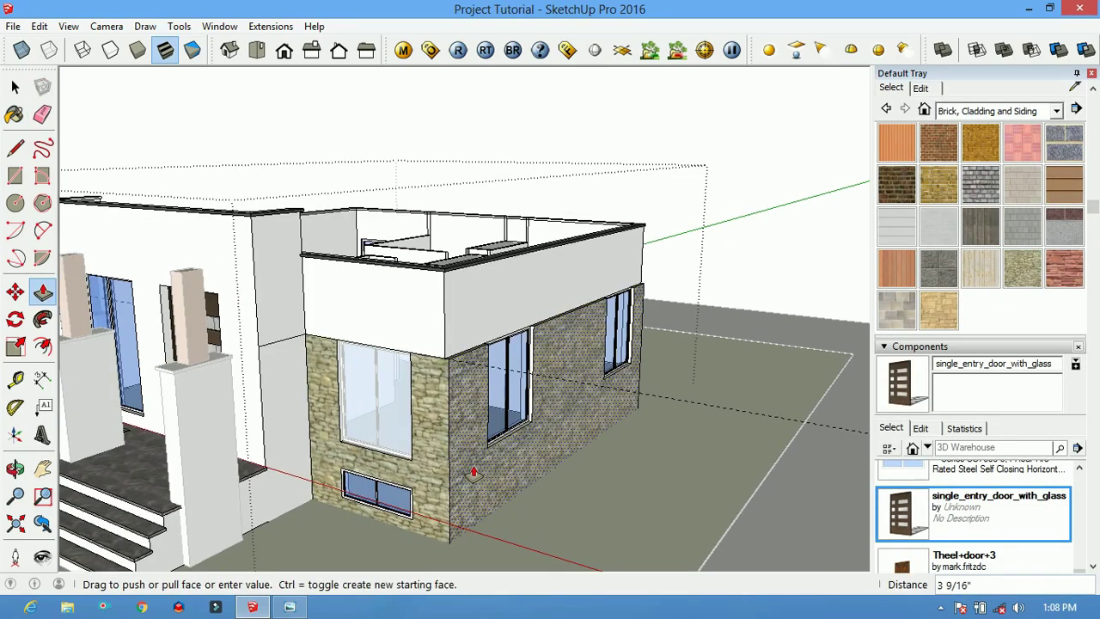
pyautogui.scroll(2, 511, 325)
# Paint the side block's upper wall band with Modern Siding and view the whole house
pyautogui.press('b')
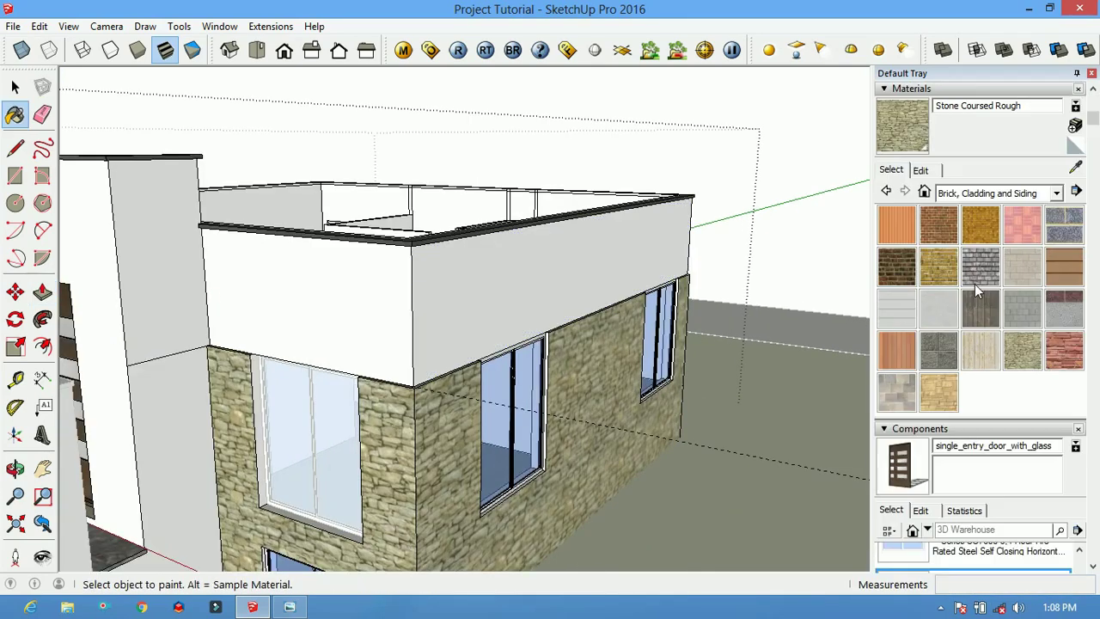
pyautogui.click(518, 271)
pyautogui.moveTo(462, 356)
pyautogui.mouseDown(button='middle')
pyautogui.moveTo(497, 416)
pyautogui.moveTo(481, 361)
pyautogui.mouseUp(button='middle')
pyautogui.scroll(3, 445, 228)
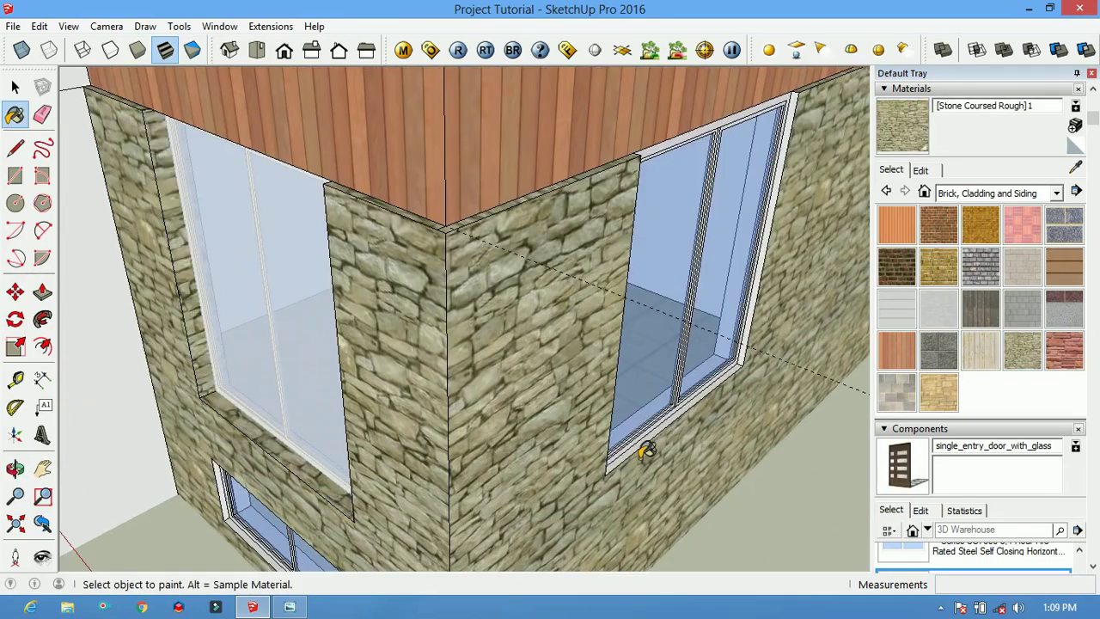
pyautogui.moveTo(744, 344)
pyautogui.mouseDown(button='middle')
pyautogui.moveTo(432, 467)
pyautogui.moveTo(582, 418)
pyautogui.mouseUp(button='middle')
pyautogui.scroll(-3, 432, 467)
pyautogui.scroll(-3, 507, 216)
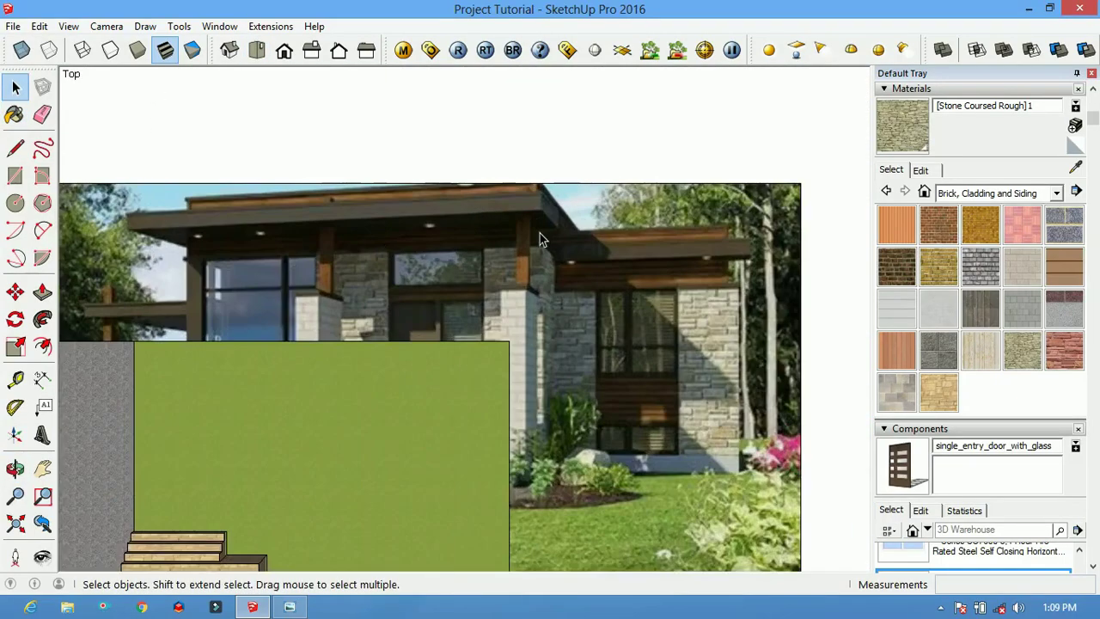
# Draw an edge from the wall corner by the glass doors, dividing the front wall face
pyautogui.scroll(-3, 441, 278)
pyautogui.scroll(-3, 441, 278)
pyautogui.moveTo(440, 278)
pyautogui.mouseDown(button='middle')
pyautogui.moveTo(379, 430)
pyautogui.moveTo(515, 344)
pyautogui.mouseUp(button='middle')
pyautogui.scroll(5, 378, 430)
pyautogui.scroll(5, 515, 344)
pyautogui.press('l')
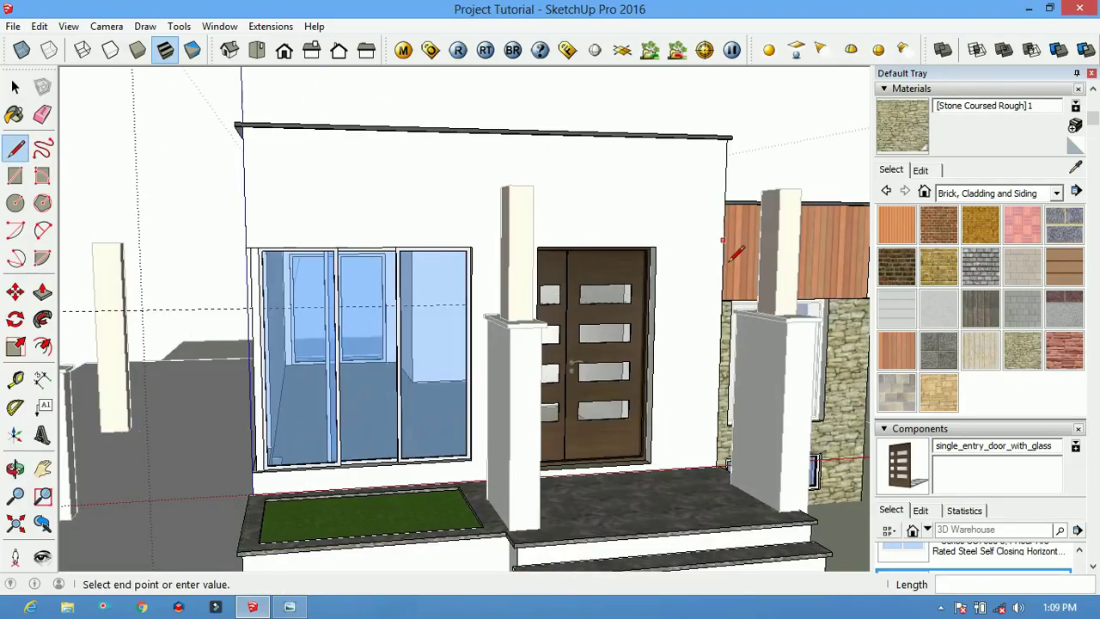
pyautogui.moveTo(247, 254); pyautogui.dragTo(482, 284, button='middle')
pyautogui.scroll(-3, 482, 283)
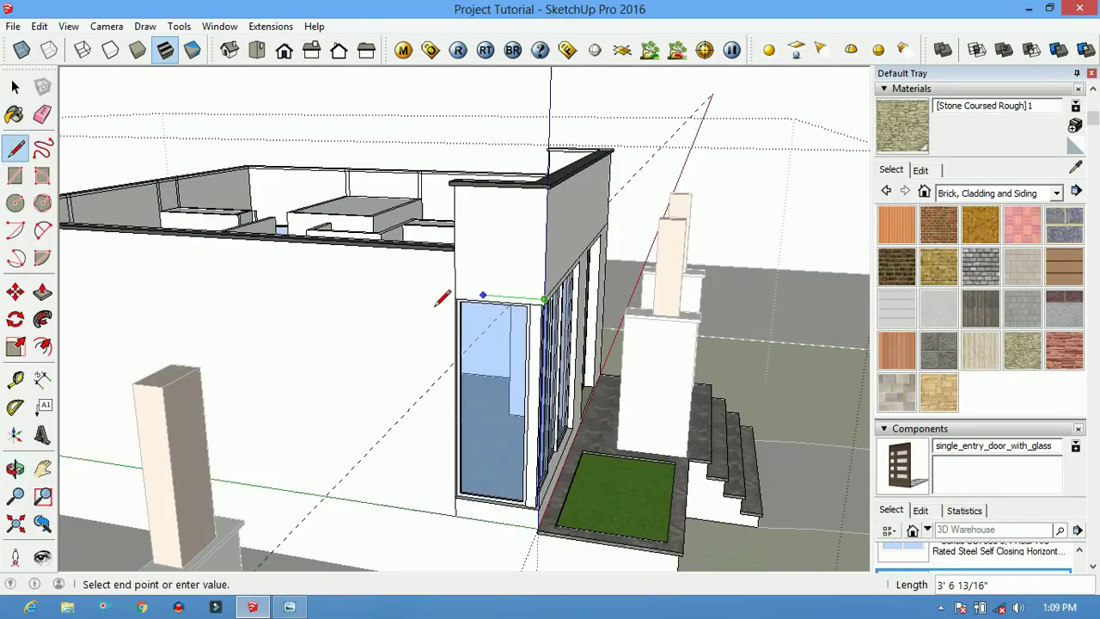
pyautogui.click(560, 307)
pyautogui.scroll(5, 344, 258)
pyautogui.click(171, 182)
# Erase stray edges and paint the front fascia with Modern Siding
pyautogui.moveTo(175, 177); pyautogui.dragTo(361, 284, button='middle')
pyautogui.press('e')
pyautogui.scroll(3, 361, 284)
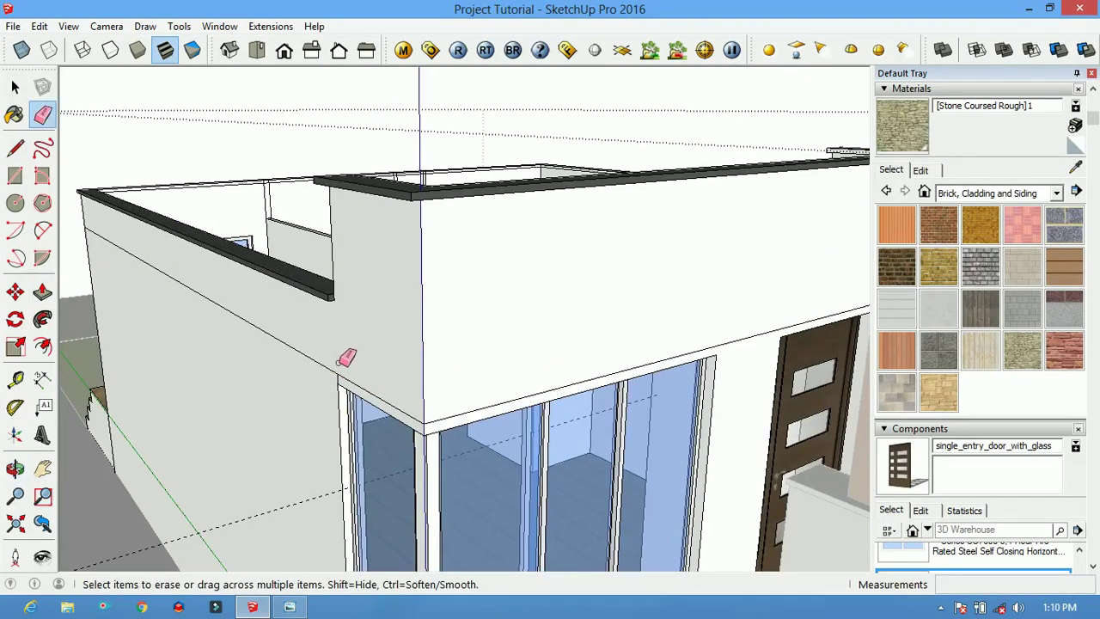
pyautogui.press('b')
pyautogui.click(387, 365)
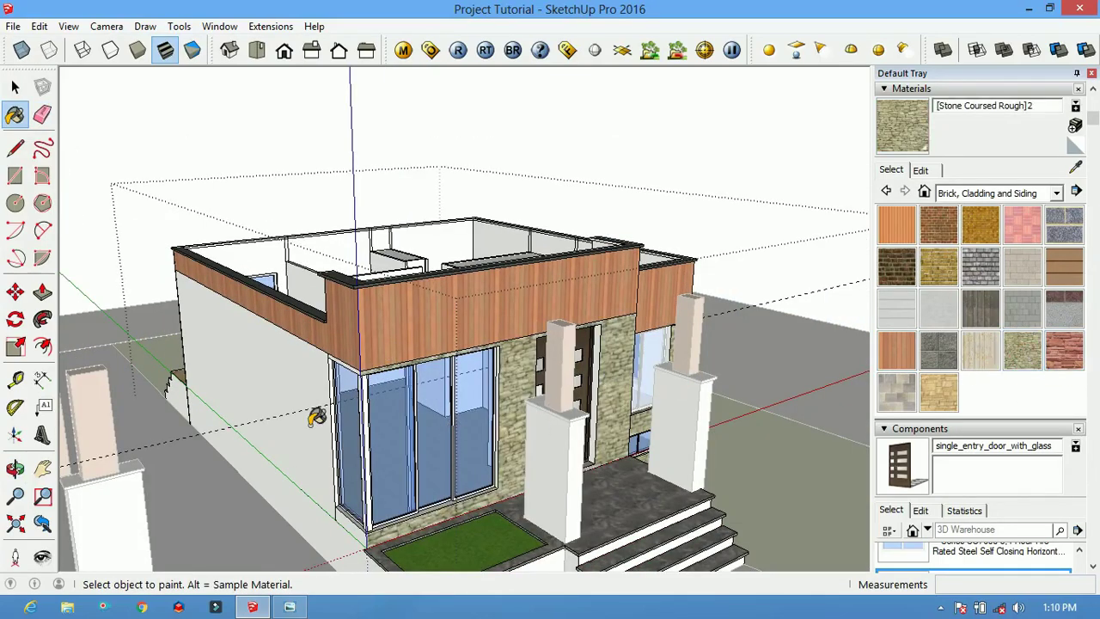
pyautogui.scroll(5, 391, 507)
pyautogui.scroll(-5, 488, 513)
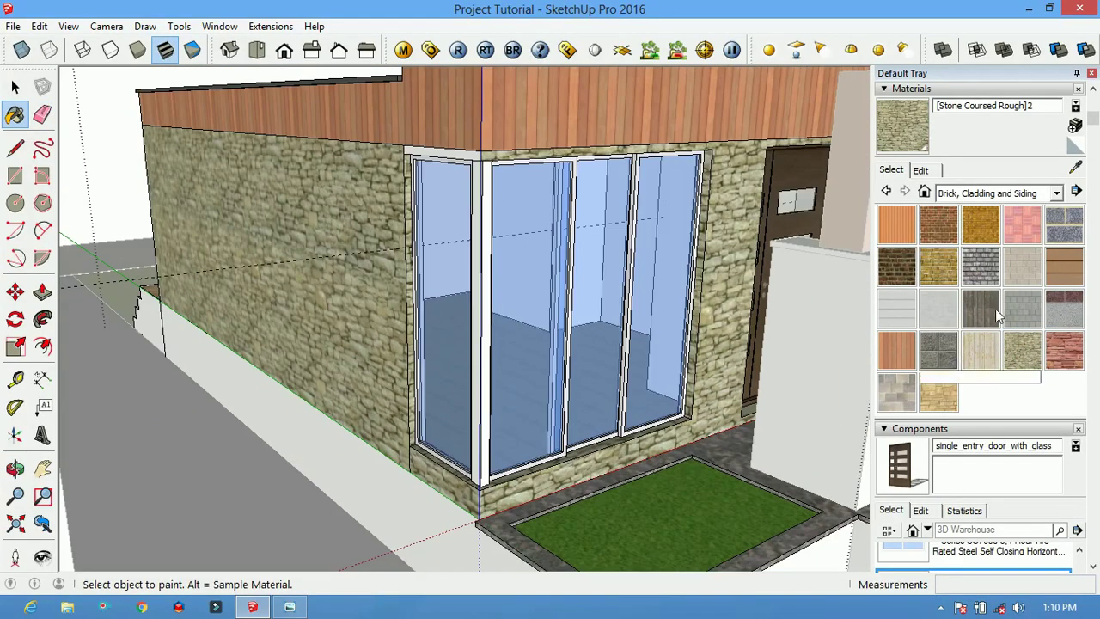
# Paint the corner window post with 0135_DarkGray from the In Model materials
pyautogui.click(925, 191)
pyautogui.click(897, 225)
pyautogui.scroll(5, 486, 498)
pyautogui.click(485, 490)
pyautogui.scroll(-3, 511, 505)
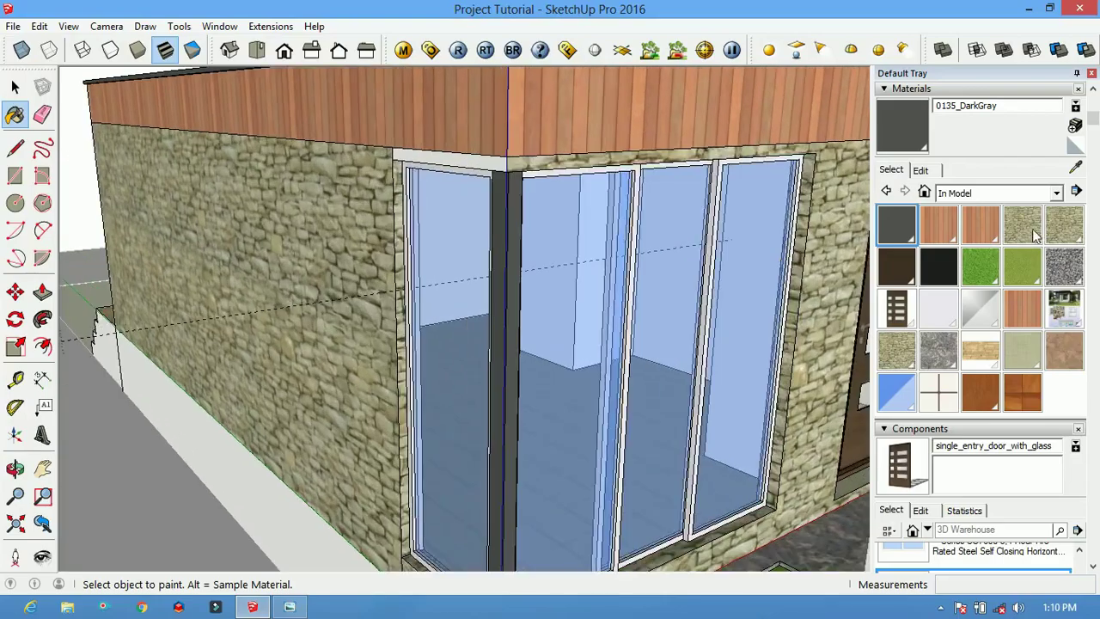
# Pick Stone Coursed Rough, then 0135_DarkGray again, while orbiting toward the front door
pyautogui.click(1023, 225)
pyautogui.scroll(-3, 558, 355)
pyautogui.moveTo(558, 356)
pyautogui.mouseDown(button='middle')
pyautogui.moveTo(182, 418)
pyautogui.moveTo(111, 246)
pyautogui.moveTo(266, 342)
pyautogui.mouseUp(button='middle')
pyautogui.keyDown('alt'); pyautogui.click(258, 355); pyautogui.keyUp('alt')
pyautogui.moveTo(474, 341); pyautogui.dragTo(147, 454, button='middle')
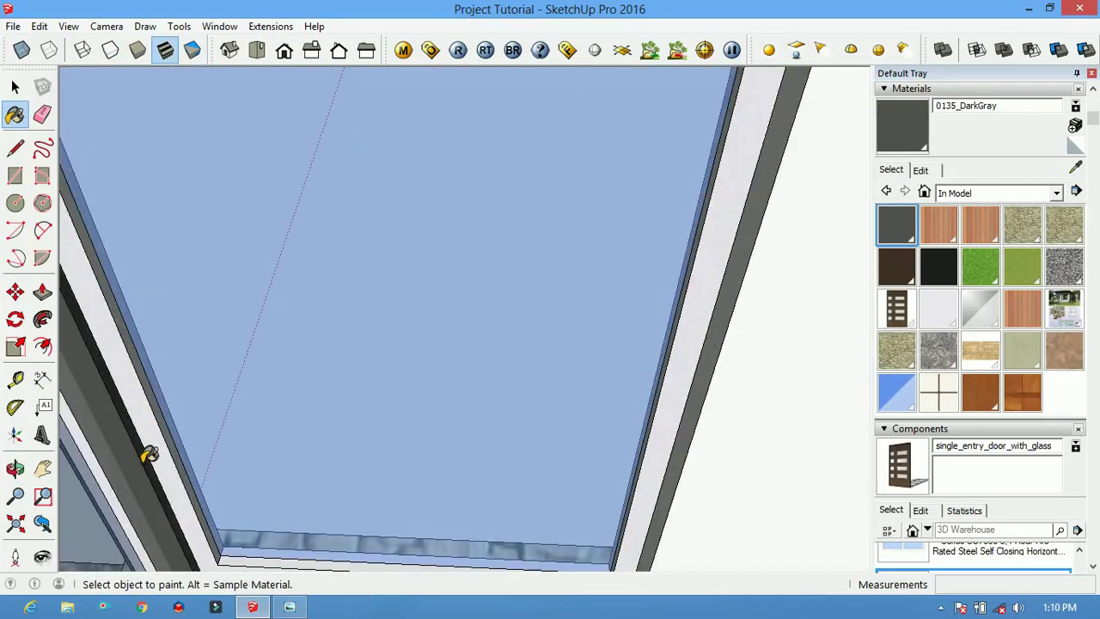
pyautogui.scroll(-5, 528, 373)
# Orbit around the house down to a close view of the porch pillars
pyautogui.moveTo(528, 373)
pyautogui.mouseDown(button='middle')
pyautogui.moveTo(577, 316)
pyautogui.moveTo(447, 361)
pyautogui.moveTo(550, 344)
pyautogui.mouseUp(button='middle')
pyautogui.press('space')
pyautogui.scroll(-2, 937, 299)
pyautogui.moveTo(755, 313)
pyautogui.mouseDown(button='middle')
pyautogui.moveTo(753, 393)
pyautogui.moveTo(731, 325)
pyautogui.mouseUp(button='middle')
pyautogui.scroll(5, 128, 238)
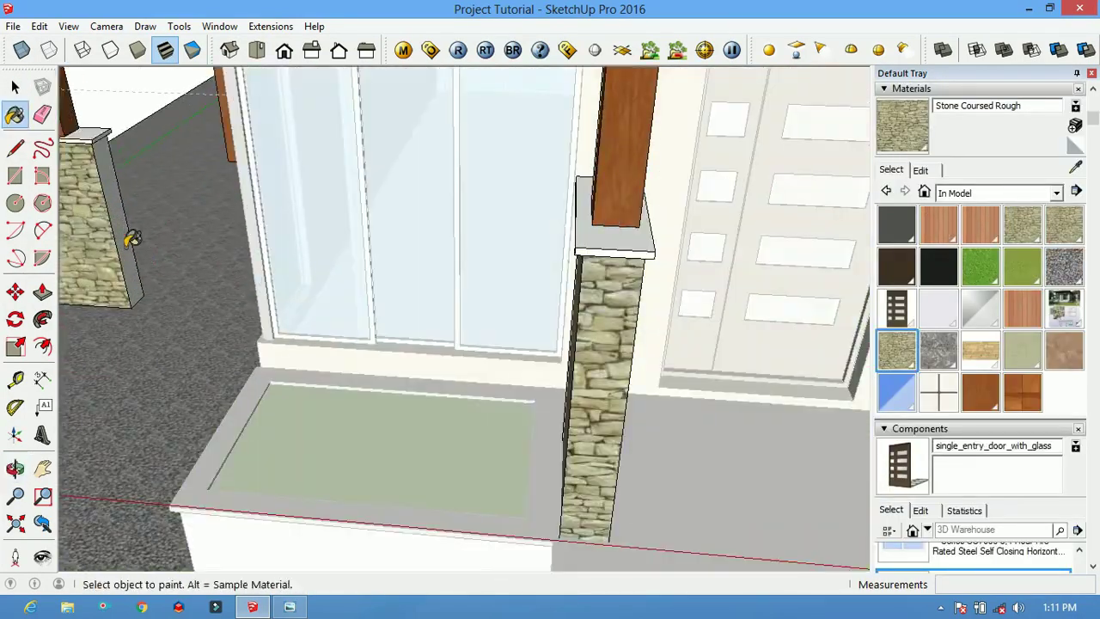
pyautogui.scroll(-5, 444, 321)
pyautogui.moveTo(457, 322)
pyautogui.mouseDown(button='middle')
pyautogui.moveTo(477, 316)
pyautogui.moveTo(584, 417)
pyautogui.mouseUp(button='middle')
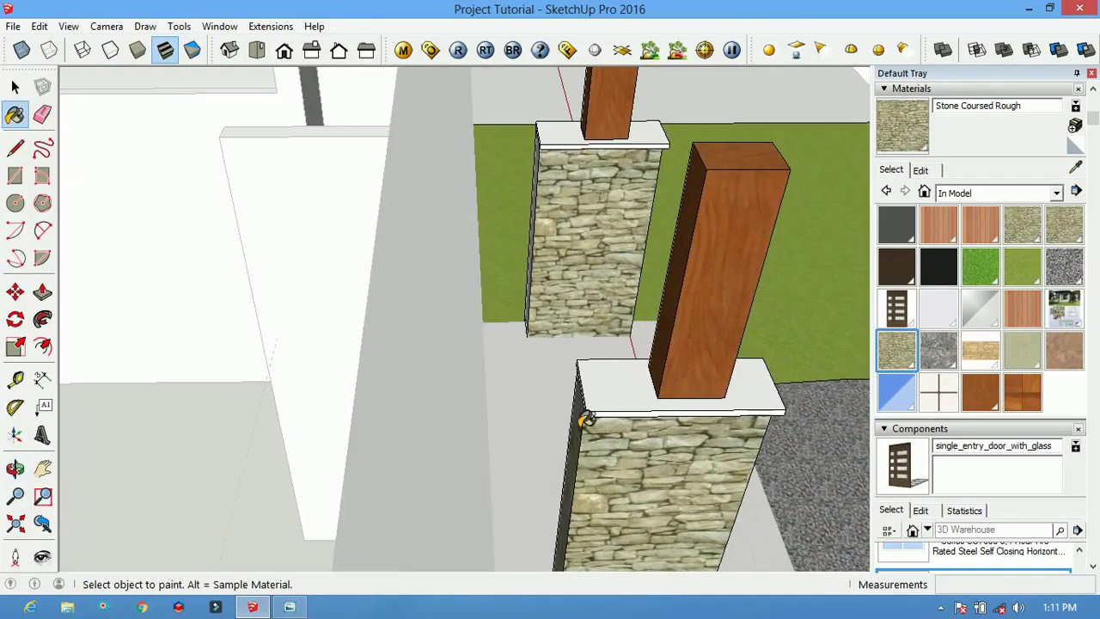
pyautogui.scroll(-5, 532, 380)
pyautogui.moveTo(532, 381); pyautogui.dragTo(692, 197, button='middle')
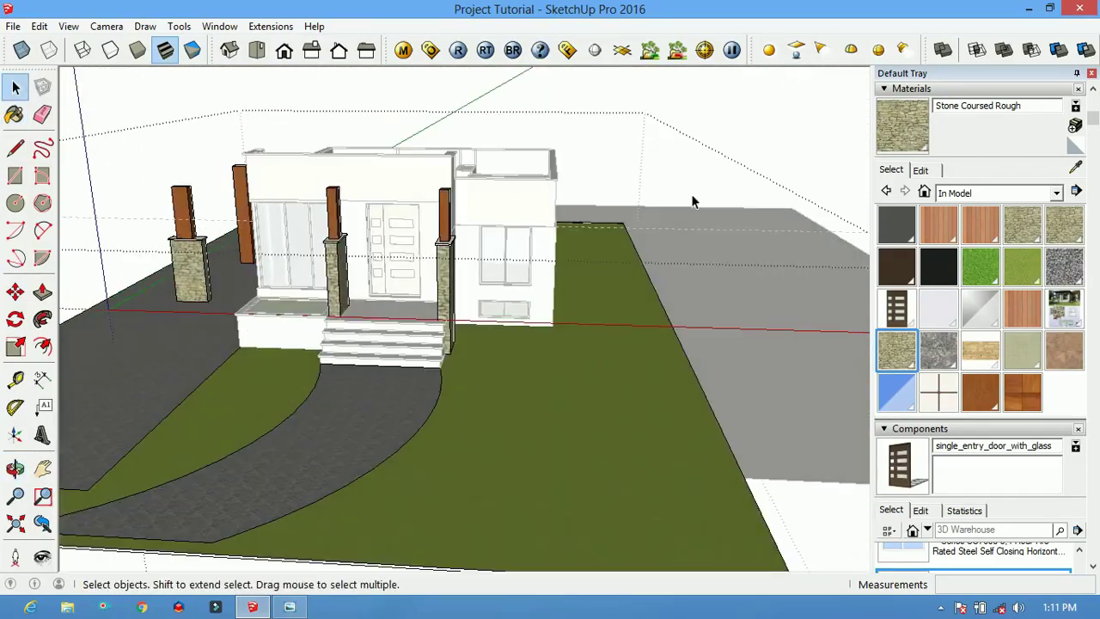
# Sample the wood siding material from the model and orbit to the house front
pyautogui.scroll(3, 515, 249)
pyautogui.moveTo(516, 250); pyautogui.dragTo(490, 257, button='middle')
pyautogui.scroll(5, 484, 252)
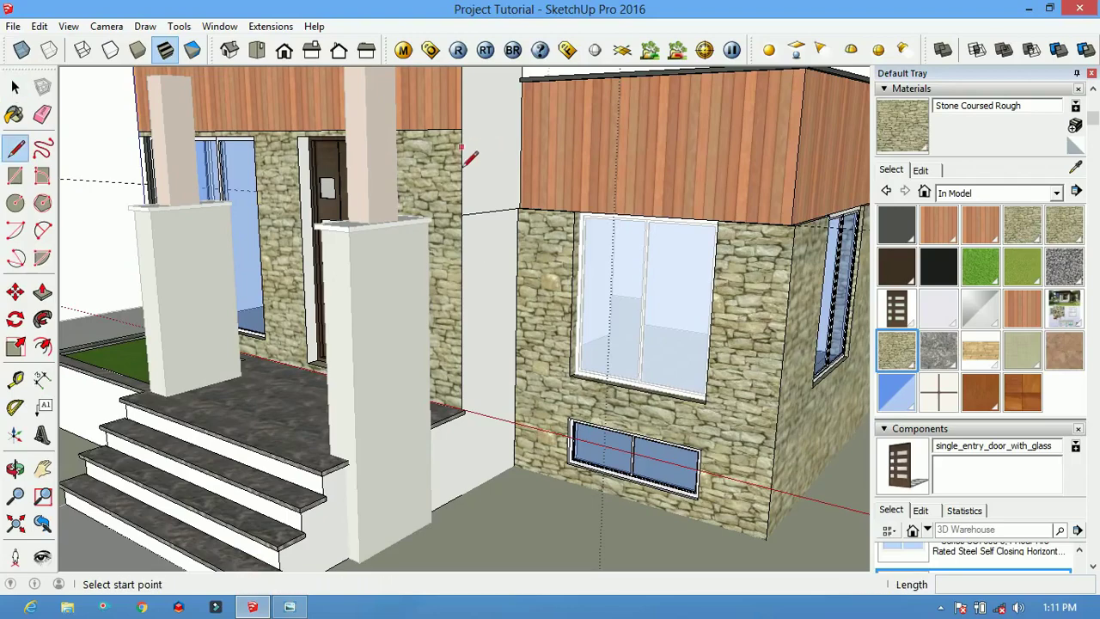
pyautogui.press('b')
pyautogui.keyDown('alt'); pyautogui.click(501, 184); pyautogui.keyUp('alt')
pyautogui.scroll(-3, 605, 321)
pyautogui.moveTo(605, 321)
pyautogui.mouseDown(button='middle')
pyautogui.moveTo(571, 434)
pyautogui.moveTo(292, 419)
pyautogui.mouseUp(button='middle')
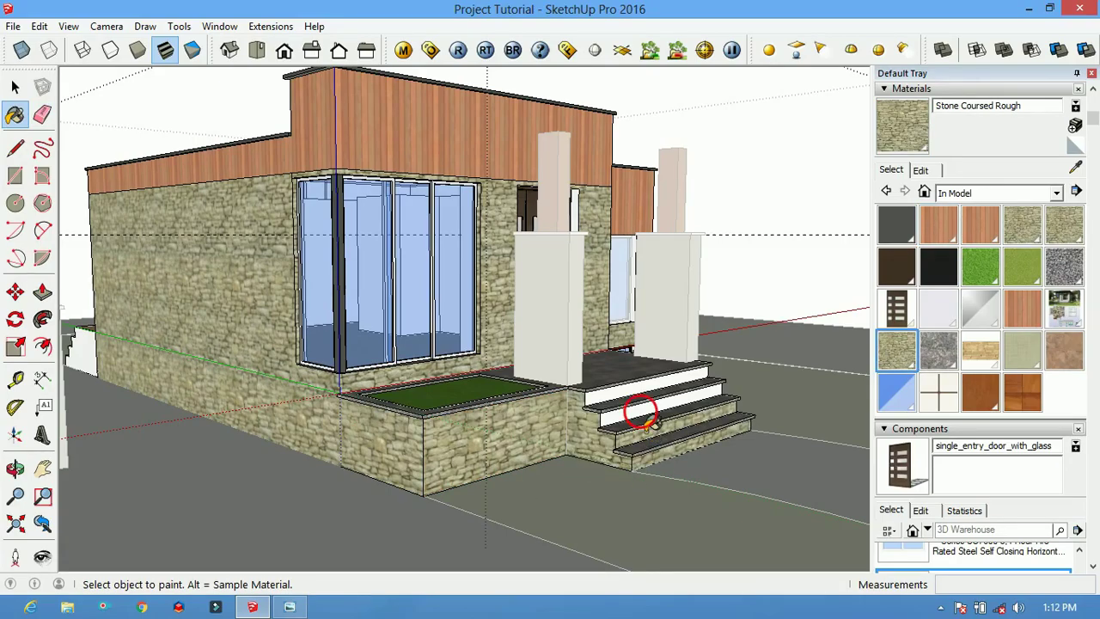
pyautogui.moveTo(748, 416); pyautogui.dragTo(553, 491, button='middle')
pyautogui.scroll(-2, 553, 491)
# Check the Edit menu, dismiss it, and orbit to a side view
pyautogui.click(39, 25)
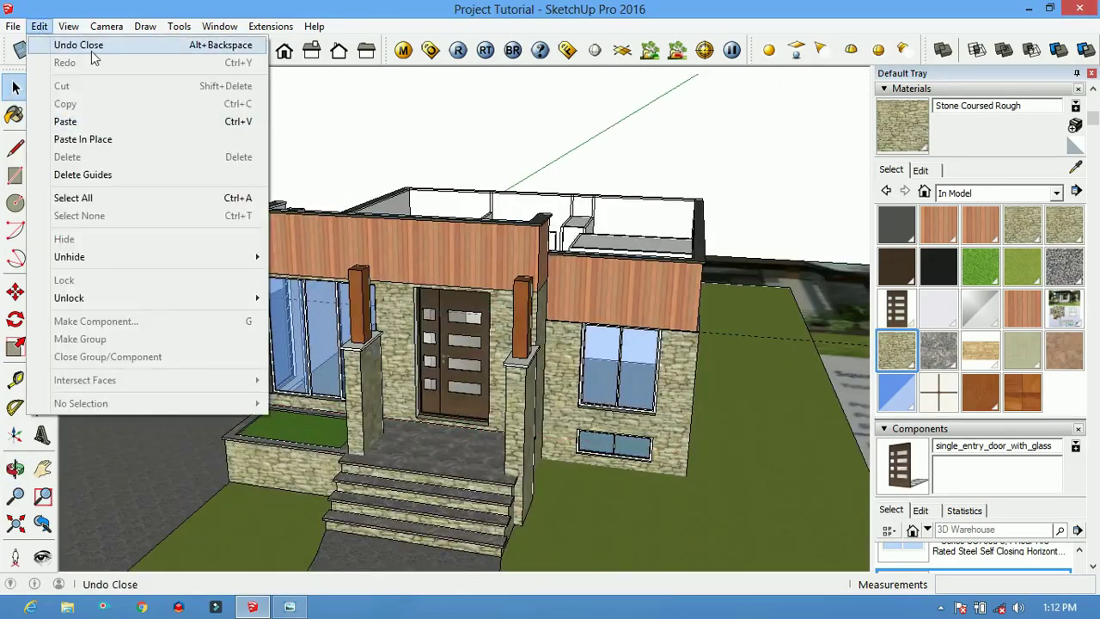
pyautogui.click(94, 54)
pyautogui.scroll(3, 478, 407)
pyautogui.moveTo(478, 407); pyautogui.dragTo(602, 387, button='middle')
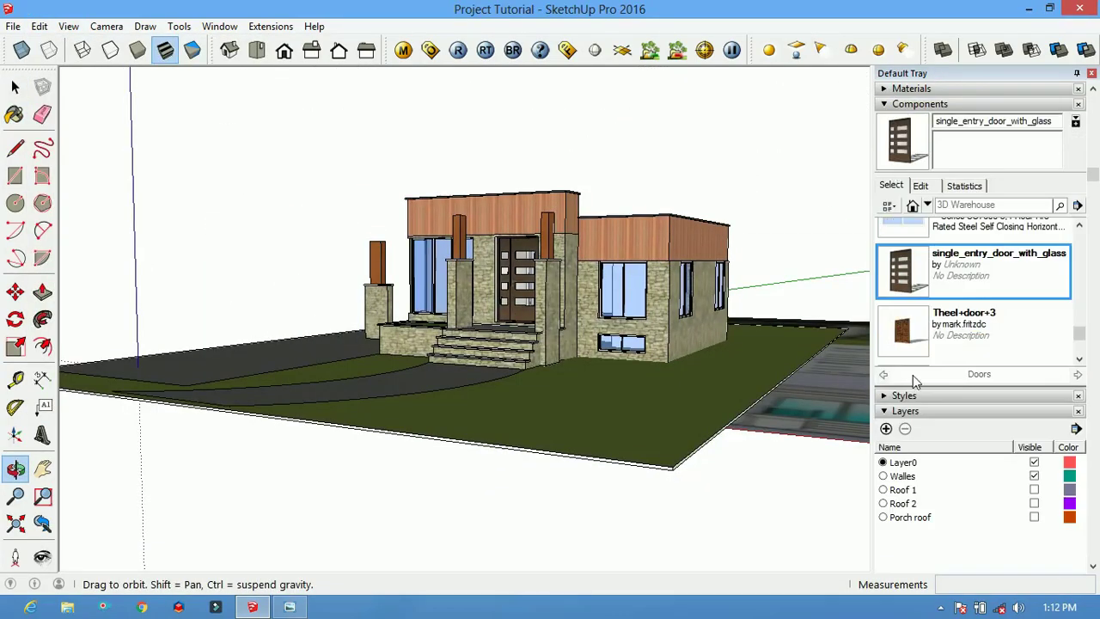
# Push/pull the right side wall face at the front of the house
pyautogui.moveTo(516, 361); pyautogui.dragTo(593, 367, button='middle')
pyautogui.scroll(5, 593, 367)
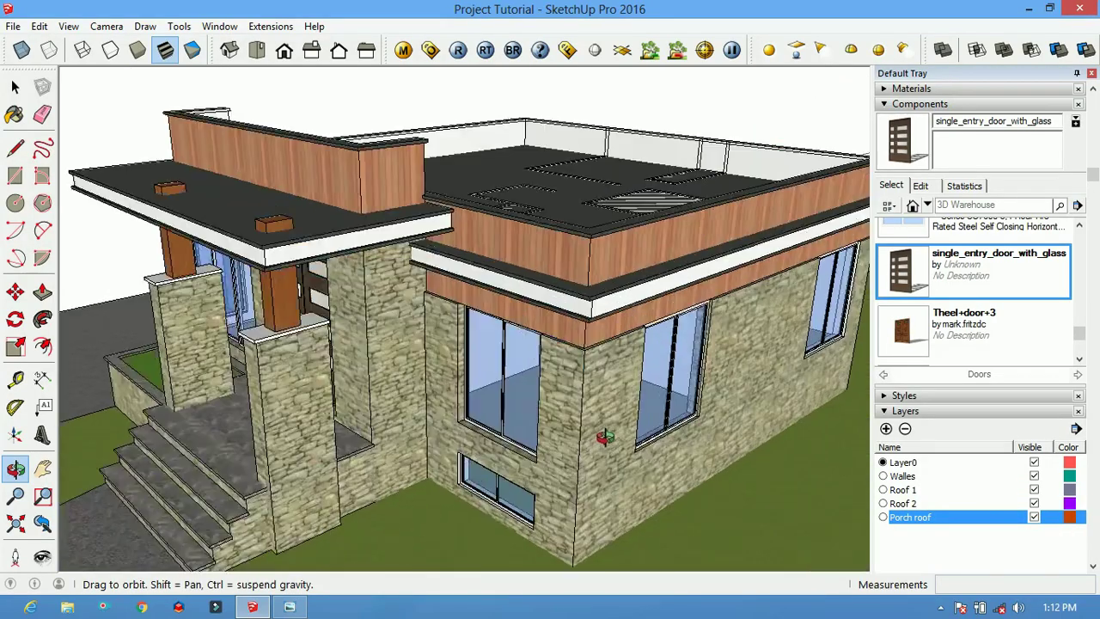
pyautogui.press('space')
pyautogui.press('p')
pyautogui.click(593, 367)
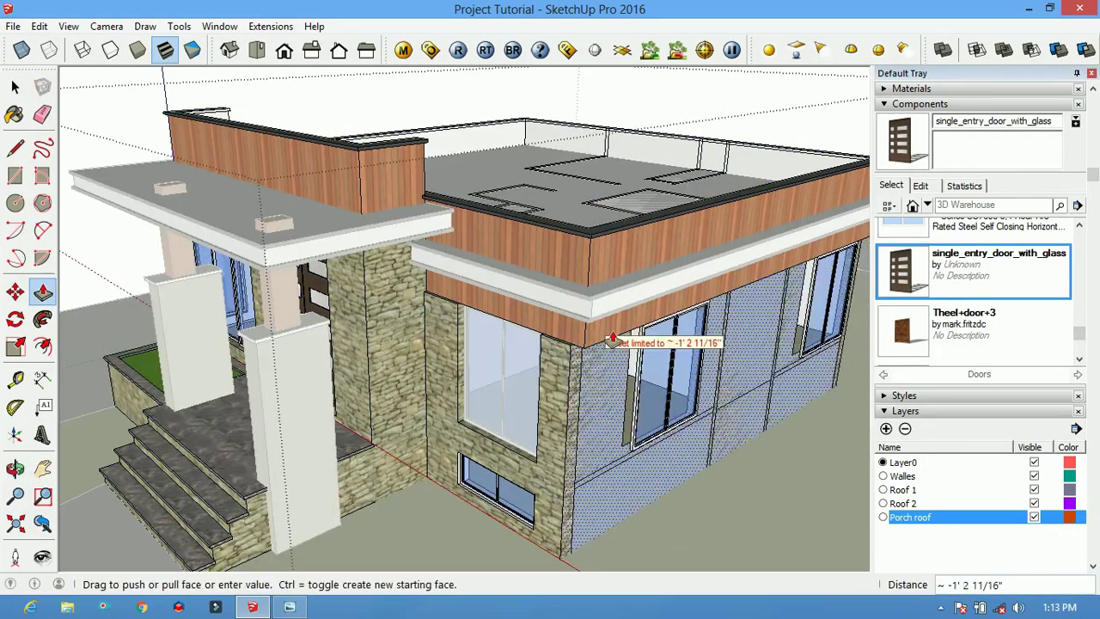
pyautogui.scroll(3, 585, 370)
pyautogui.scroll(-5, 574, 372)
# Switch to top view of the plan, then orbit to a perspective of the house corner
pyautogui.moveTo(574, 372)
pyautogui.mouseDown(button='middle')
pyautogui.moveTo(718, 277)
pyautogui.moveTo(192, 98)
pyautogui.mouseUp(button='middle')
pyautogui.scroll(-5, 718, 277)
pyautogui.click(256, 50)
pyautogui.scroll(10, 542, 184)
pyautogui.scroll(-10, 542, 184)
pyautogui.moveTo(542, 184); pyautogui.dragTo(369, 226, button='middle')
pyautogui.scroll(5, 456, 284)
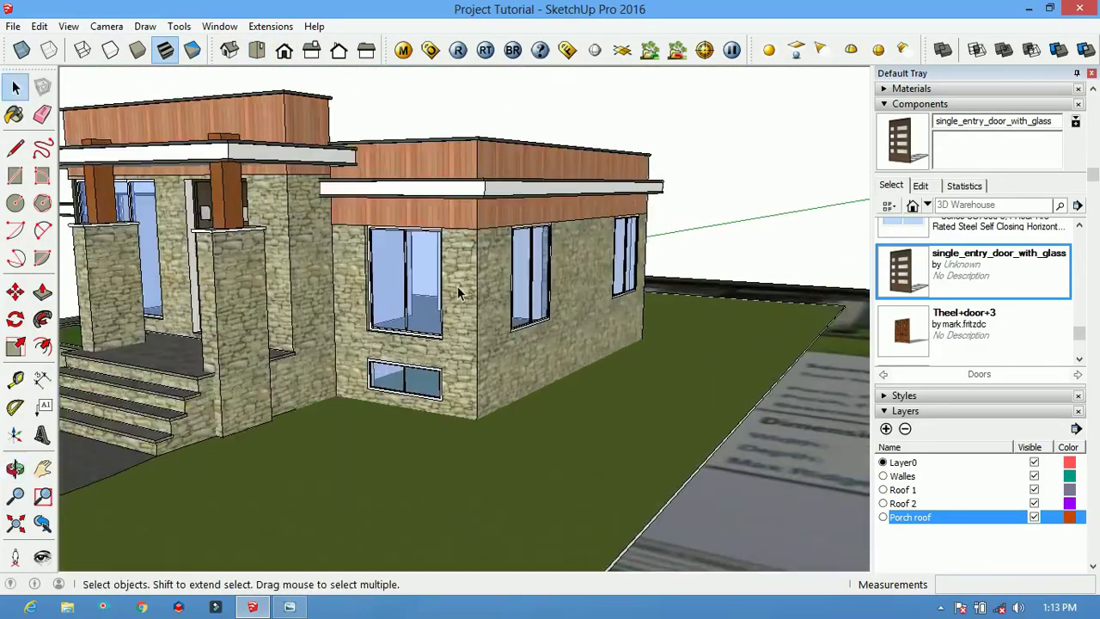
pyautogui.scroll(2, 483, 236)
# Cancel the unfinished line at the house corner and return to the Paint Bucket
pyautogui.moveTo(483, 236); pyautogui.dragTo(288, 226, button='middle')
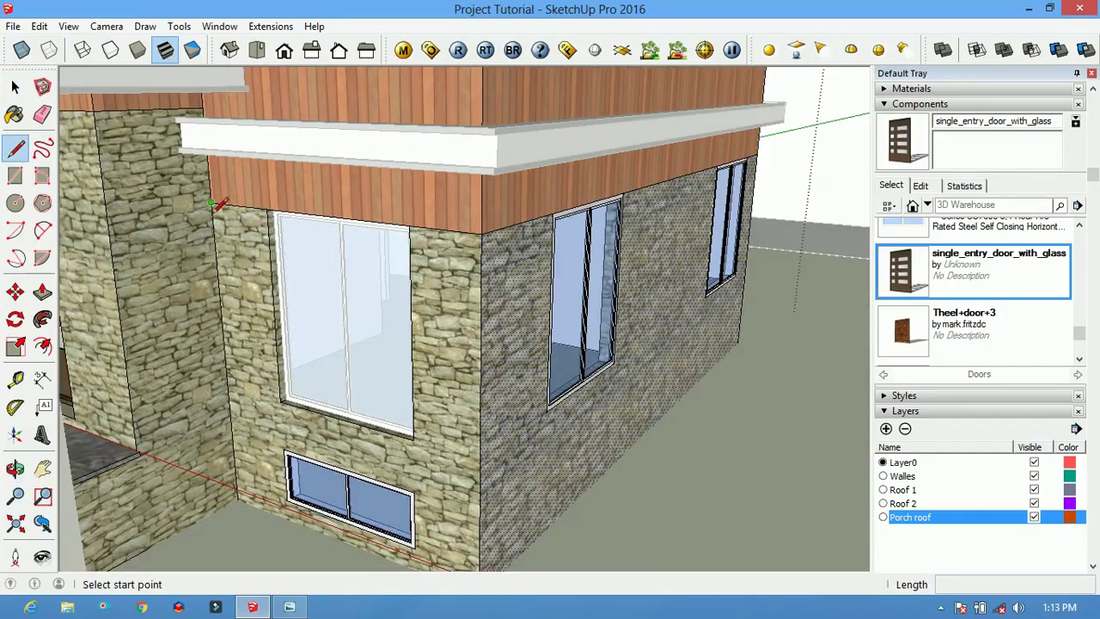
pyautogui.press('Escape')
pyautogui.scroll(3, 569, 222)
pyautogui.scroll(-3, 569, 222)
pyautogui.press('b')
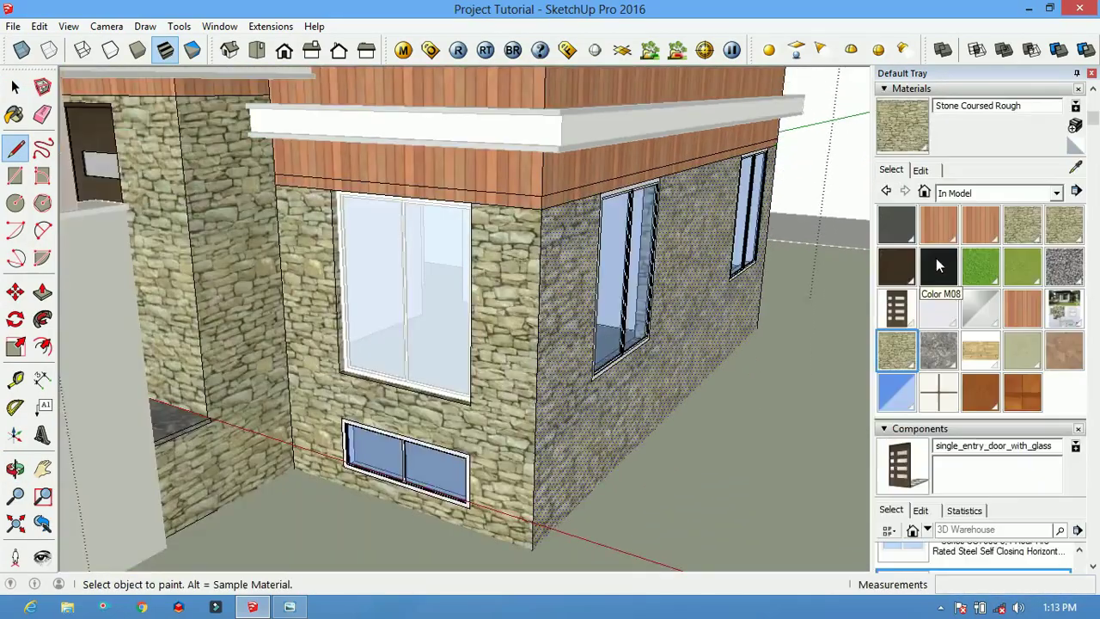
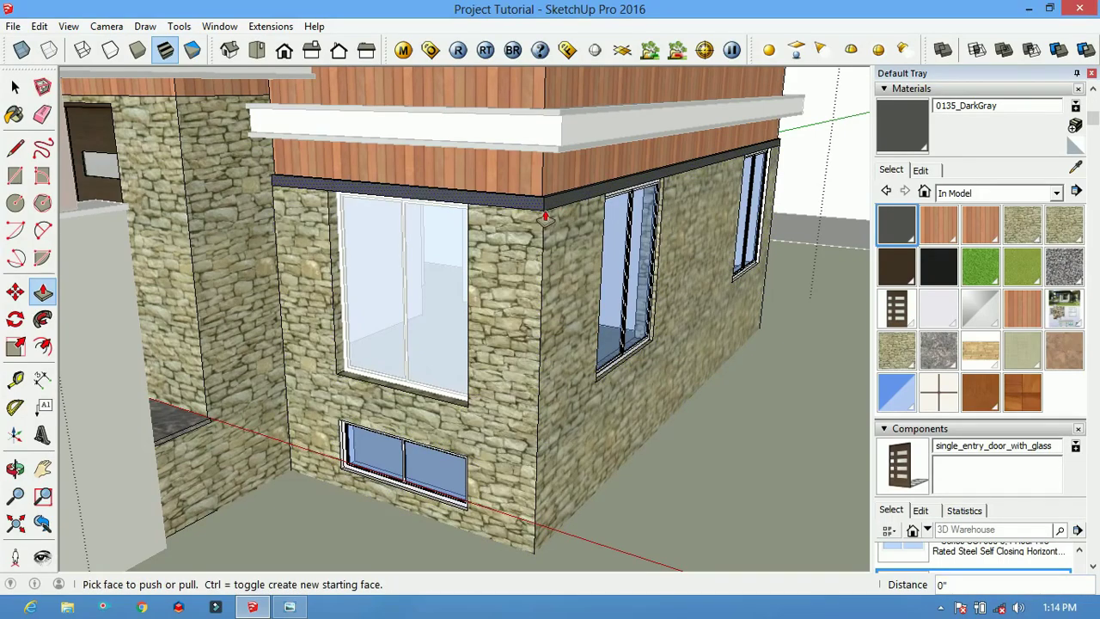
# Frame the wall above the corner glass window from a frontal angle
pyautogui.moveTo(561, 215)
pyautogui.mouseDown(button='middle')
pyautogui.moveTo(582, 180)
pyautogui.moveTo(760, 245)
pyautogui.mouseUp(button='middle')
pyautogui.press('e')
pyautogui.press('b')
pyautogui.scroll(-5, 757, 302)
pyautogui.scroll(-3, 675, 258)
pyautogui.moveTo(674, 258); pyautogui.dragTo(628, 301, button='middle')
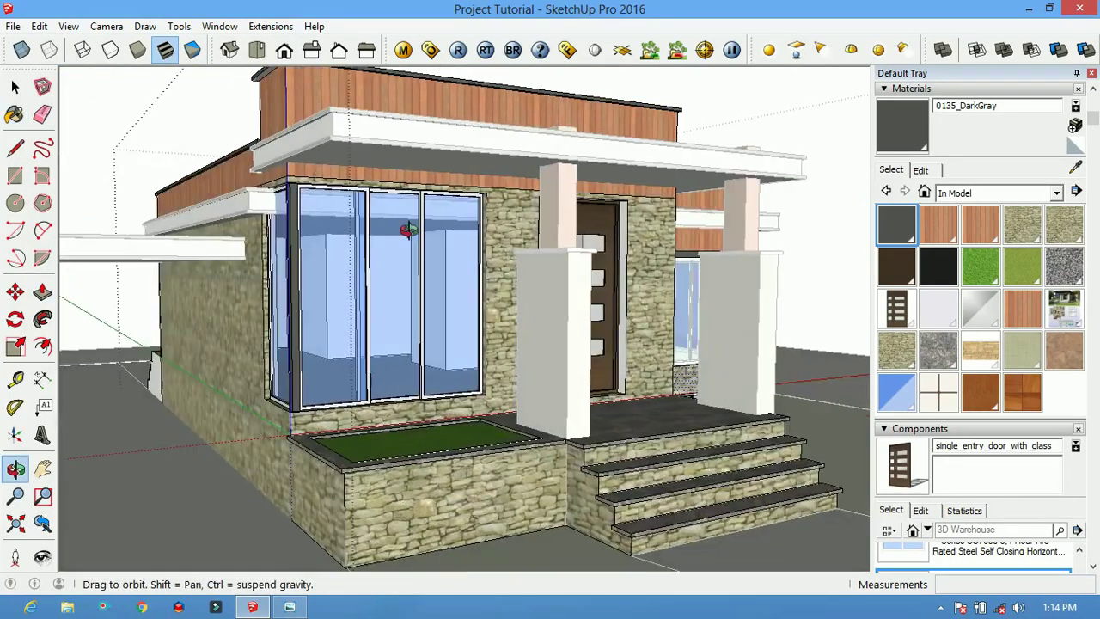
pyautogui.scroll(3, 417, 177)
pyautogui.moveTo(418, 177)
pyautogui.mouseDown(button='middle')
pyautogui.moveTo(467, 140)
pyautogui.moveTo(319, 209)
pyautogui.mouseUp(button='middle')
pyautogui.scroll(2, 540, 170)
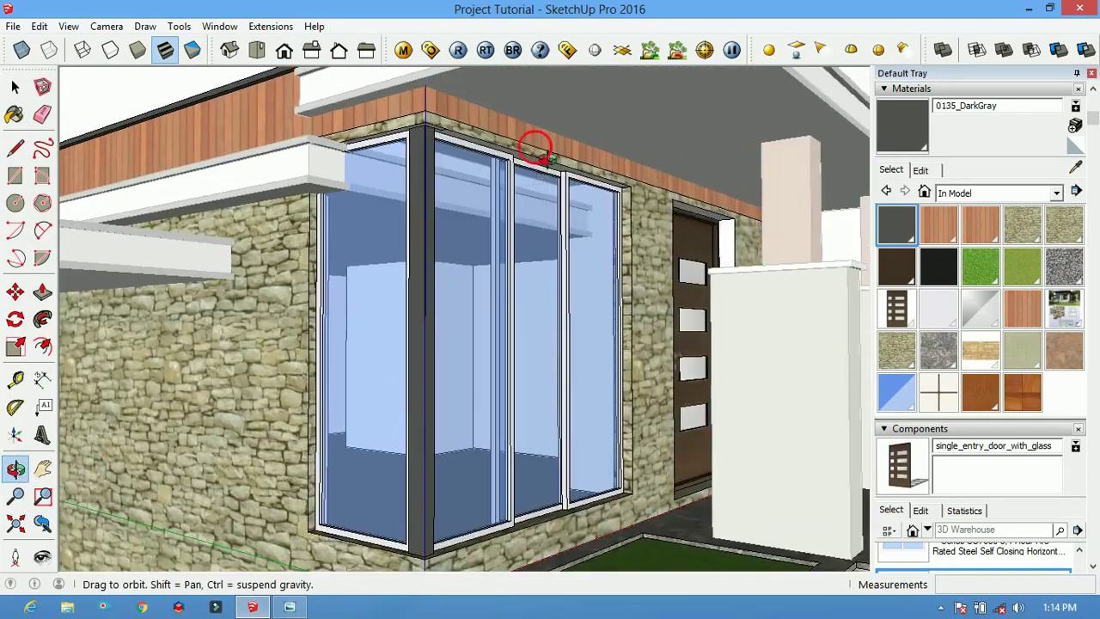
pyautogui.scroll(2, 540, 170)
# Draw a line across the wall above the window to split off the trim band
pyautogui.press('l')
pyautogui.click(316, 138)
pyautogui.scroll(-5, 316, 138)
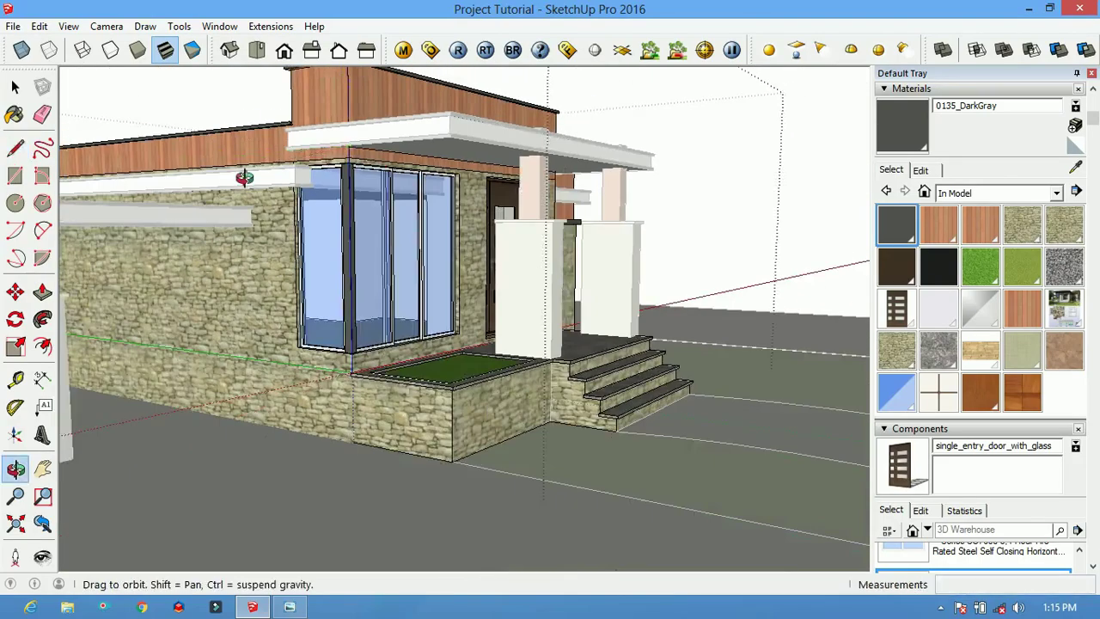
pyautogui.moveTo(316, 137); pyautogui.dragTo(215, 197, button='middle')
pyautogui.scroll(5, 163, 203)
pyautogui.click(163, 203)
pyautogui.scroll(5, 163, 203)
pyautogui.moveTo(569, 263)
pyautogui.mouseDown(button='middle')
pyautogui.moveTo(627, 103)
pyautogui.moveTo(605, 168)
pyautogui.mouseUp(button='middle')
# Erase a stray edge near the door corner and inspect the pillars, beam and stone wall
pyautogui.press('e')
pyautogui.scroll(-3, 736, 224)
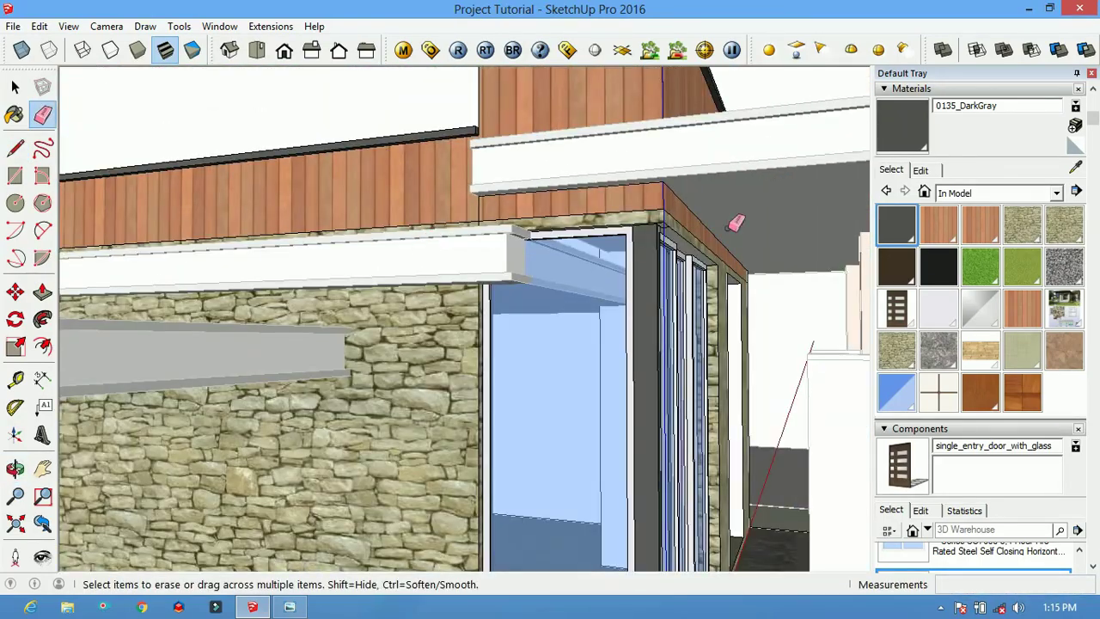
pyautogui.click(903, 236)
pyautogui.moveTo(808, 276); pyautogui.dragTo(700, 256, button='middle')
pyautogui.press('p')
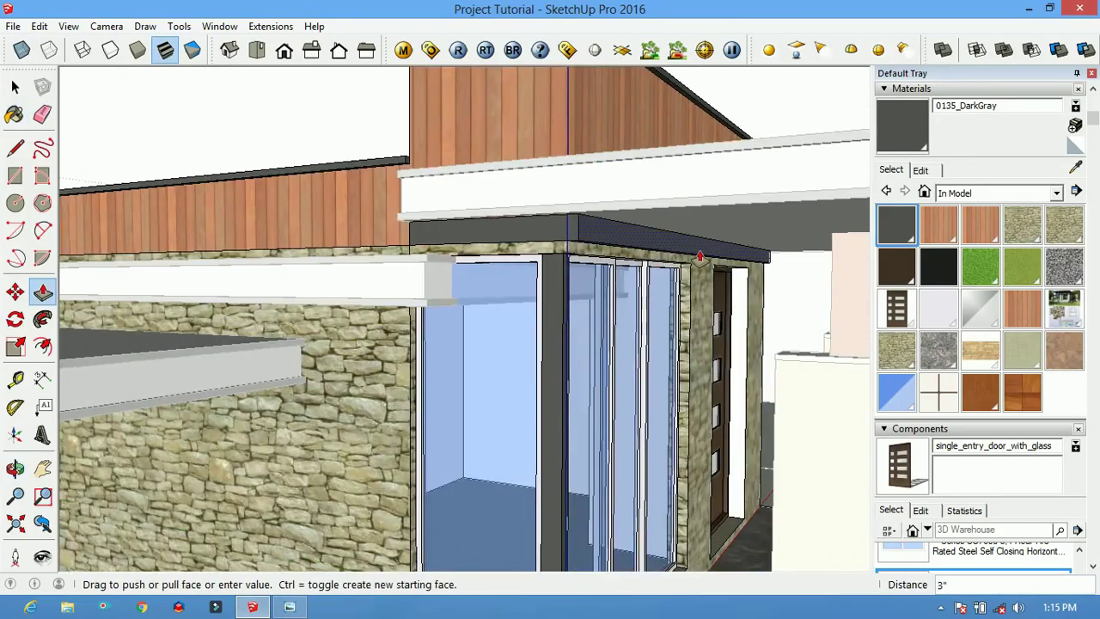
pyautogui.scroll(-4, 580, 284)
pyautogui.moveTo(580, 283); pyautogui.dragTo(482, 258, button='middle')
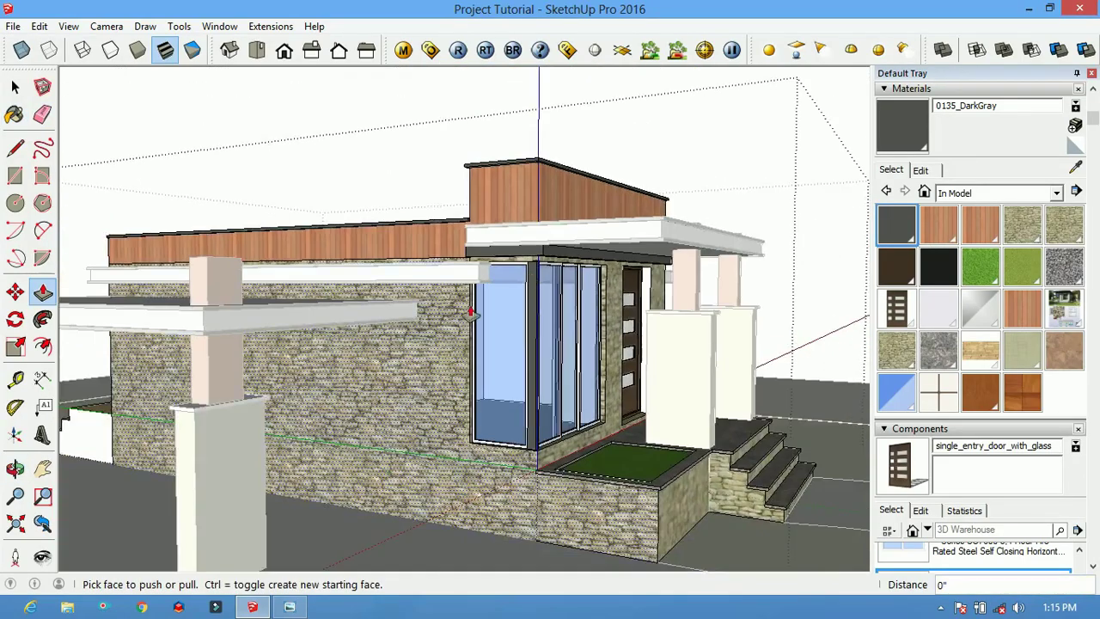
pyautogui.scroll(4, 483, 232)
pyautogui.press('l')
pyautogui.moveTo(475, 319); pyautogui.dragTo(534, 335, button='middle')
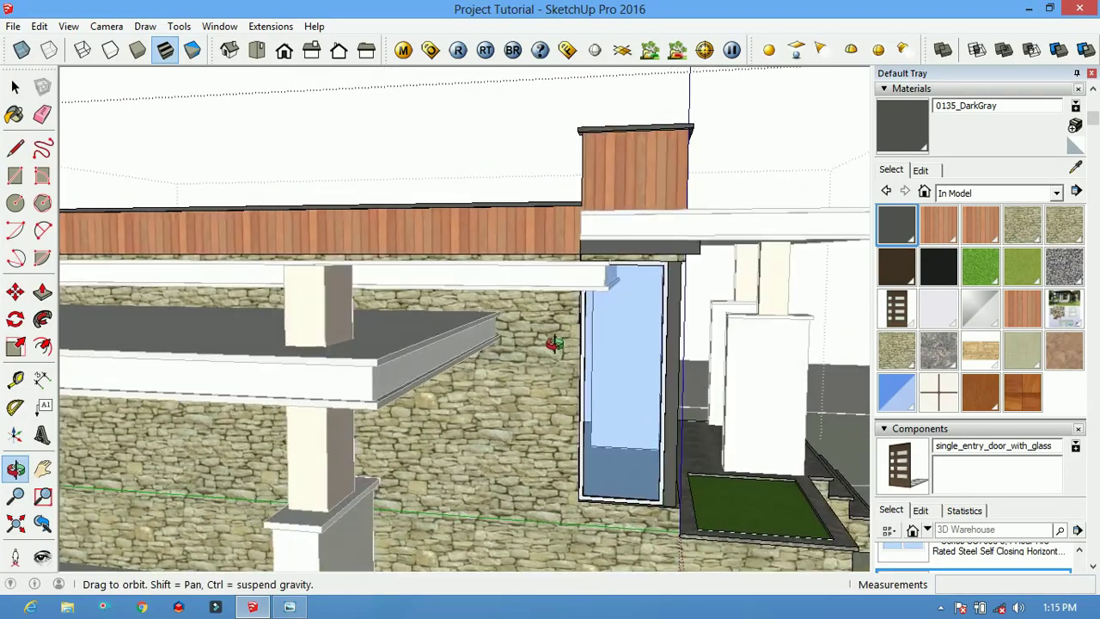
pyautogui.moveTo(402, 335); pyautogui.dragTo(160, 348, button='middle')
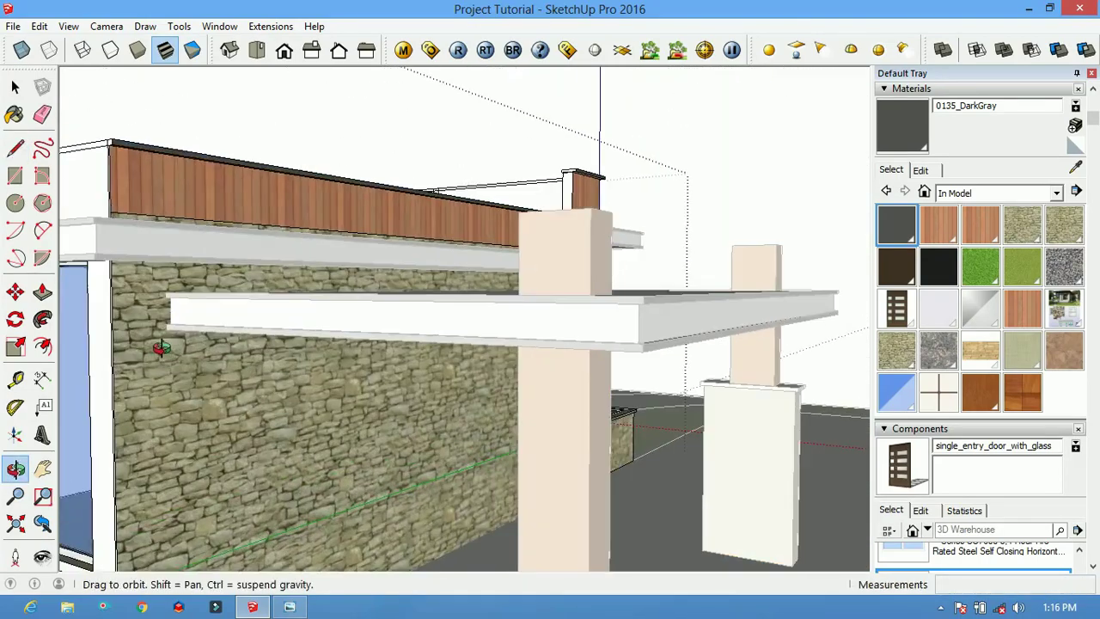
pyautogui.moveTo(578, 295); pyautogui.dragTo(481, 258, button='middle')
# Paint the wall beside the glass door with Modern Siding
pyautogui.press('e')
pyautogui.press('b')
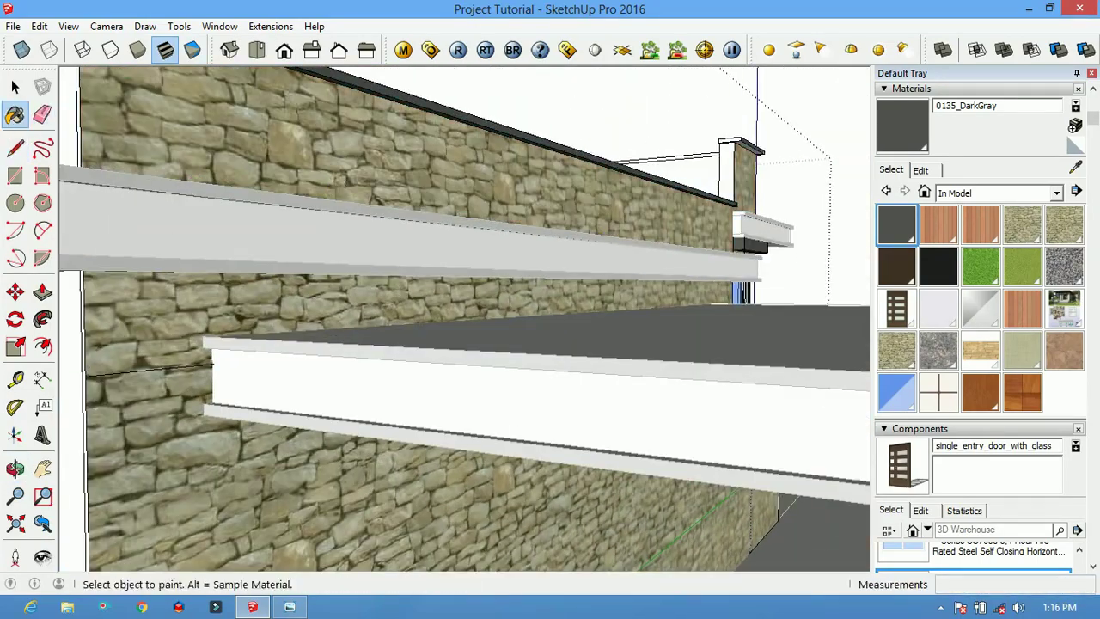
pyautogui.click(489, 207)
pyautogui.scroll(-3, 484, 212)
pyautogui.scroll(2, 282, 307)
pyautogui.moveTo(283, 307); pyautogui.dragTo(706, 296, button='middle')
pyautogui.scroll(3, 510, 332)
pyautogui.scroll(2, 509, 332)
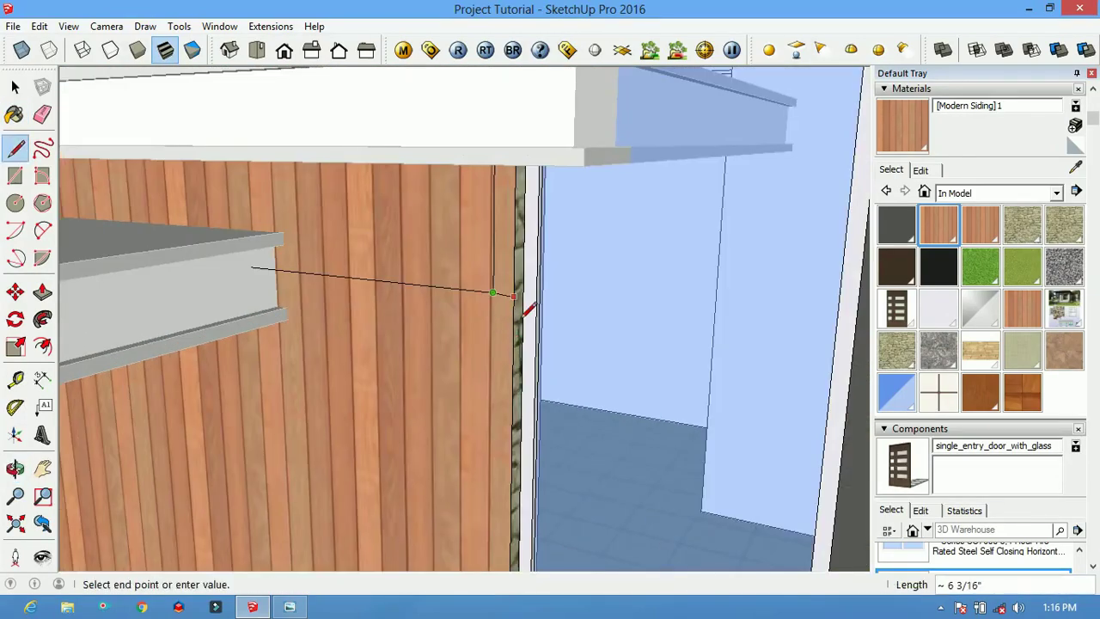
pyautogui.scroll(-2, 525, 307)
pyautogui.moveTo(522, 307)
pyautogui.mouseDown(button='middle')
pyautogui.moveTo(491, 315)
pyautogui.moveTo(545, 219)
pyautogui.mouseUp(button='middle')
# Draw a dividing line from the wall edge by the door across the siding
pyautogui.press('e')
pyautogui.scroll(-3, 528, 348)
pyautogui.scroll(3, 528, 348)
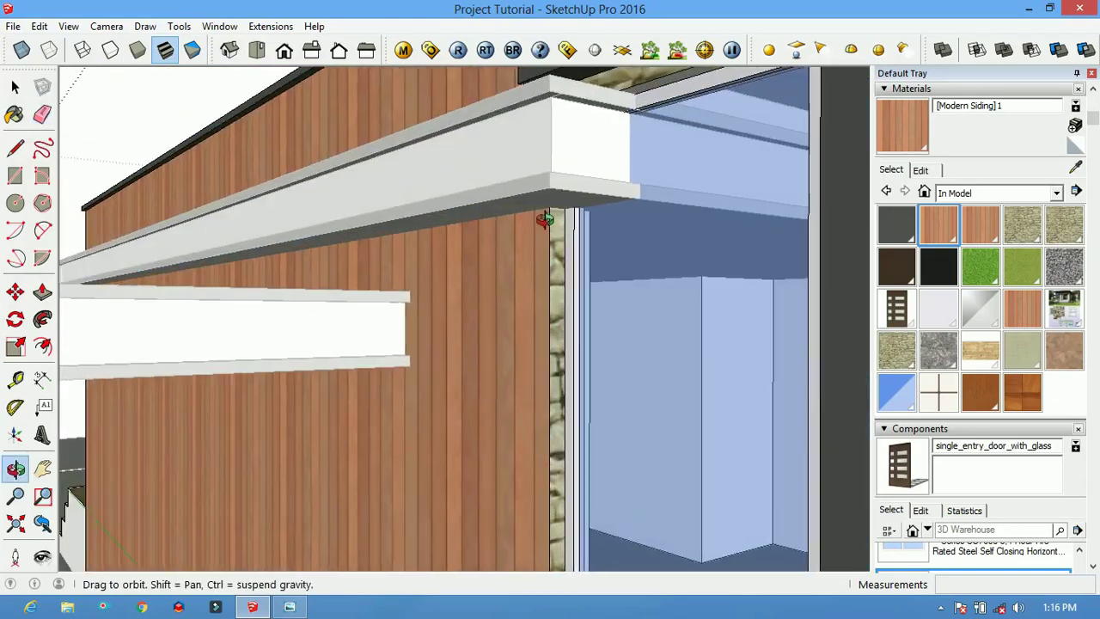
pyautogui.click(550, 367)
pyautogui.moveTo(550, 367); pyautogui.dragTo(716, 410, button='middle')
pyautogui.scroll(-4, 486, 418)
pyautogui.scroll(4, 419, 351)
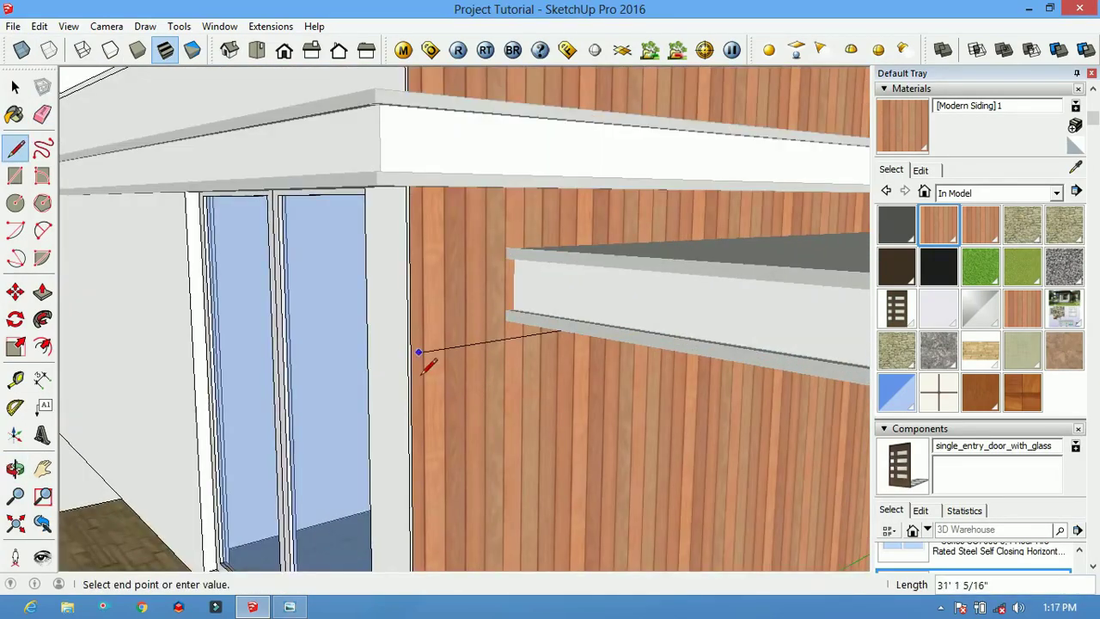
# Paint the wall right of the door with Stone Coursed Rough
pyautogui.click(897, 351)
pyautogui.scroll(-5, 449, 414)
pyautogui.click(447, 416)
pyautogui.moveTo(416, 489)
pyautogui.mouseDown(button='middle')
pyautogui.moveTo(609, 410)
pyautogui.moveTo(605, 344)
pyautogui.mouseUp(button='middle')
pyautogui.press('space')
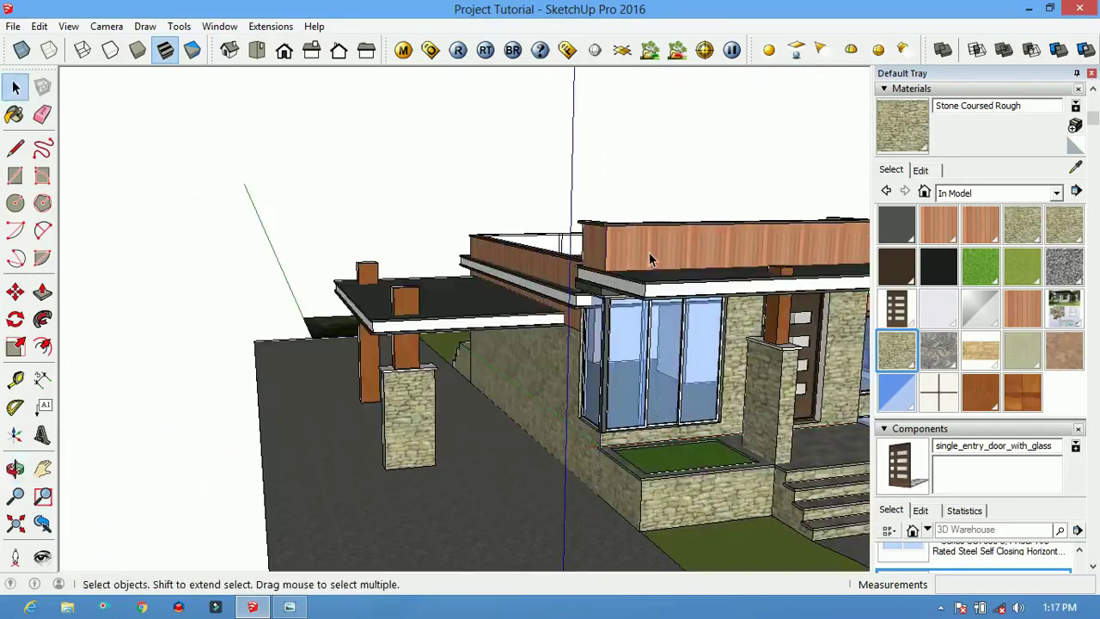
pyautogui.scroll(-3, 435, 155)
pyautogui.moveTo(435, 155)
pyautogui.mouseDown(button='middle')
pyautogui.moveTo(555, 289)
pyautogui.moveTo(719, 273)
pyautogui.moveTo(482, 323)
pyautogui.moveTo(559, 305)
pyautogui.mouseUp(button='middle')
pyautogui.scroll(5, 483, 323)
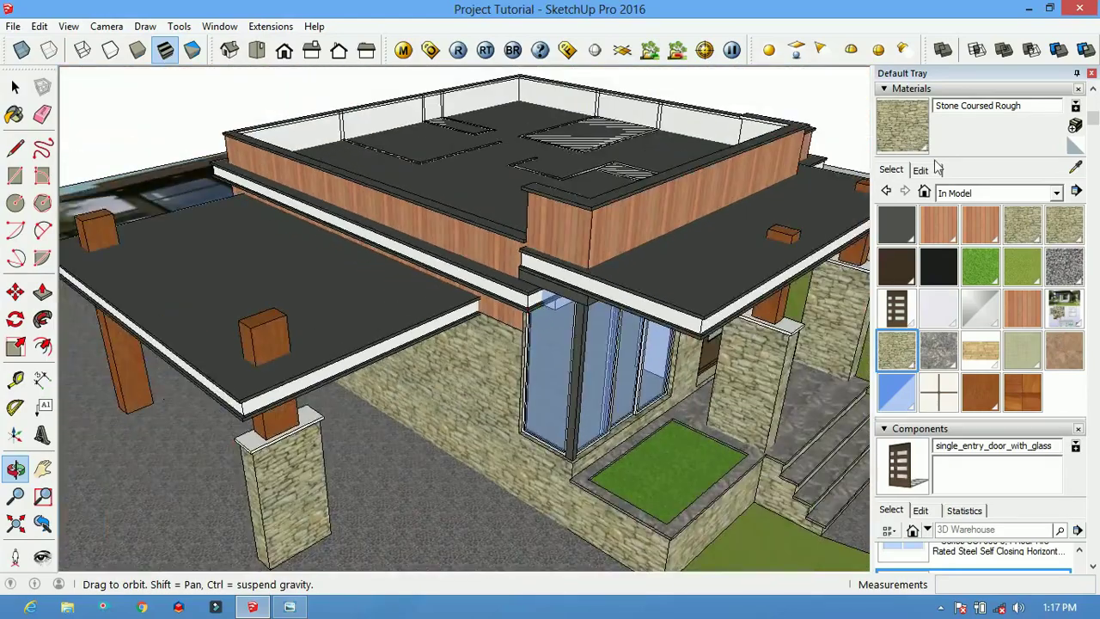
# Hide the Roof 2 layer, leaving Roof 1 visible
pyautogui.click(911, 89)
pyautogui.click(920, 104)
pyautogui.click(1048, 228)
pyautogui.click(1048, 228)
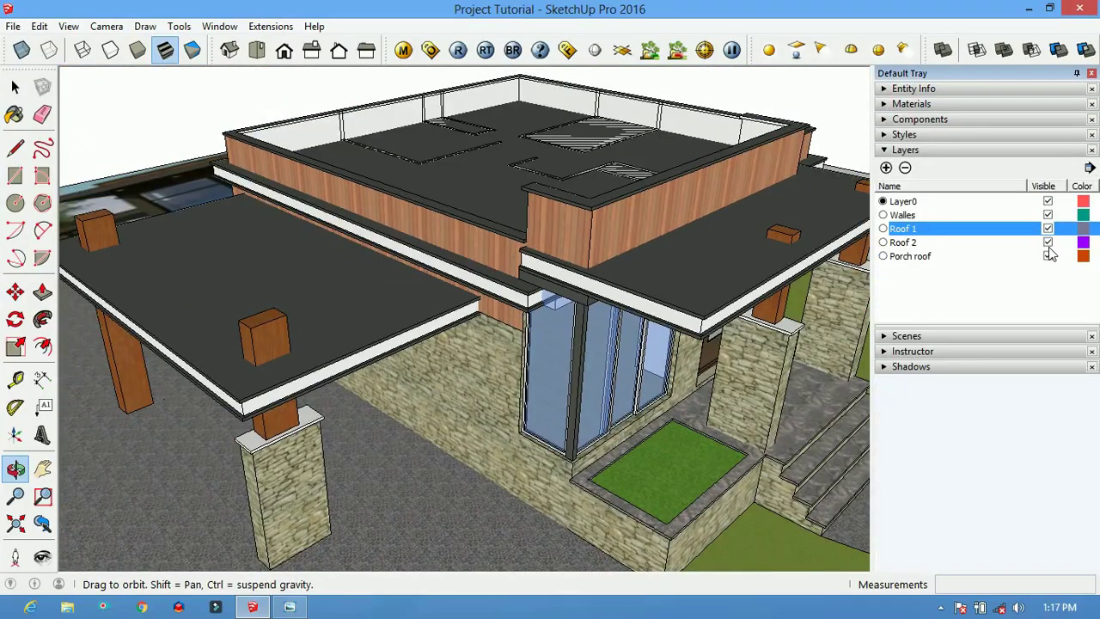
pyautogui.click(1048, 242)
pyautogui.moveTo(550, 344)
pyautogui.mouseDown()
pyautogui.moveTo(371, 343)
pyautogui.moveTo(688, 287)
pyautogui.moveTo(501, 473)
pyautogui.moveTo(462, 353)
pyautogui.mouseUp()
# Edit the roof group and push its end face back 2 inches toward the wall
pyautogui.doubleClick(478, 355)
pyautogui.press('p')
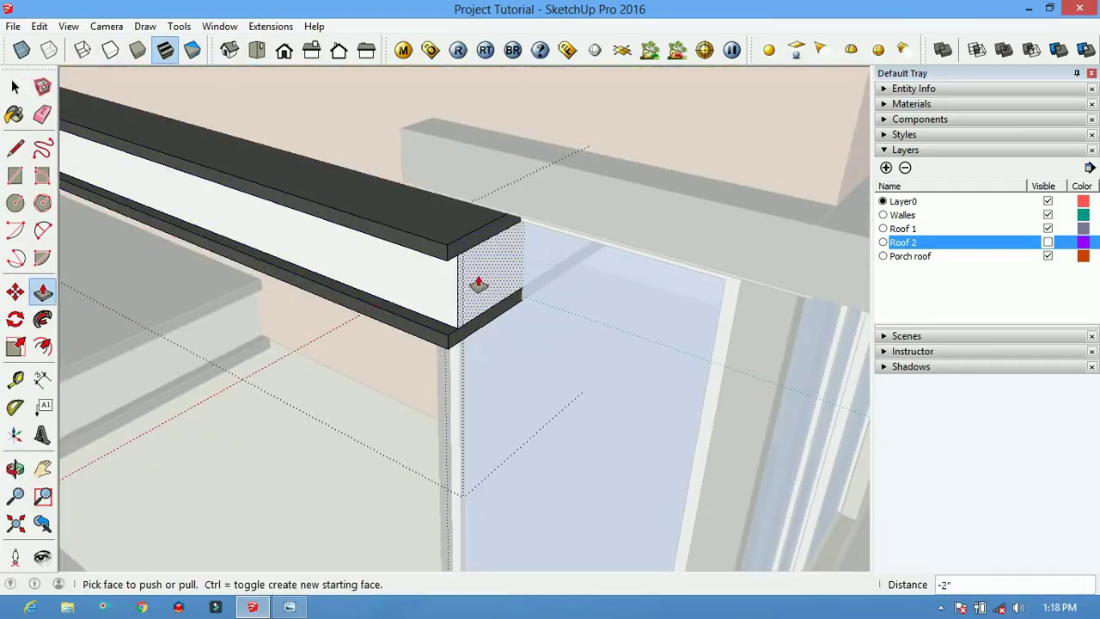
pyautogui.moveTo(416, 324); pyautogui.dragTo(439, 269, button='middle')
pyautogui.scroll(3, 439, 269)
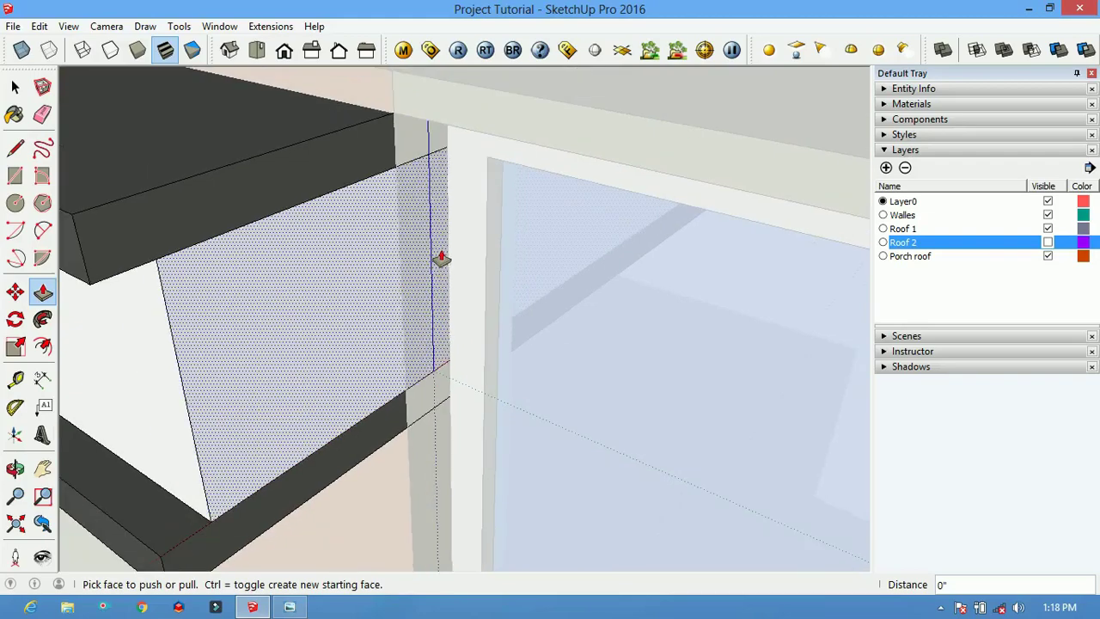
pyautogui.press('l')
pyautogui.click(429, 386)
pyautogui.press('Escape')
pyautogui.scroll(-3, 435, 409)
pyautogui.click(369, 452)
# Orbit around the roof corner to check the trimmed roof edge
pyautogui.moveTo(369, 452)
pyautogui.mouseDown(button='middle')
pyautogui.moveTo(387, 408)
pyautogui.moveTo(552, 398)
pyautogui.moveTo(288, 238)
pyautogui.mouseUp(button='middle')
pyautogui.scroll(-5, 402, 316)
pyautogui.scroll(5, 288, 238)
pyautogui.scroll(-5, 243, 201)
pyautogui.press('p')
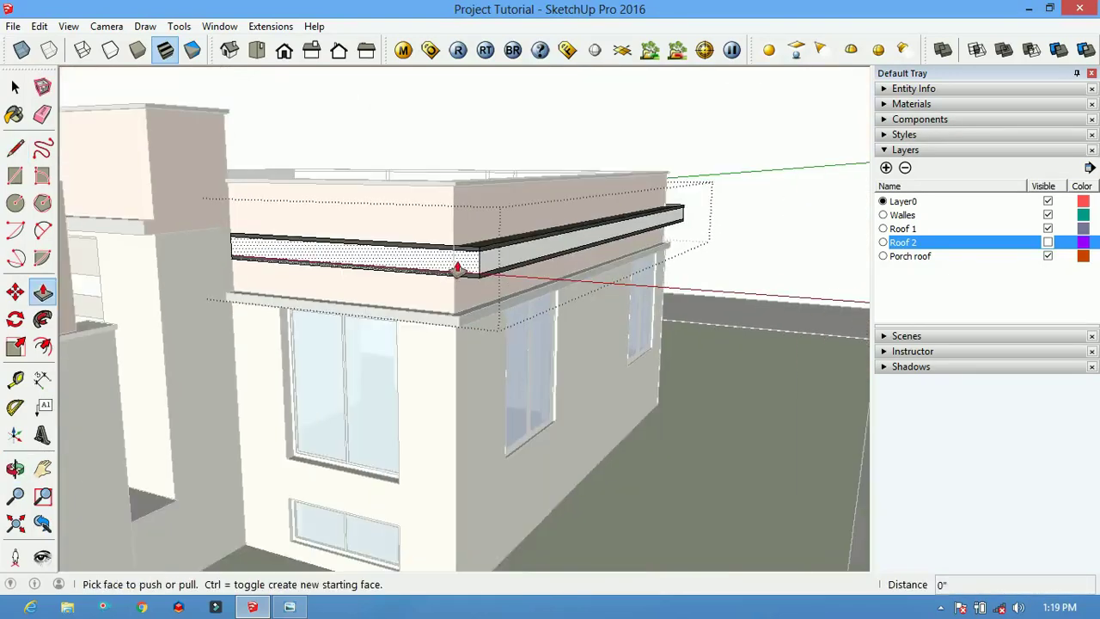
pyautogui.scroll(3, 456, 267)
pyautogui.moveTo(457, 267); pyautogui.dragTo(331, 273, button='middle')
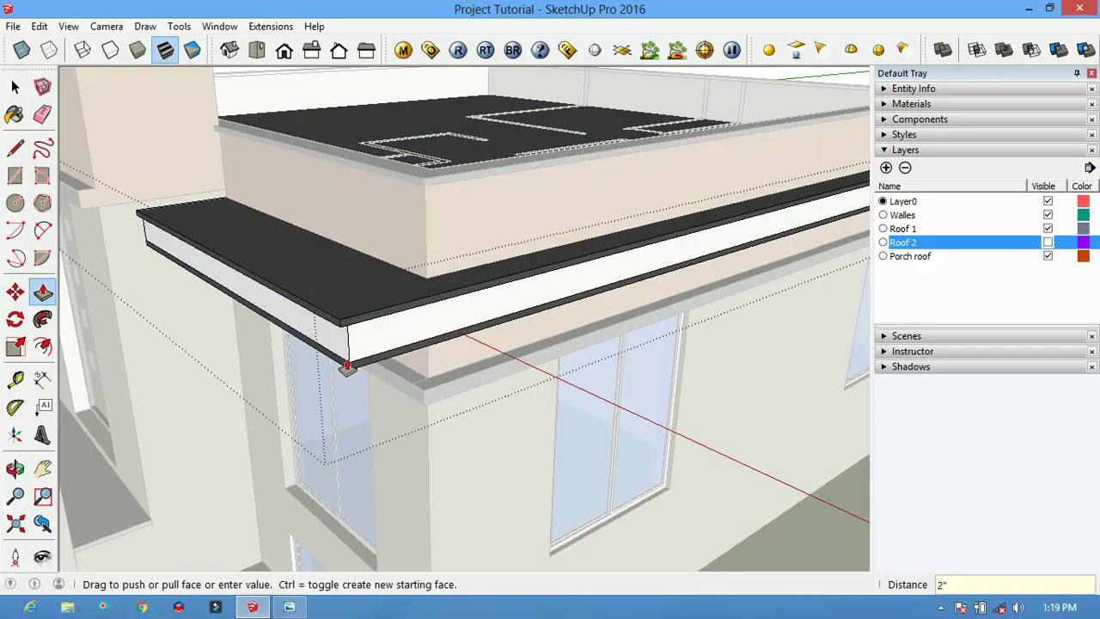
pyautogui.scroll(-5, 347, 366)
pyautogui.moveTo(461, 327)
pyautogui.mouseDown(button='middle')
pyautogui.moveTo(351, 344)
pyautogui.moveTo(401, 315)
pyautogui.mouseUp(button='middle')
pyautogui.scroll(3, 401, 314)
pyautogui.press('space')
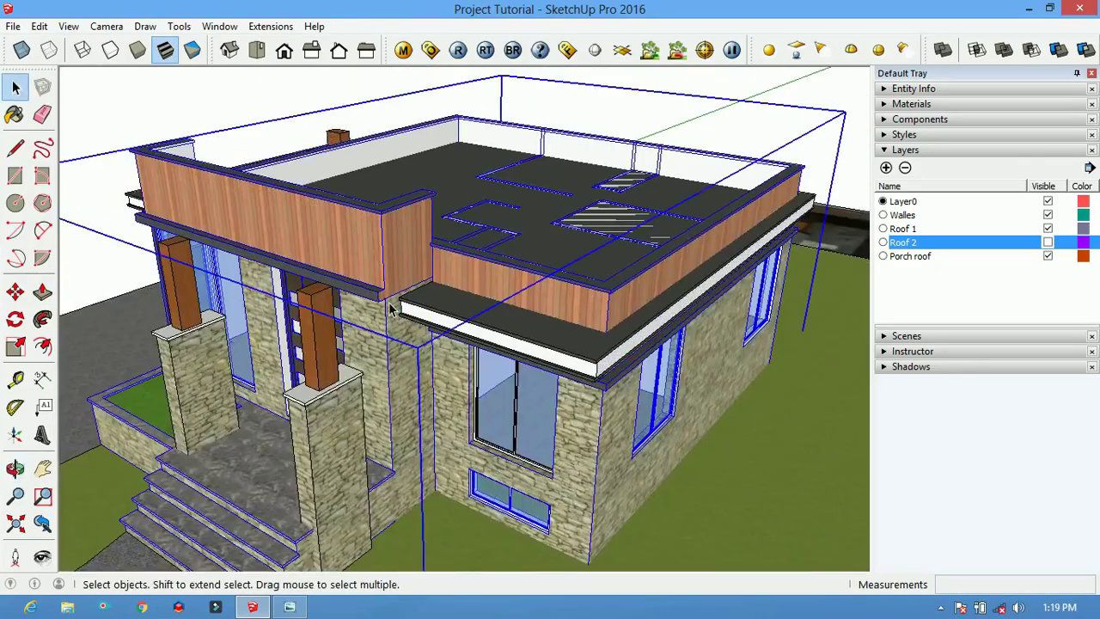
pyautogui.scroll(4, 390, 309)
# Make the Roof 2 layer visible again and view the roof from a high corner
pyautogui.press('l')
pyautogui.press('b')
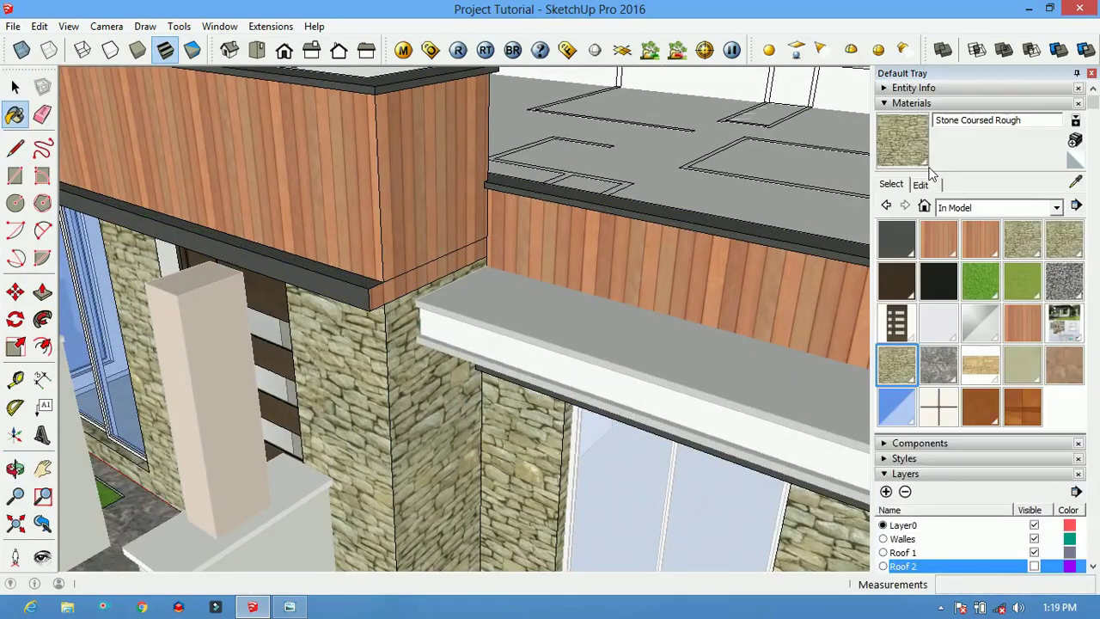
pyautogui.scroll(-1, 416, 307)
pyautogui.press('e')
pyautogui.scroll(-5, 413, 322)
pyautogui.moveTo(523, 241); pyautogui.dragTo(365, 240, button='middle')
pyautogui.moveTo(365, 241); pyautogui.dragTo(283, 226)
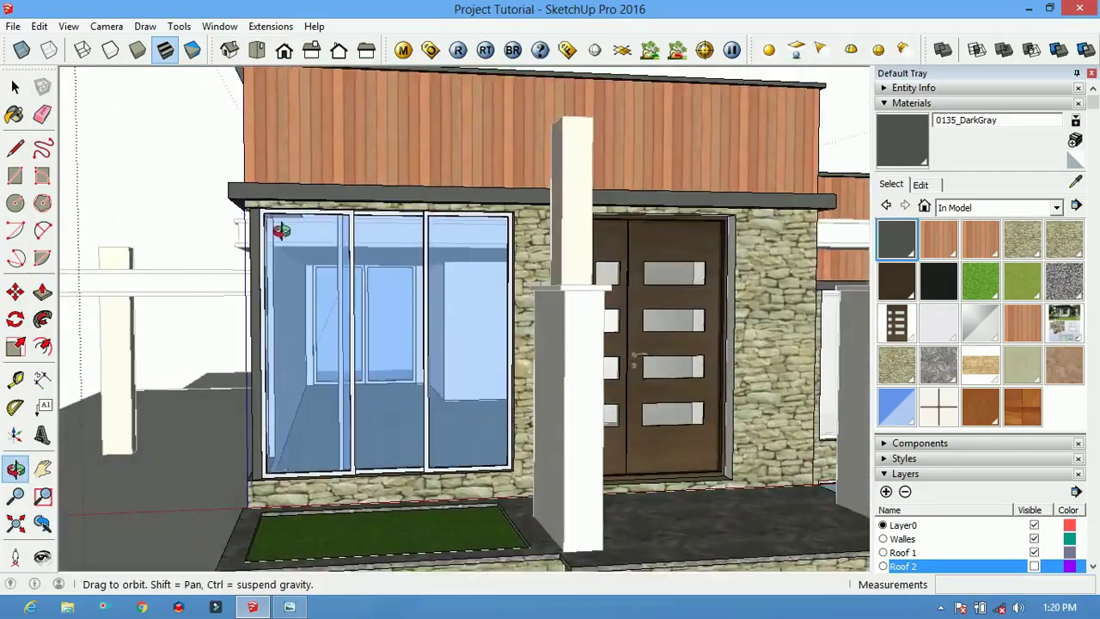
pyautogui.click(890, 104)
pyautogui.moveTo(430, 326); pyautogui.dragTo(120, 103)
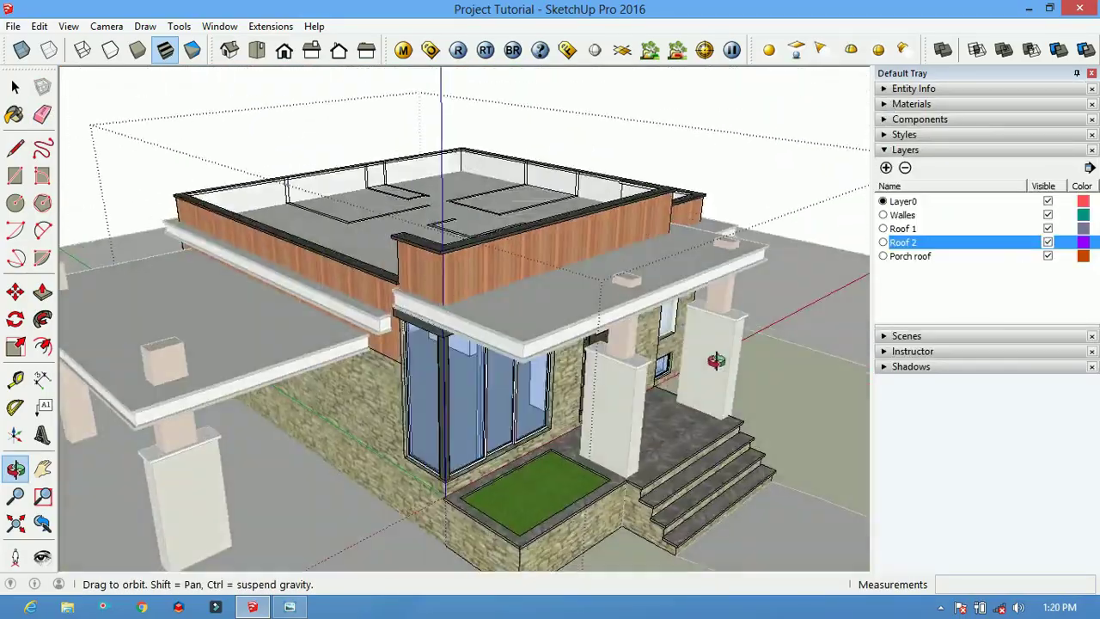
# Push the flat roof slab's edge face back and check it from other corners
pyautogui.press('b')
pyautogui.press('space')
pyautogui.scroll(5, 400, 300)
pyautogui.press('p')
pyautogui.moveTo(481, 292); pyautogui.dragTo(282, 319)
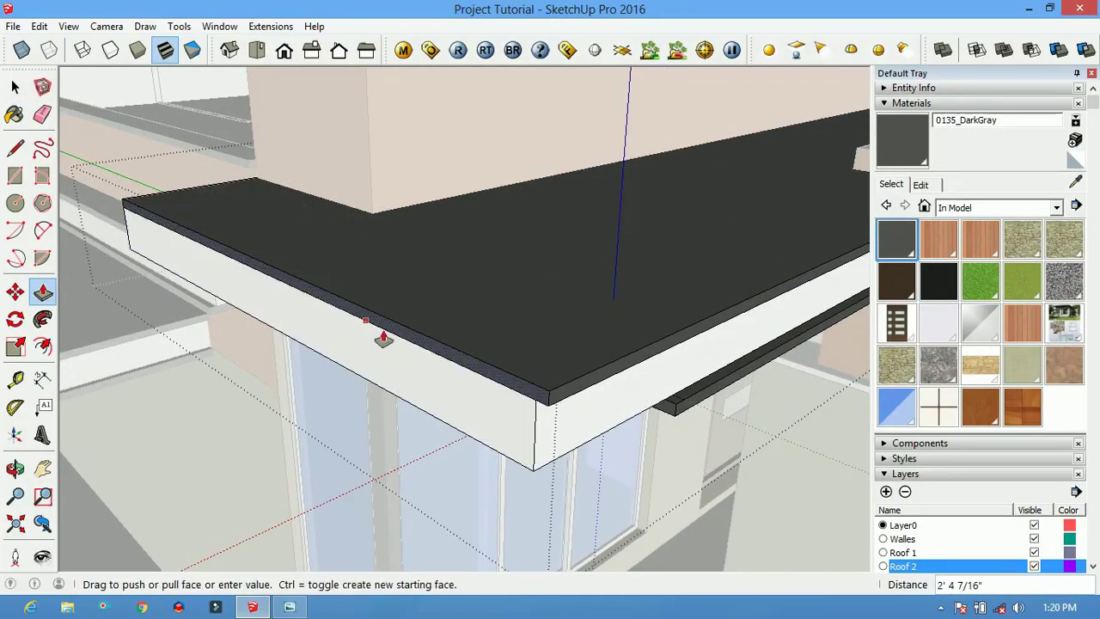
pyautogui.scroll(-5, 517, 397)
pyautogui.moveTo(506, 405)
pyautogui.mouseDown(button='middle')
pyautogui.moveTo(319, 304)
pyautogui.moveTo(290, 358)
pyautogui.mouseUp(button='middle')
pyautogui.scroll(5, 491, 392)
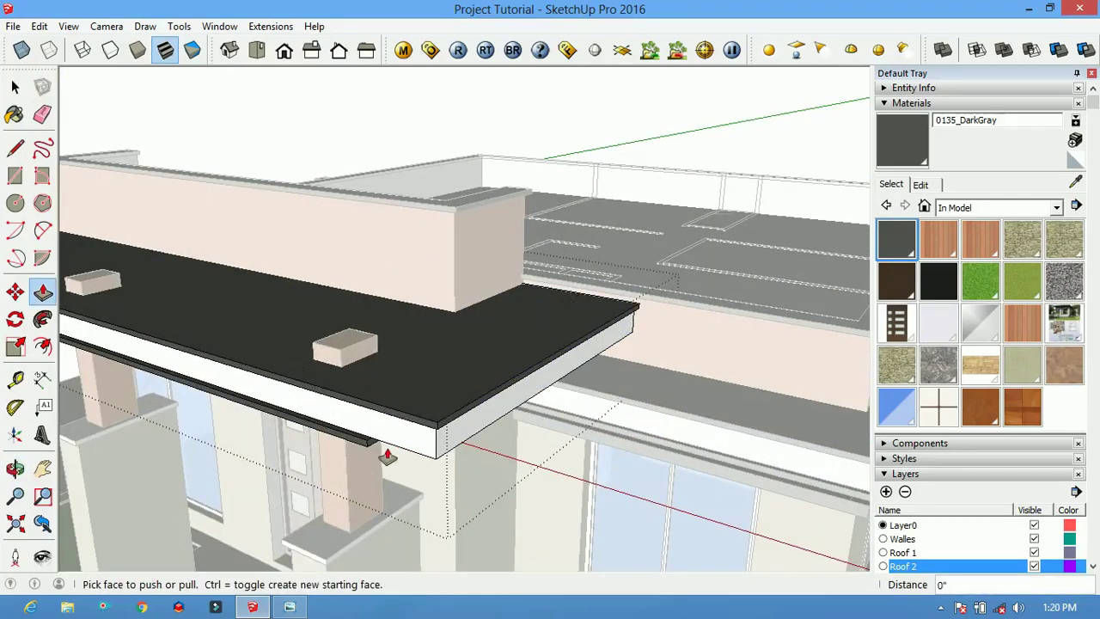
pyautogui.scroll(-3, 464, 448)
pyautogui.moveTo(535, 433)
pyautogui.mouseDown(button='middle')
pyautogui.moveTo(651, 346)
pyautogui.moveTo(355, 312)
pyautogui.mouseUp(button='middle')
# Return to a near-front view of the house and collapse the materials list
pyautogui.press('space')
pyautogui.click(40, 26)
pyautogui.click(73, 181)
pyautogui.scroll(-3, 465, 361)
pyautogui.moveTo(464, 361)
pyautogui.mouseDown(button='middle')
pyautogui.moveTo(705, 335)
pyautogui.moveTo(785, 348)
pyautogui.mouseUp(button='middle')
pyautogui.moveTo(785, 348)
pyautogui.mouseDown()
pyautogui.moveTo(653, 343)
pyautogui.moveTo(687, 339)
pyautogui.mouseUp()
pyautogui.click(911, 104)
# Place a Spathaphylum plant in the planter, scale it about 1.27, and array copies /3
pyautogui.click(919, 117)
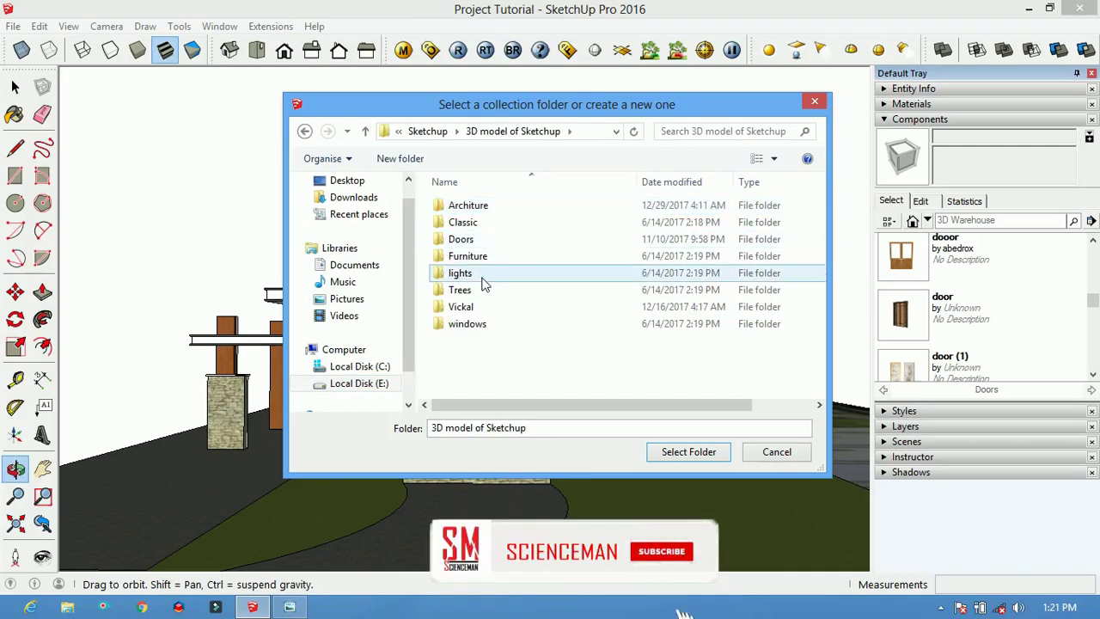
pyautogui.click(902, 331)
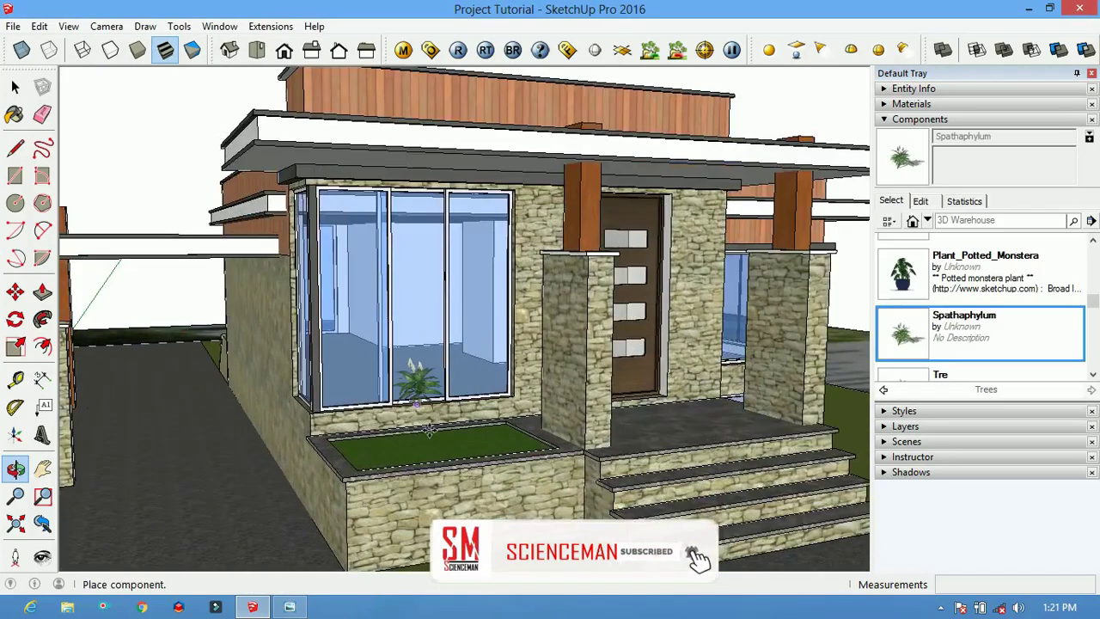
pyautogui.moveTo(422, 439); pyautogui.dragTo(404, 309)
pyautogui.press('s')
pyautogui.click(397, 292)
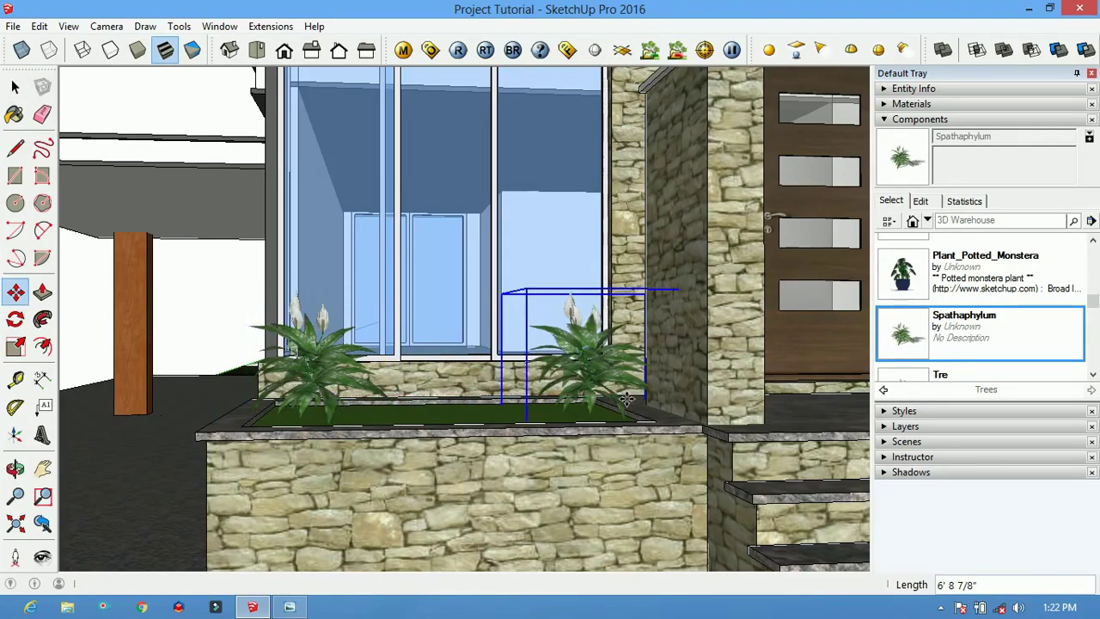
pyautogui.write('/3')
pyautogui.press('Return')
pyautogui.press('space')
pyautogui.scroll(-5, 356, 246)
pyautogui.press('o')
pyautogui.moveTo(356, 246); pyautogui.dragTo(468, 462)
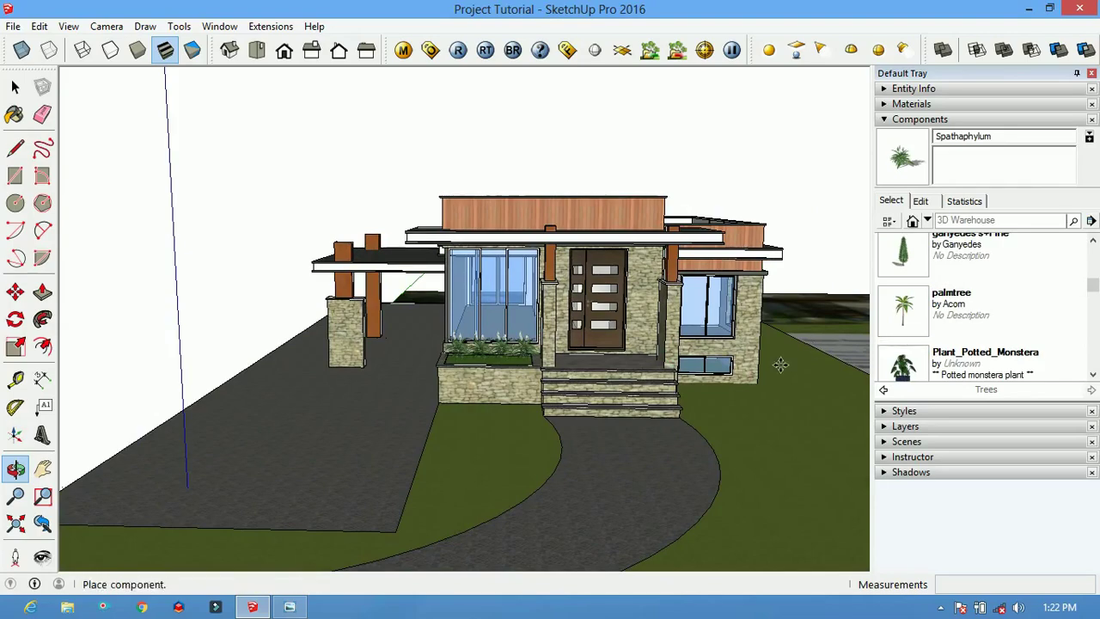
# Add a palmtree scaled 1.25 times and choose to open a local collection folder
pyautogui.click(952, 301)
pyautogui.moveTo(820, 255); pyautogui.dragTo(803, 170)
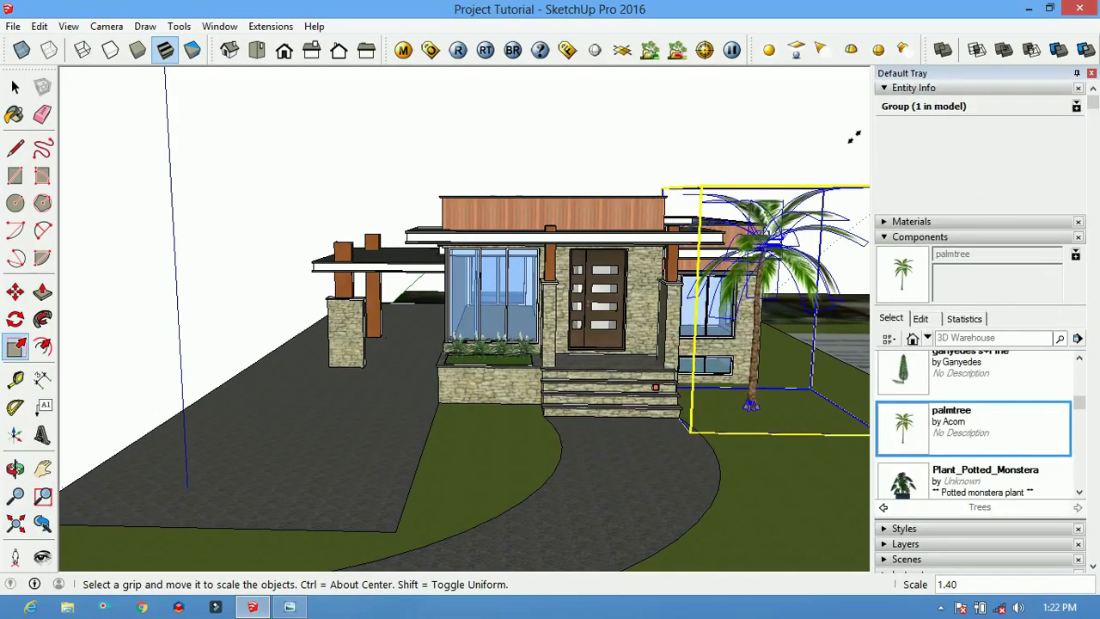
pyautogui.scroll(3, 743, 436)
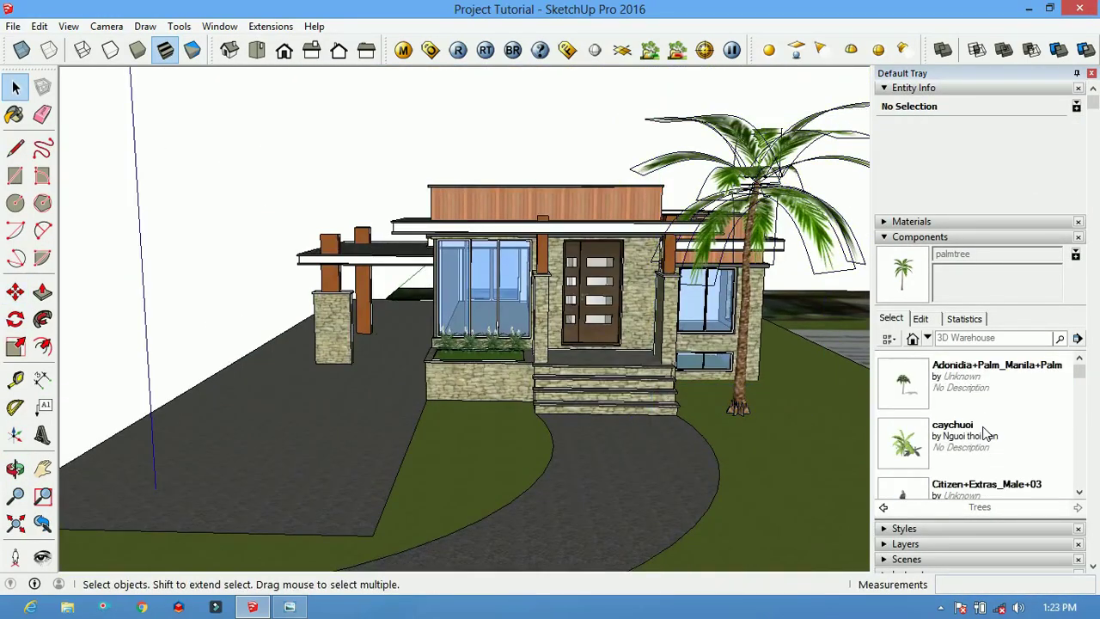
pyautogui.click(927, 338)
pyautogui.click(963, 404)
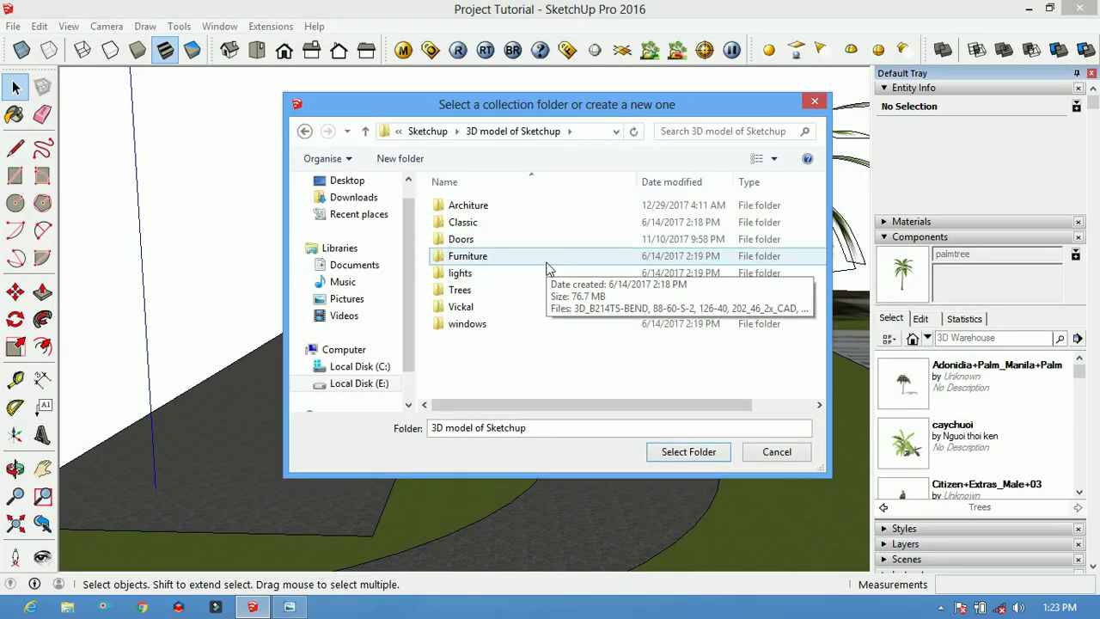
# Load the Vickal folder and place the mustang_gt500kr car inside the carport
pyautogui.click(684, 454)
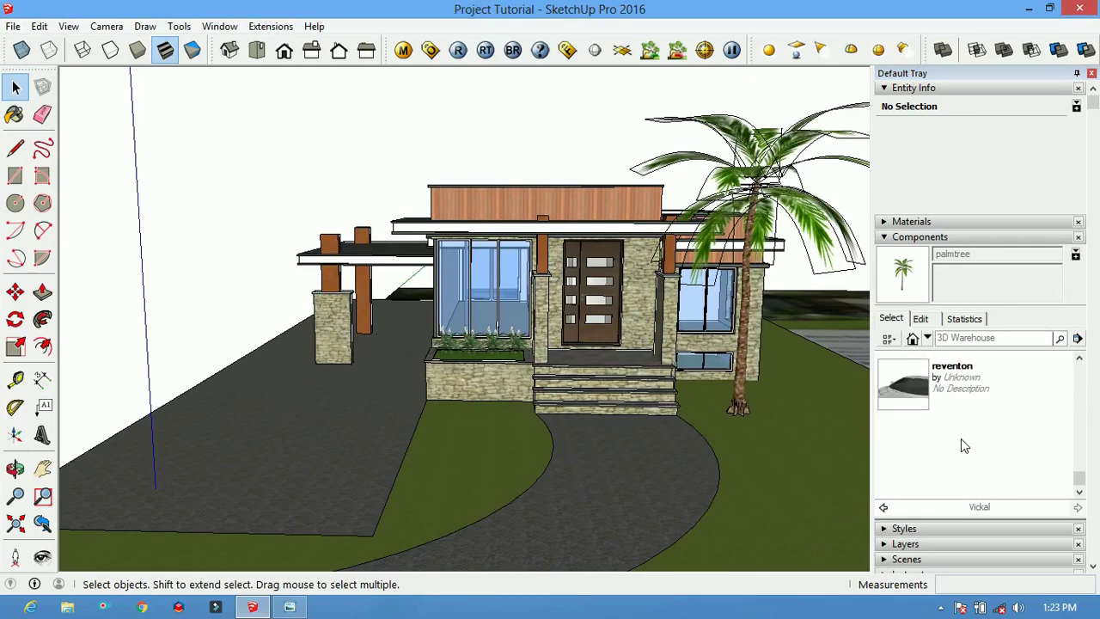
pyautogui.click(409, 388)
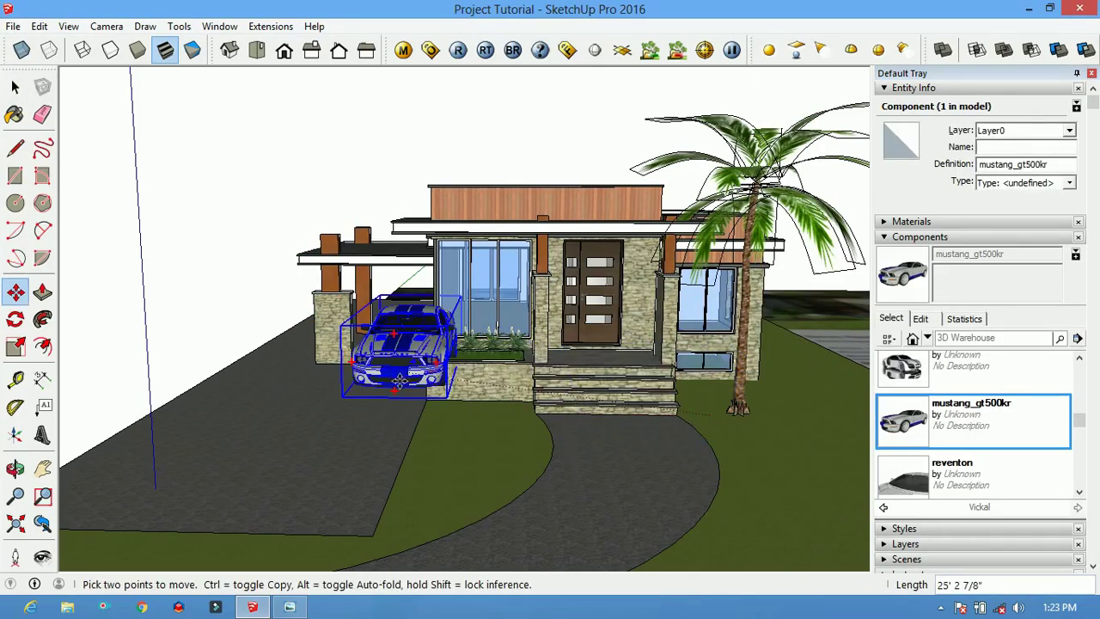
pyautogui.moveTo(341, 428); pyautogui.dragTo(660, 409, button='middle')
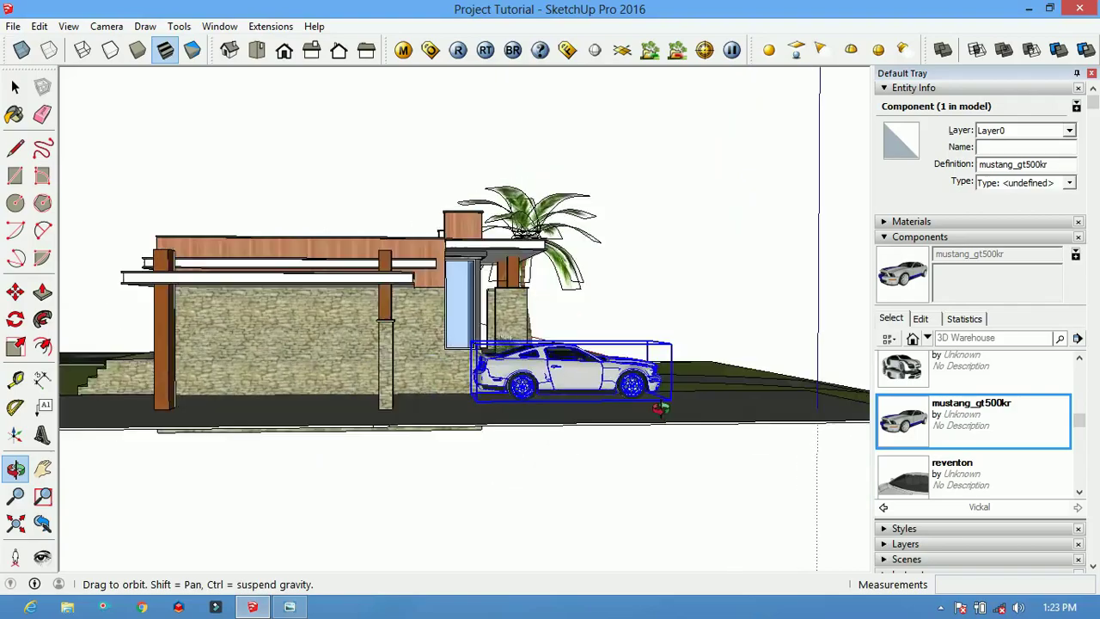
pyautogui.click(369, 413)
pyautogui.moveTo(369, 413); pyautogui.dragTo(733, 327, button='middle')
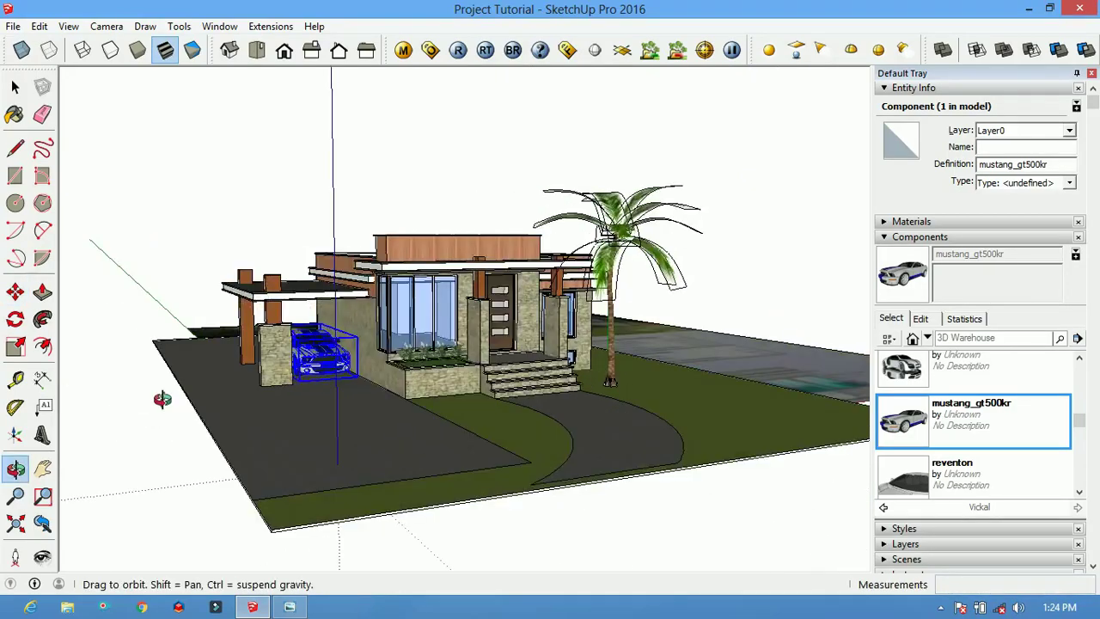
# Orbit to a near-front view of the house with the parked car
pyautogui.press('space')
pyautogui.scroll(3, 903, 215)
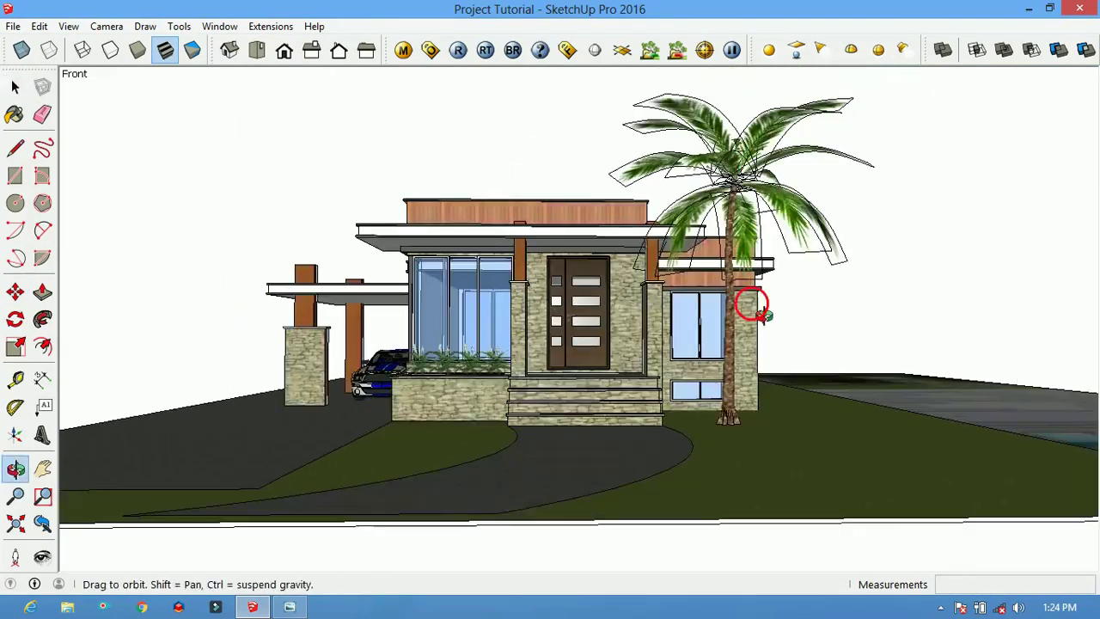
pyautogui.moveTo(749, 306); pyautogui.dragTo(832, 438, button='middle')
pyautogui.scroll(-2, 832, 438)
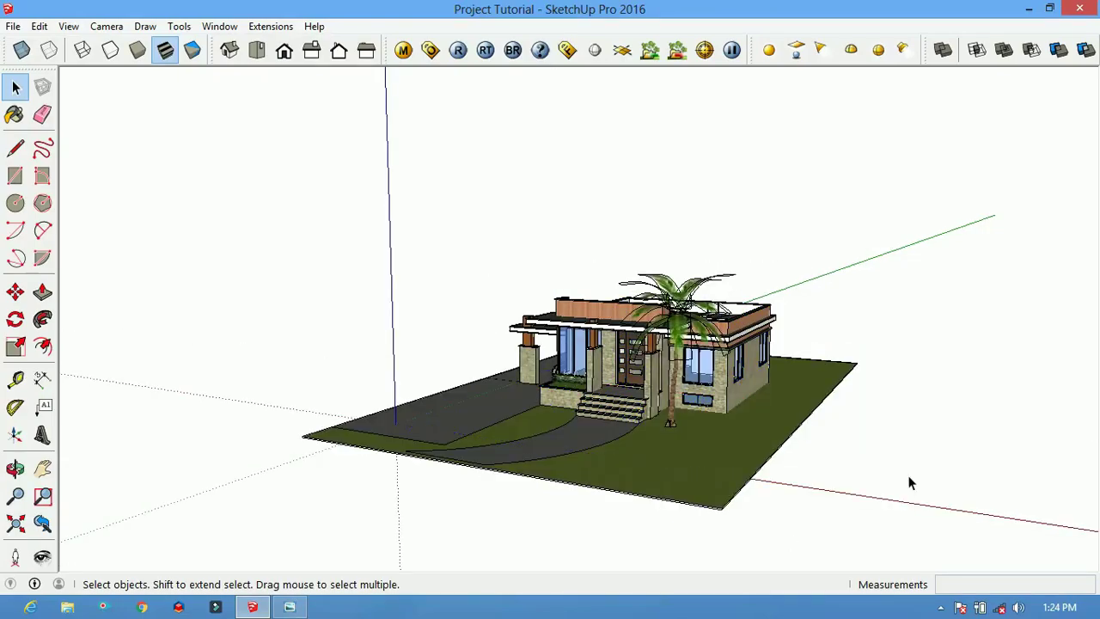
pyautogui.moveTo(909, 482); pyautogui.dragTo(908, 343, button='middle')
pyautogui.scroll(2, 718, 506)
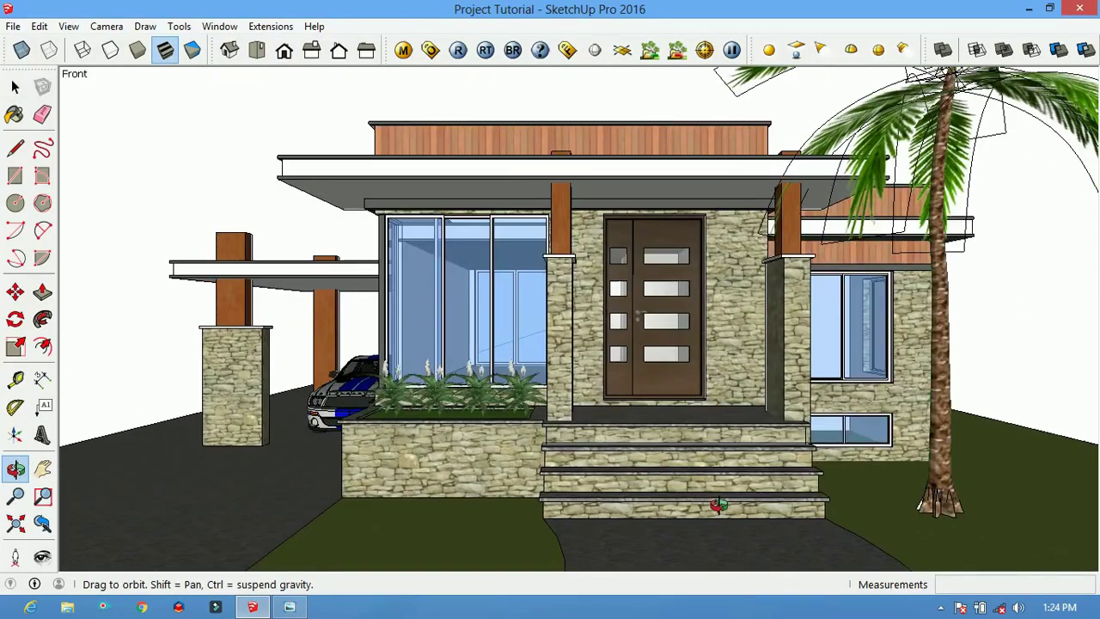
pyautogui.scroll(-2, 790, 523)
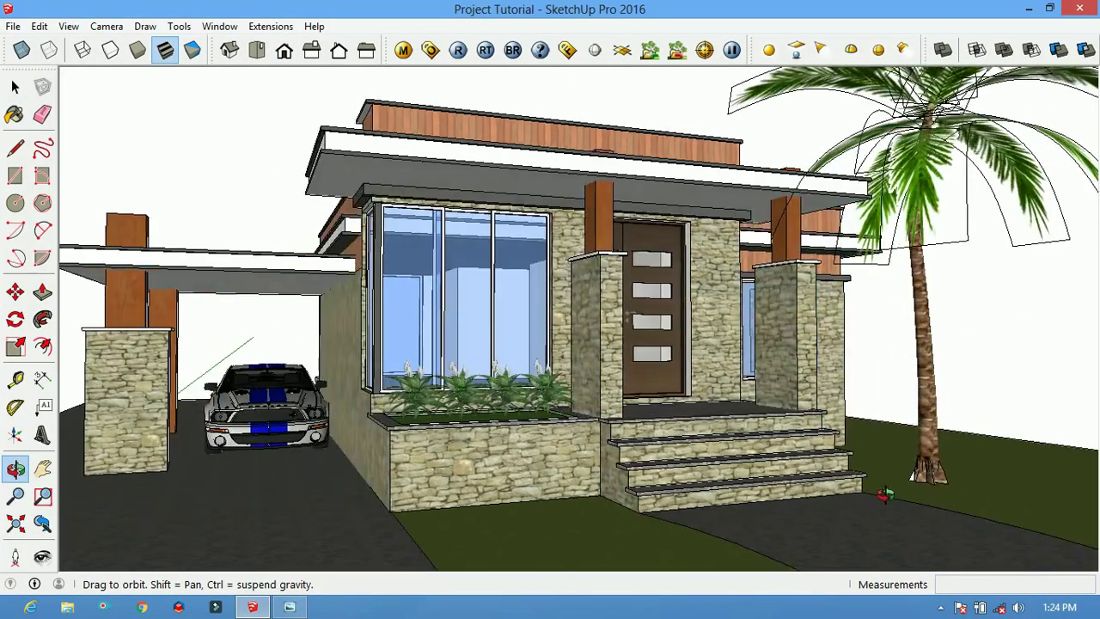
pyautogui.moveTo(791, 523); pyautogui.dragTo(806, 450)
pyautogui.scroll(2, 806, 450)
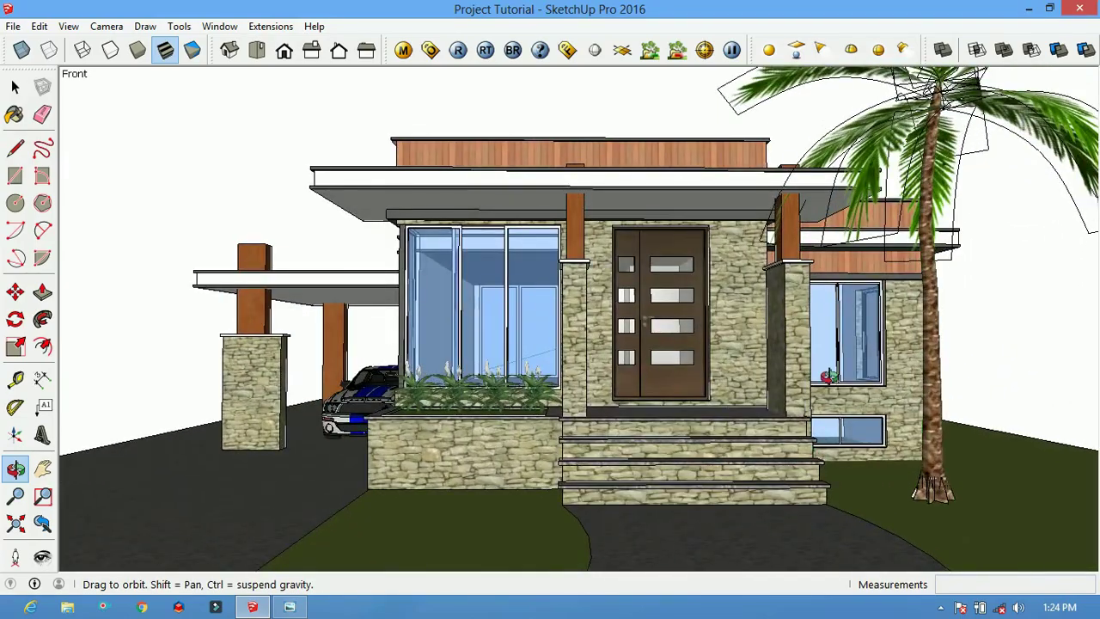